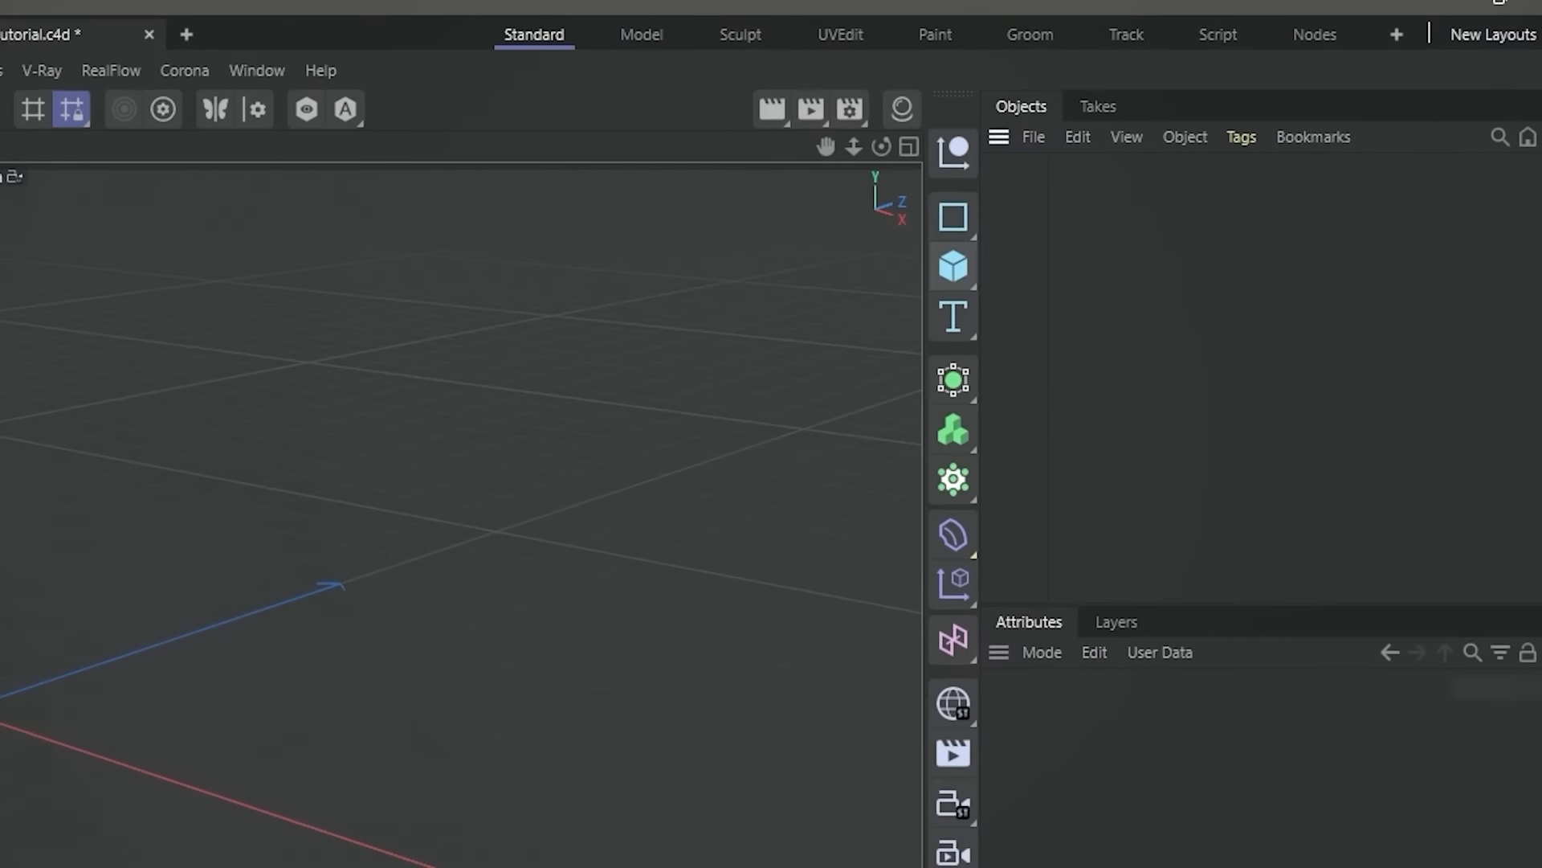
- Add a sphere primitive with a radius of 25 cm and 32 segments
click(954, 266)
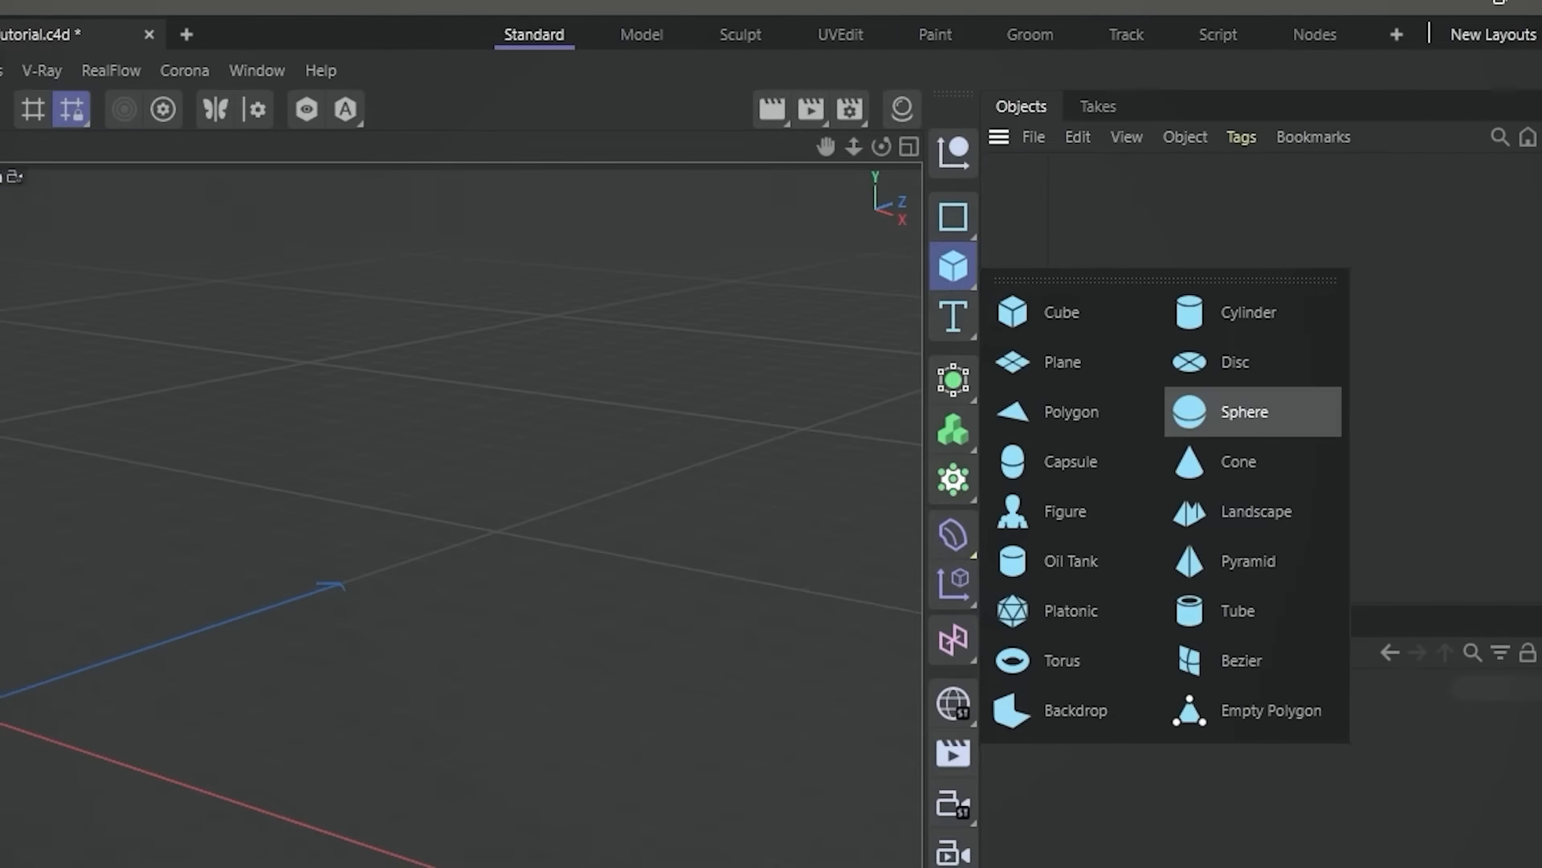
click(1253, 411)
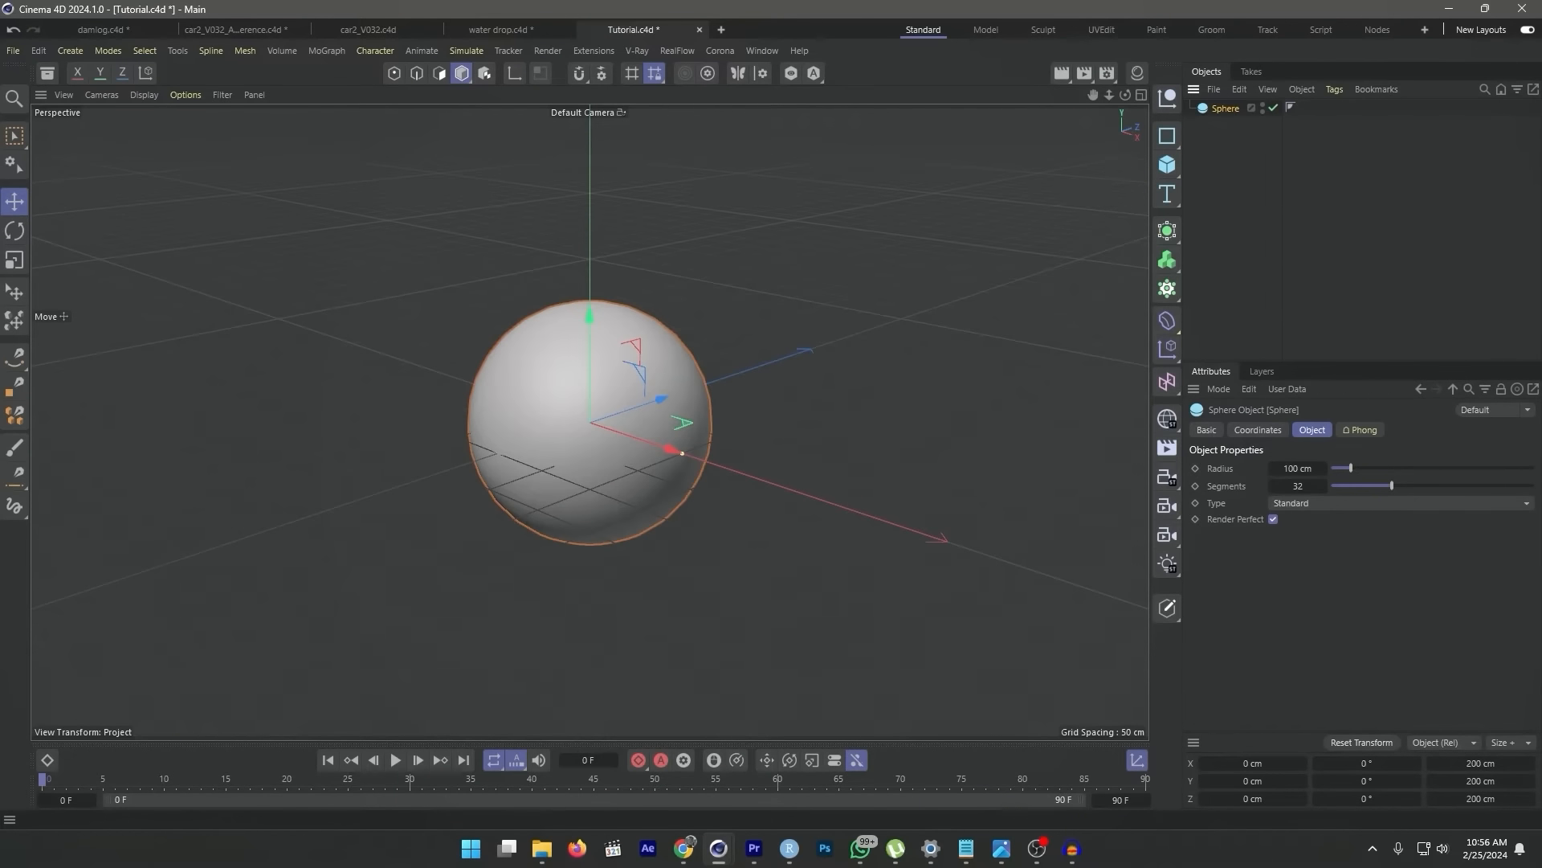
drag(1298, 486, 1287, 486)
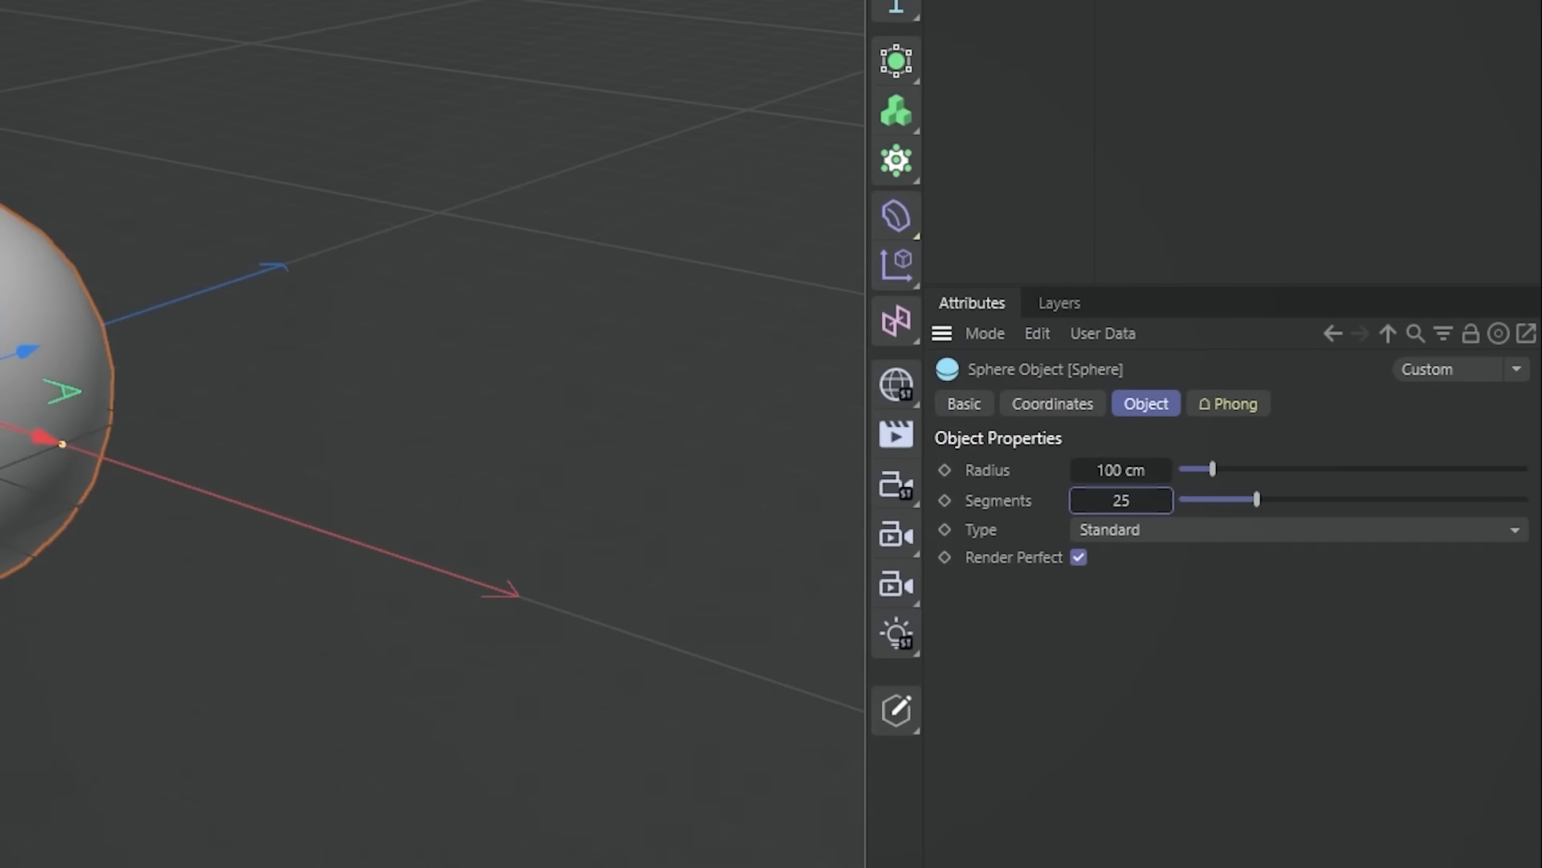
click(1122, 470)
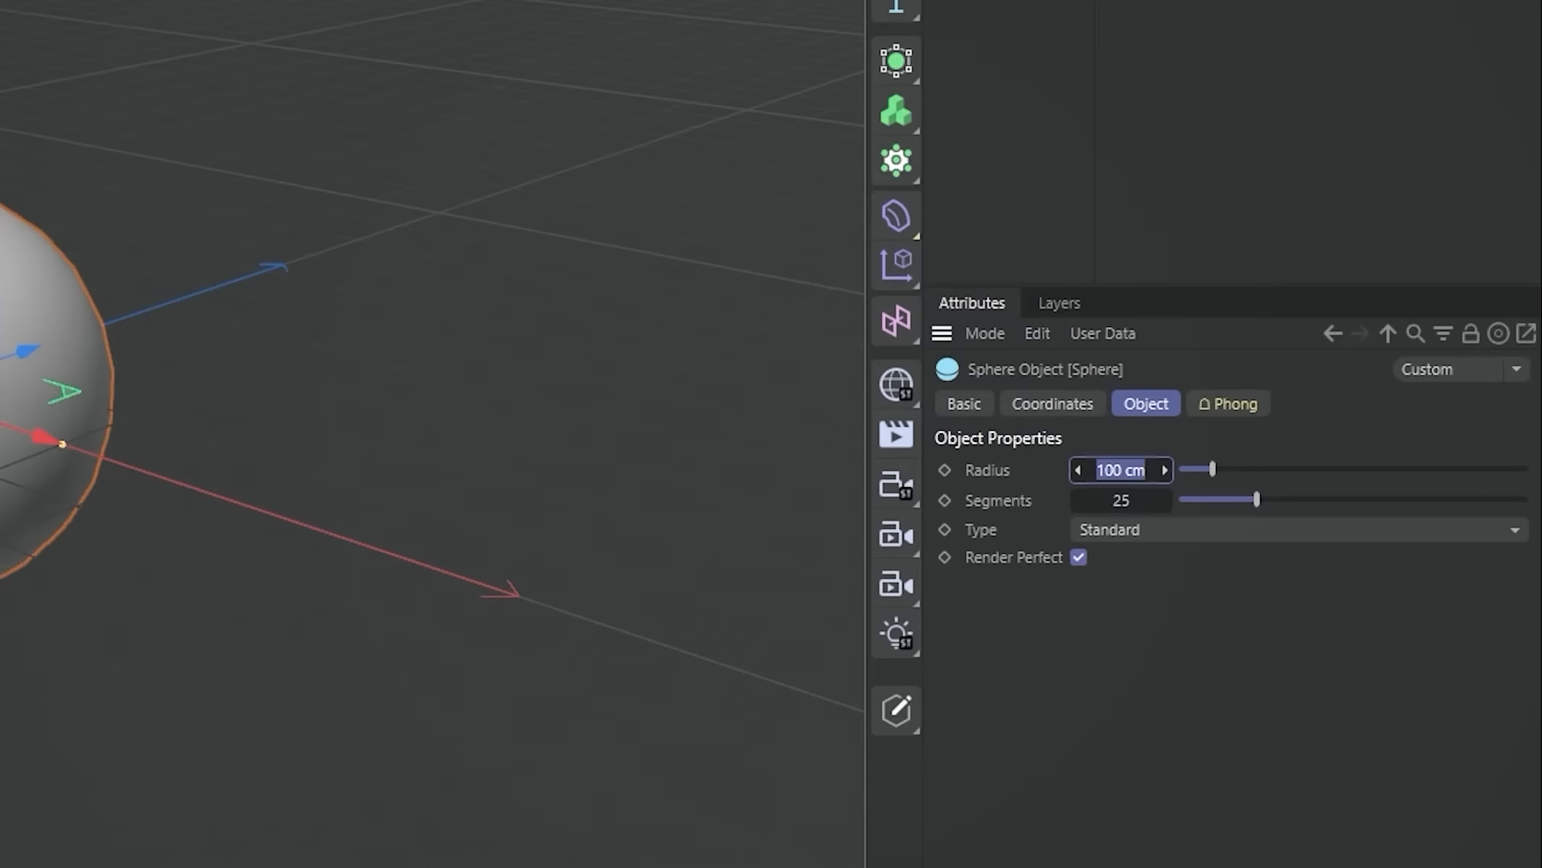
text(25)
key(Return)
drag(1121, 500, 1138, 501)
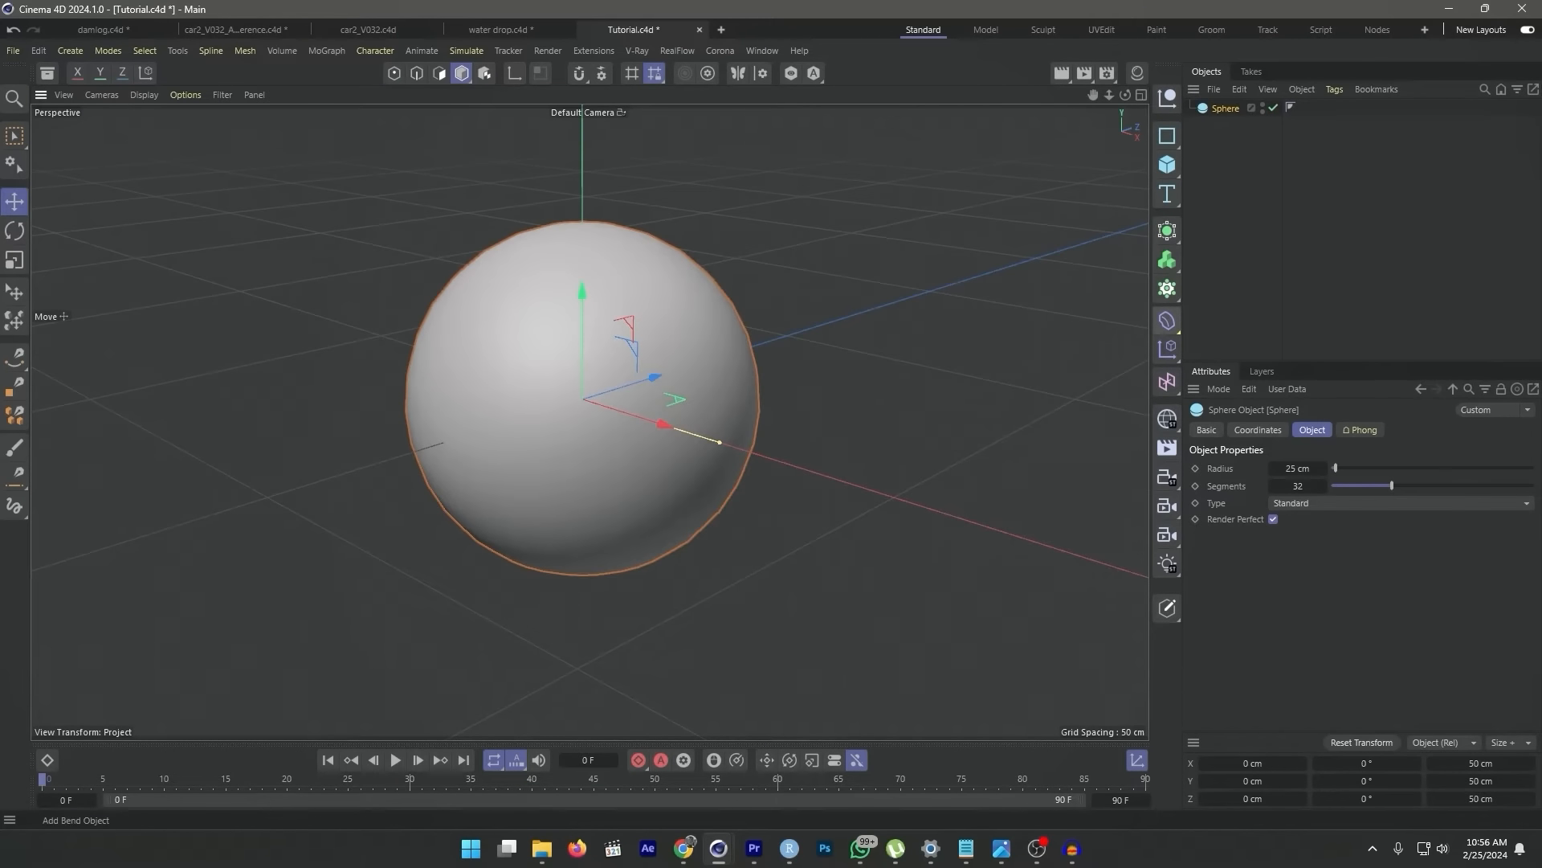
- Add an FFD deformer, make it a child of the sphere and fit its cage to the sphere
click(1167, 320)
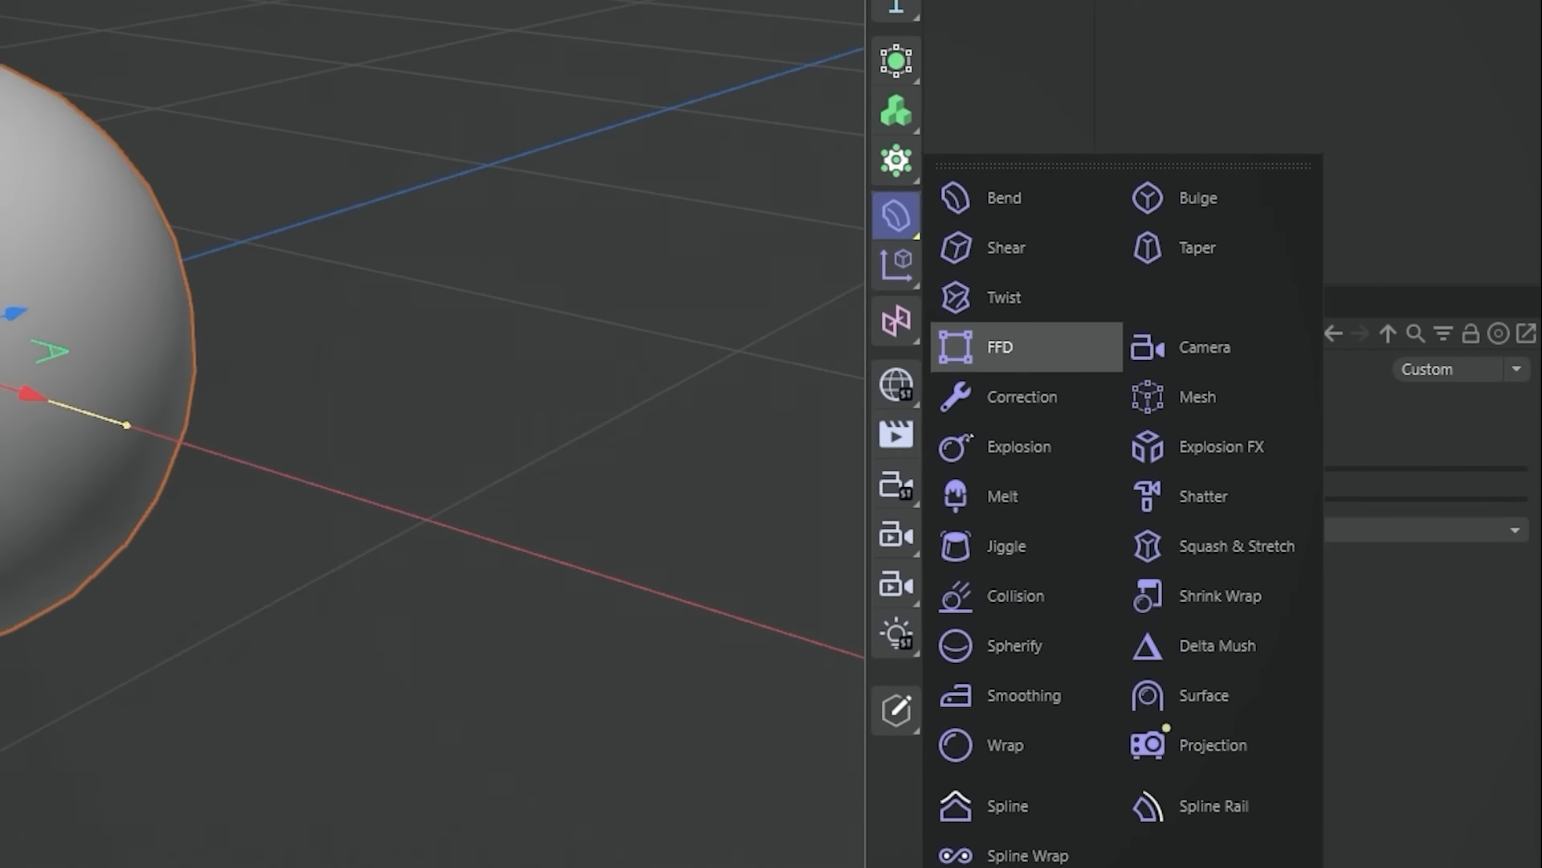
click(1000, 347)
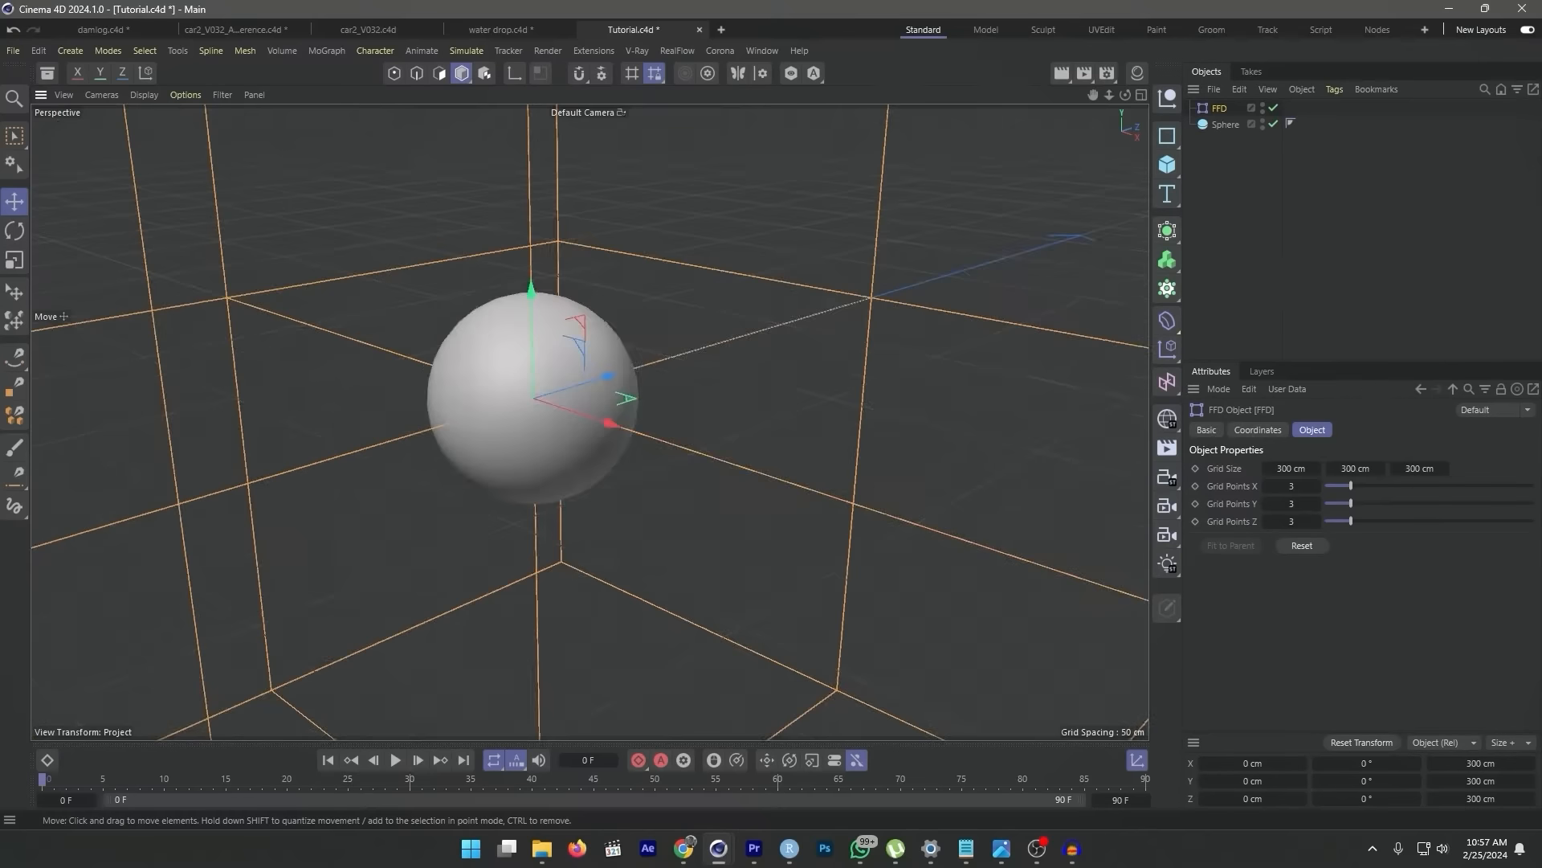
scroll(464, 394, down, 3)
scroll(471, 381, up, 5)
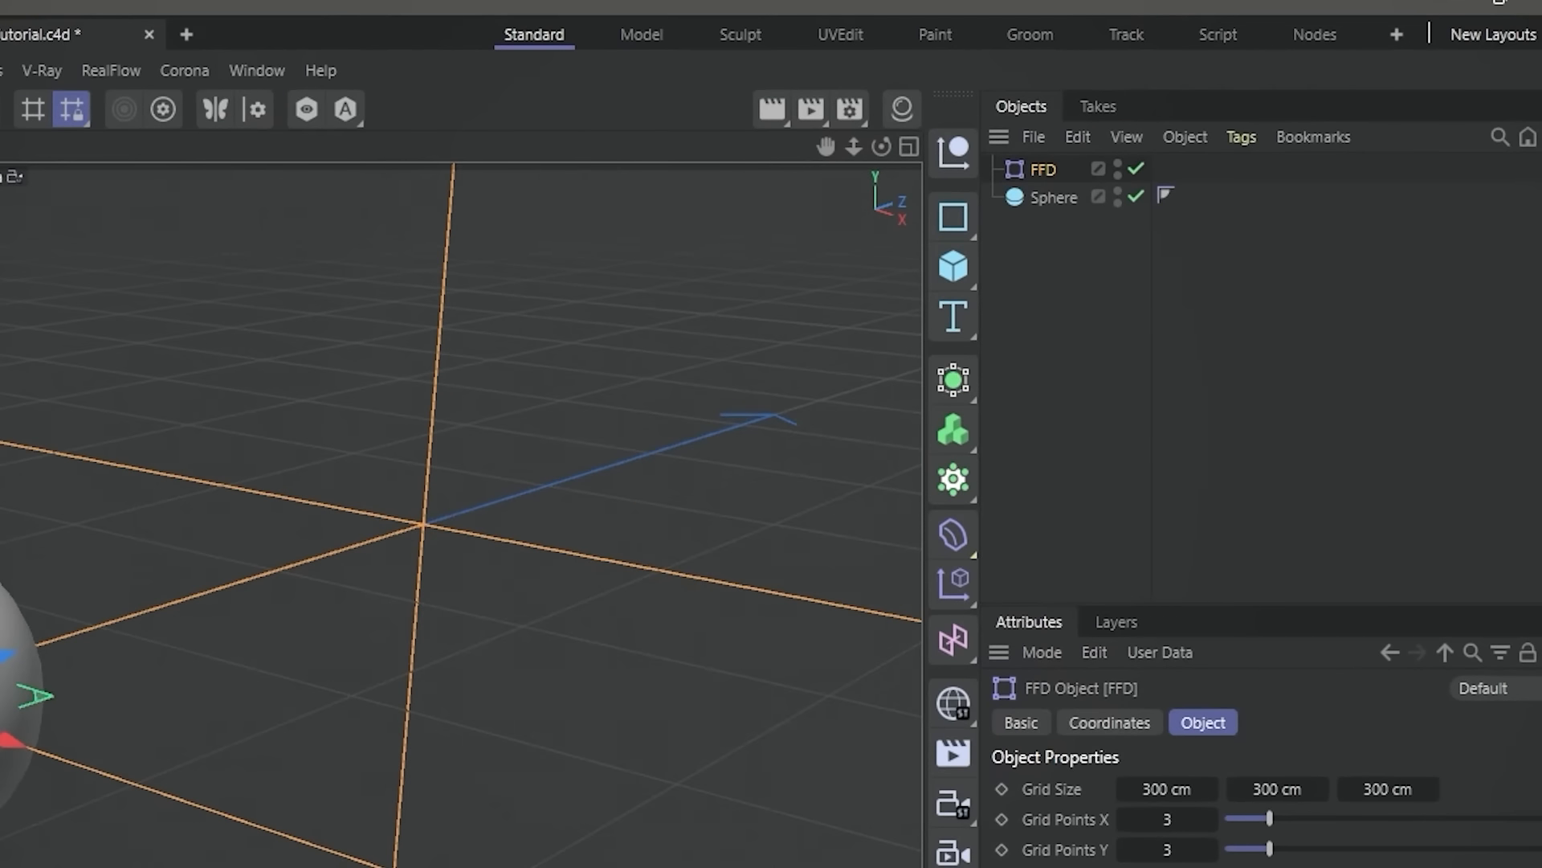
drag(1042, 170, 1053, 197)
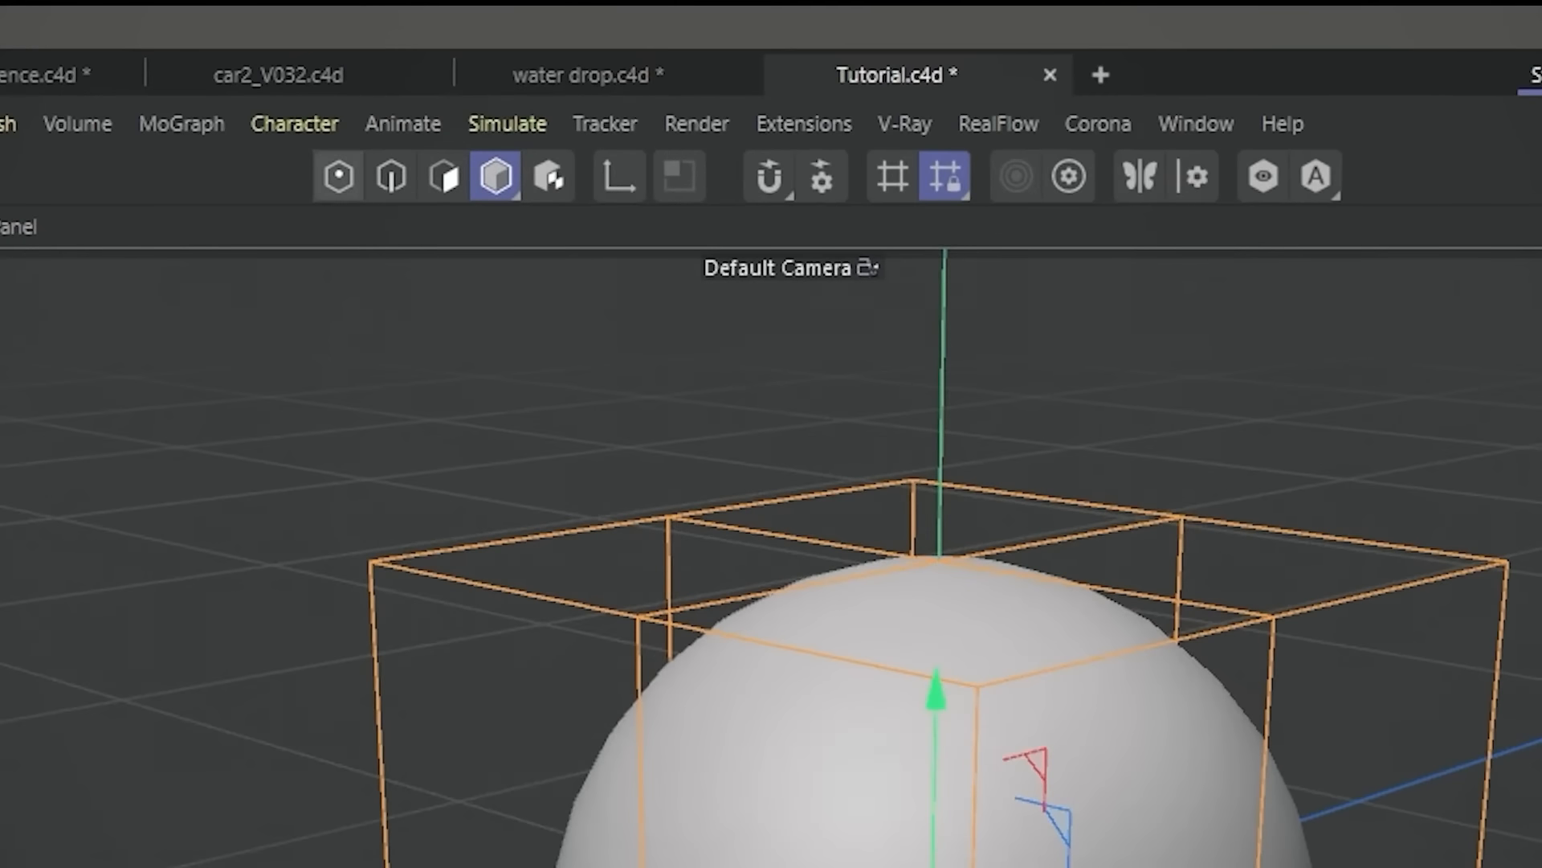
- Switch to point mode with Rectangle Selection and move the FFD cage's outer points on the negative X side inward to about -6 cm
click(394, 73)
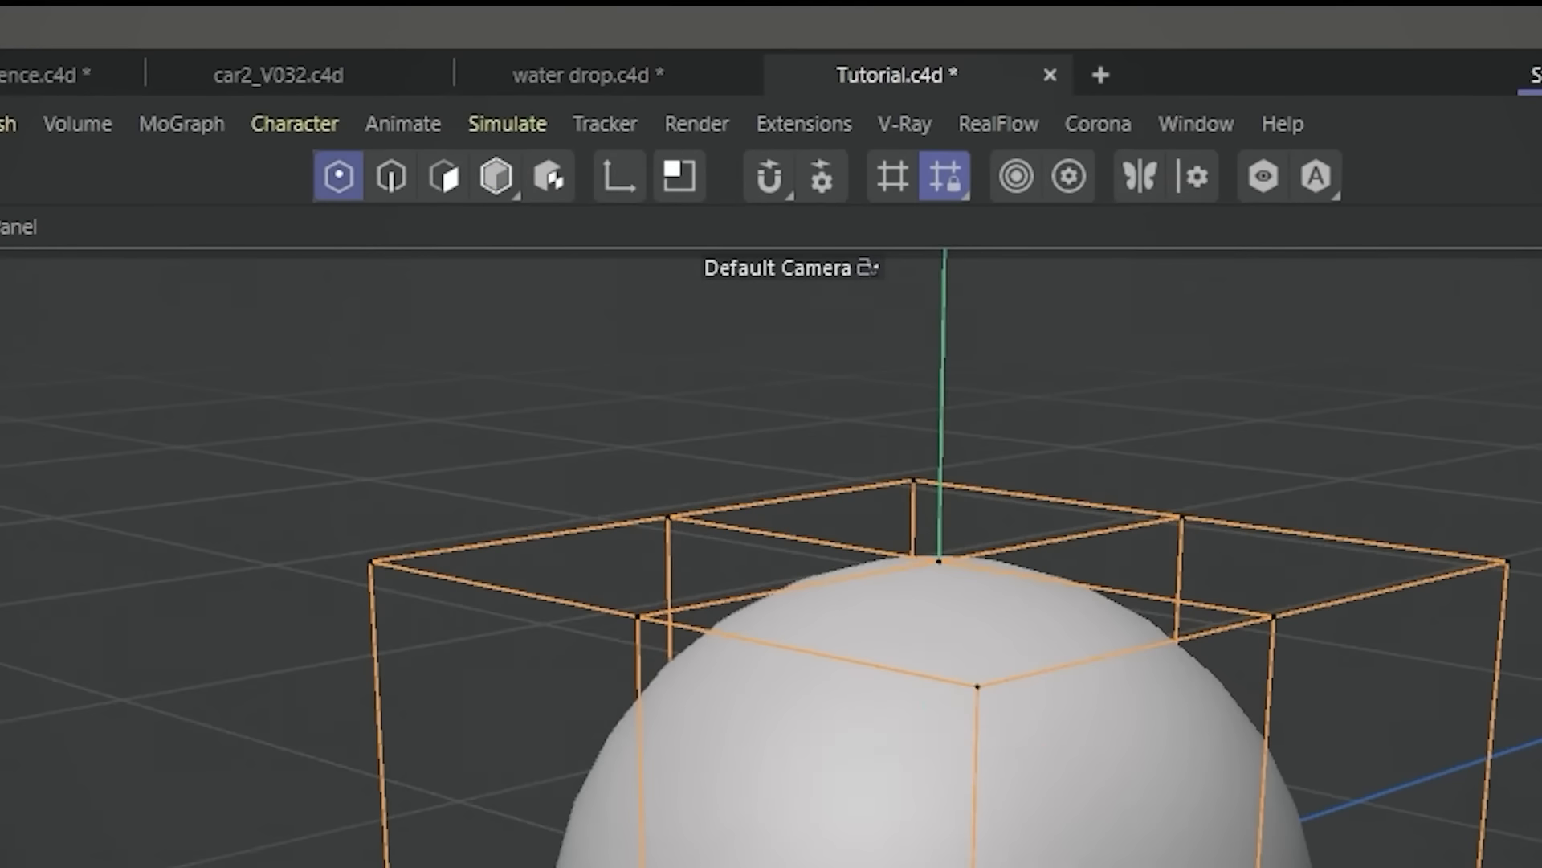
scroll(305, 270, down, 4)
alt+drag(514, 418, 627, 354)
click(15, 136)
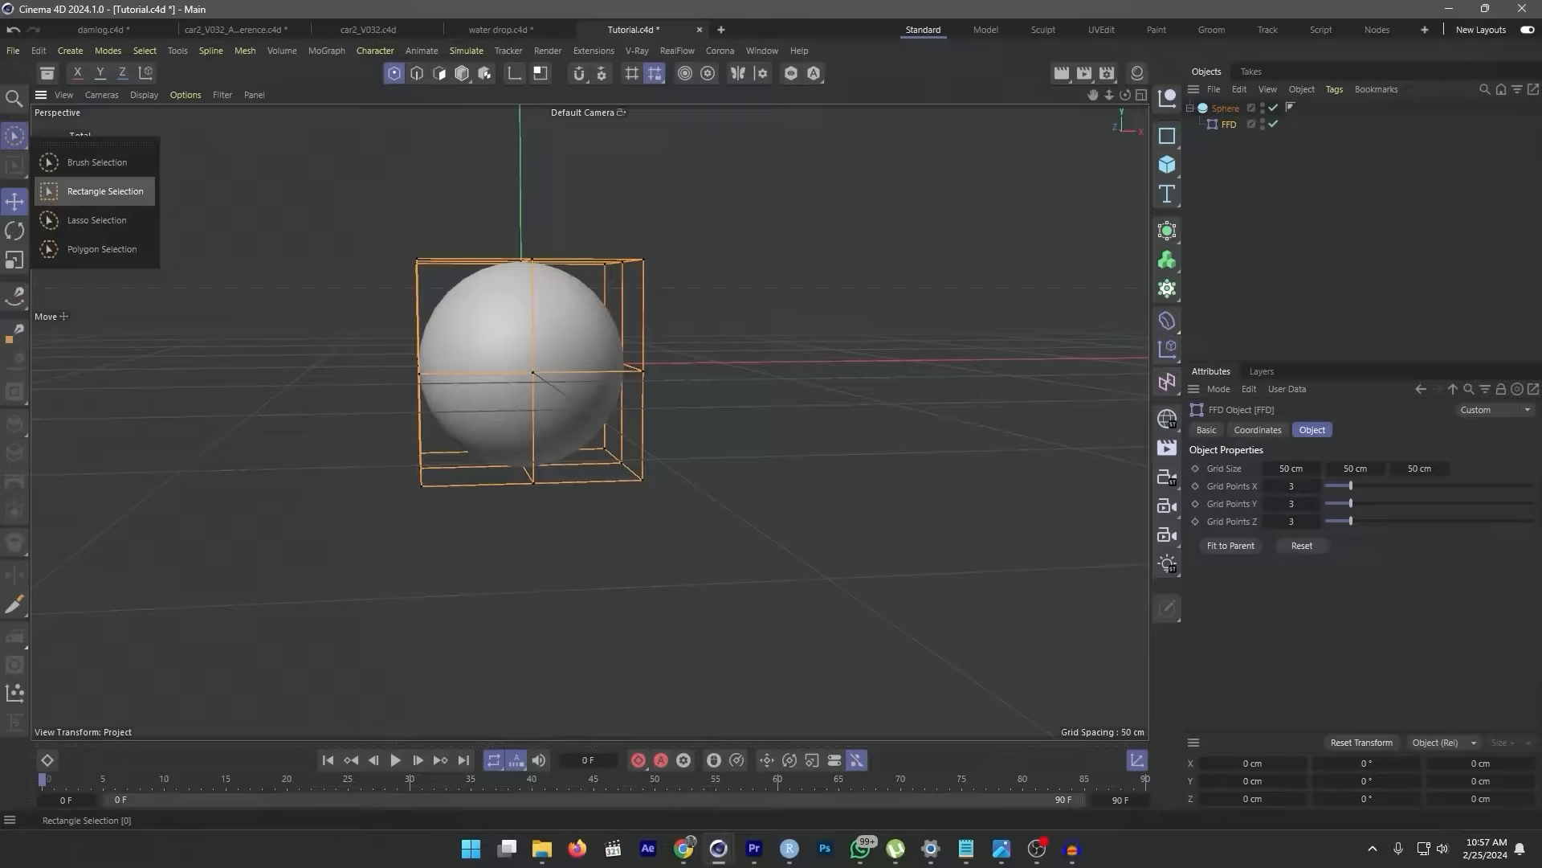
click(238, 450)
drag(364, 203, 484, 505)
drag(528, 364, 606, 364)
- Select the FFD cage's upper and middle points on the positive X side and lower them to slope that side
drag(596, 213, 711, 526)
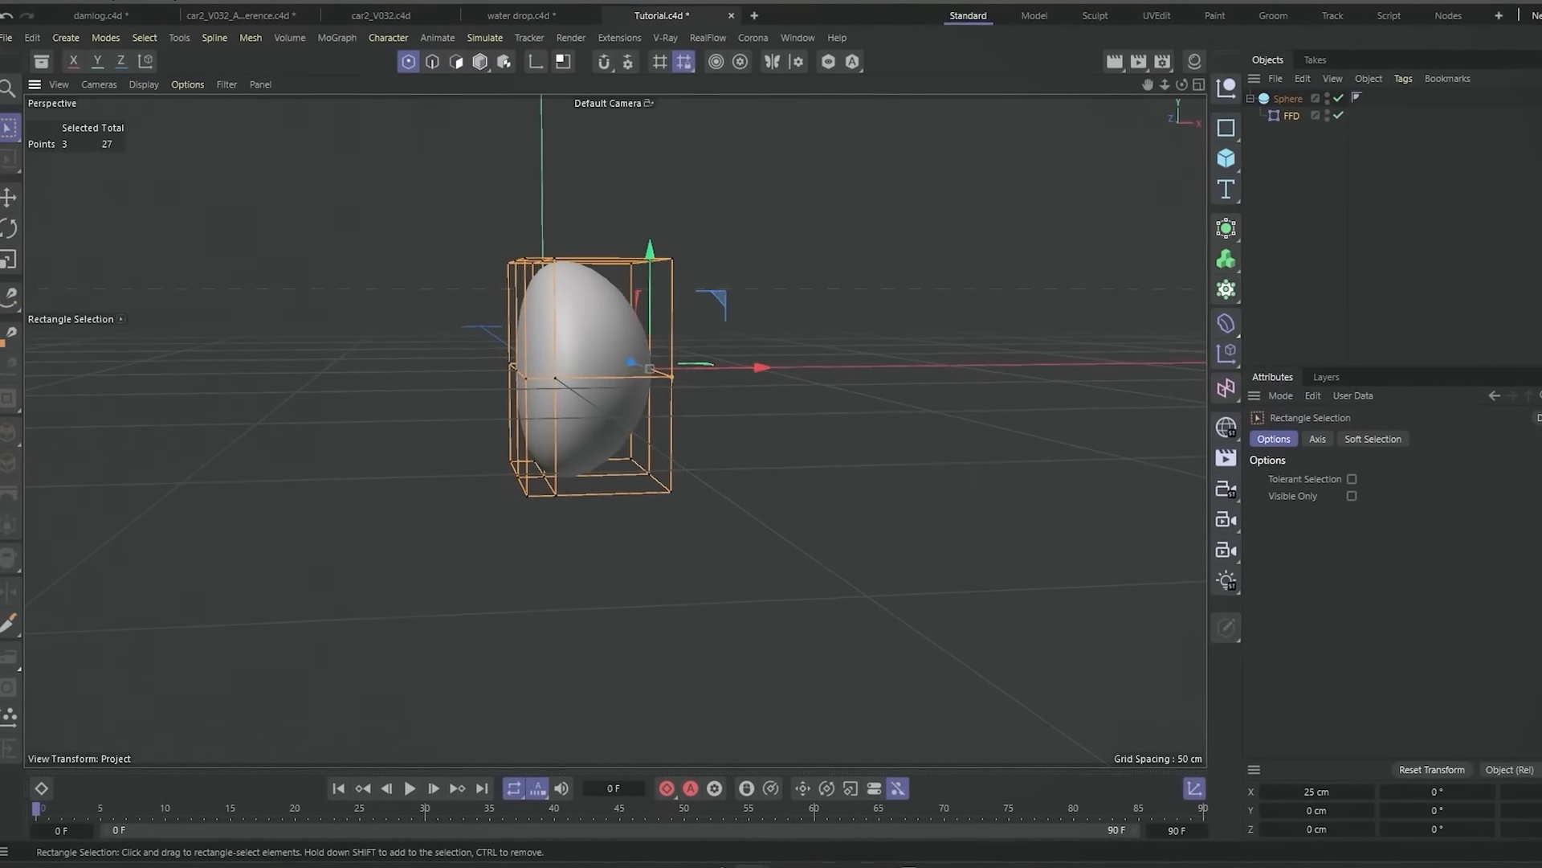
alt+drag(602, 426, 580, 403)
drag(603, 210, 705, 403)
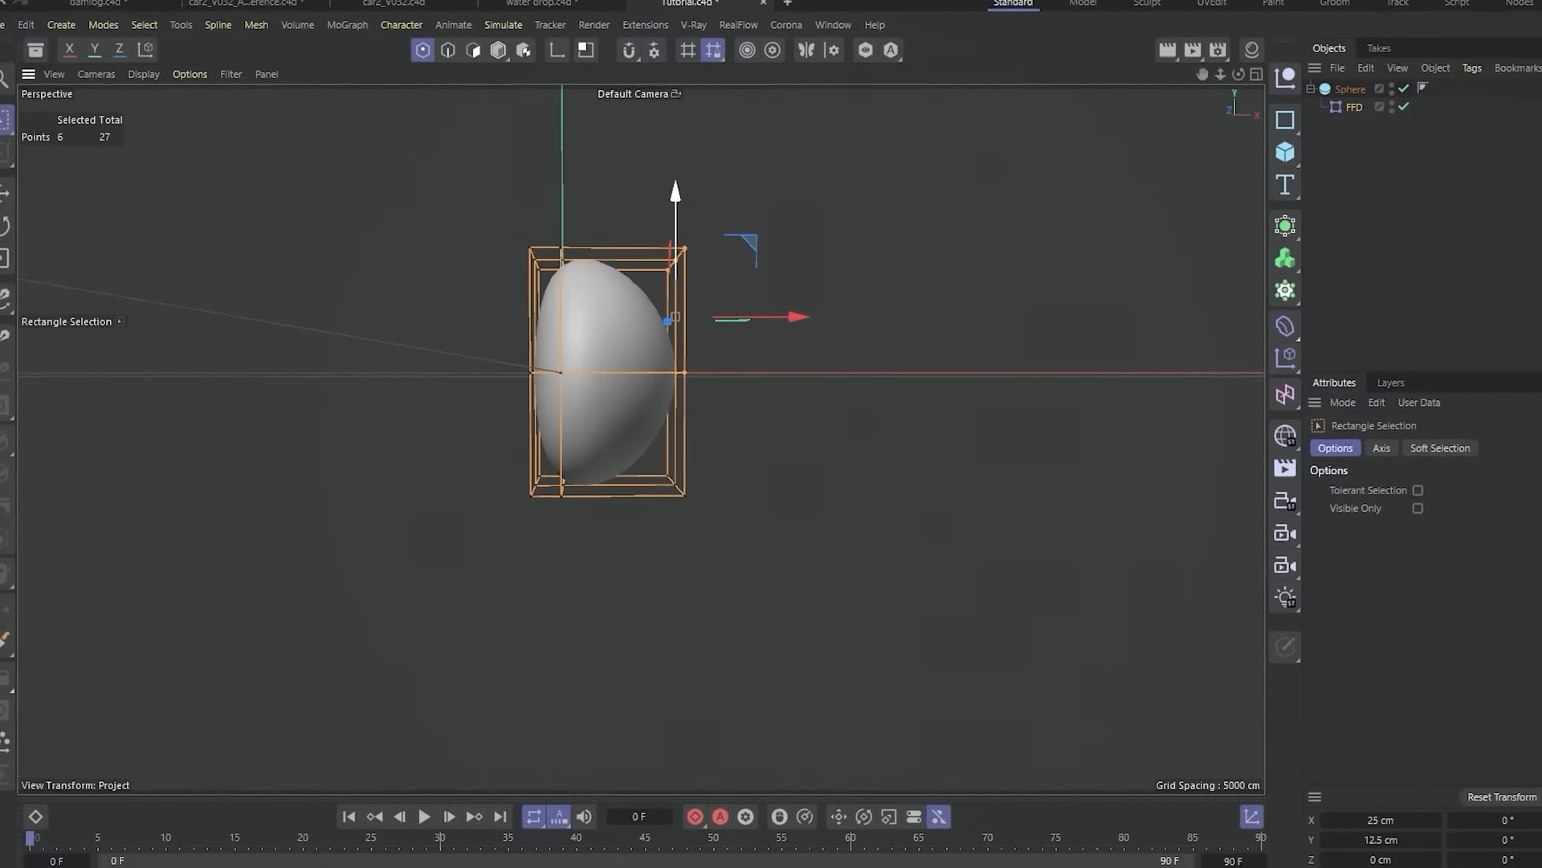
drag(676, 202, 676, 282)
- Nudge the FFD cage's middle points on the negative X side slightly inward and lower the central row of points
drag(725, 461, 510, 521)
mouse_move(743, 495)
mouse_down()
mouse_move(772, 496)
mouse_move(757, 495)
mouse_up()
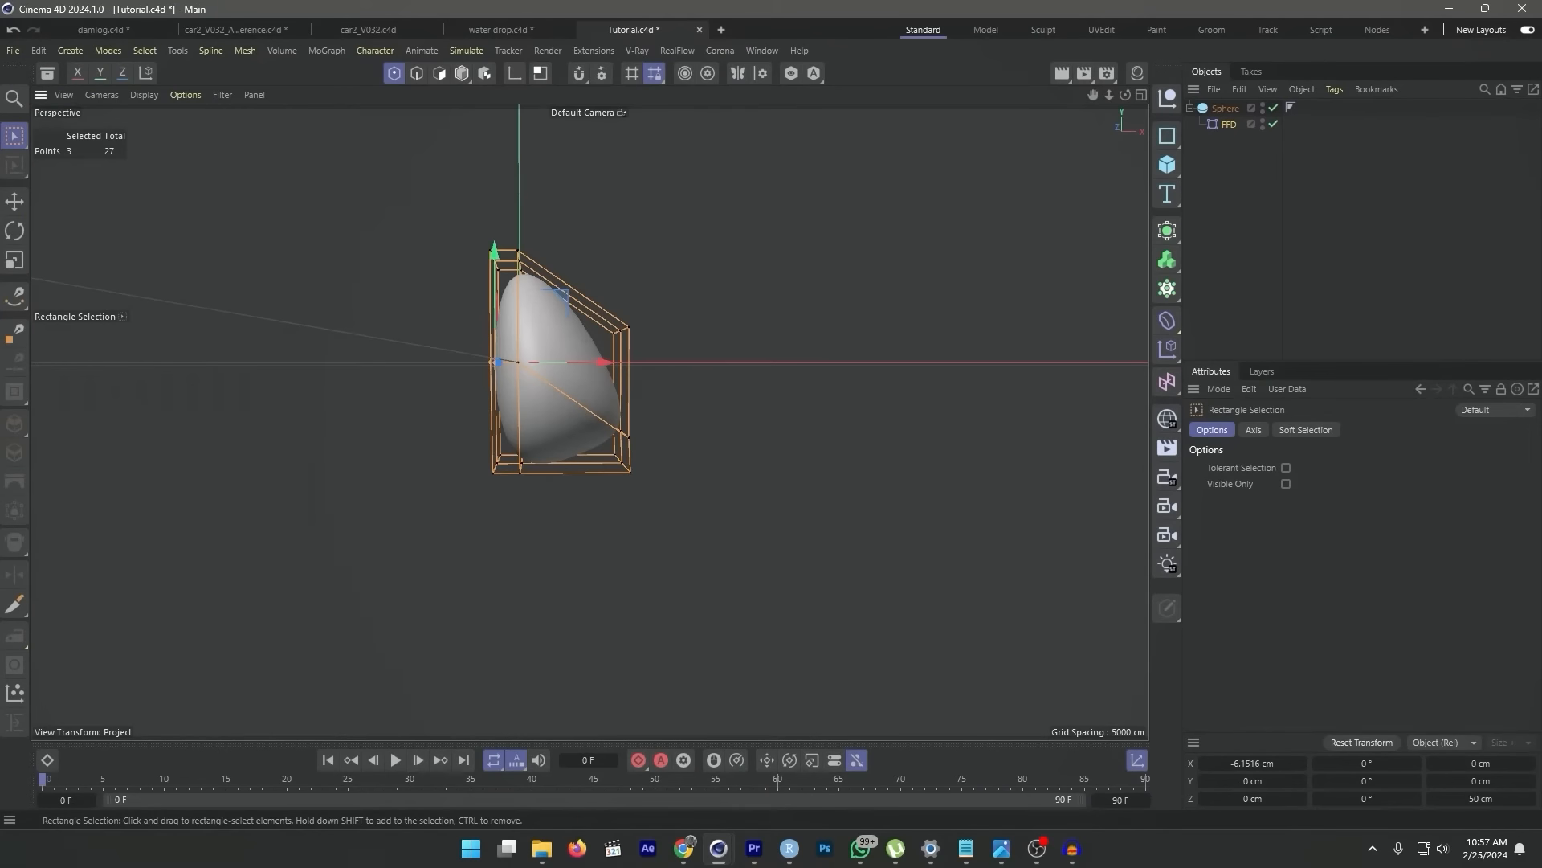
drag(602, 363, 607, 362)
drag(508, 347, 538, 383)
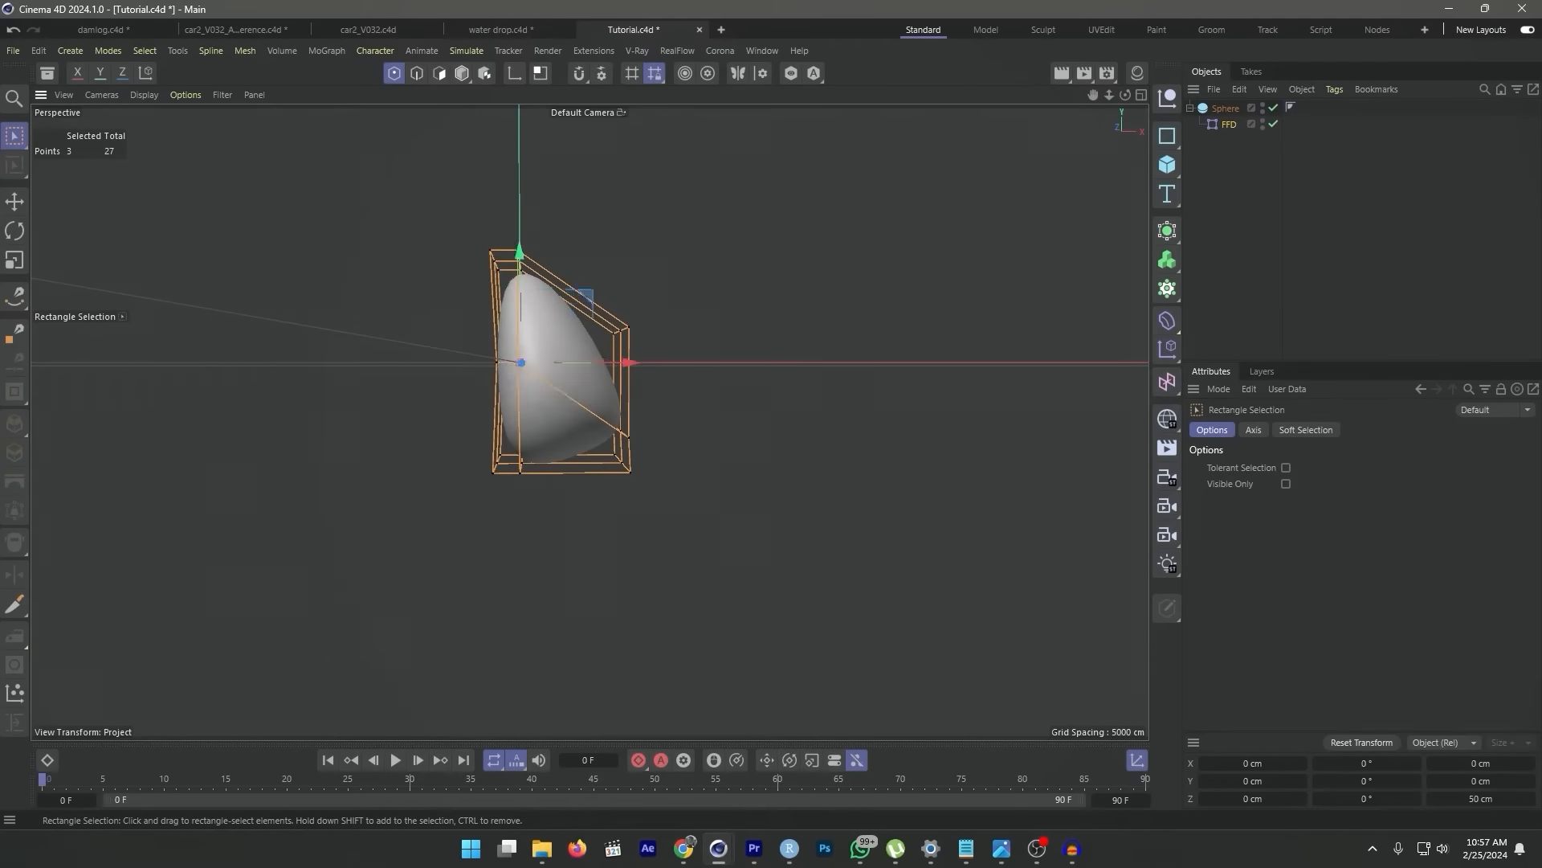
drag(520, 254, 520, 313)
- Pull the FFD cage's lower and middle points on the positive X side downward to make the drop's belly sag
drag(599, 447, 647, 488)
drag(621, 354, 621, 390)
drag(599, 408, 648, 451)
drag(621, 321, 621, 339)
drag(506, 238, 537, 283)
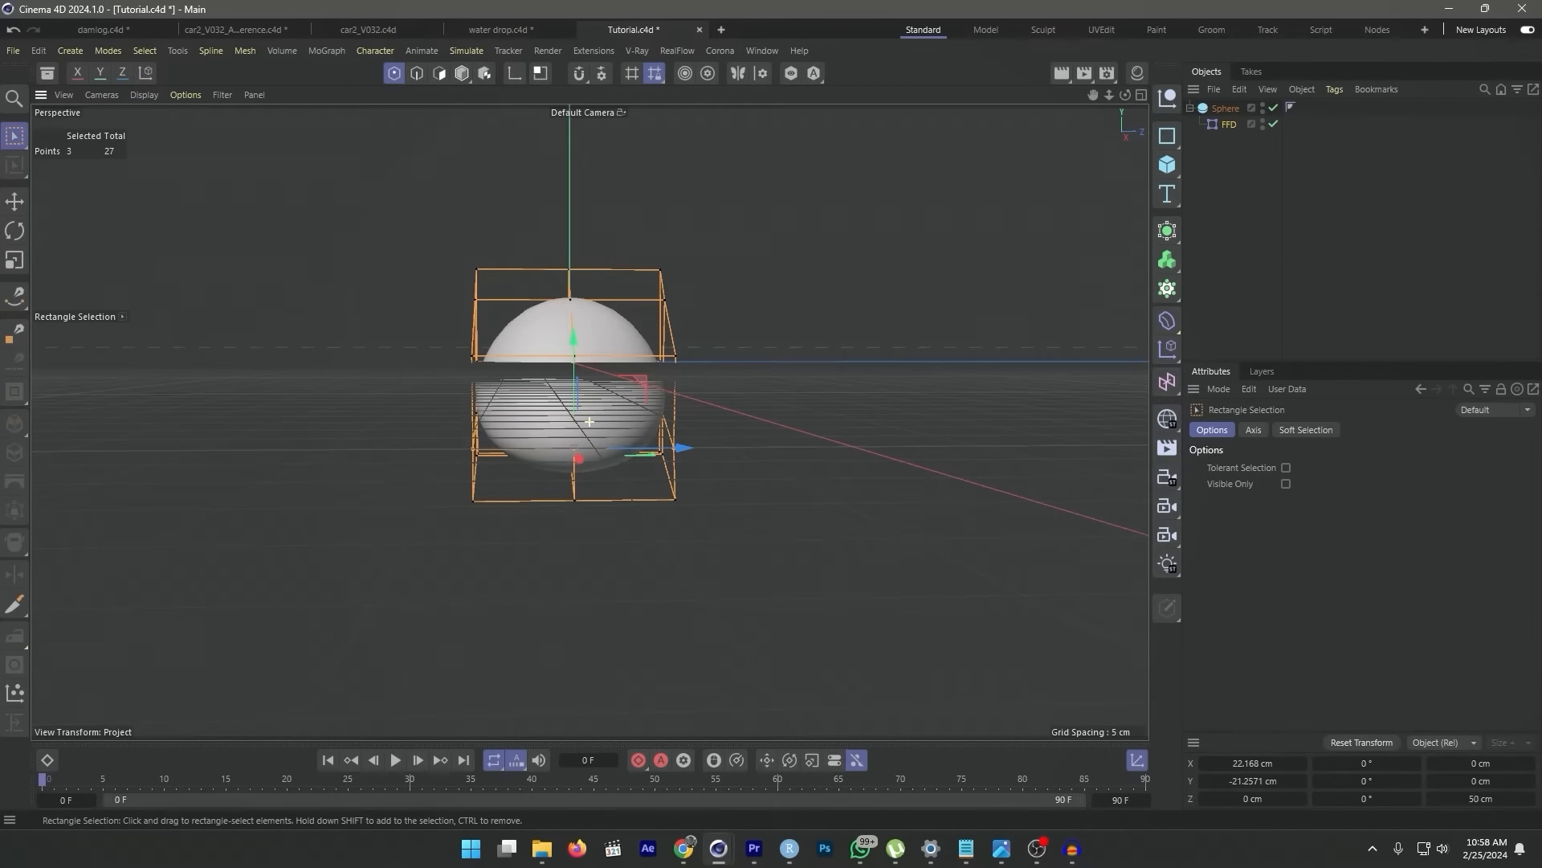
alt+drag(590, 421, 590, 411)
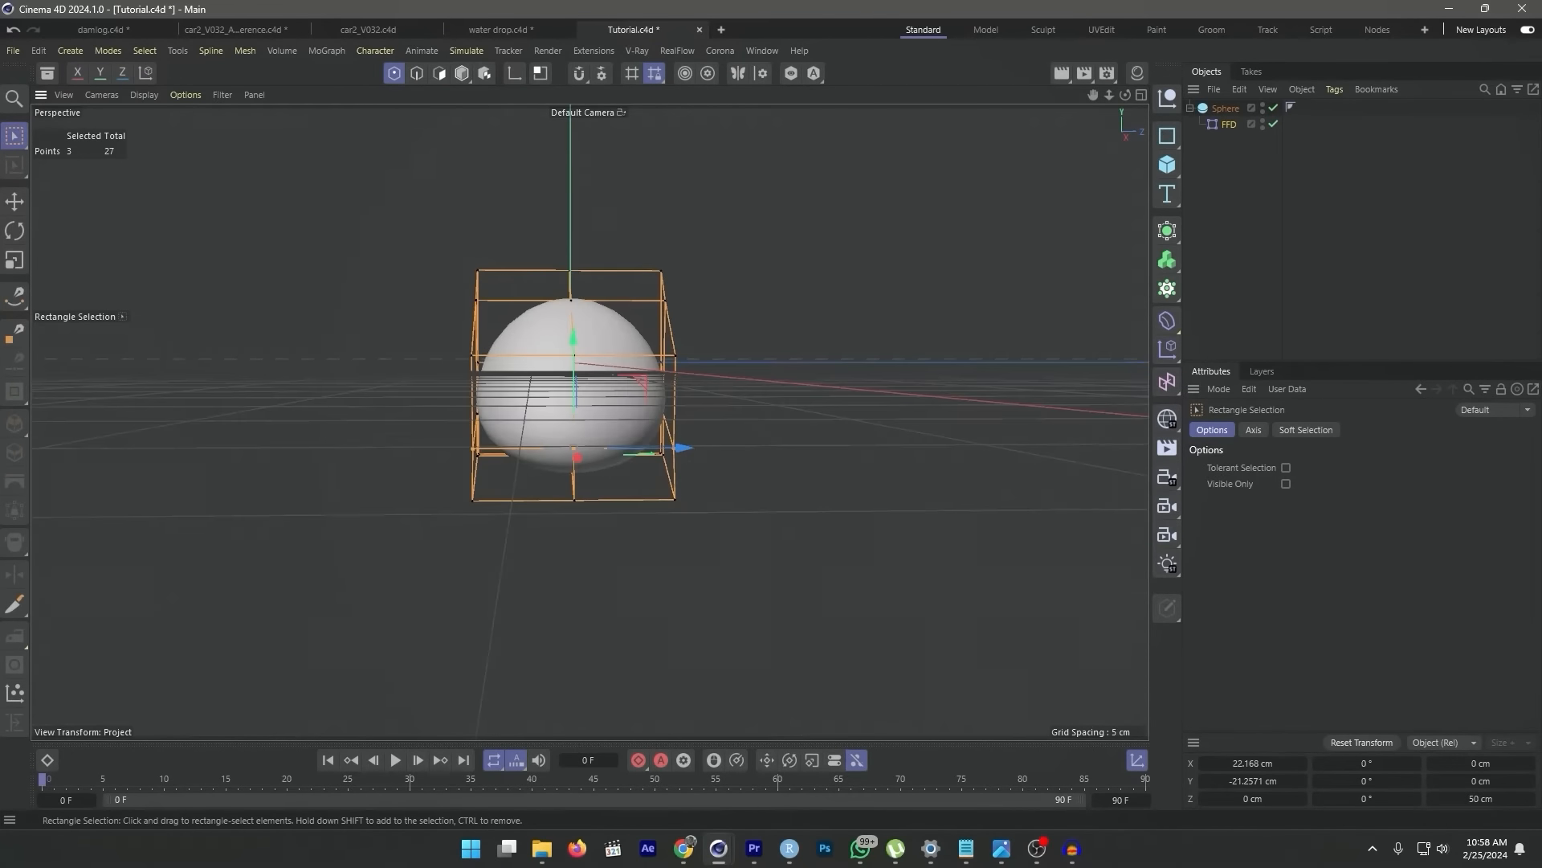
- Narrow the FFD cage along Z to about 30 cm by moving the outer points on both sides inward
drag(626, 241, 714, 530)
drag(776, 394, 735, 393)
drag(442, 241, 540, 530)
drag(584, 394, 625, 393)
- Raise the FFD cage's bottom layer of points by about 6.8 cm and inspect the drop shape from several angles
drag(474, 474, 675, 526)
drag(572, 361, 572, 334)
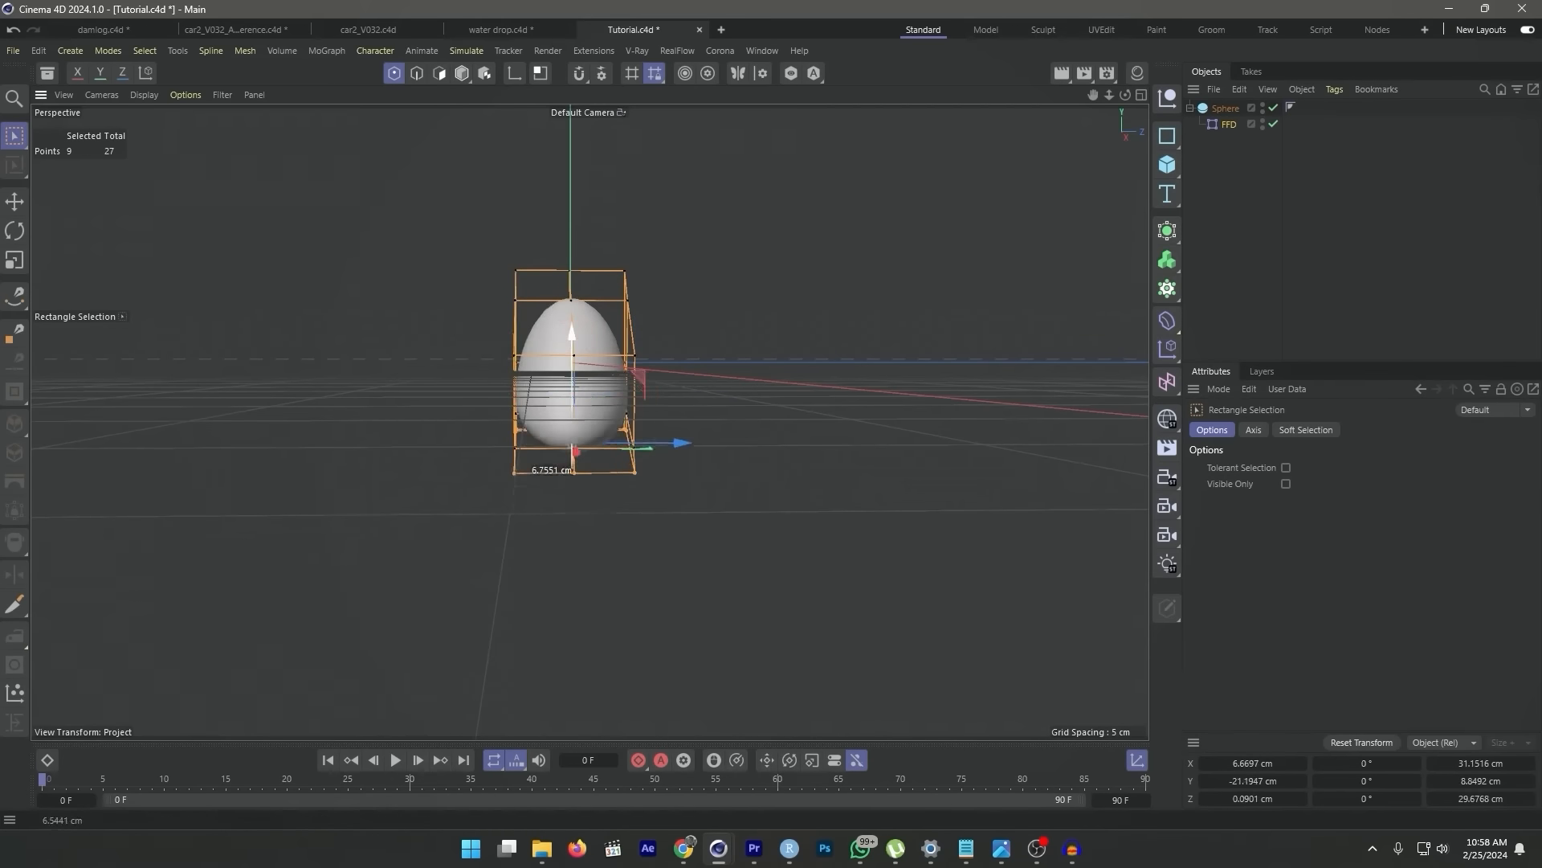
click(771, 530)
alt+drag(589, 422, 788, 422)
drag(540, 281, 588, 328)
alt+drag(788, 422, 635, 434)
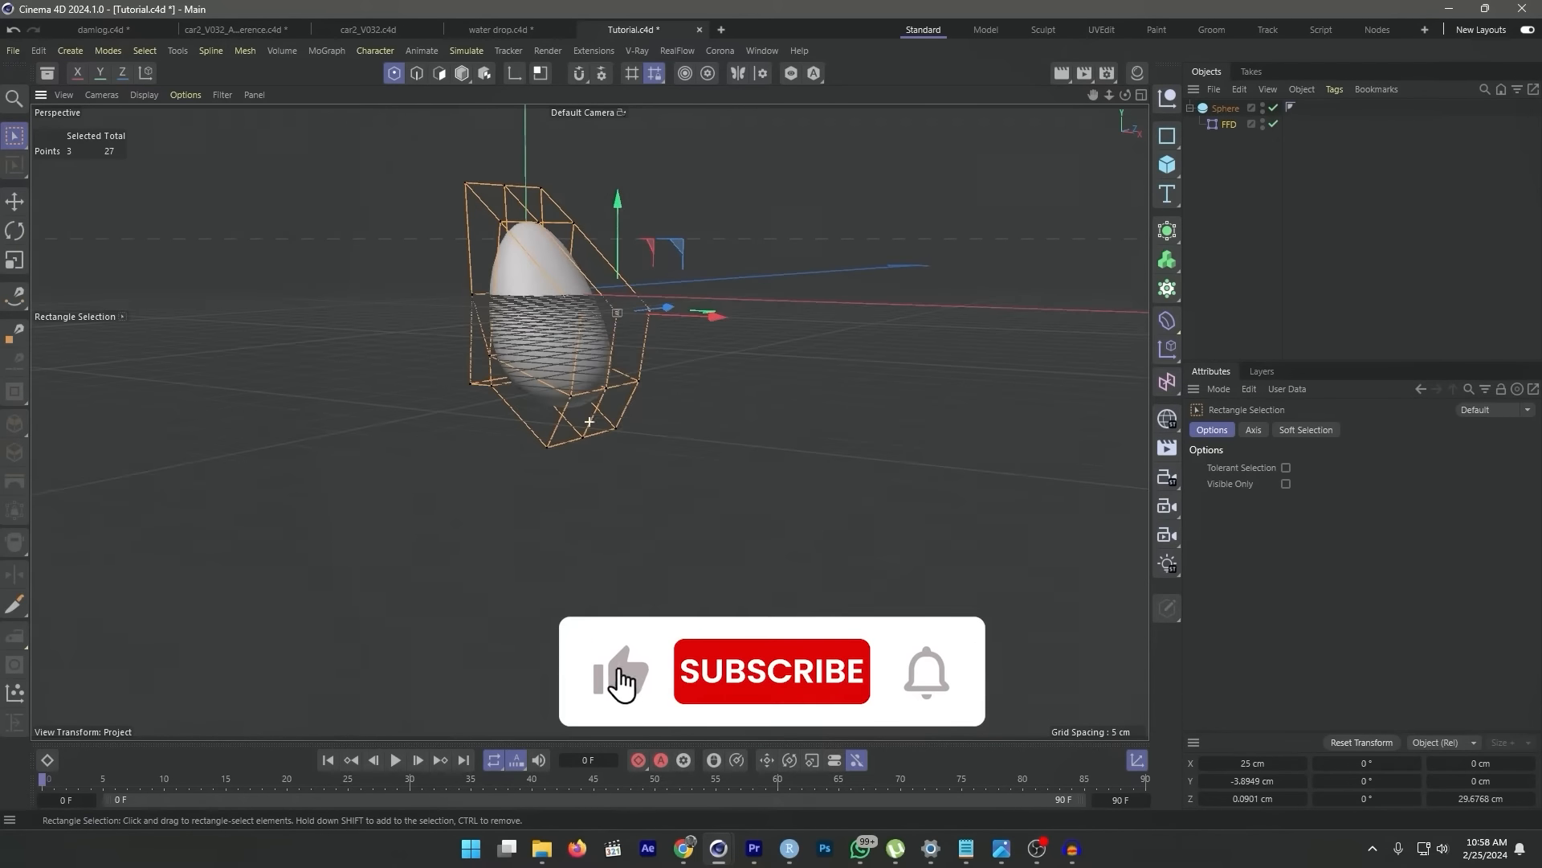
alt+drag(450, 276, 506, 297)
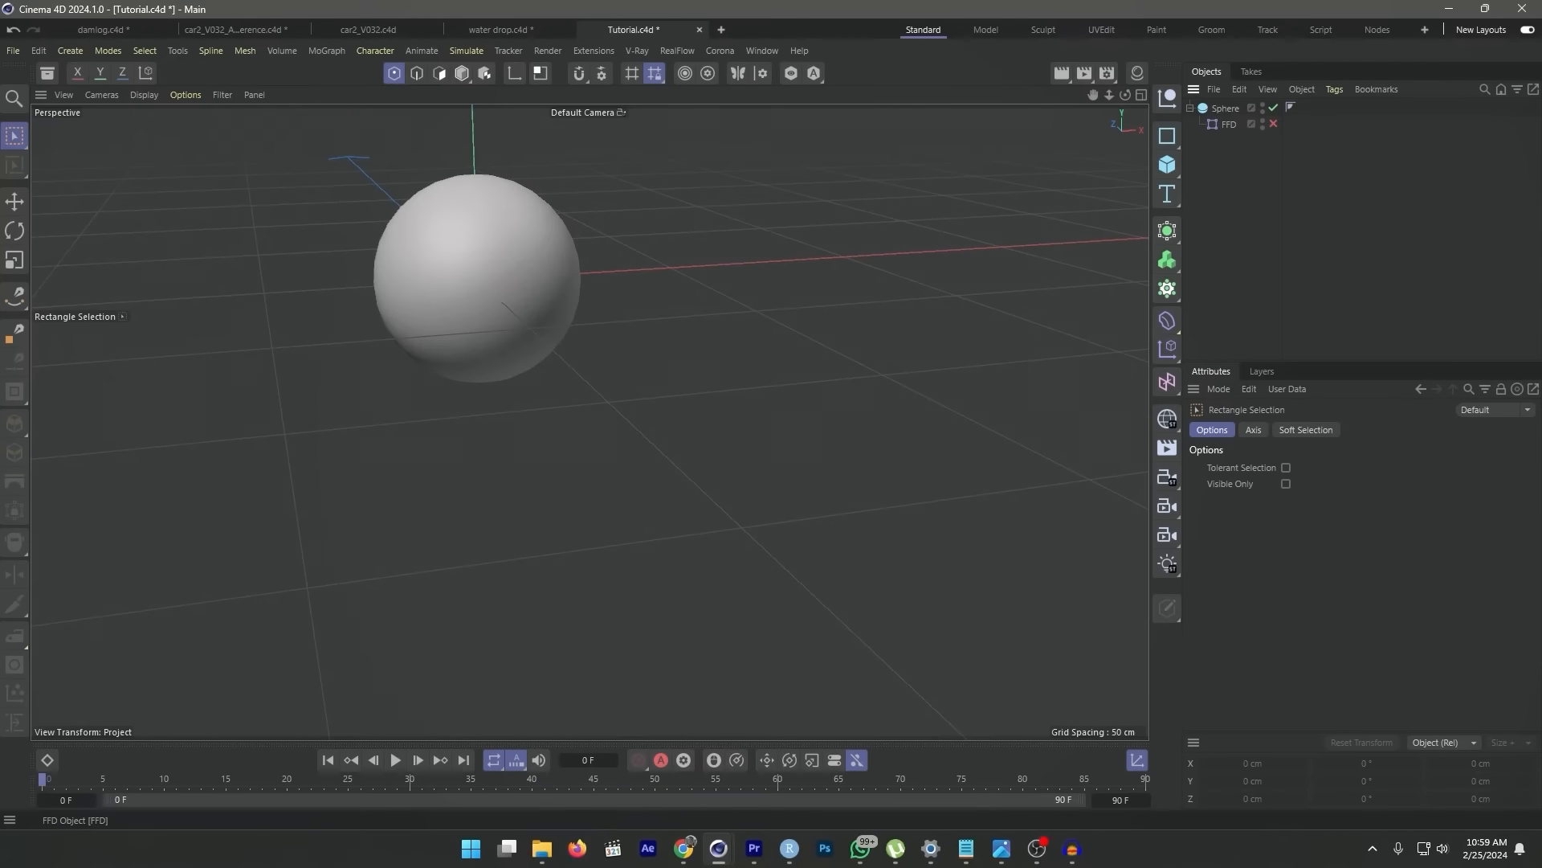
- Re-enable the FFD deformer and rename the sphere as "water drop"
click(916, 221)
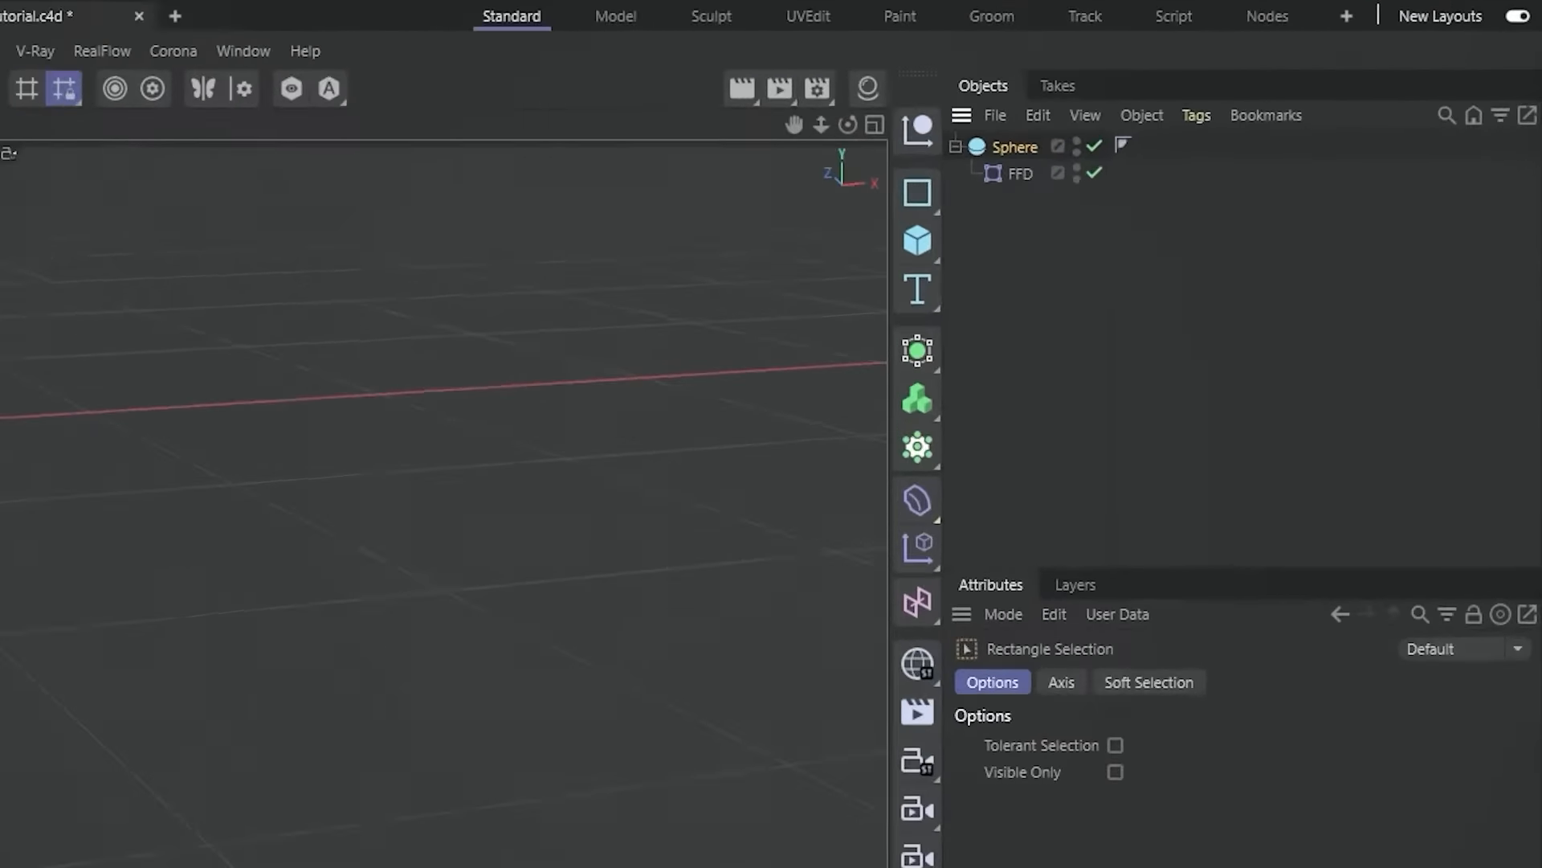
double_click(1014, 147)
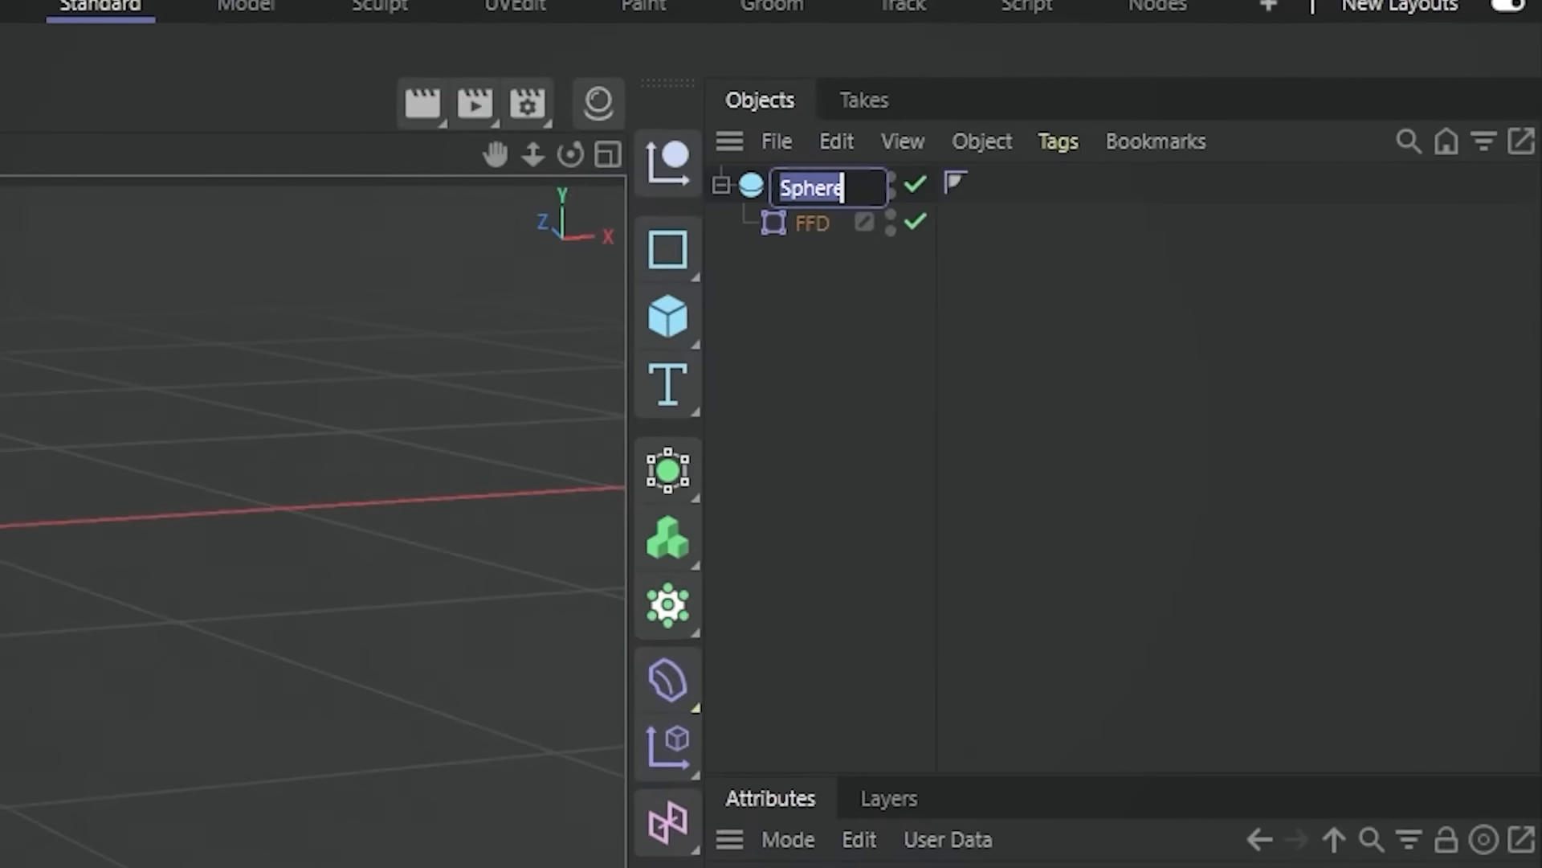
text(water drop)
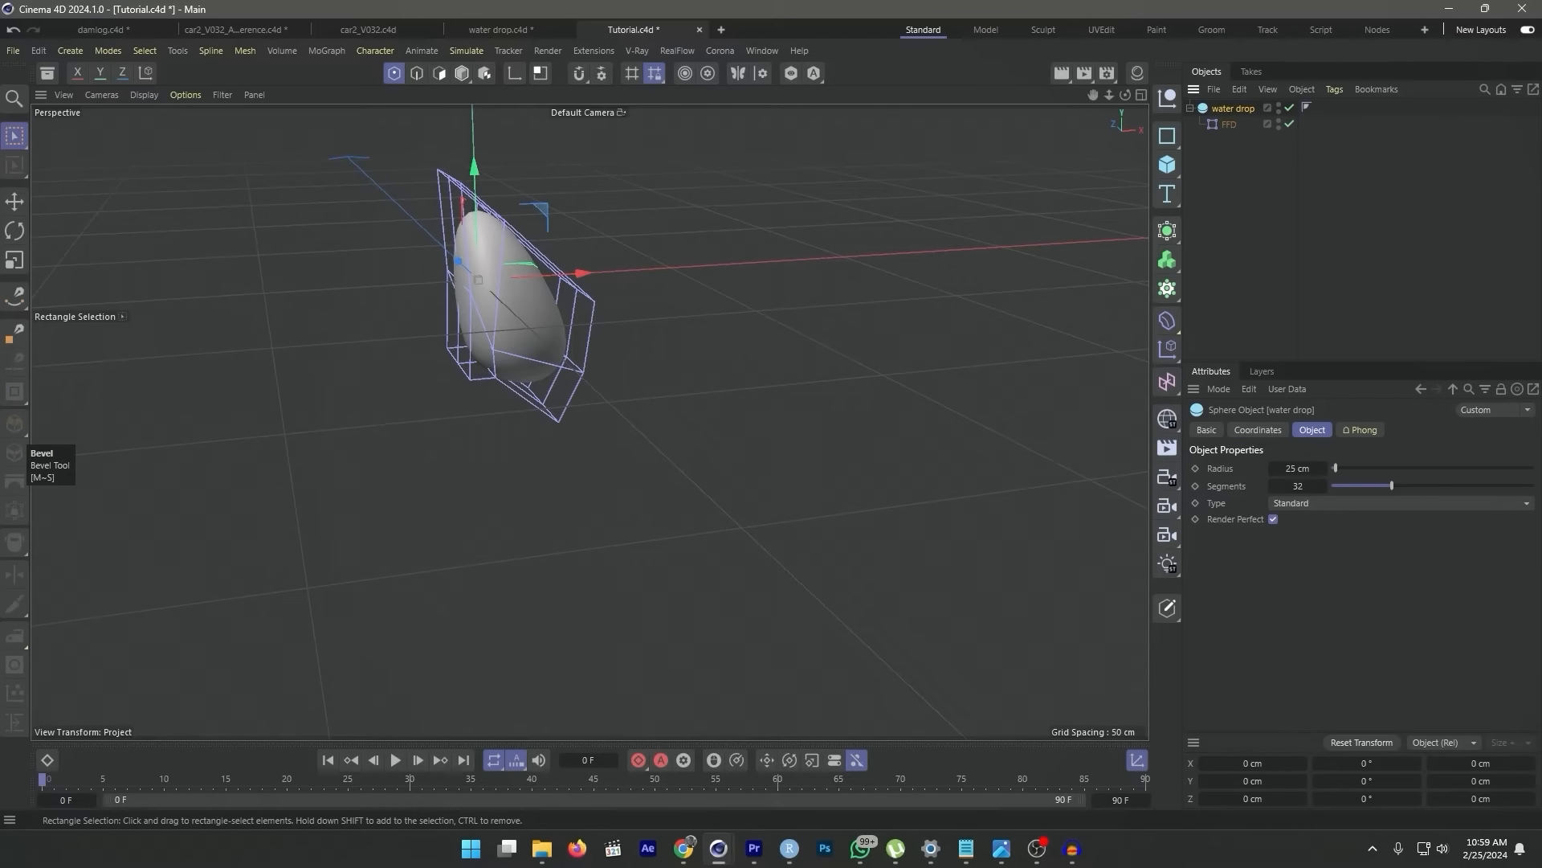
- Add a cube primitive and set its size to 400 cm in X, 400 cm in Y and 800 cm in Z
click(1167, 165)
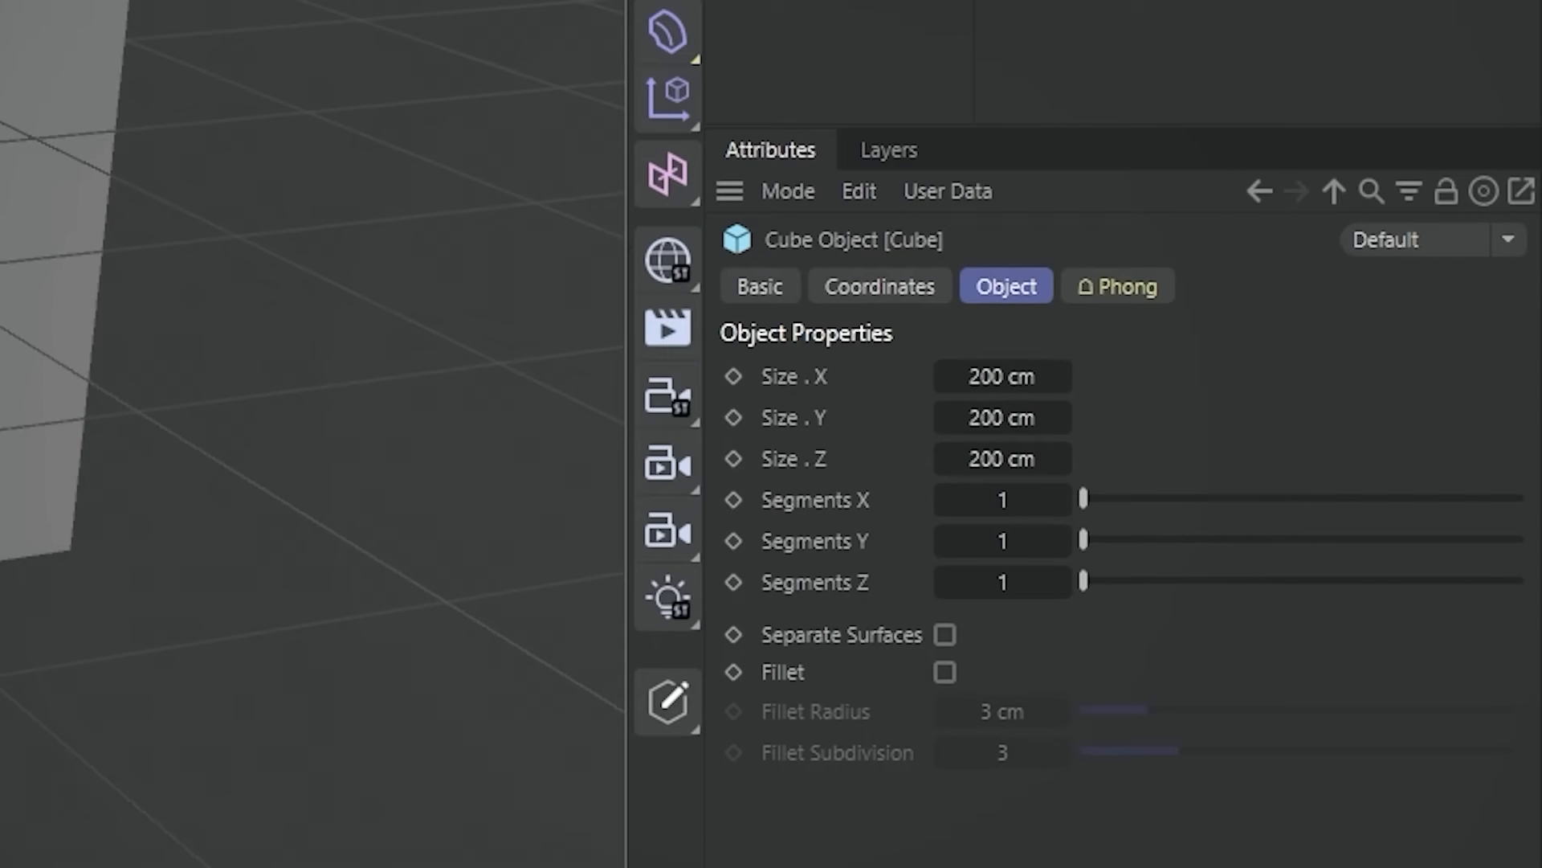
click(1002, 376)
text(400)
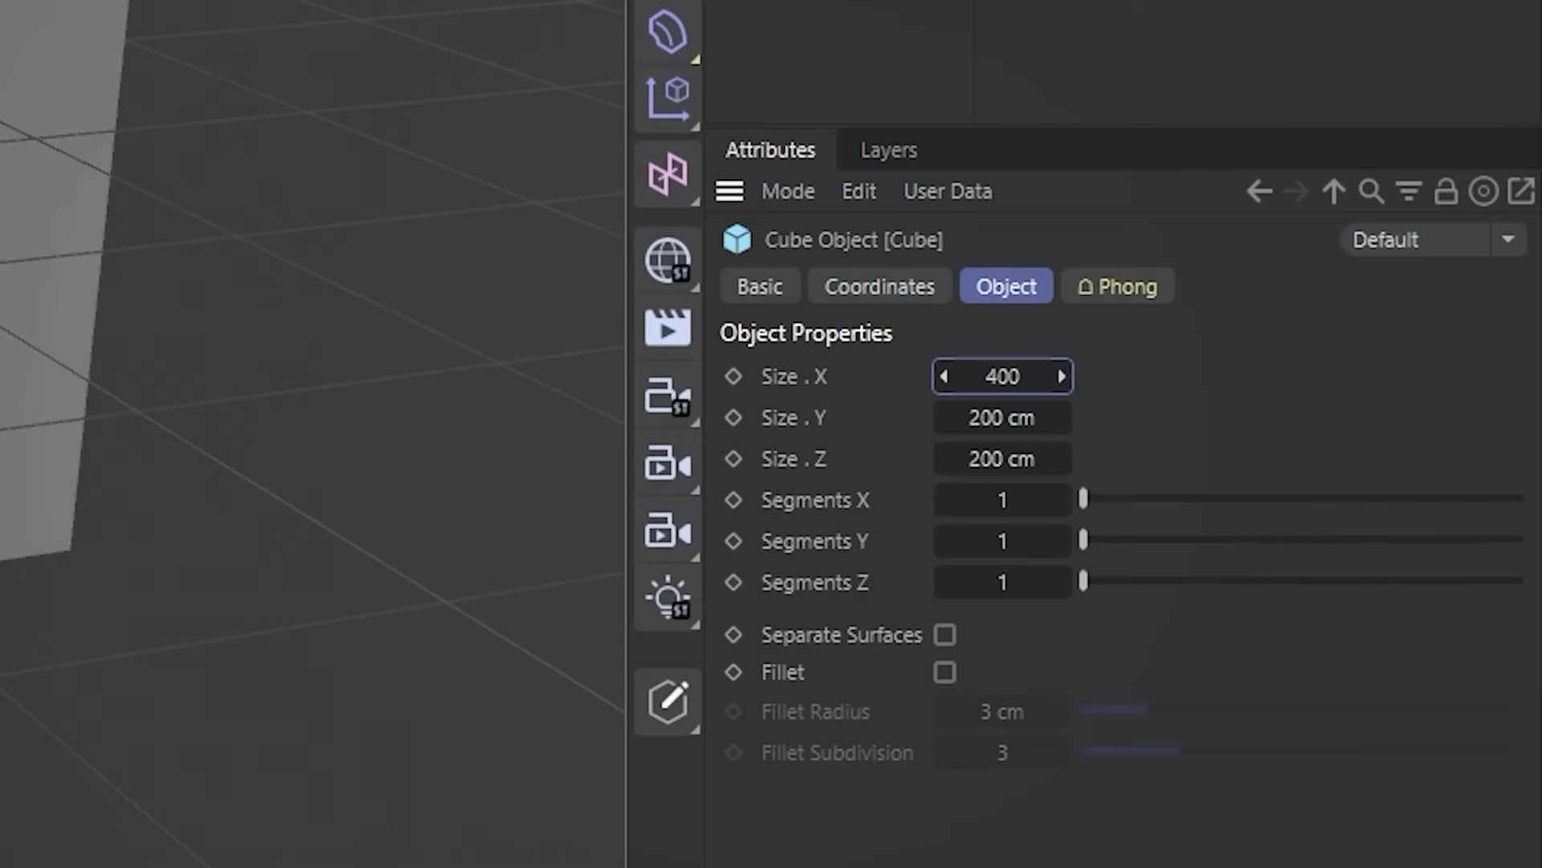
click(1002, 418)
text(400)
key(Tab)
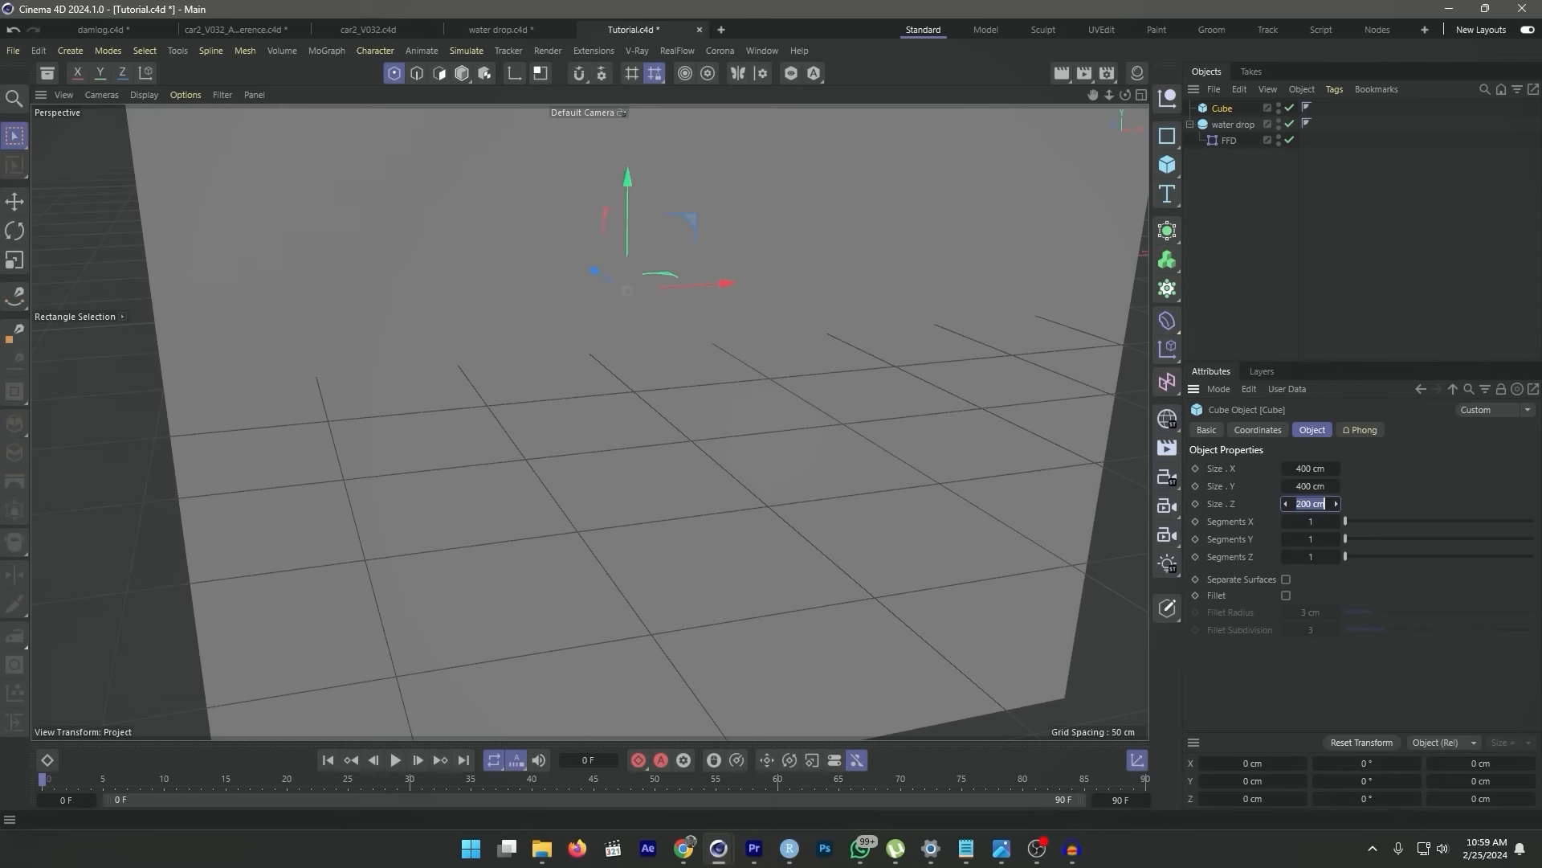
text(800)
key(Return)
- Set the cube's Y position to 1000 cm and rename it as "glass"
double_click(1264, 508)
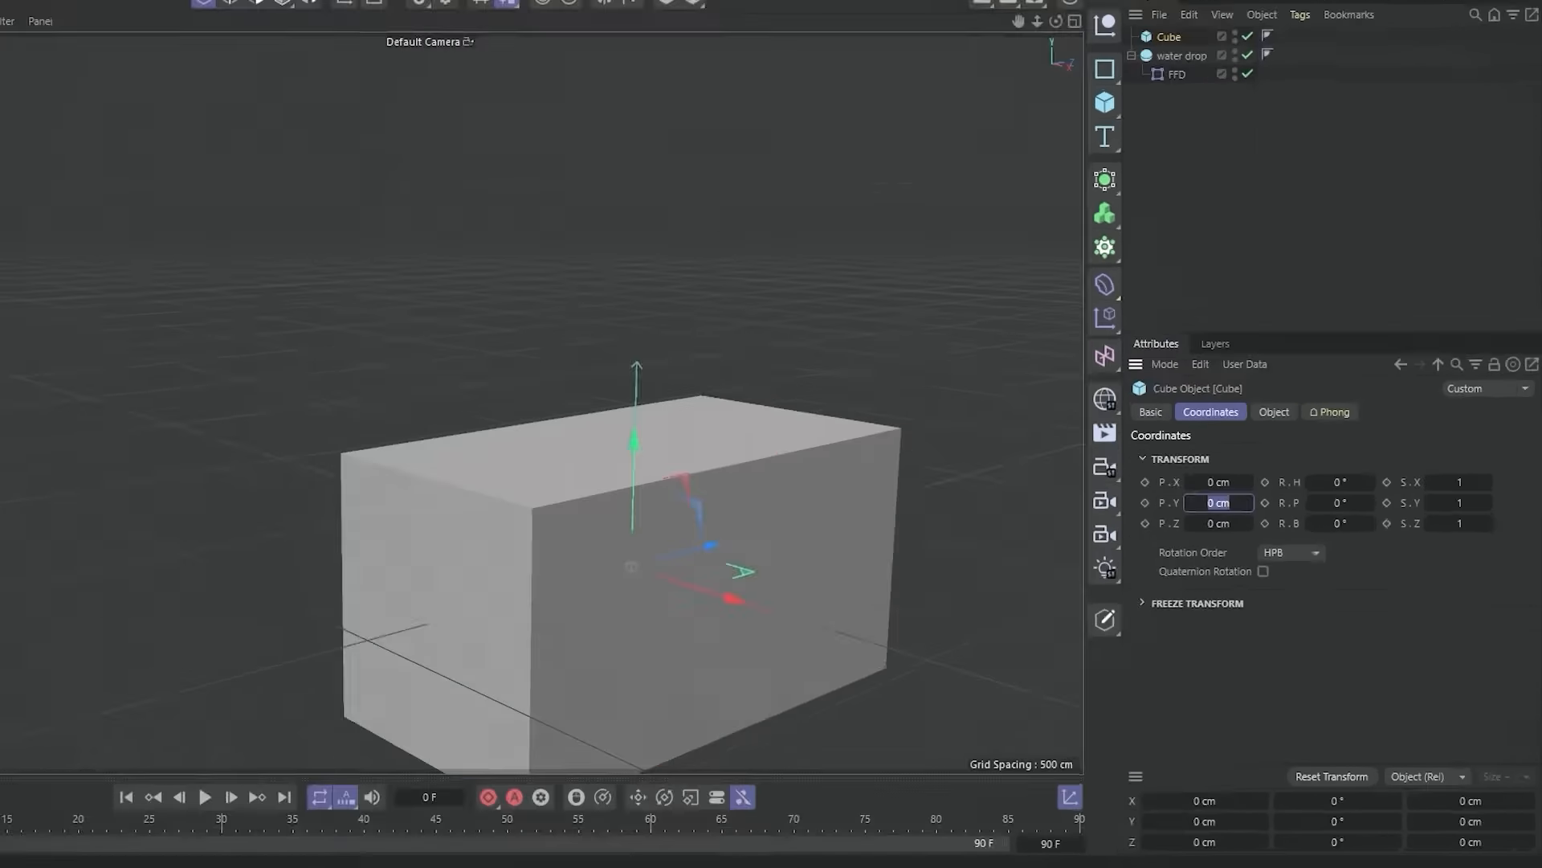
text(1000)
key(Return)
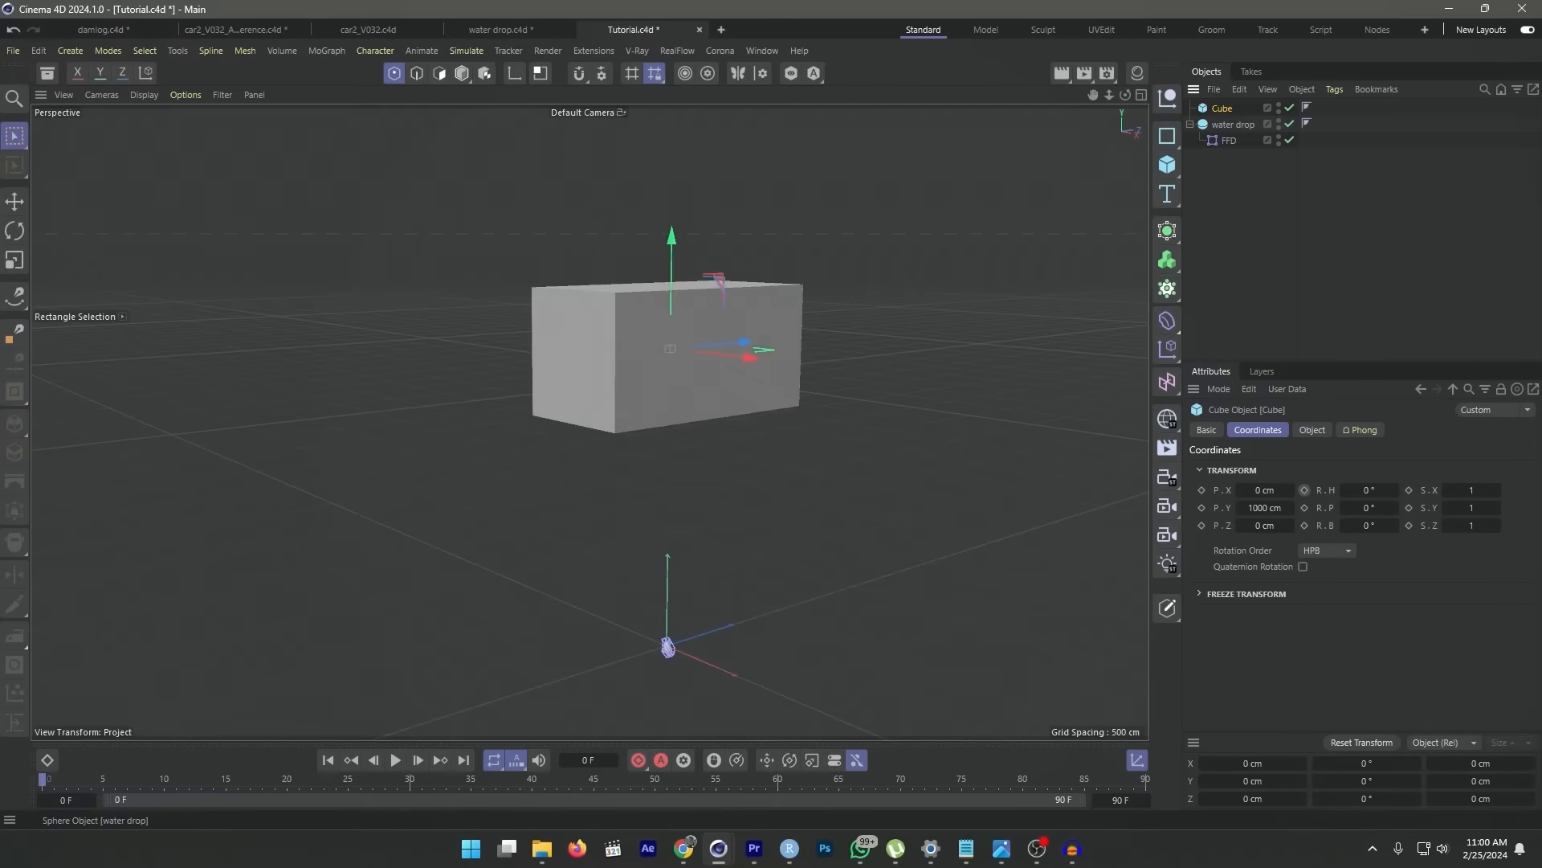
double_click(1221, 108)
text(glassd)
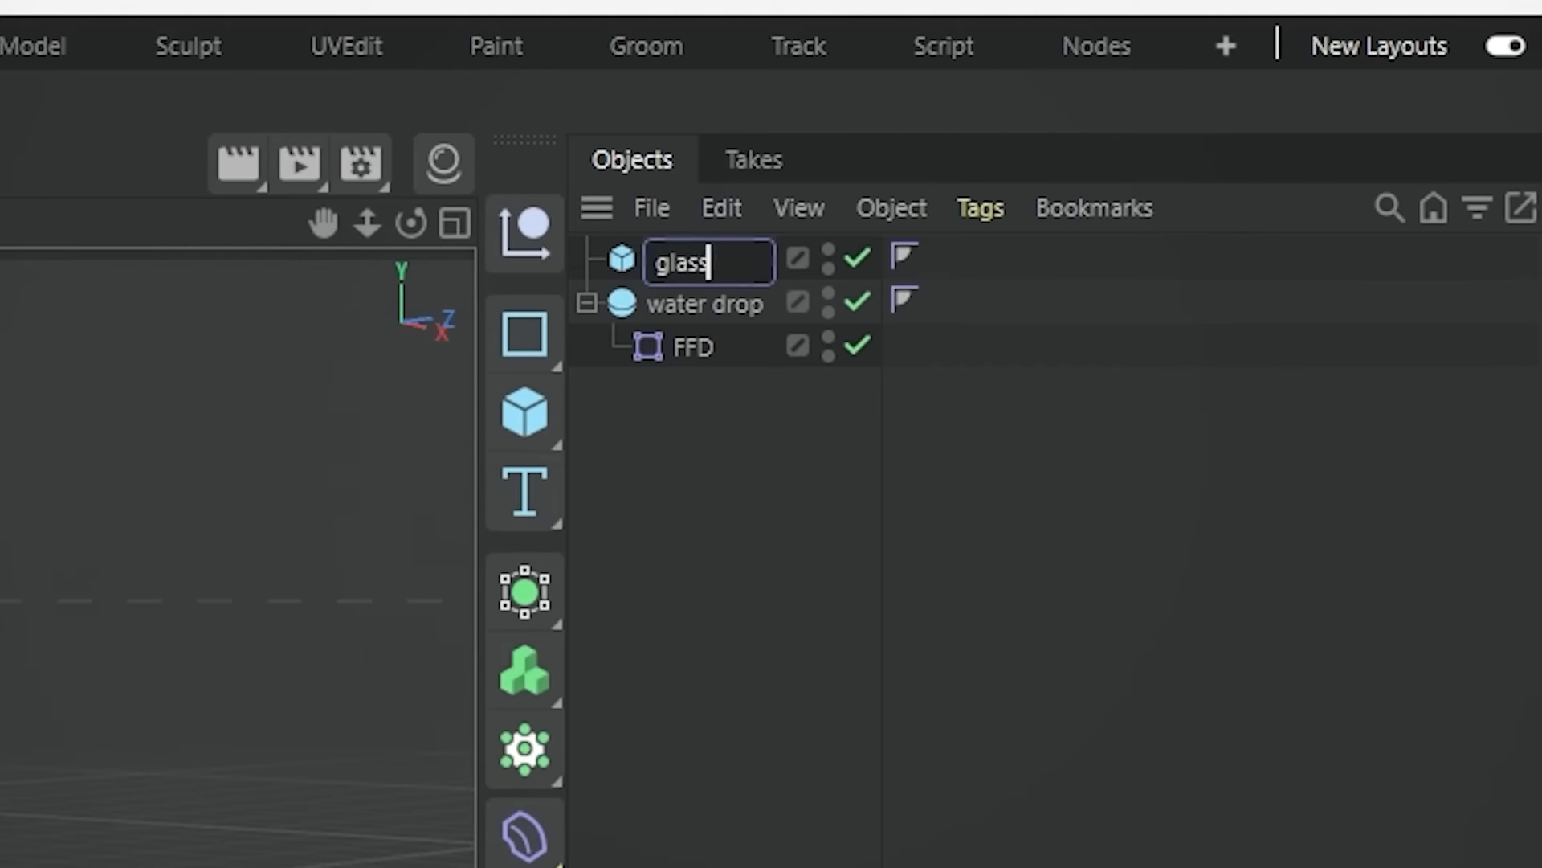
key(Return)
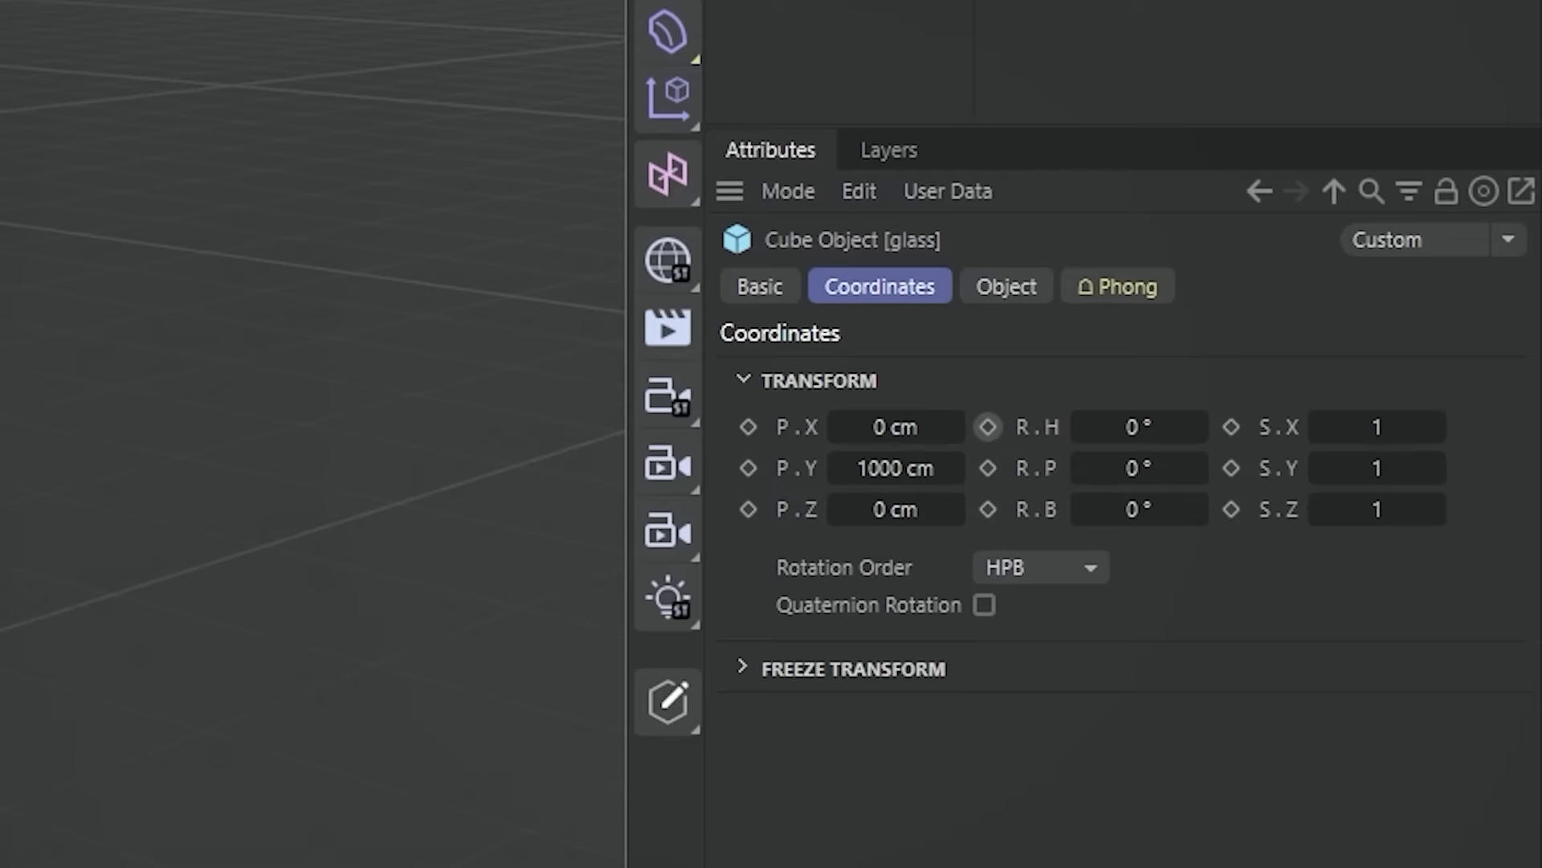
- Enable the fillet on the glass block and set its fillet radius to 15 cm
click(1006, 287)
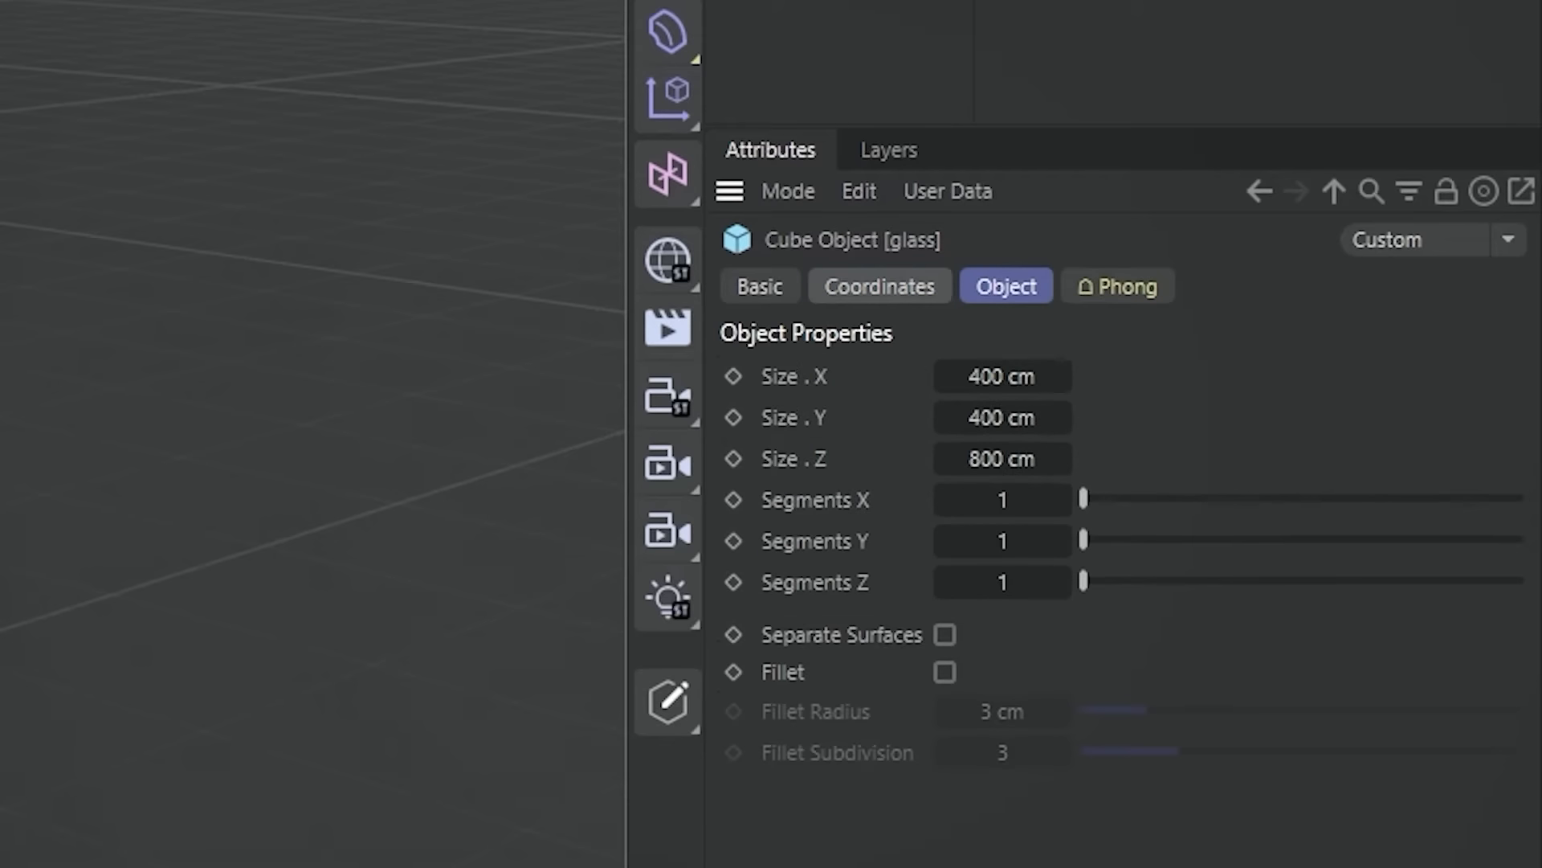
click(945, 673)
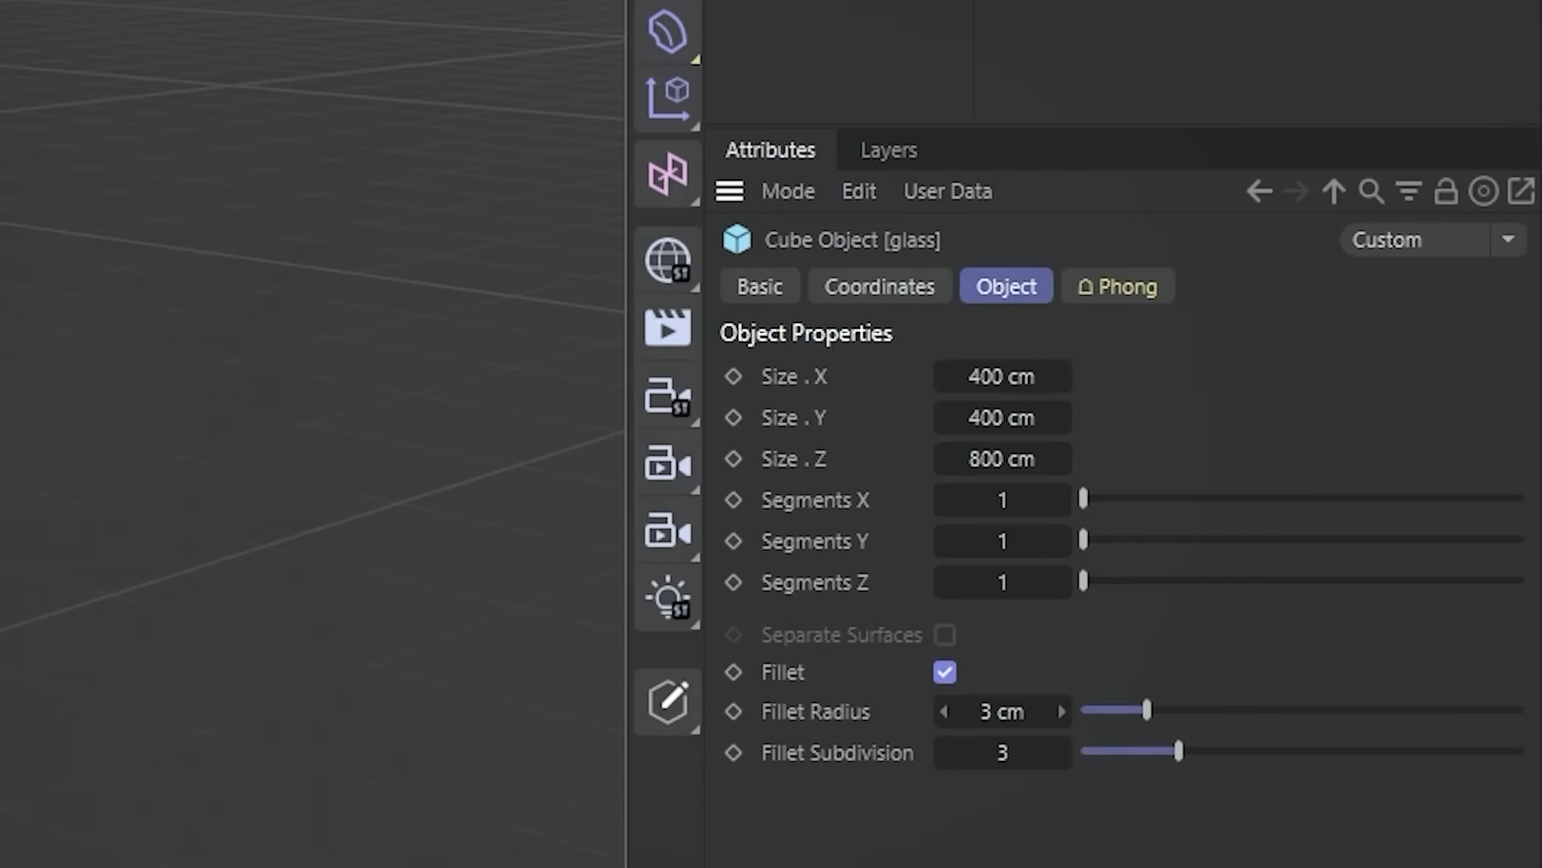
double_click(1002, 712)
text(15)
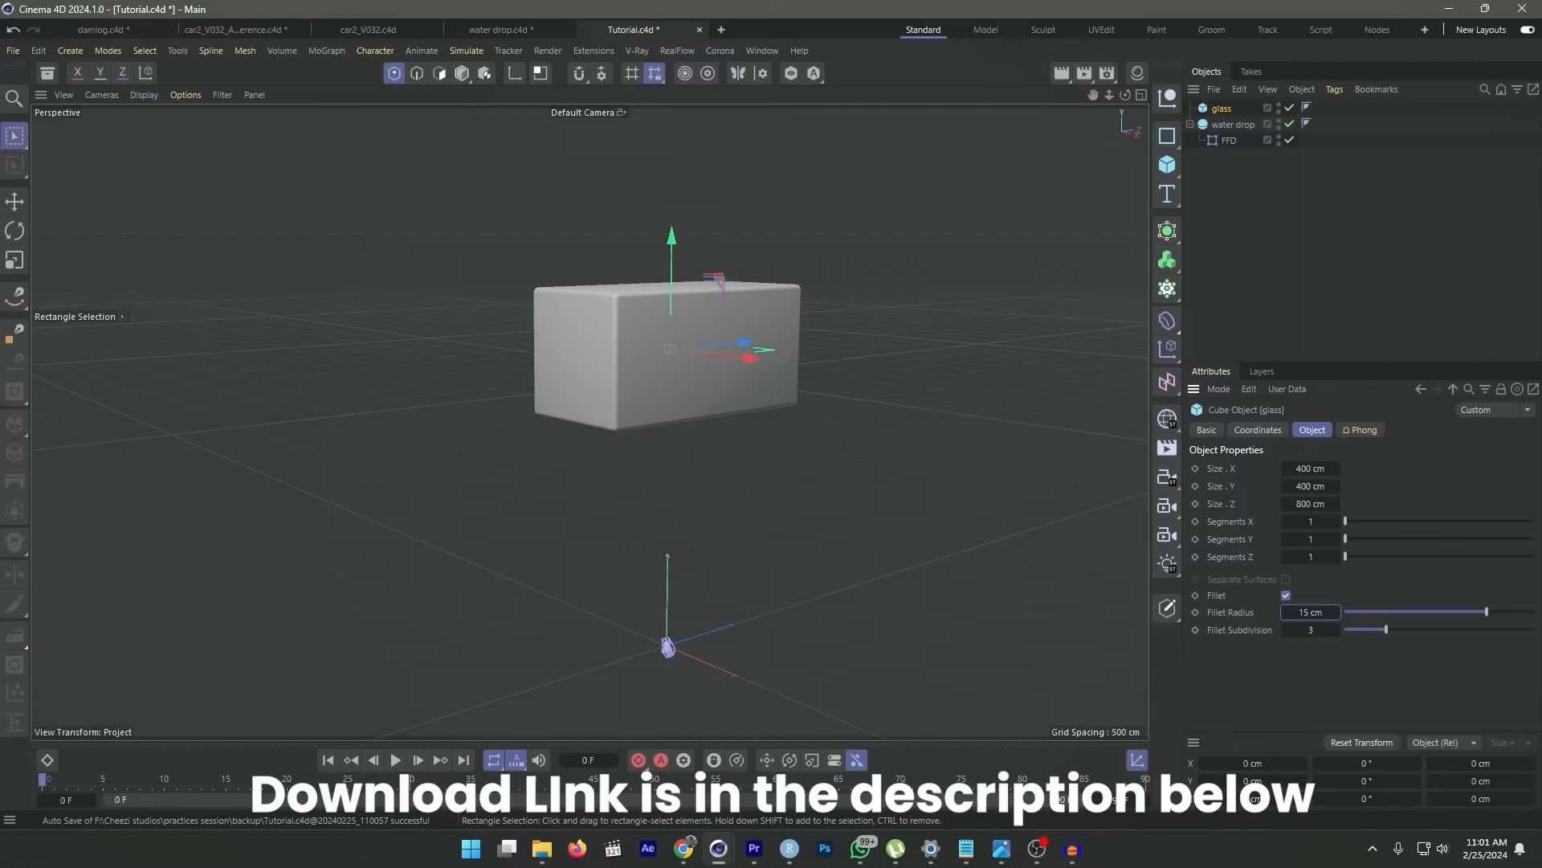
- Merge the cup.c4d file from the practices session folder into the current scene
scroll(675, 385, up, 3)
key(ctrl+shift+a)
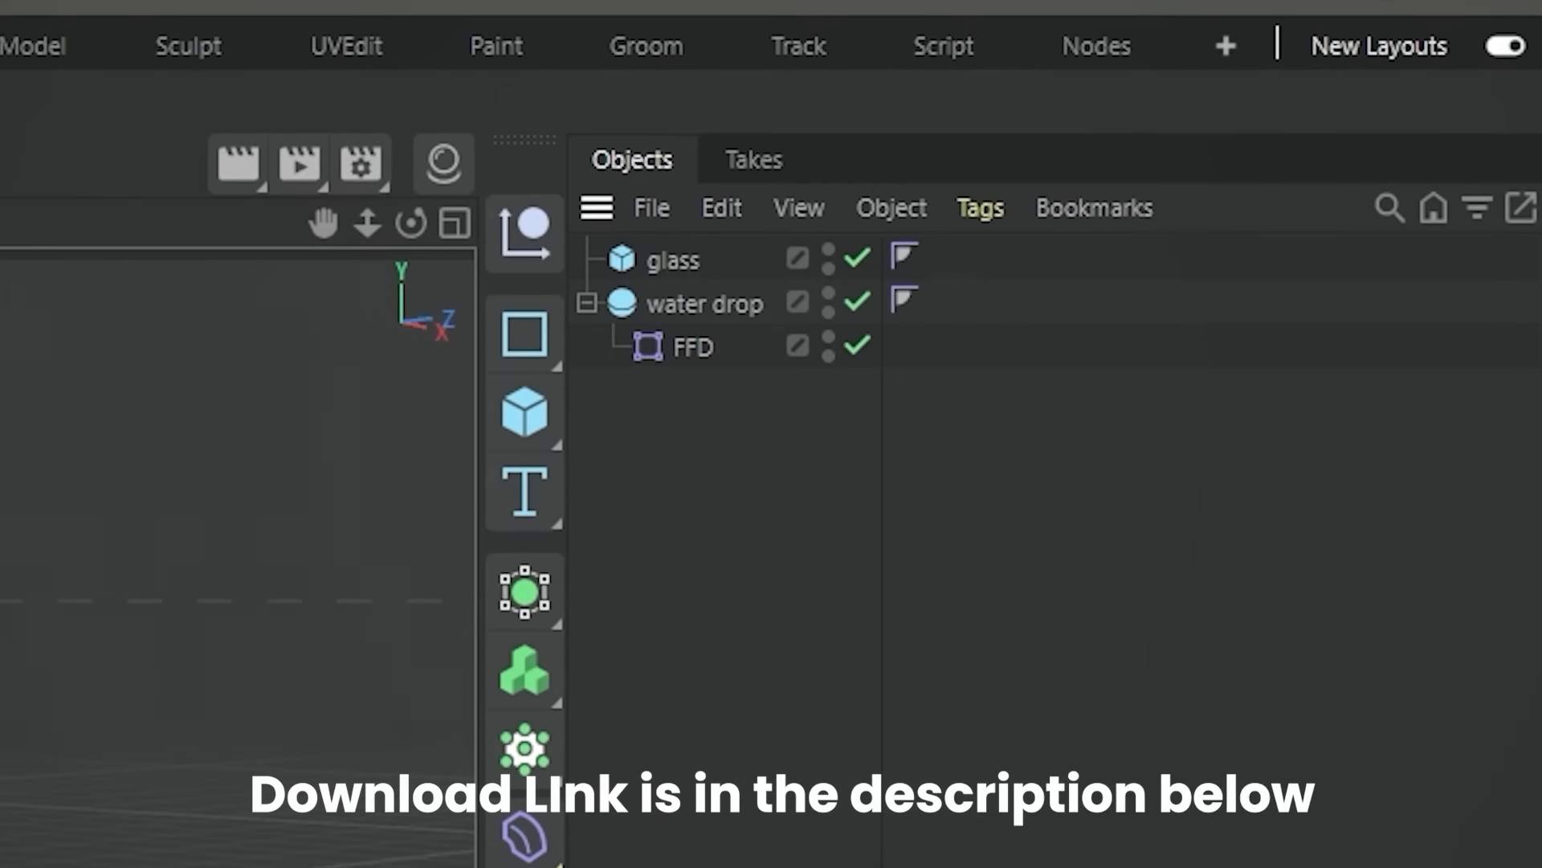
click(652, 208)
click(785, 338)
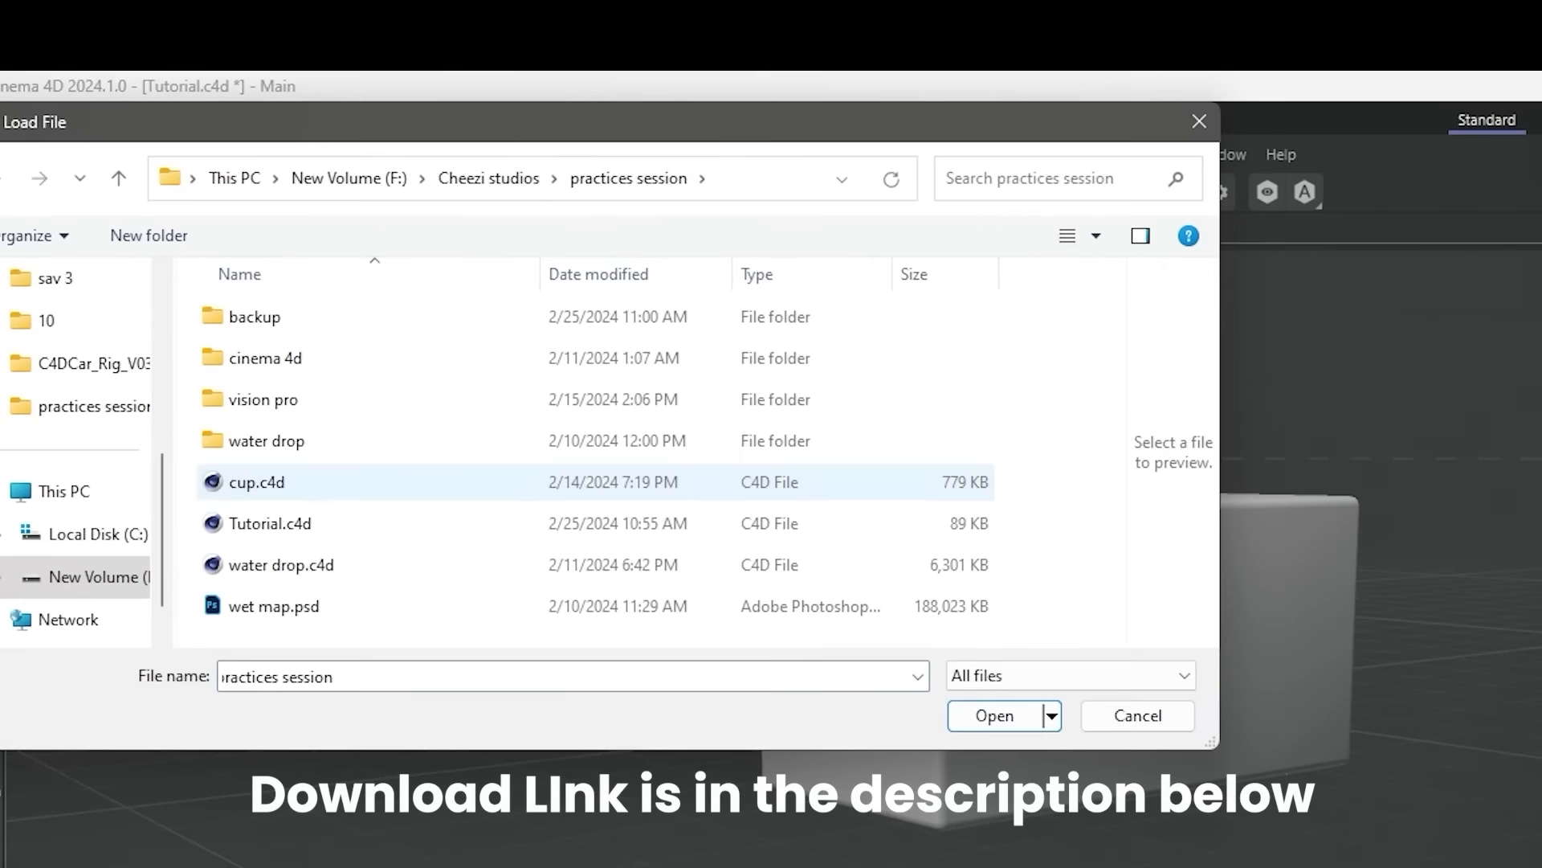
double_click(257, 482)
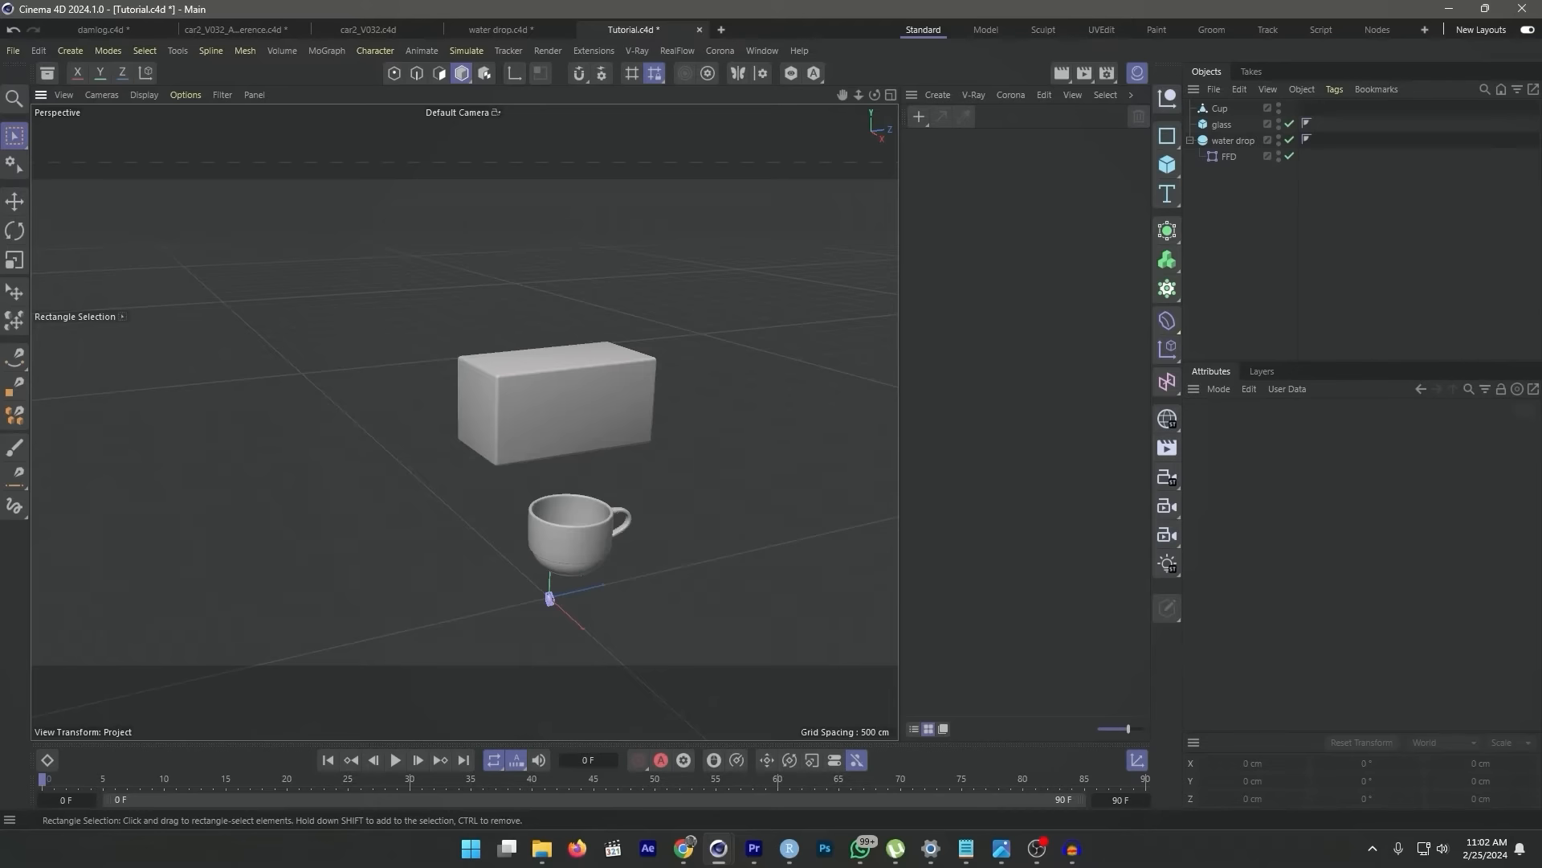
- Add a plane, place it under the cup and enlarge it to about 1267 cm wide and 1288 cm high
scroll(466, 386, up, 5)
click(1167, 164)
click(1233, 220)
drag(529, 545, 643, 466)
drag(567, 587, 641, 600)
drag(560, 530, 559, 514)
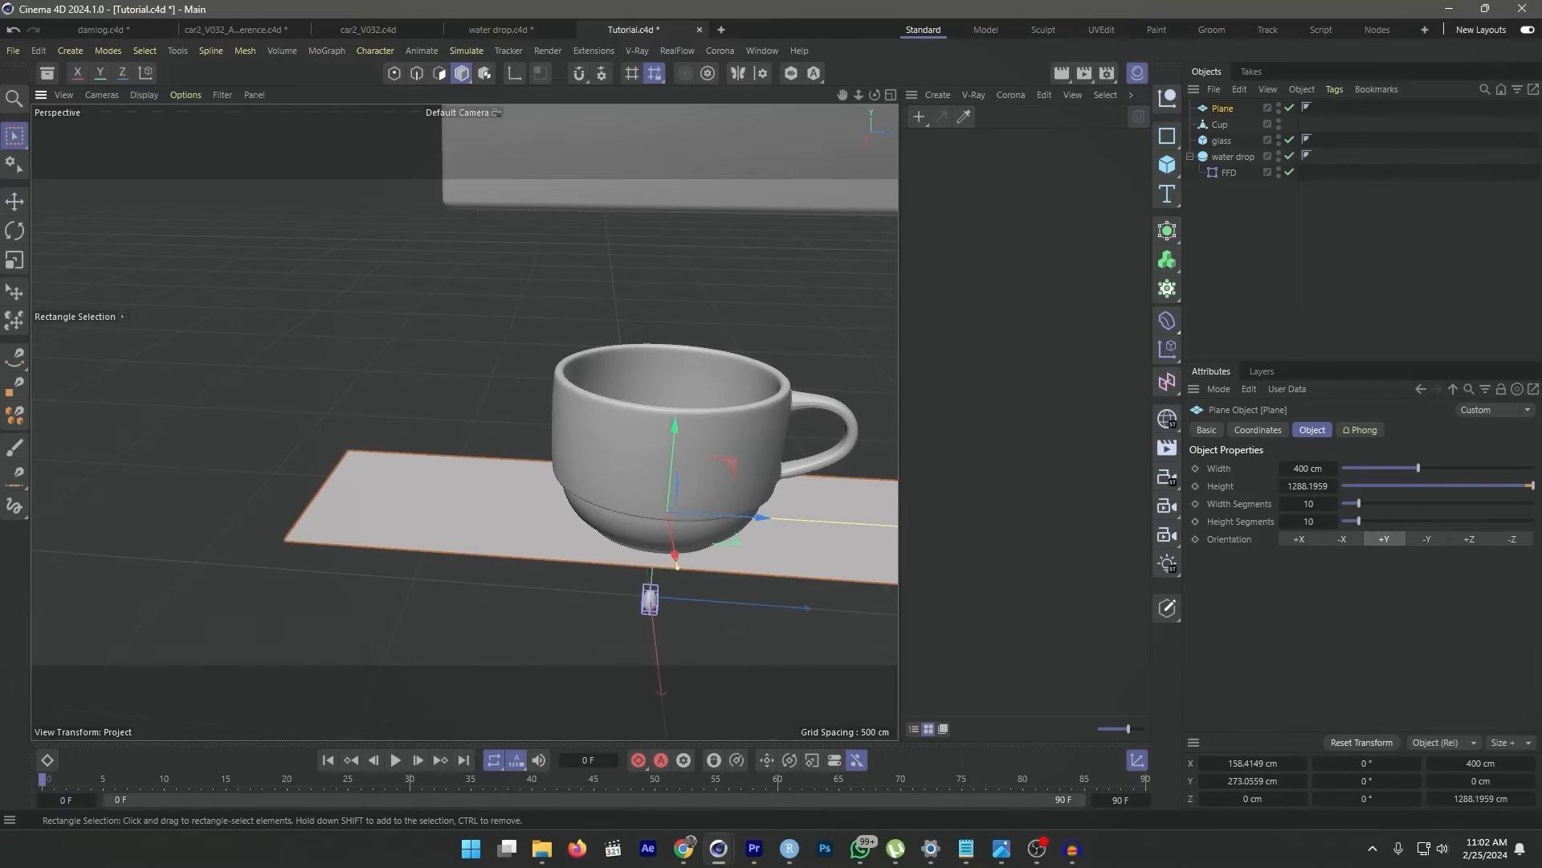
drag(677, 564, 707, 743)
scroll(683, 458, down, 5)
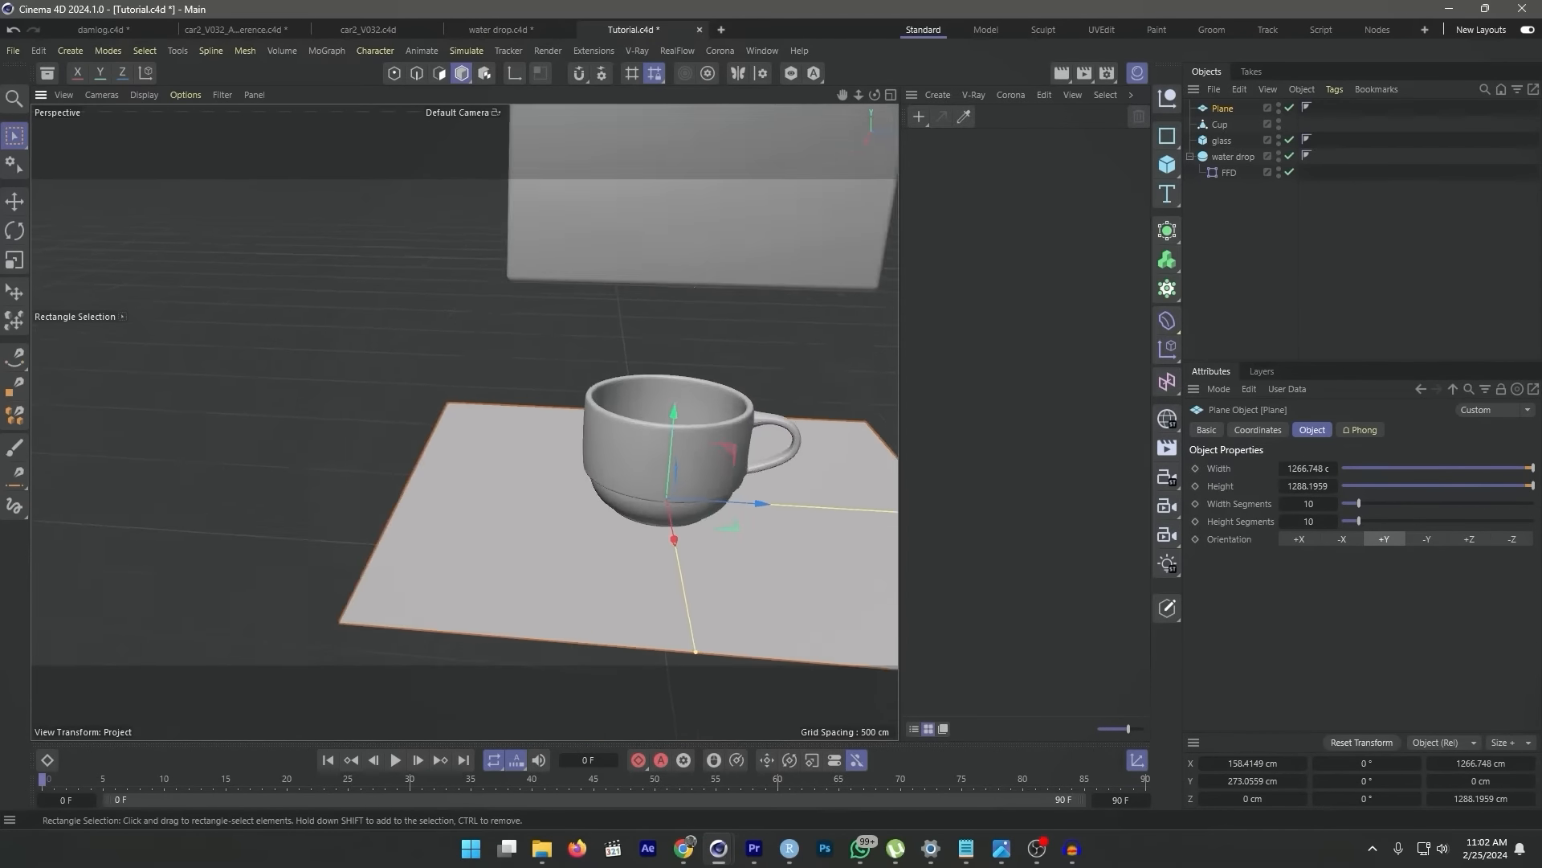
- Rename the plane under the cup as "soccer"
double_click(1221, 109)
text(soccer)
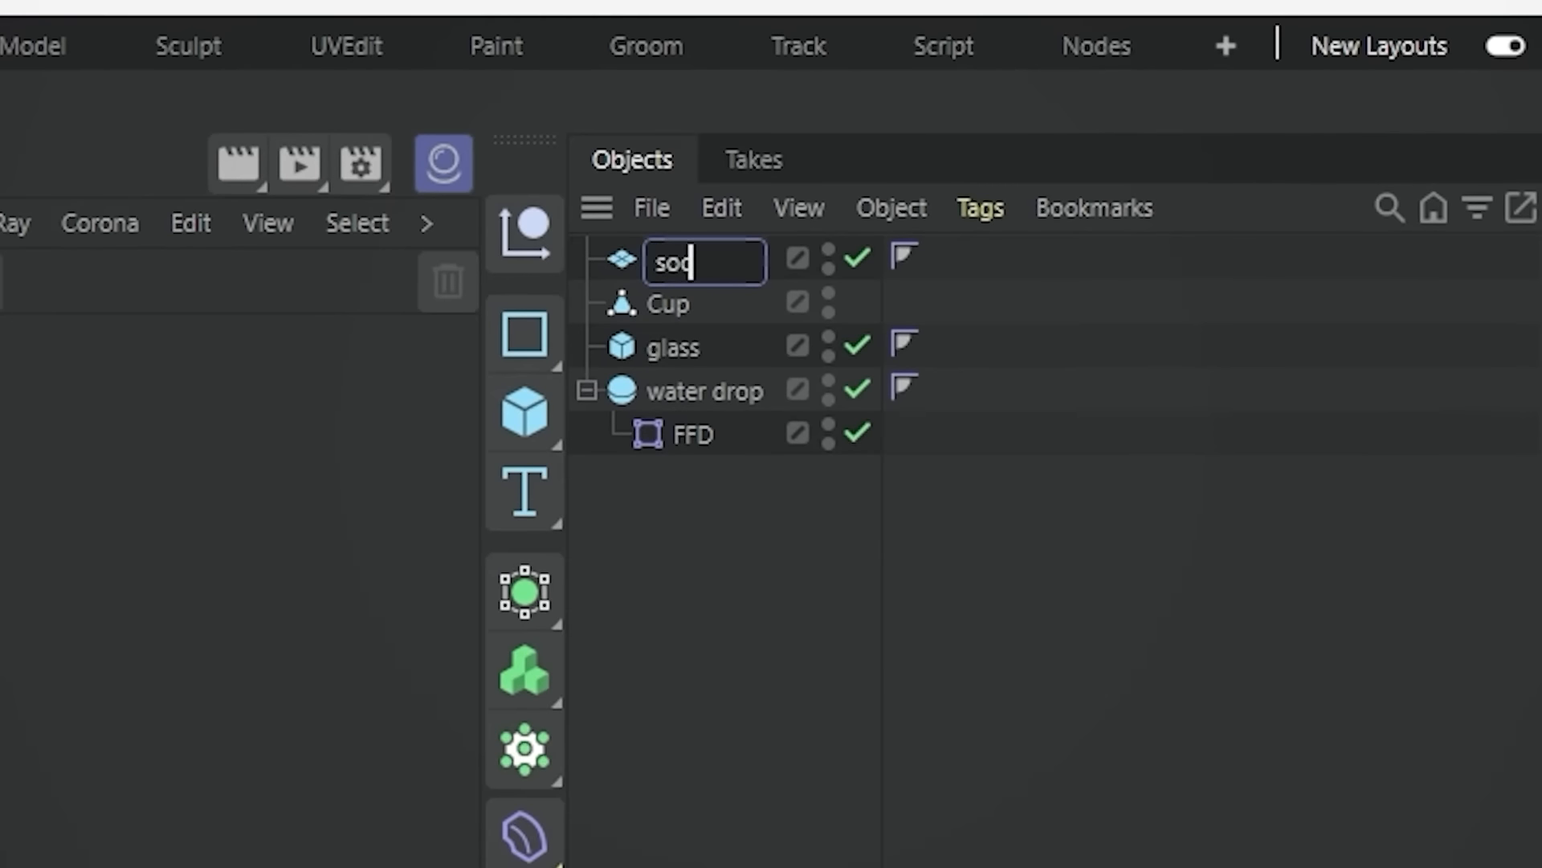
key(Return)
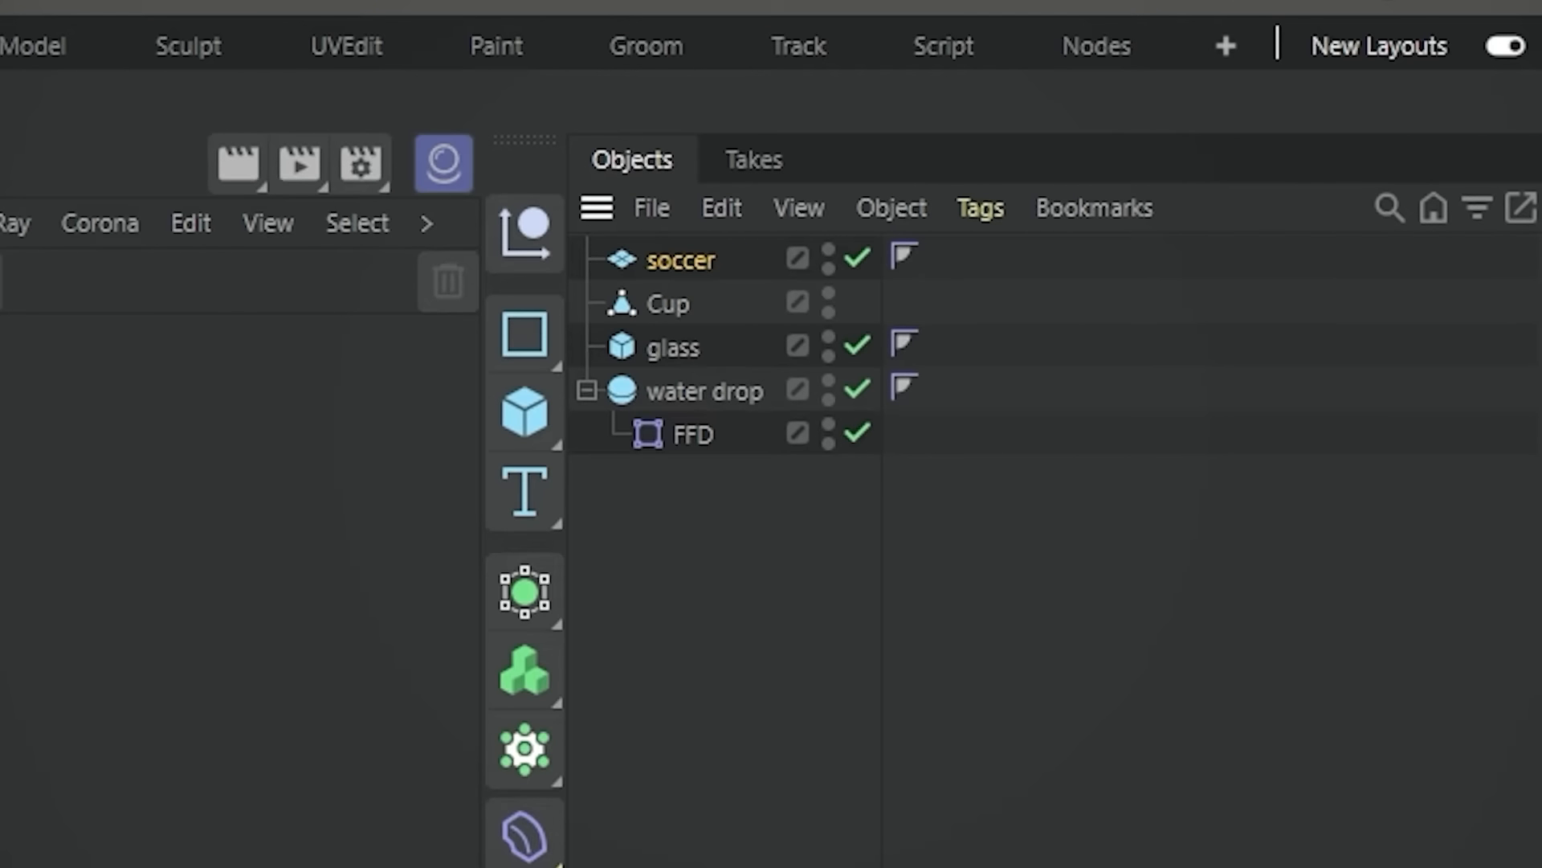
- Create a polygon copy of the glass block with Current State to Object
click(673, 347)
click(704, 392)
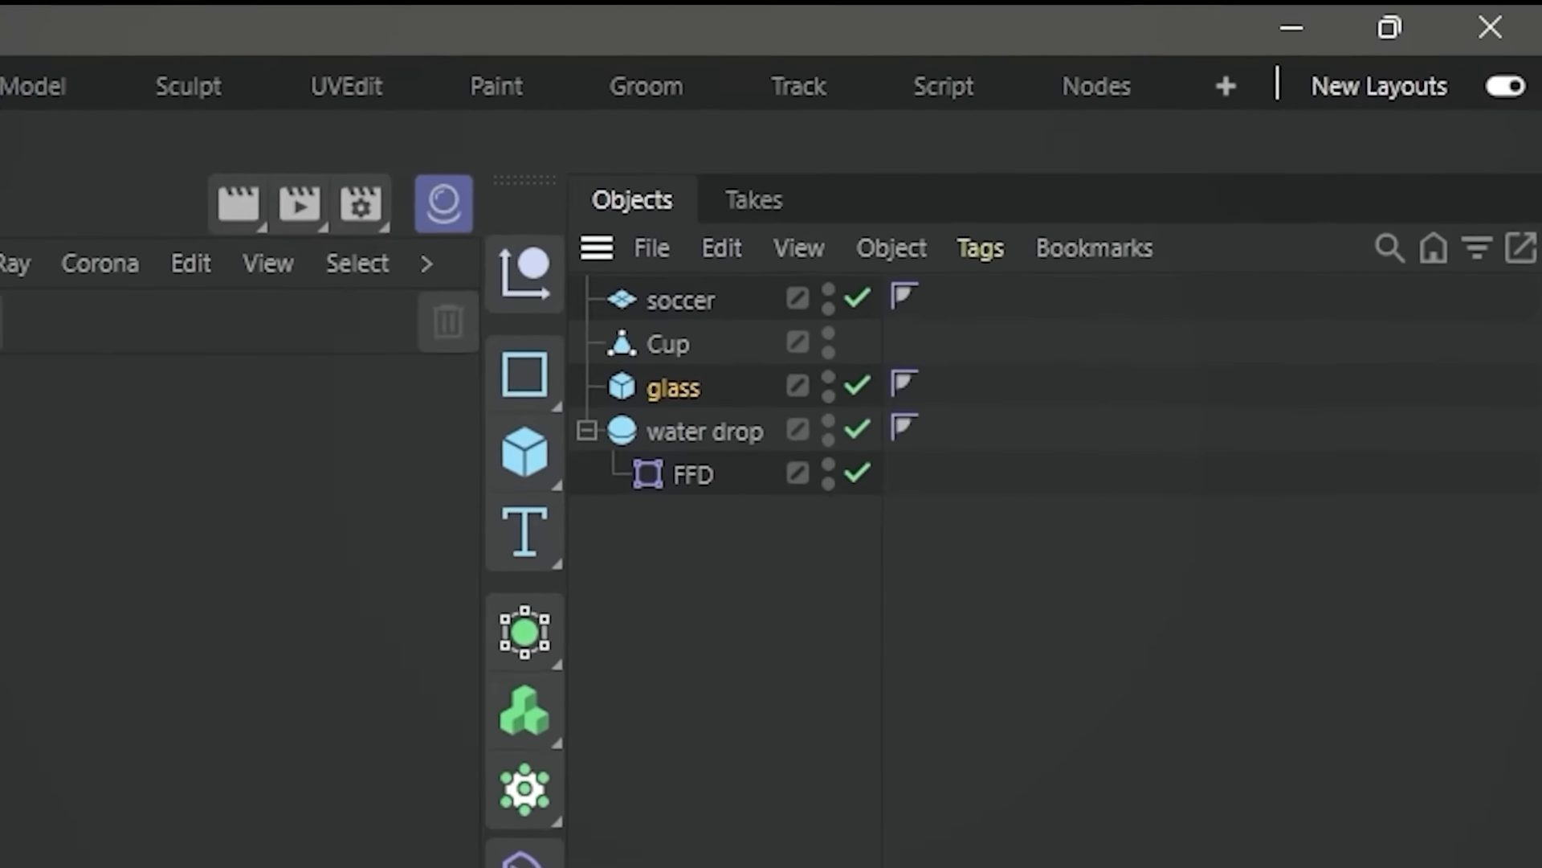
click(1335, 89)
mouse_move(1289, 257)
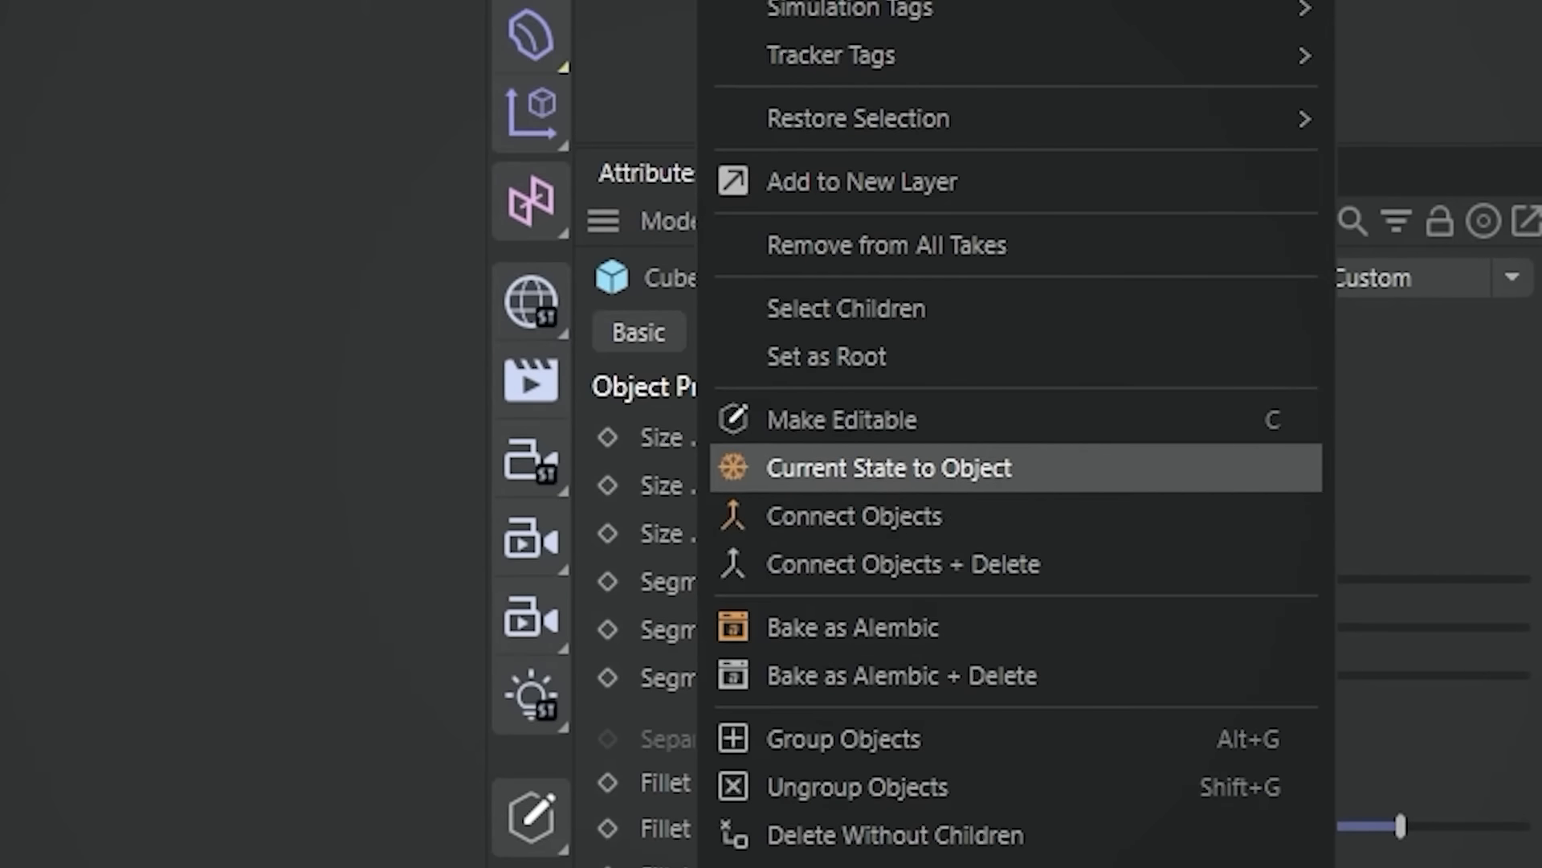
click(889, 467)
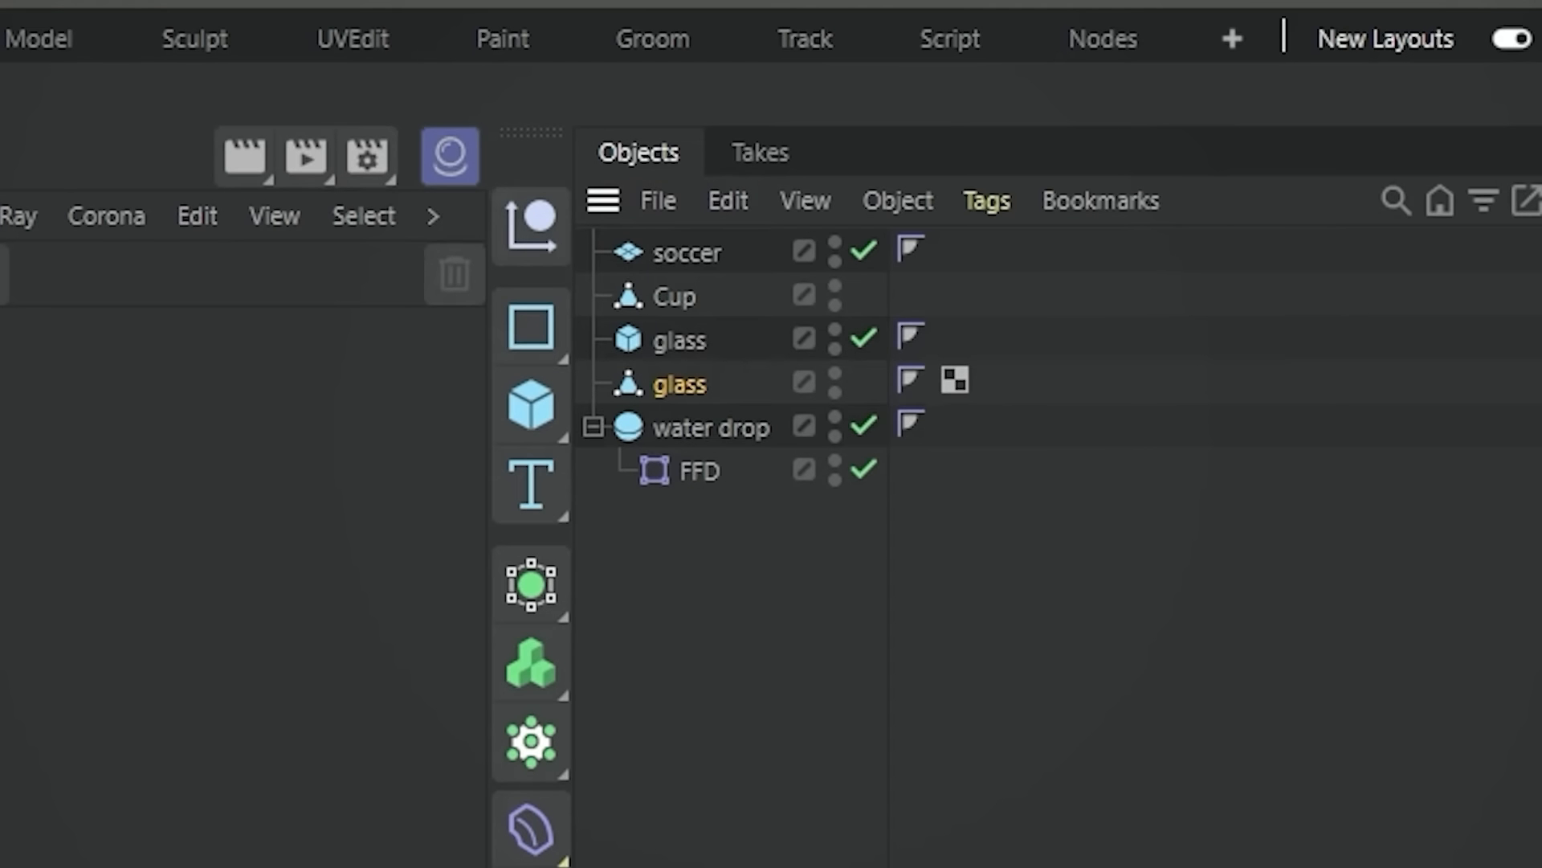
click(679, 340)
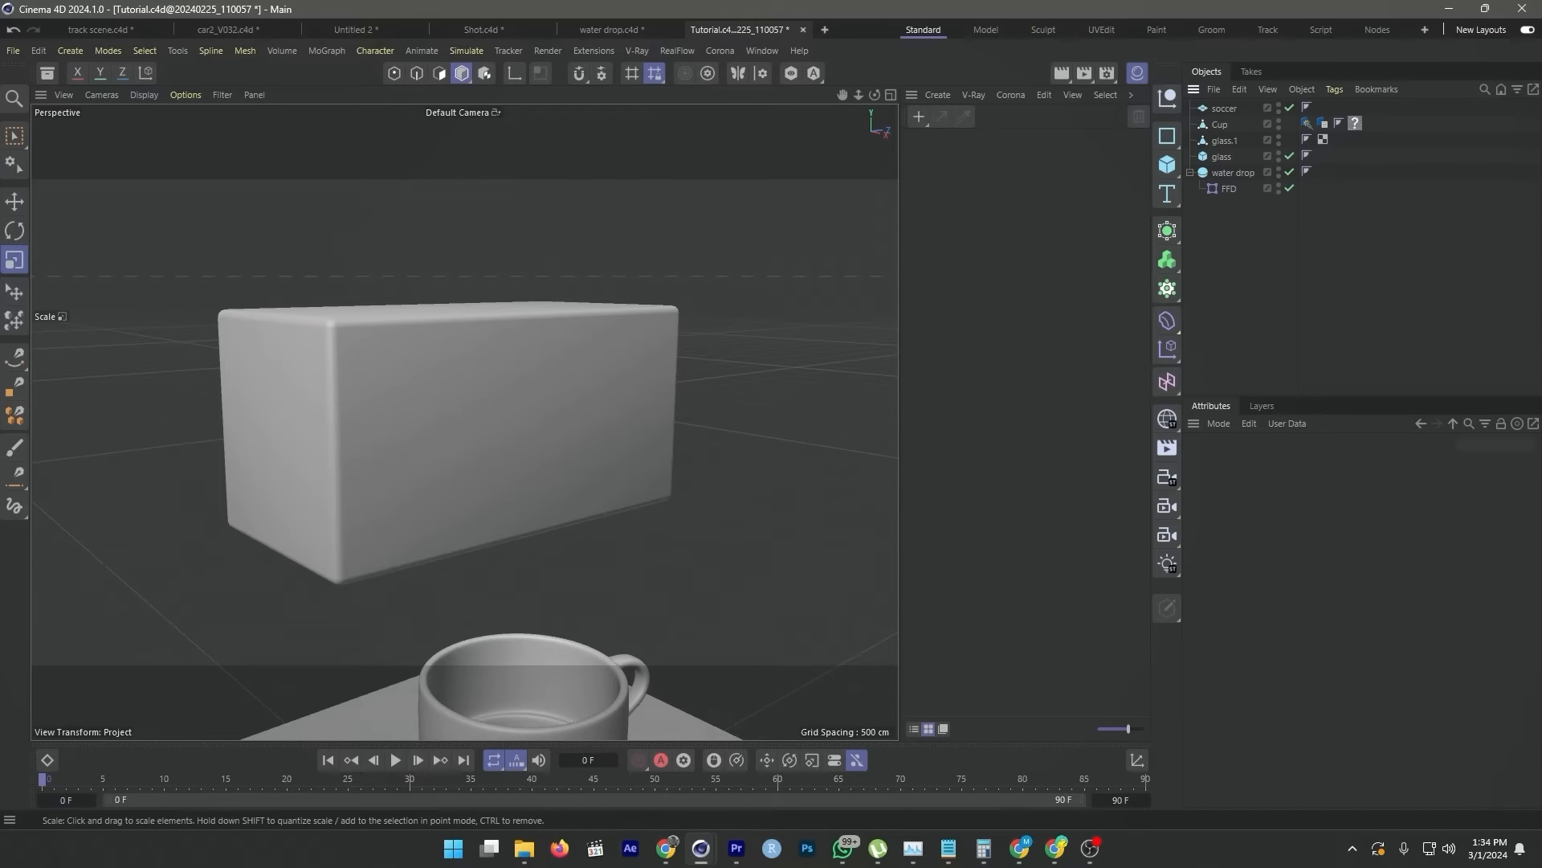
- Cut a single edge loop around the middle of glass.1 with Loop/Path Cut, at an offset of about 47.6%
click(1221, 156)
key(Return)
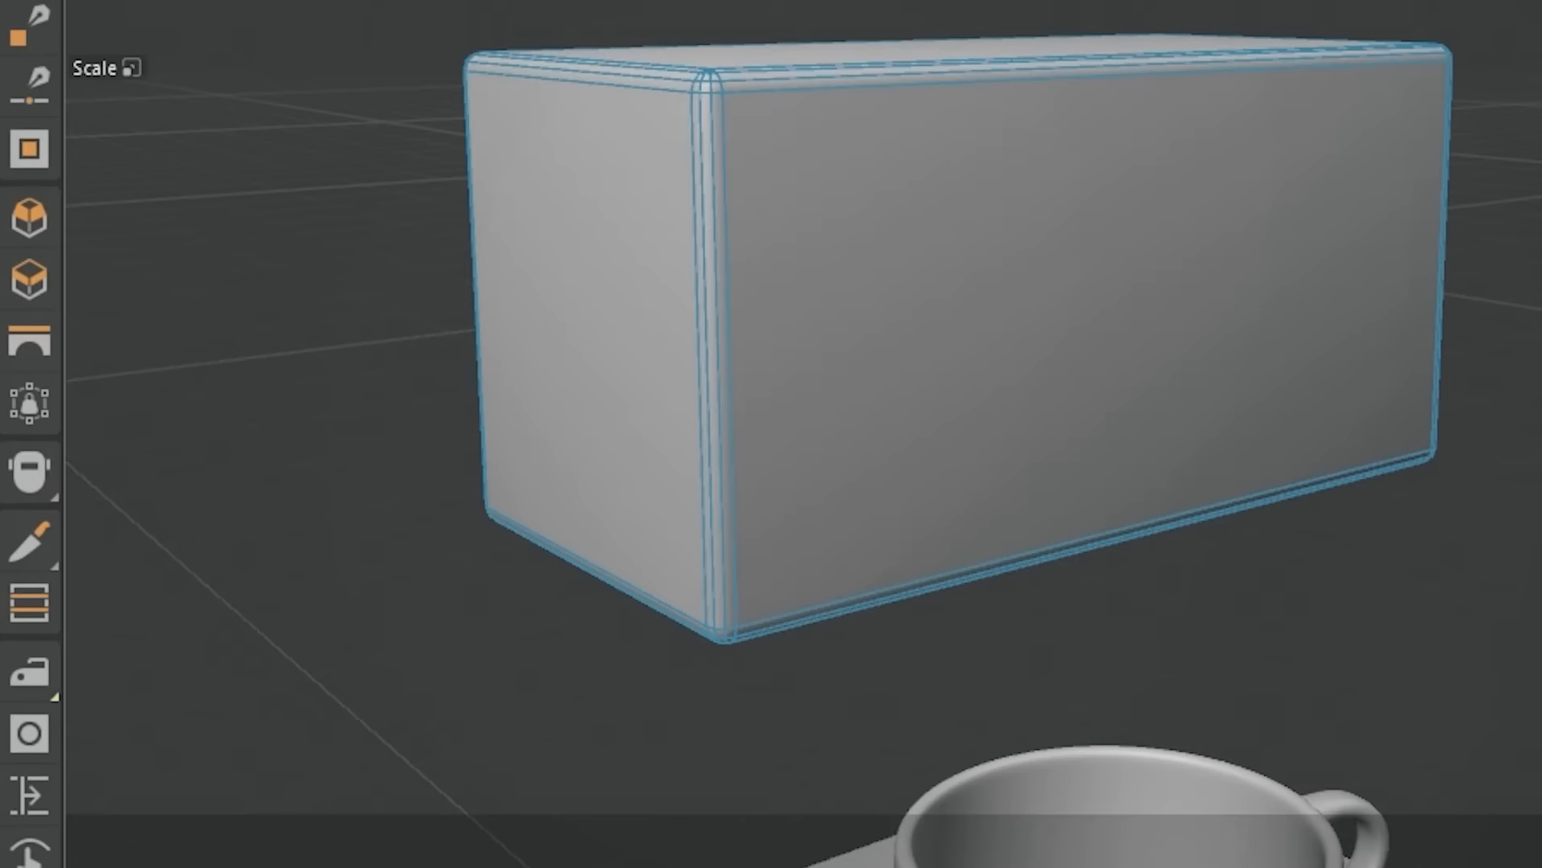
click(15, 536)
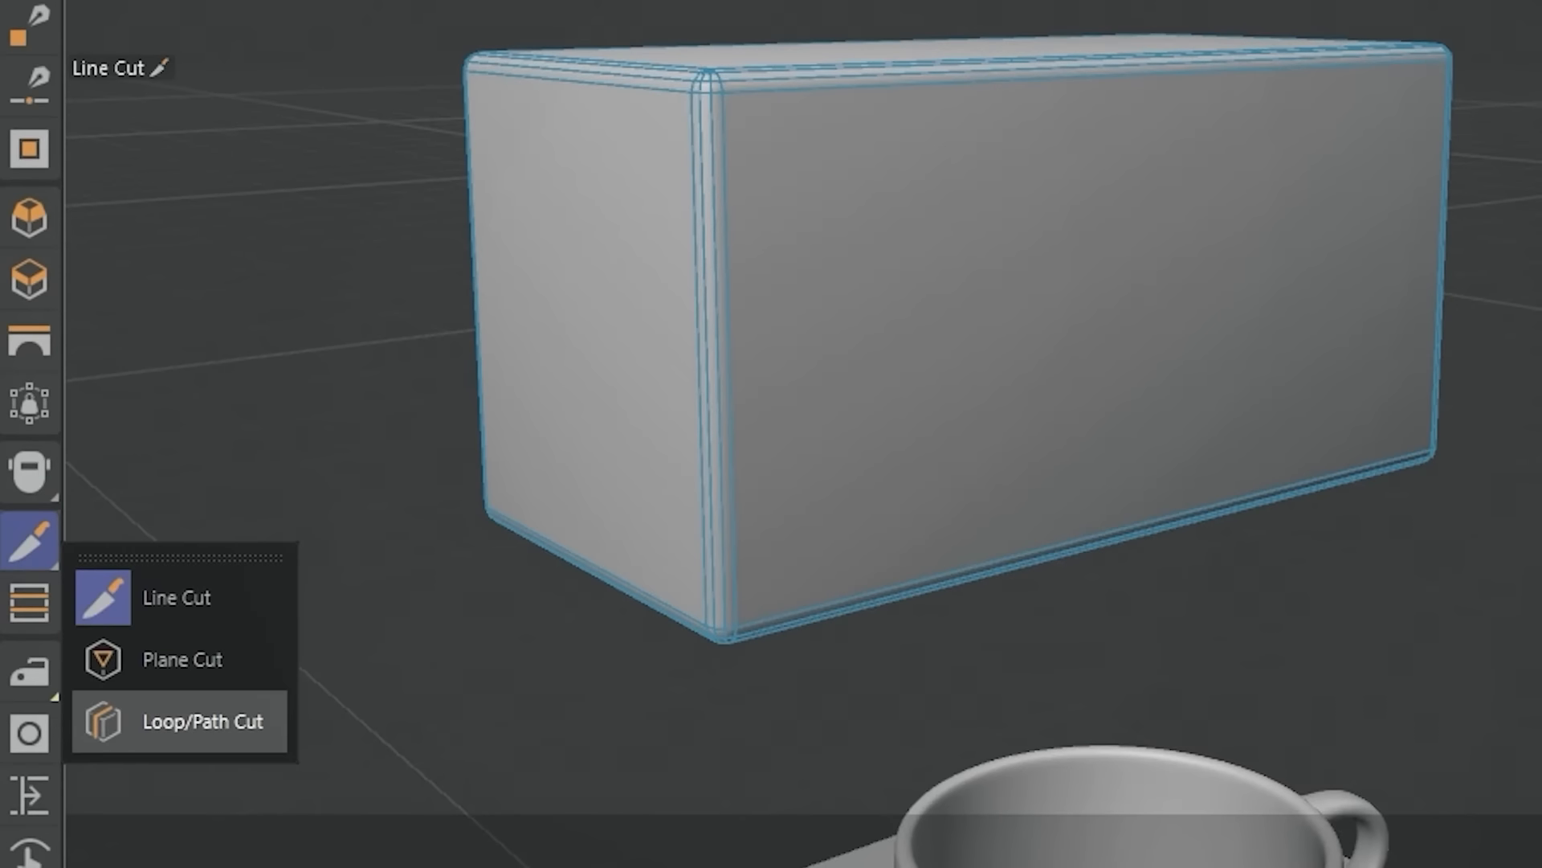
click(203, 721)
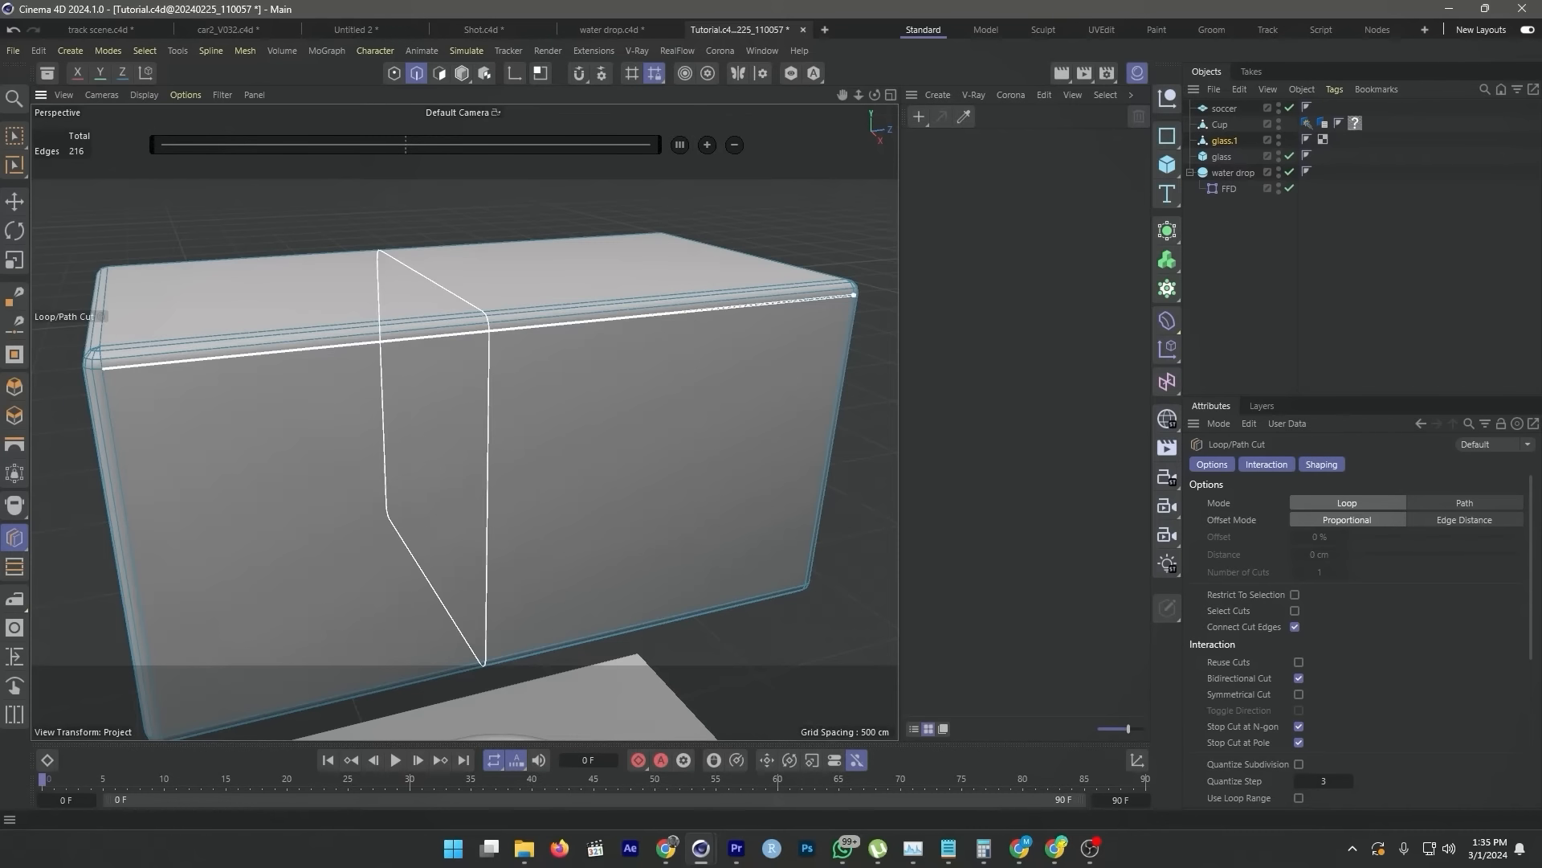
click(508, 329)
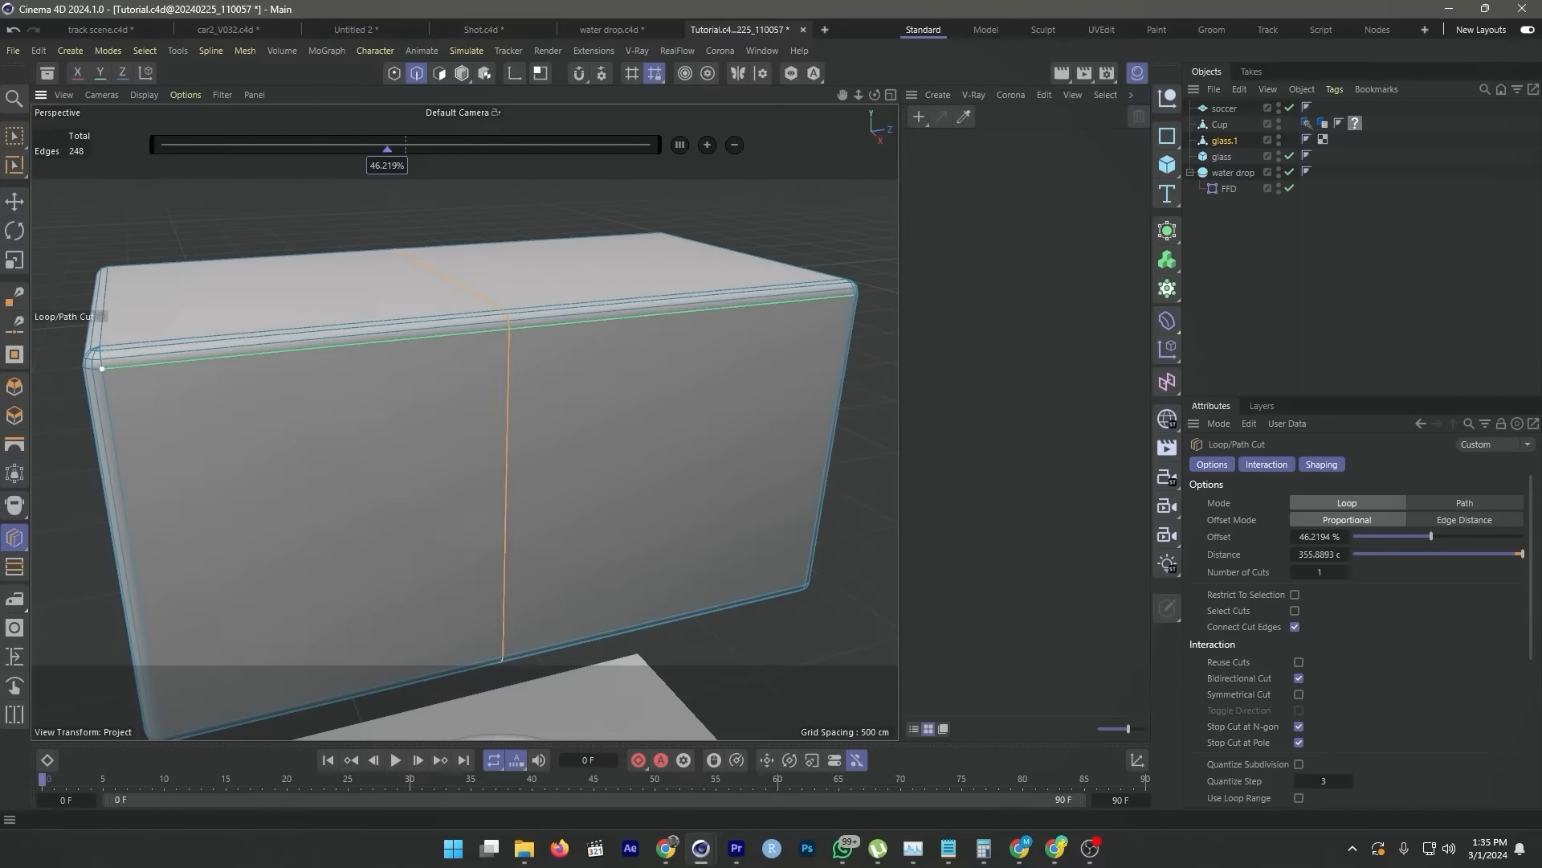
scroll(553, 530, down, 3)
alt+drag(514, 531, 520, 450)
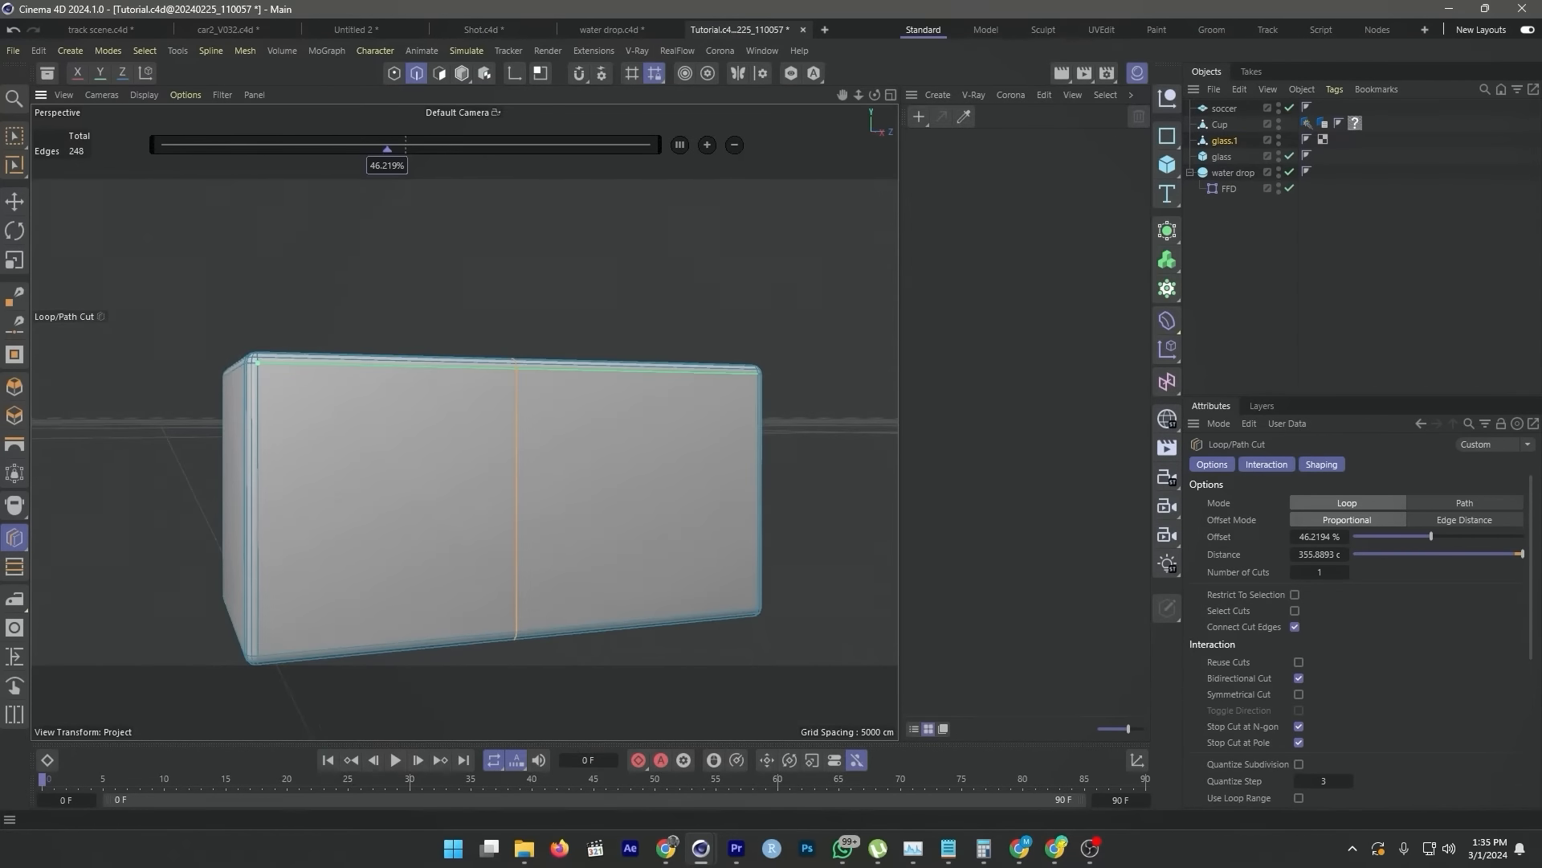
scroll(514, 498, up, 5)
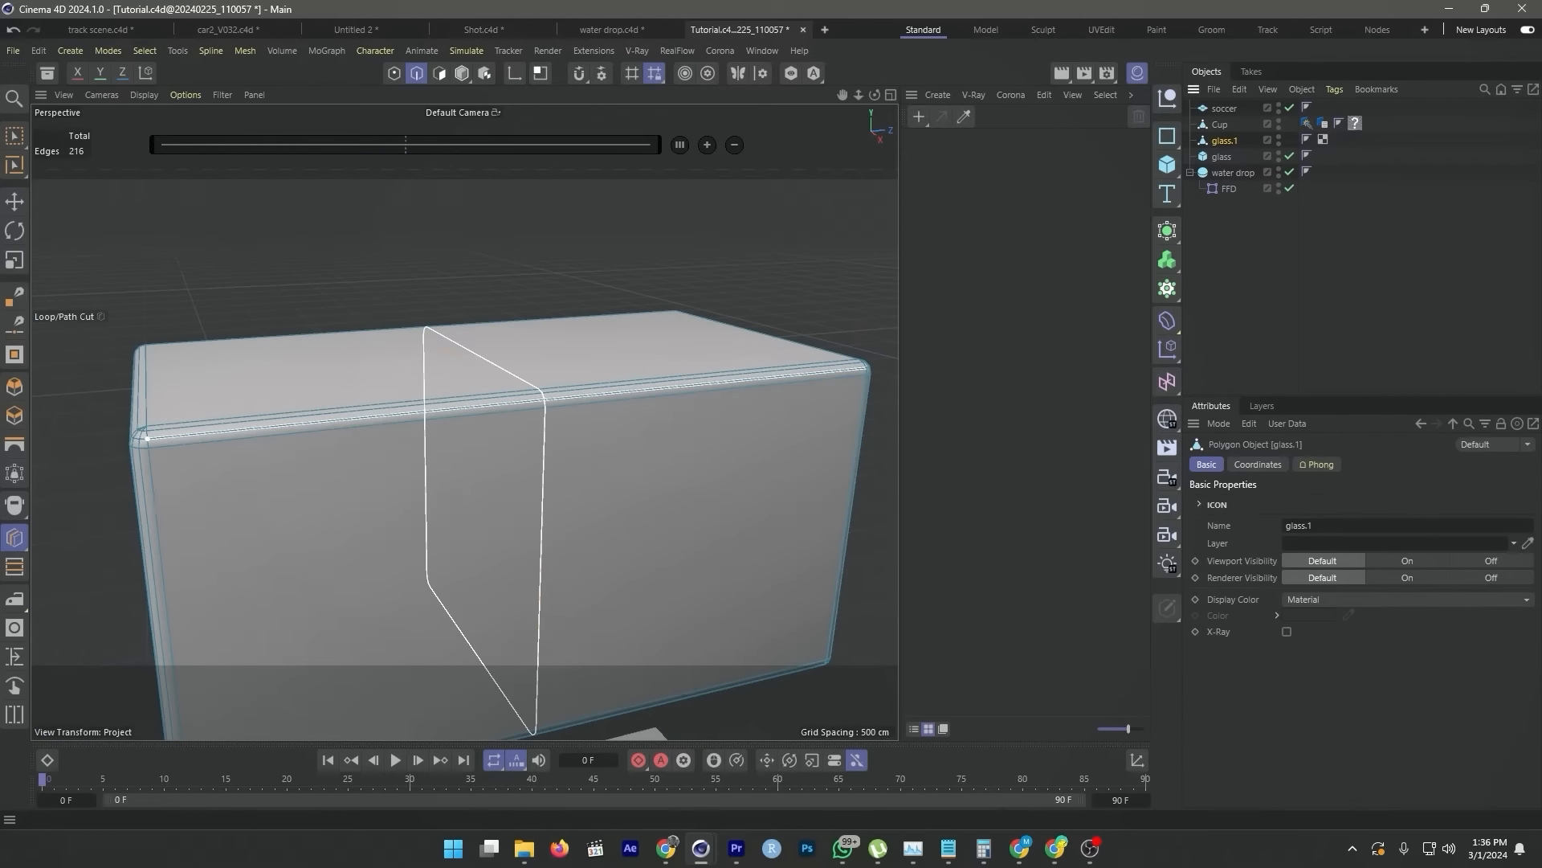
click(545, 395)
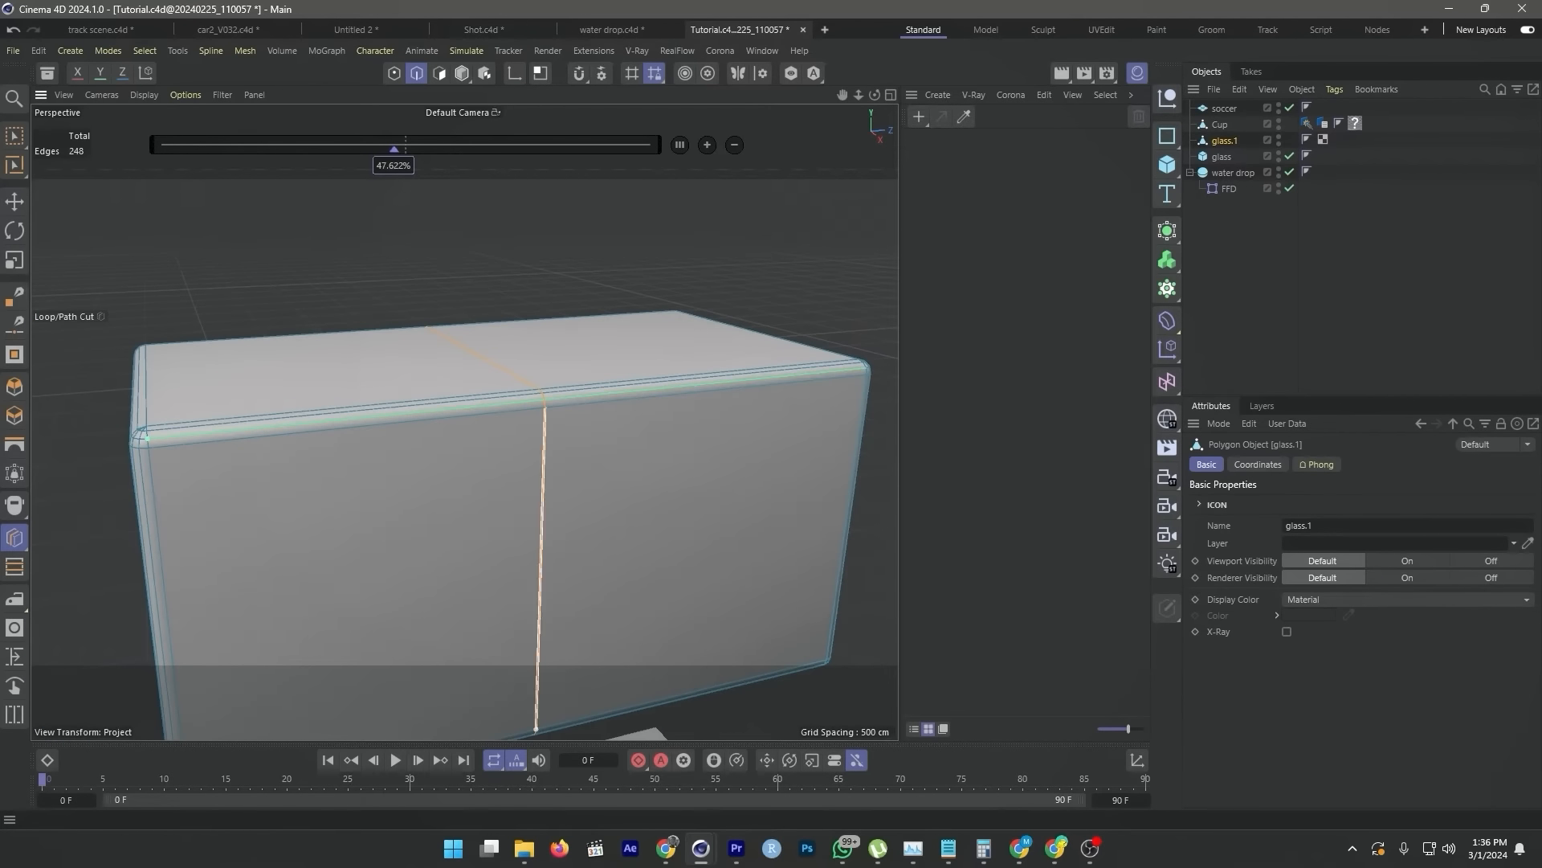
click(14, 202)
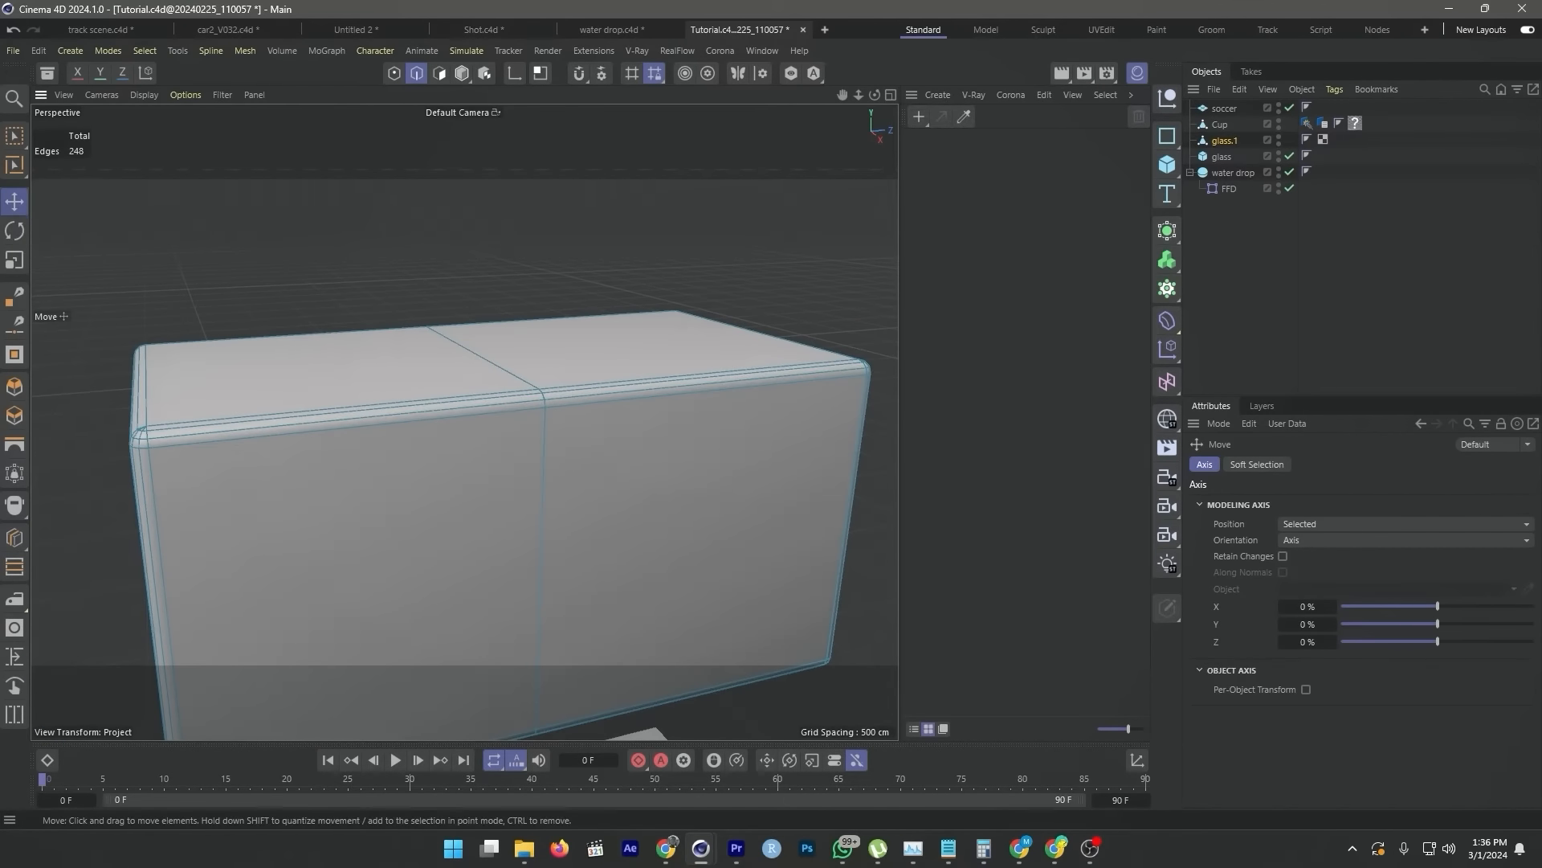
- Loop-select the newly cut middle edges of glass.1 and convert them into a spline with Edge to Spline
click(15, 166)
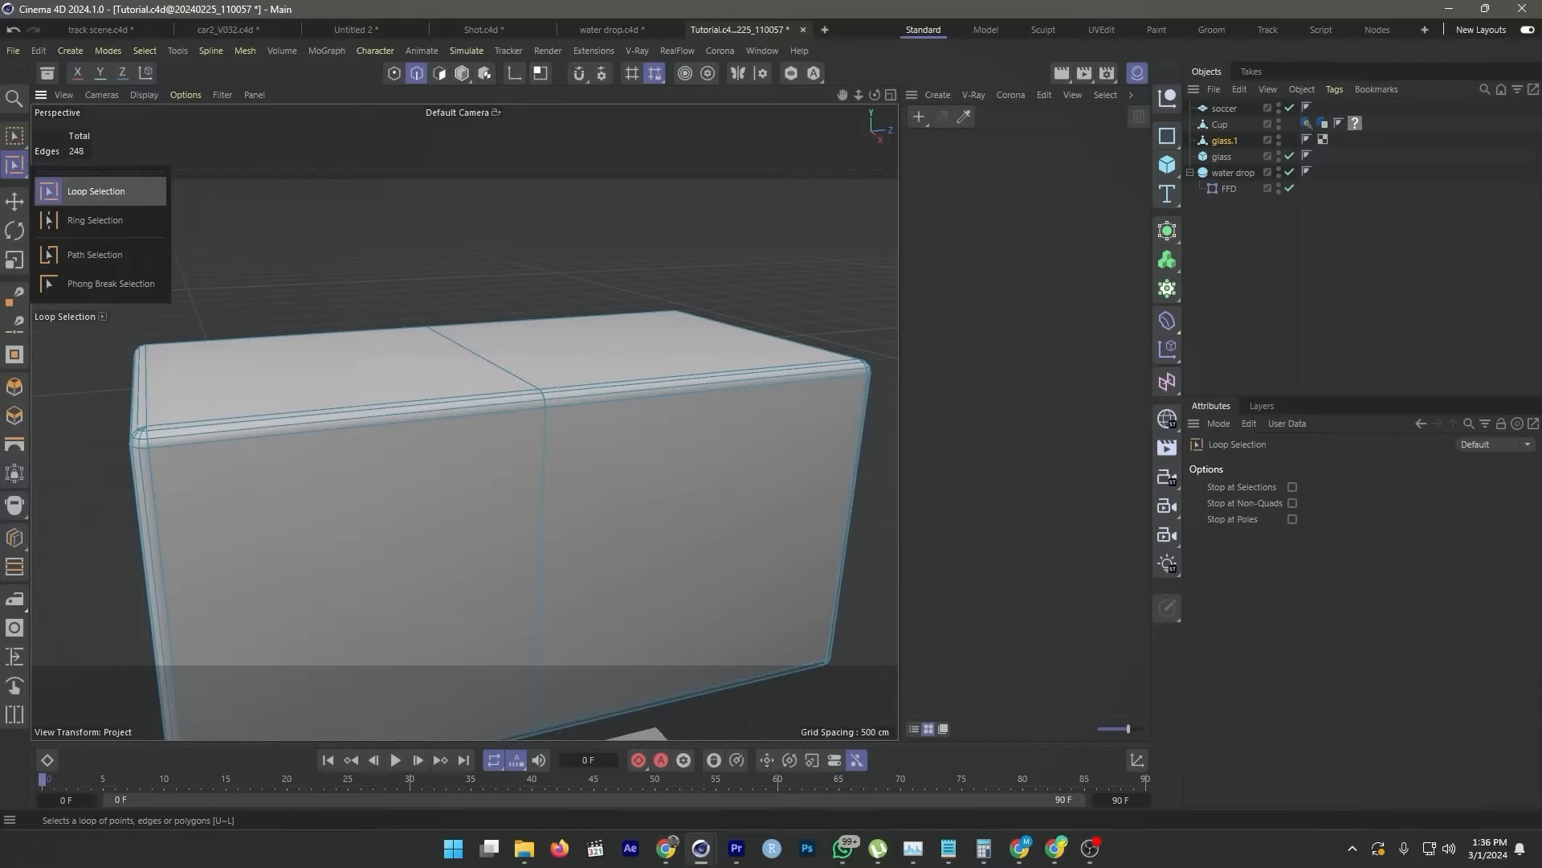
click(204, 312)
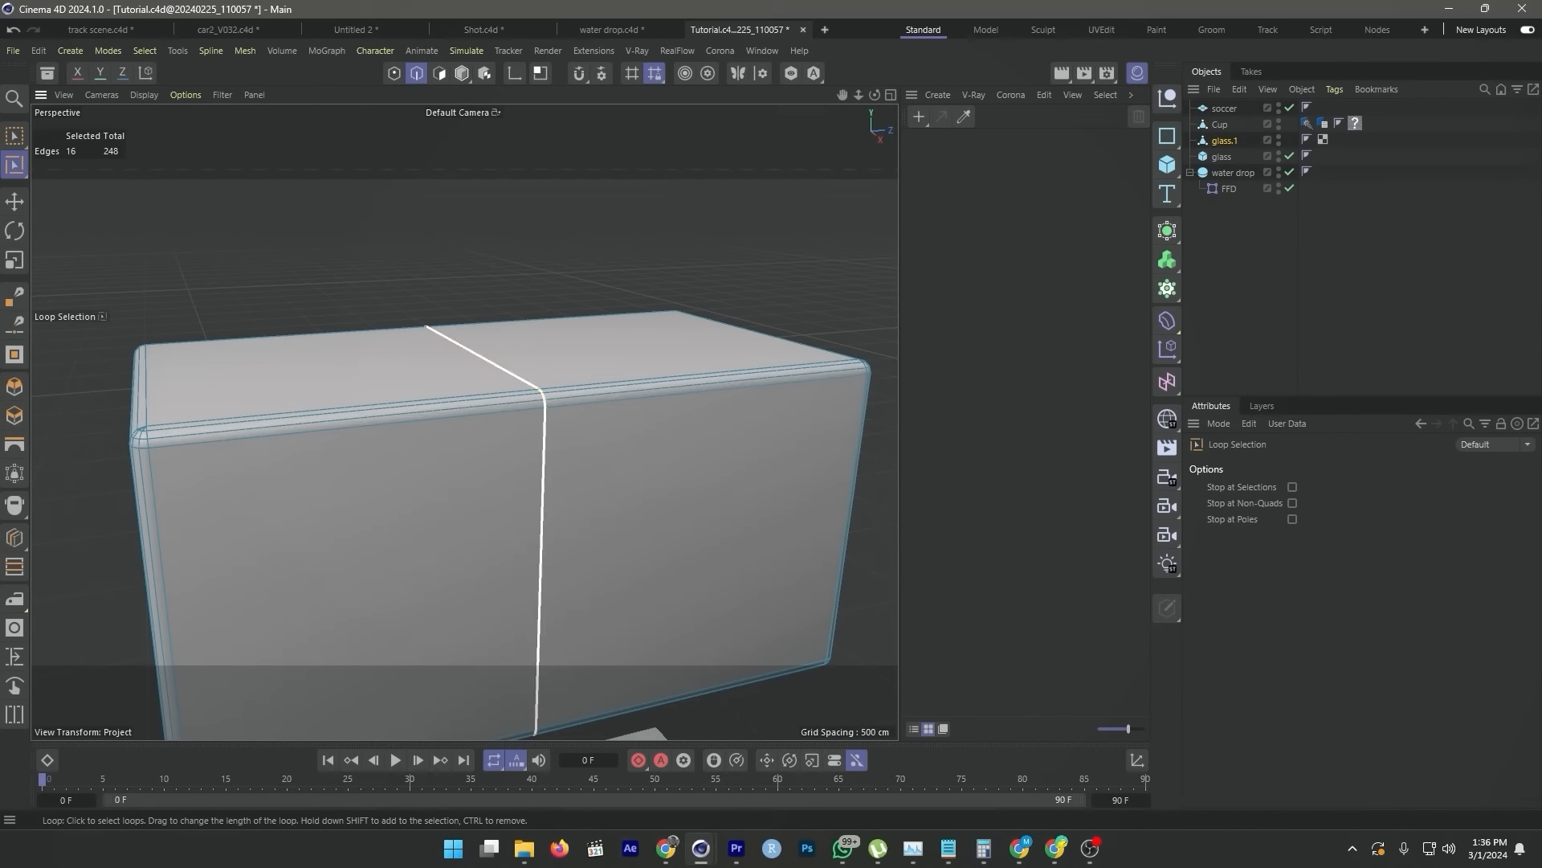
key(m)
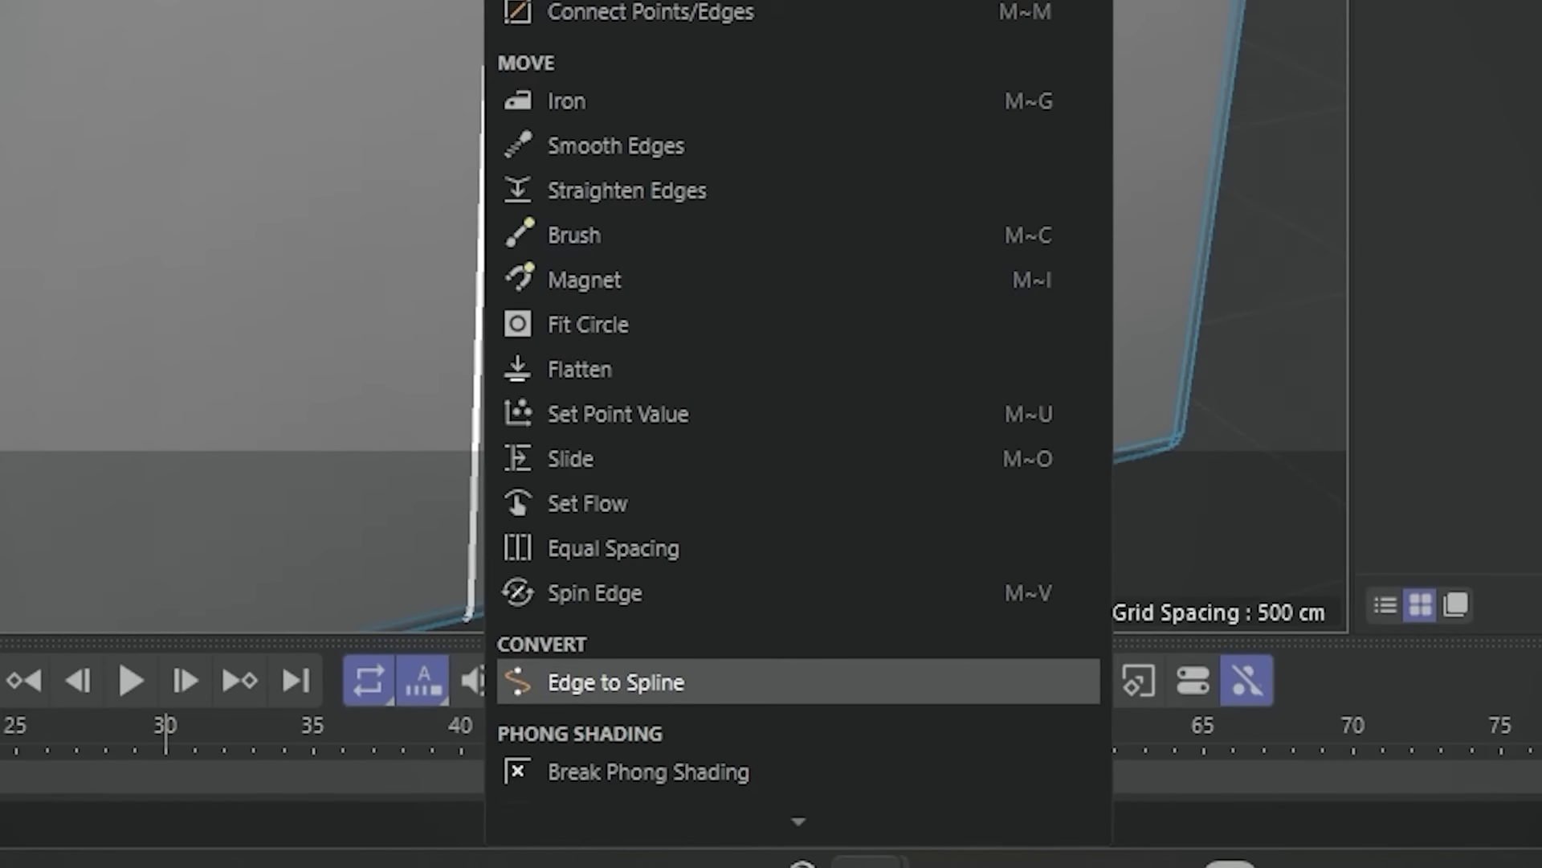
click(617, 682)
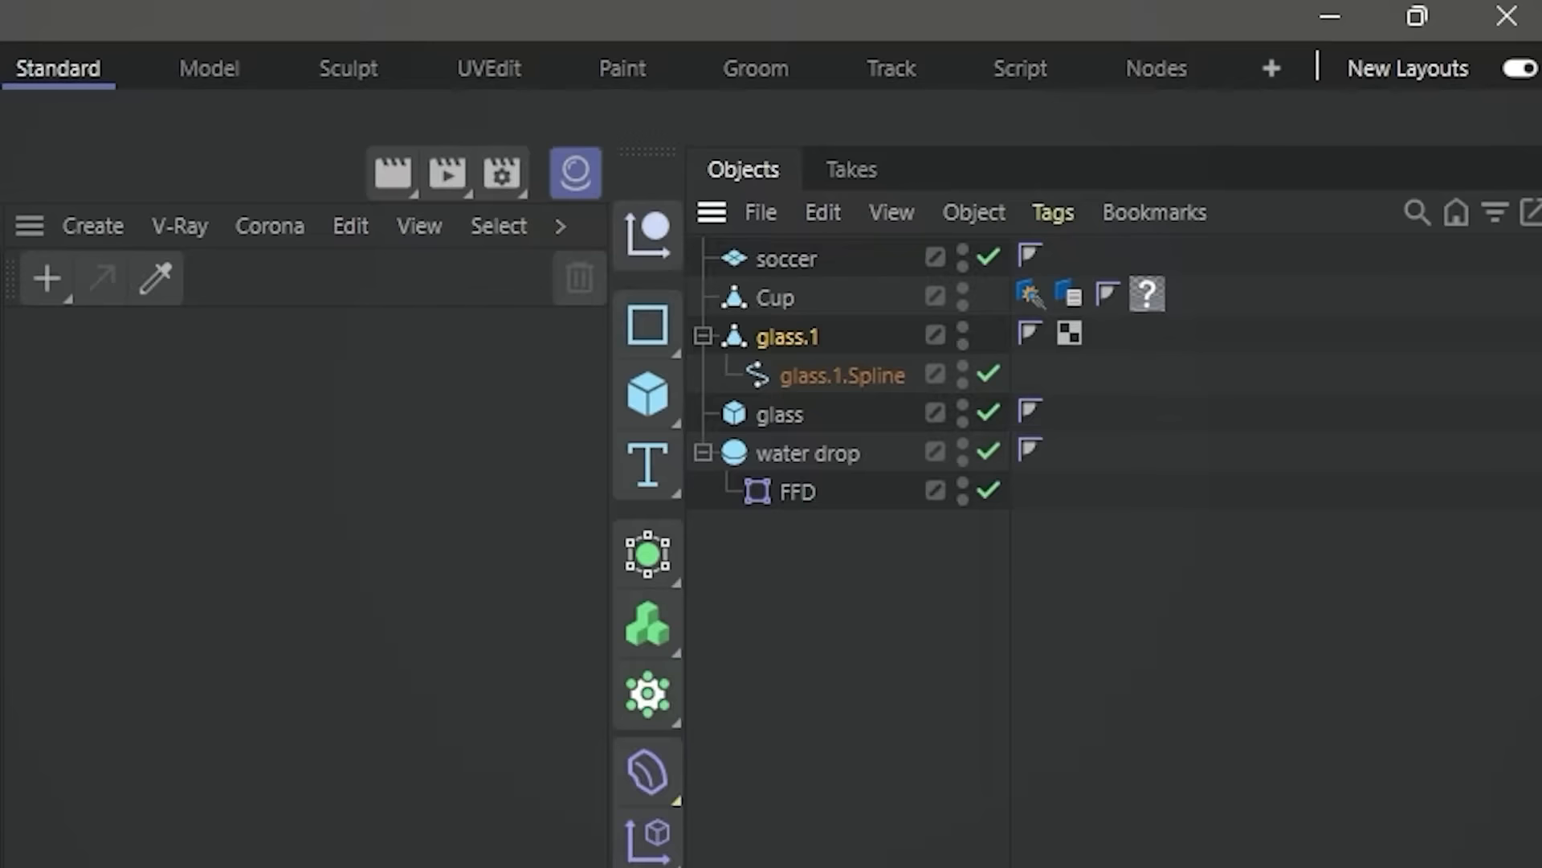
- Move glass.1.Spline out of the glass.1 hierarchy and isolate it with Viewport Solo, viewed from the front
click(1242, 156)
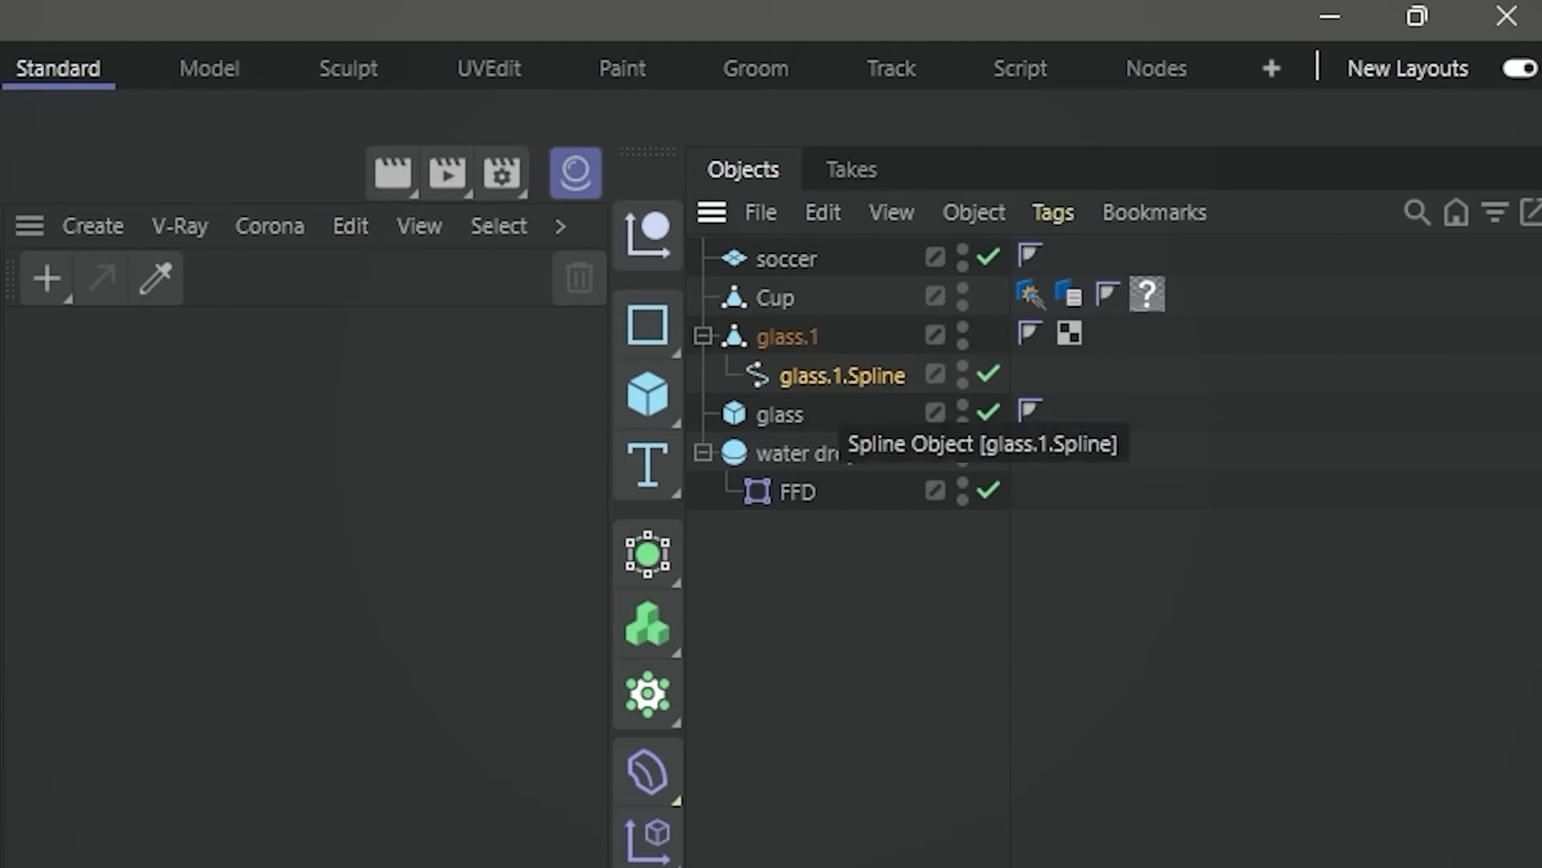
drag(842, 375, 803, 316)
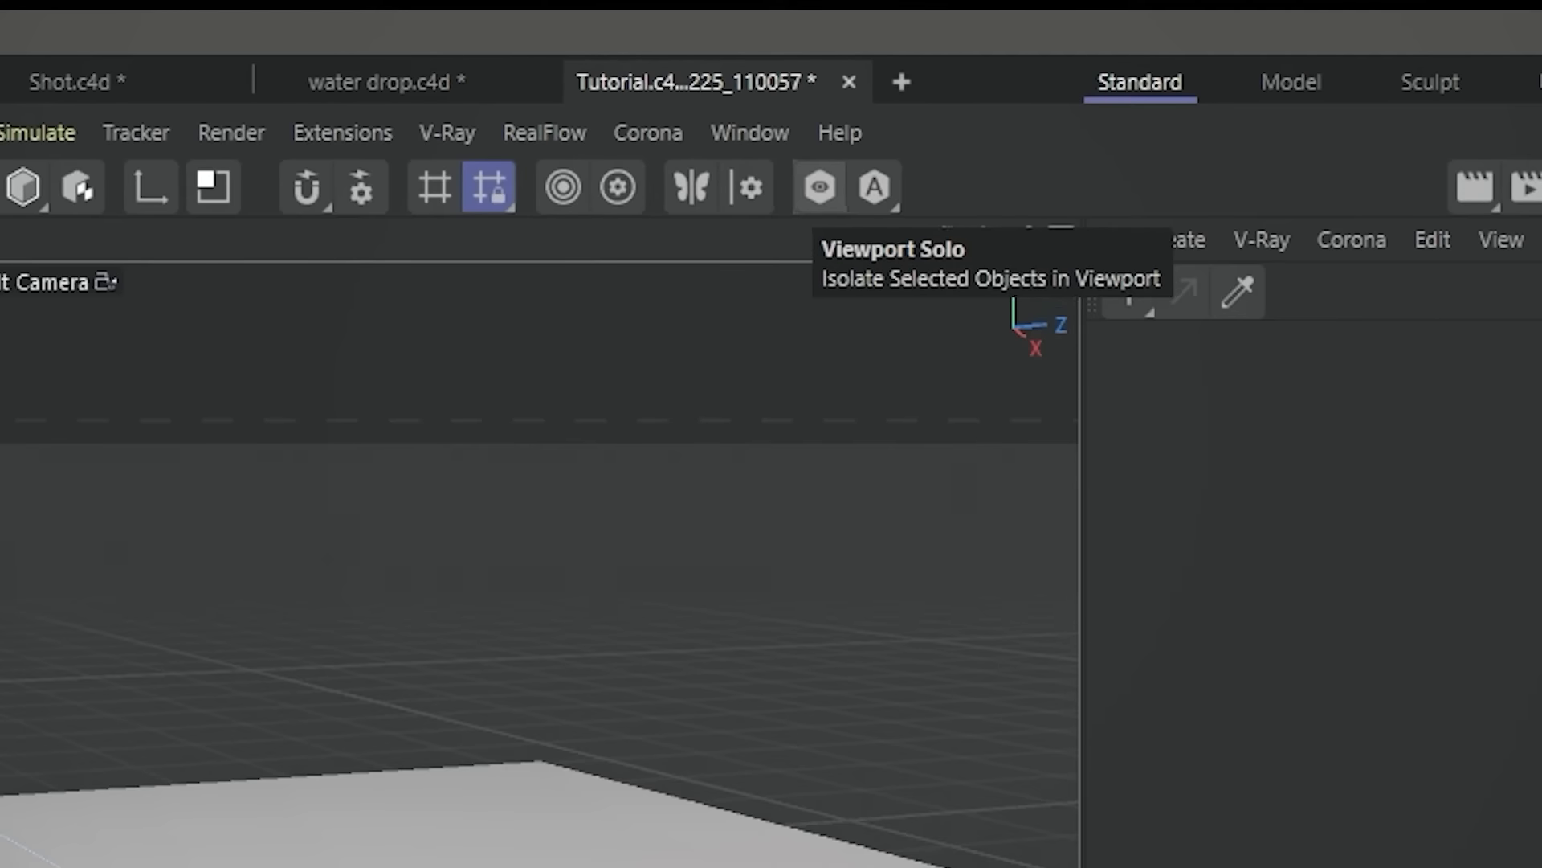
click(791, 73)
alt+drag(464, 421, 572, 389)
alt+middle_drag(464, 421, 631, 344)
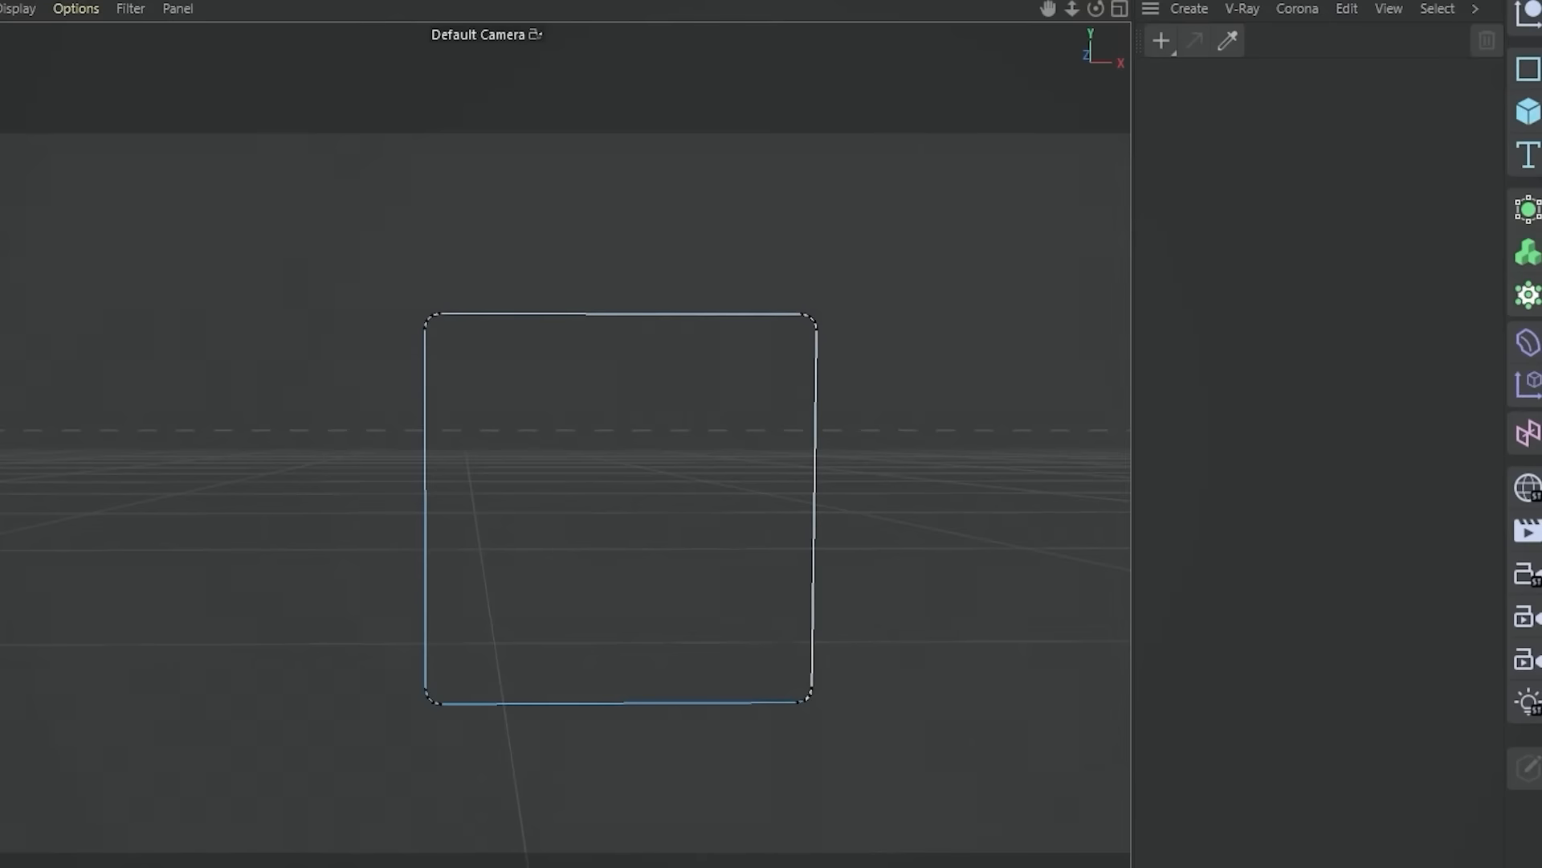
- Disconnect and delete the eight points forming the spline's two left rounded corners, leaving that side of the outline open
scroll(424, 309, up, 6)
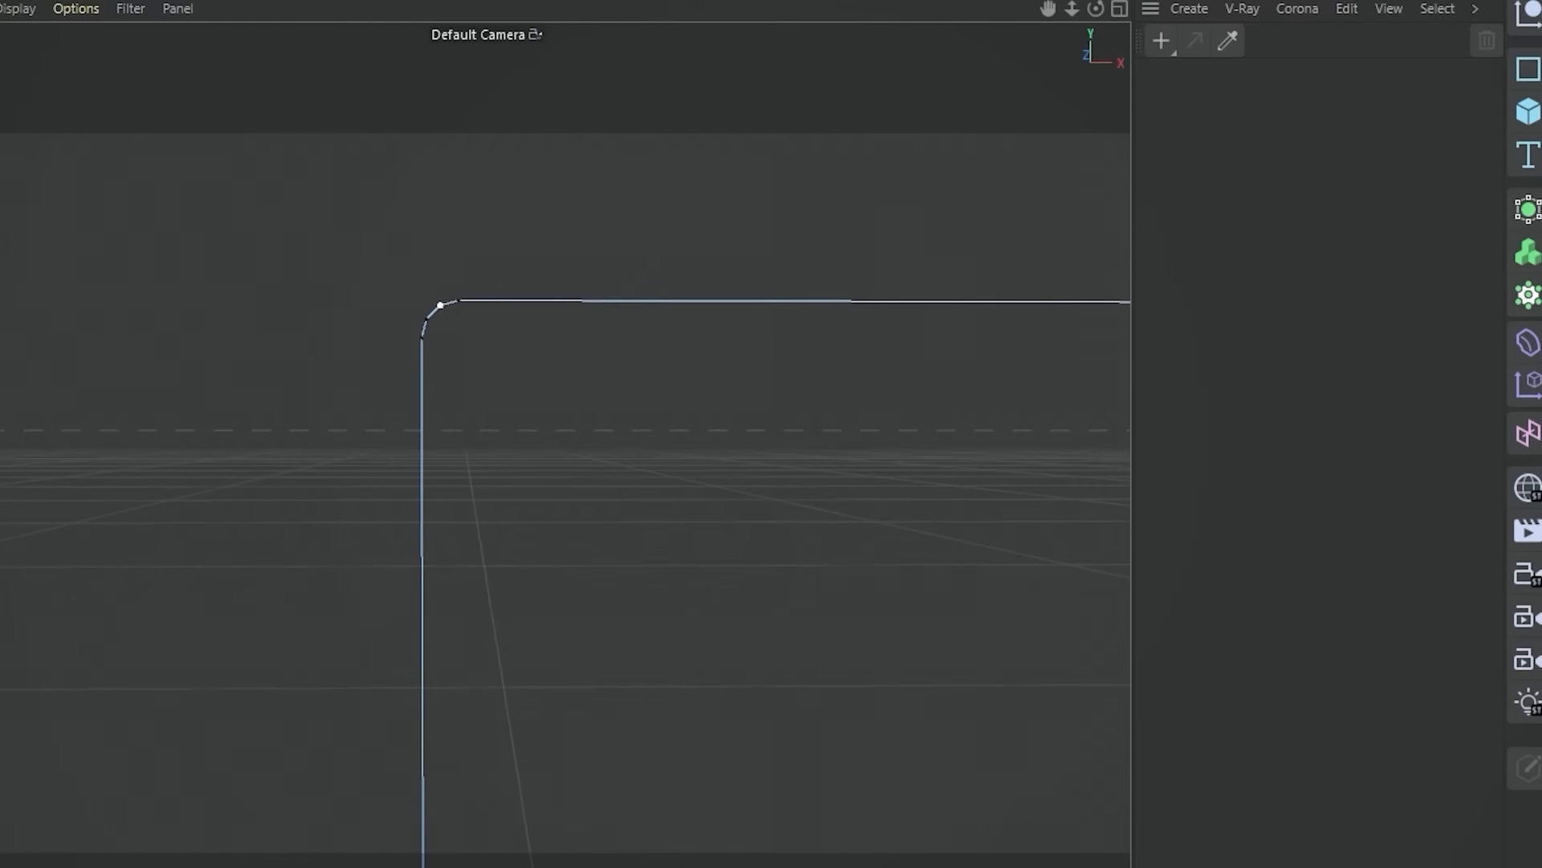
click(440, 305)
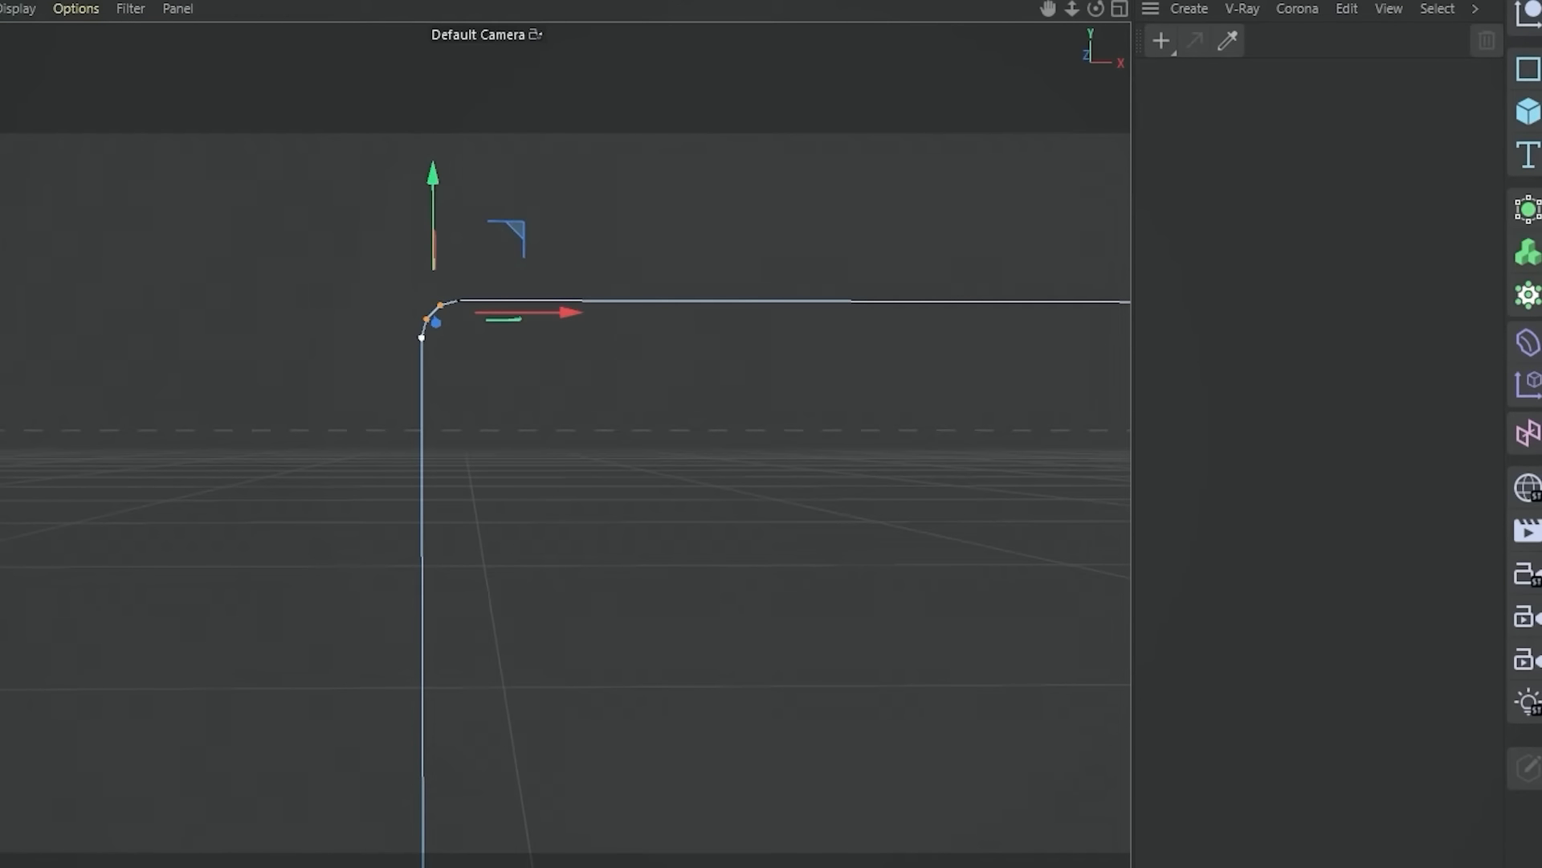
scroll(488, 492, down, 5)
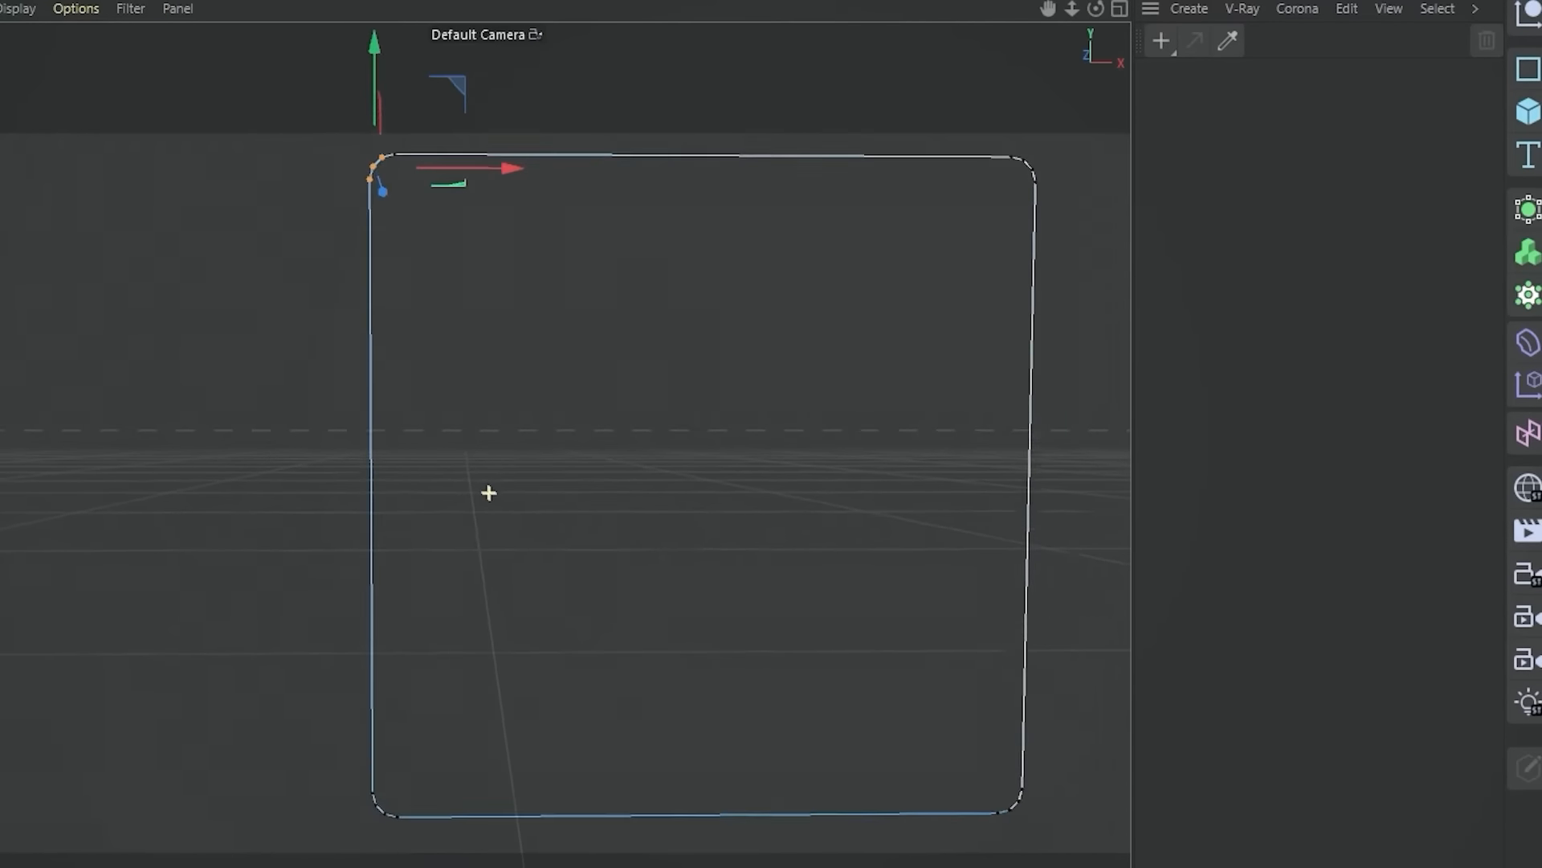
alt+middle_drag(489, 493, 495, 463)
shift+click(382, 776)
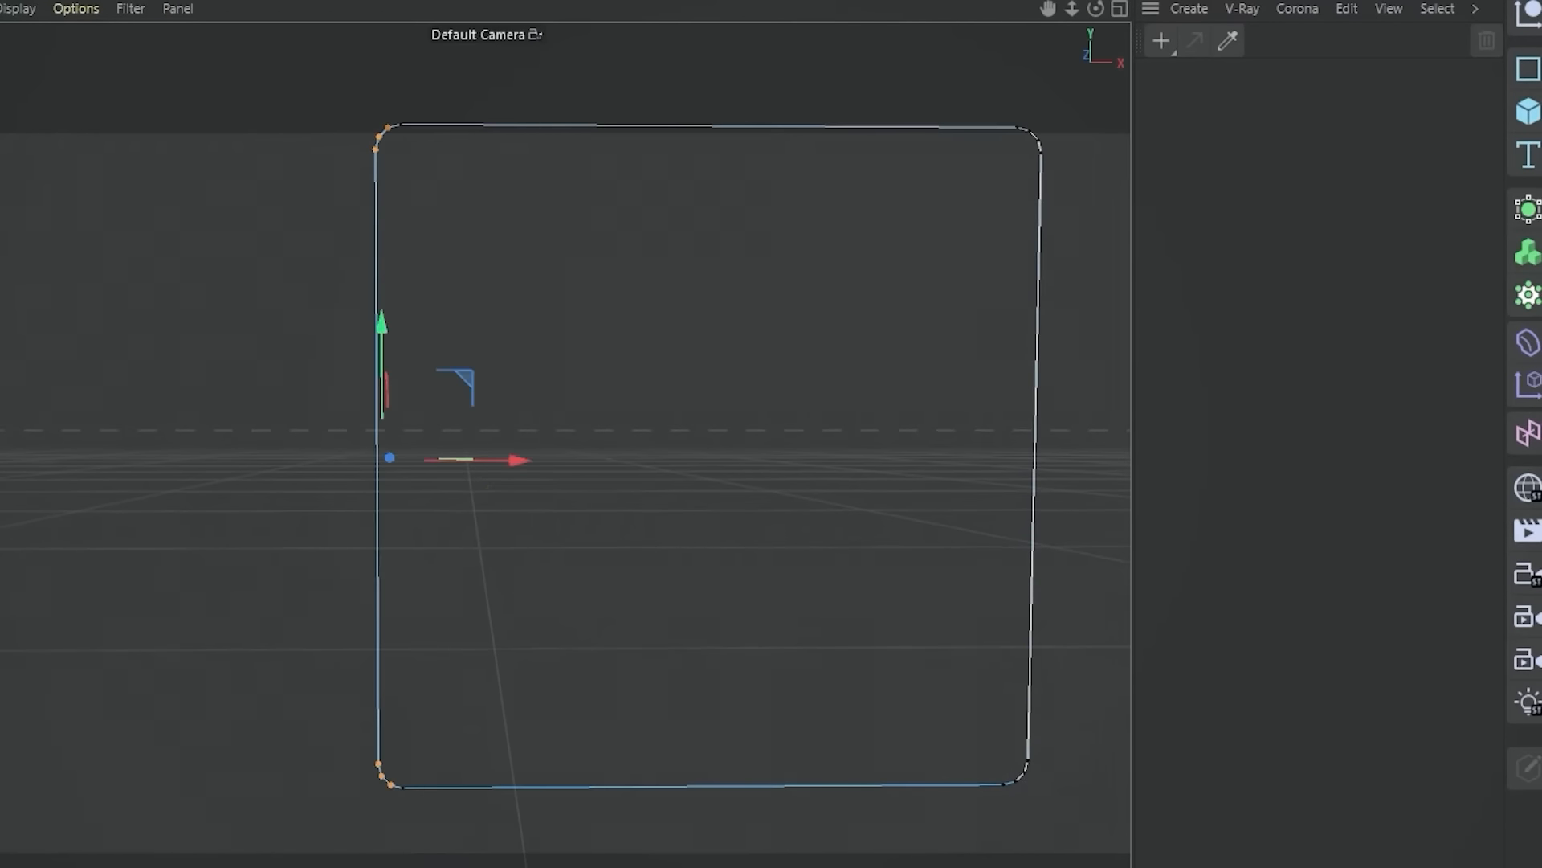
shift+click(403, 788)
shift+click(401, 124)
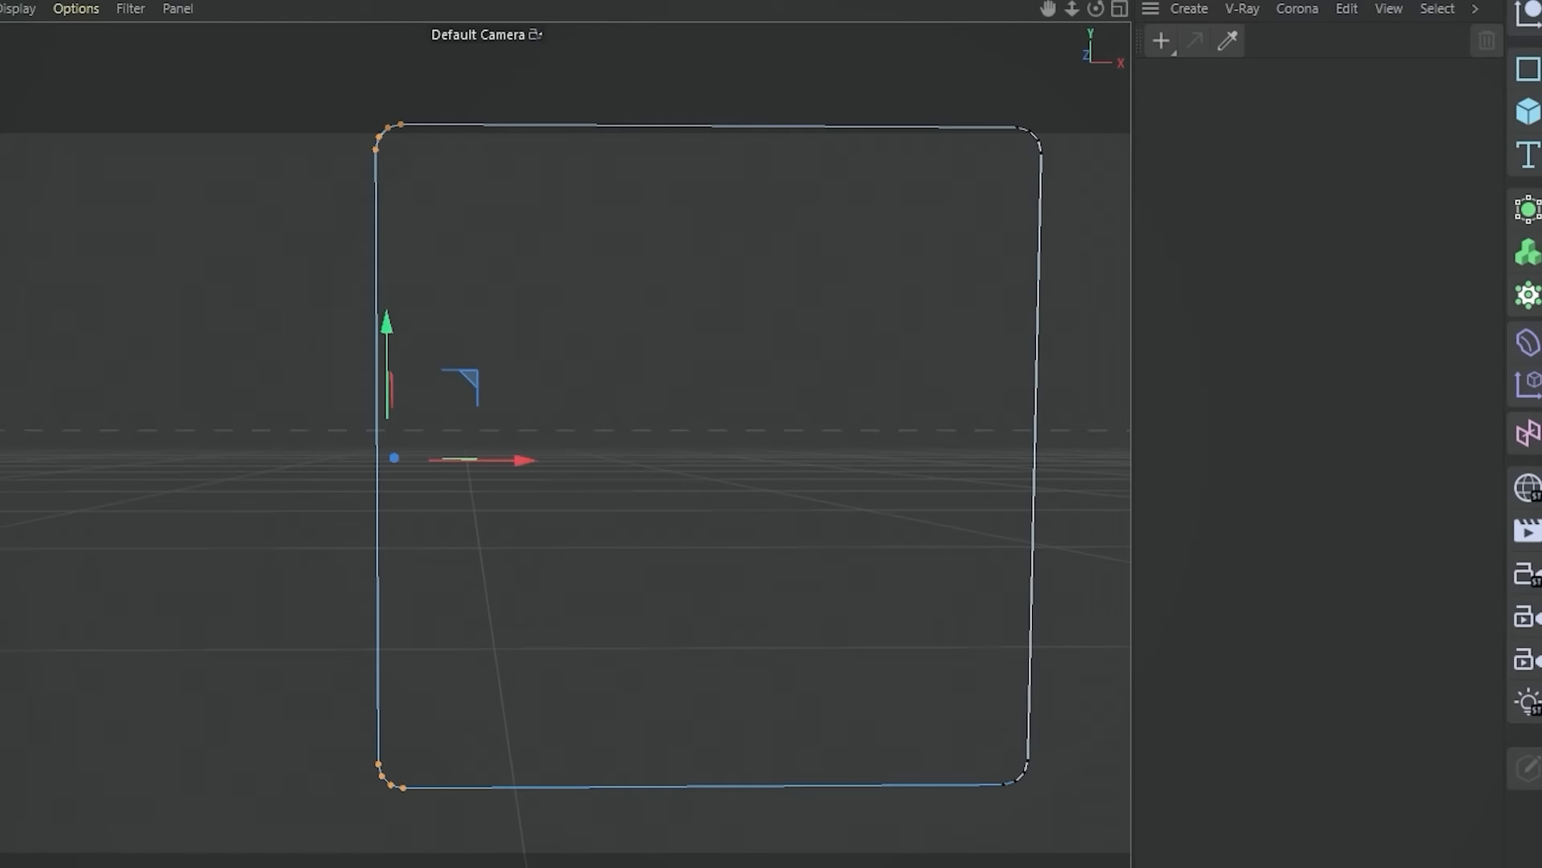
right_click(379, 602)
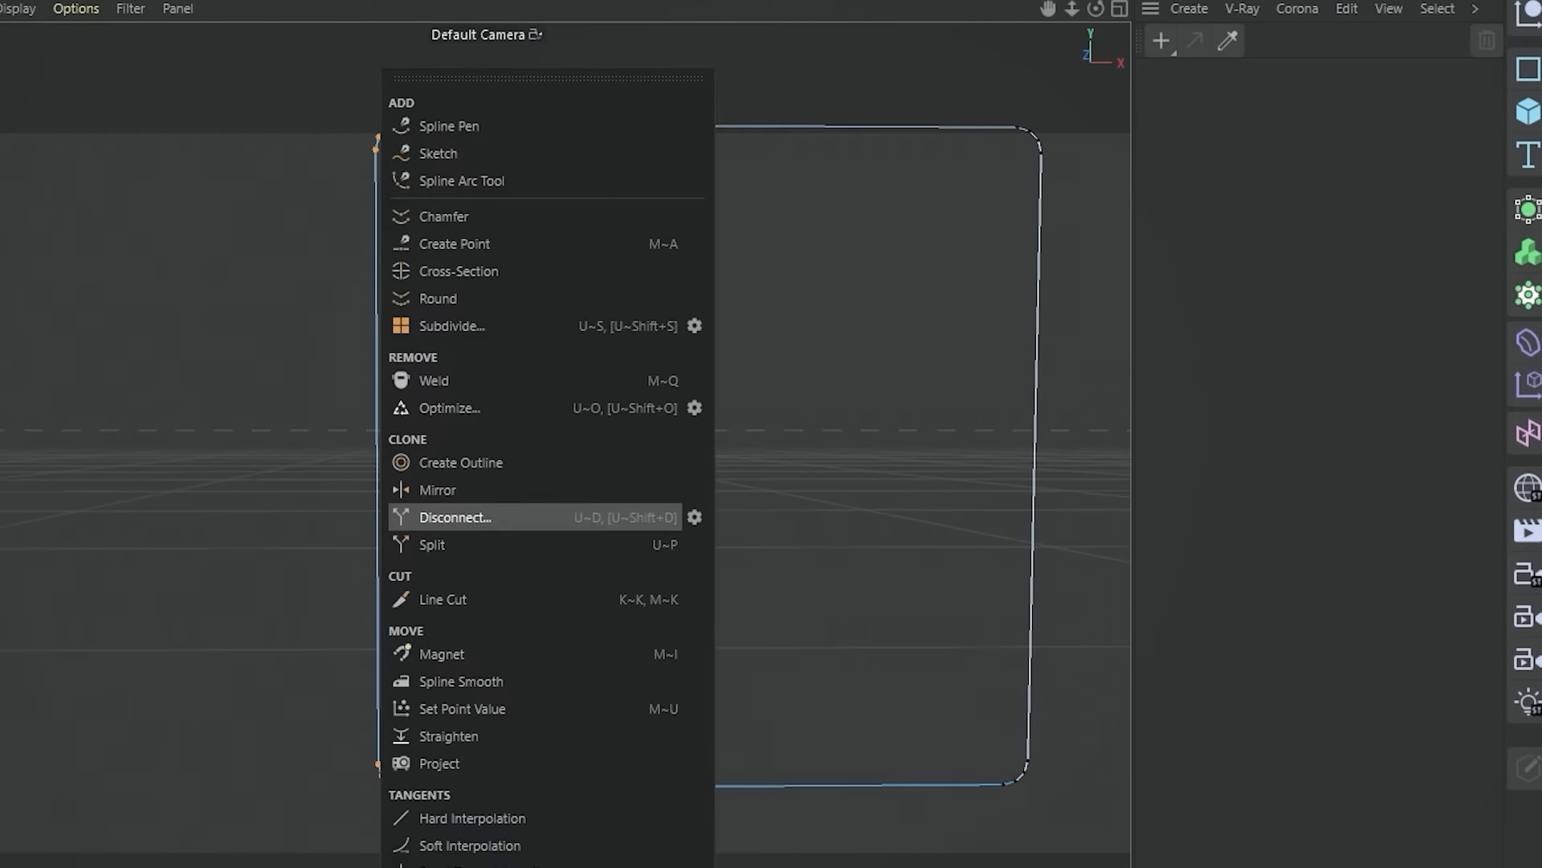
click(449, 516)
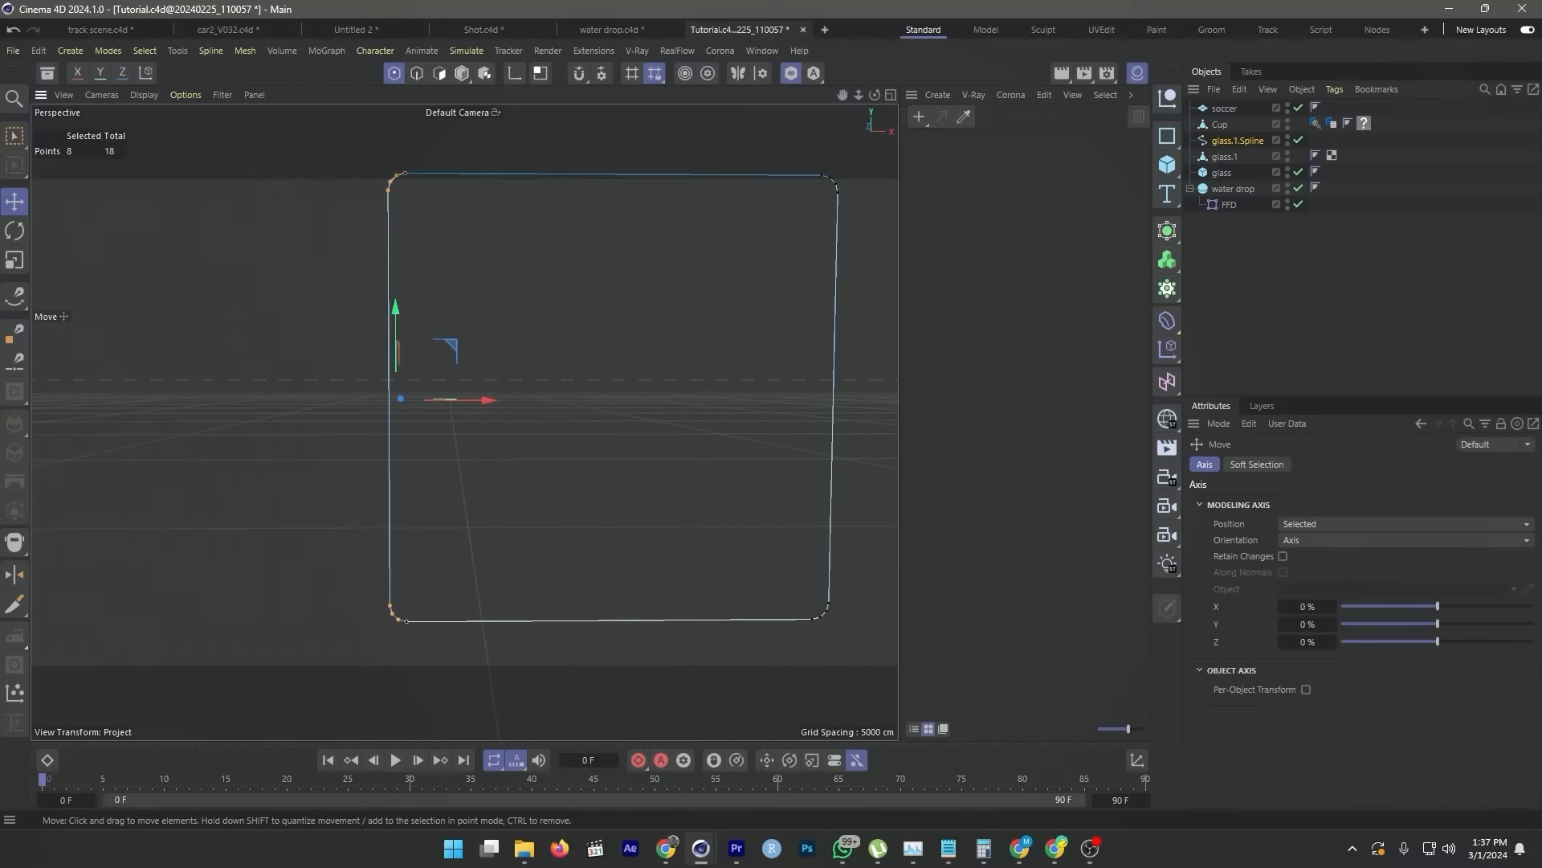
key(Delete)
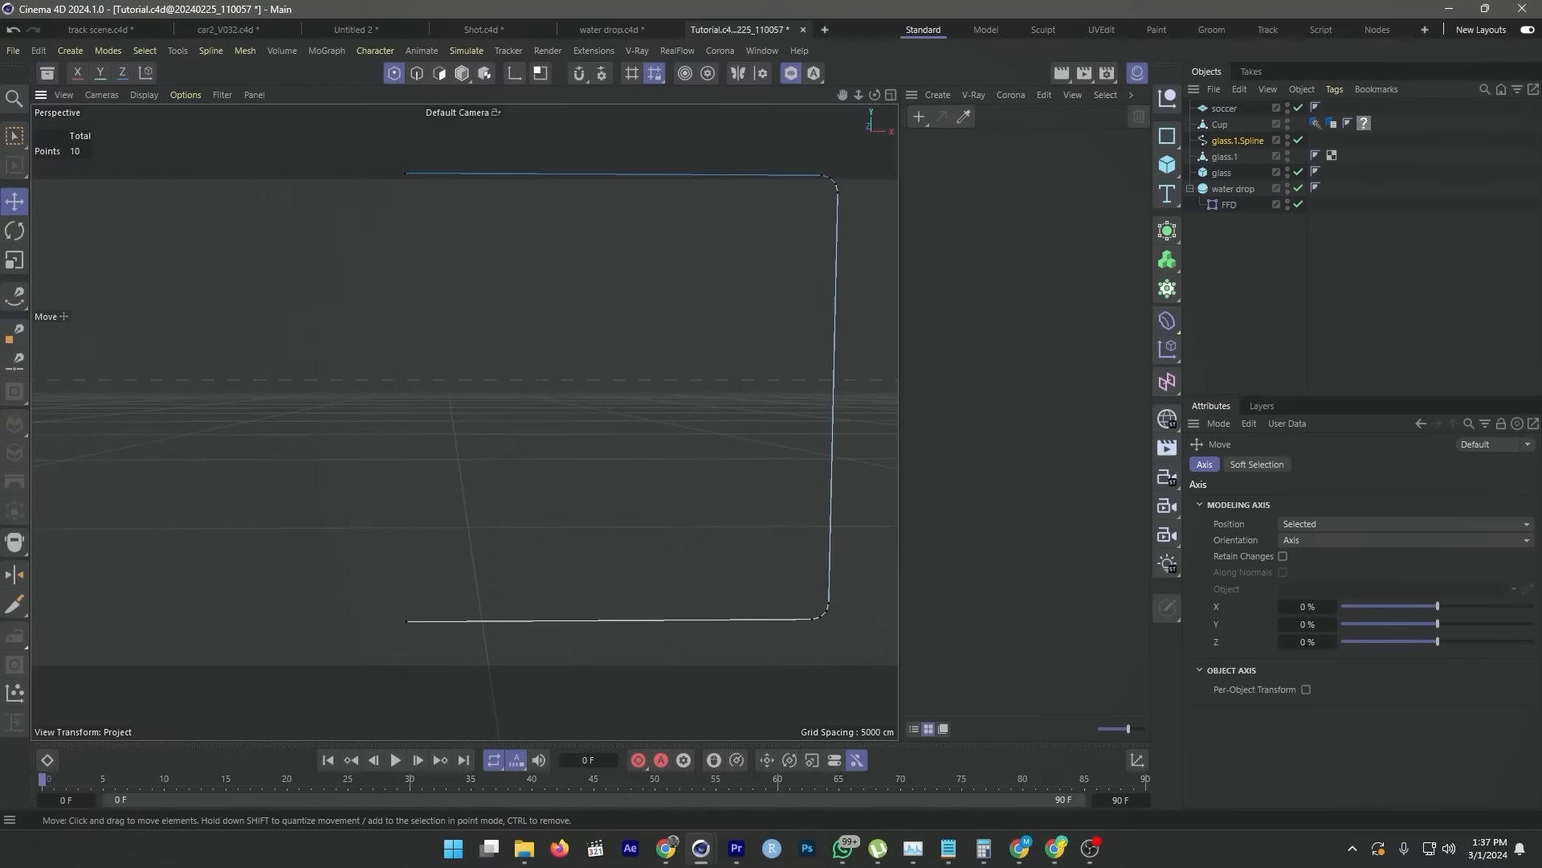
scroll(436, 445, down, 4)
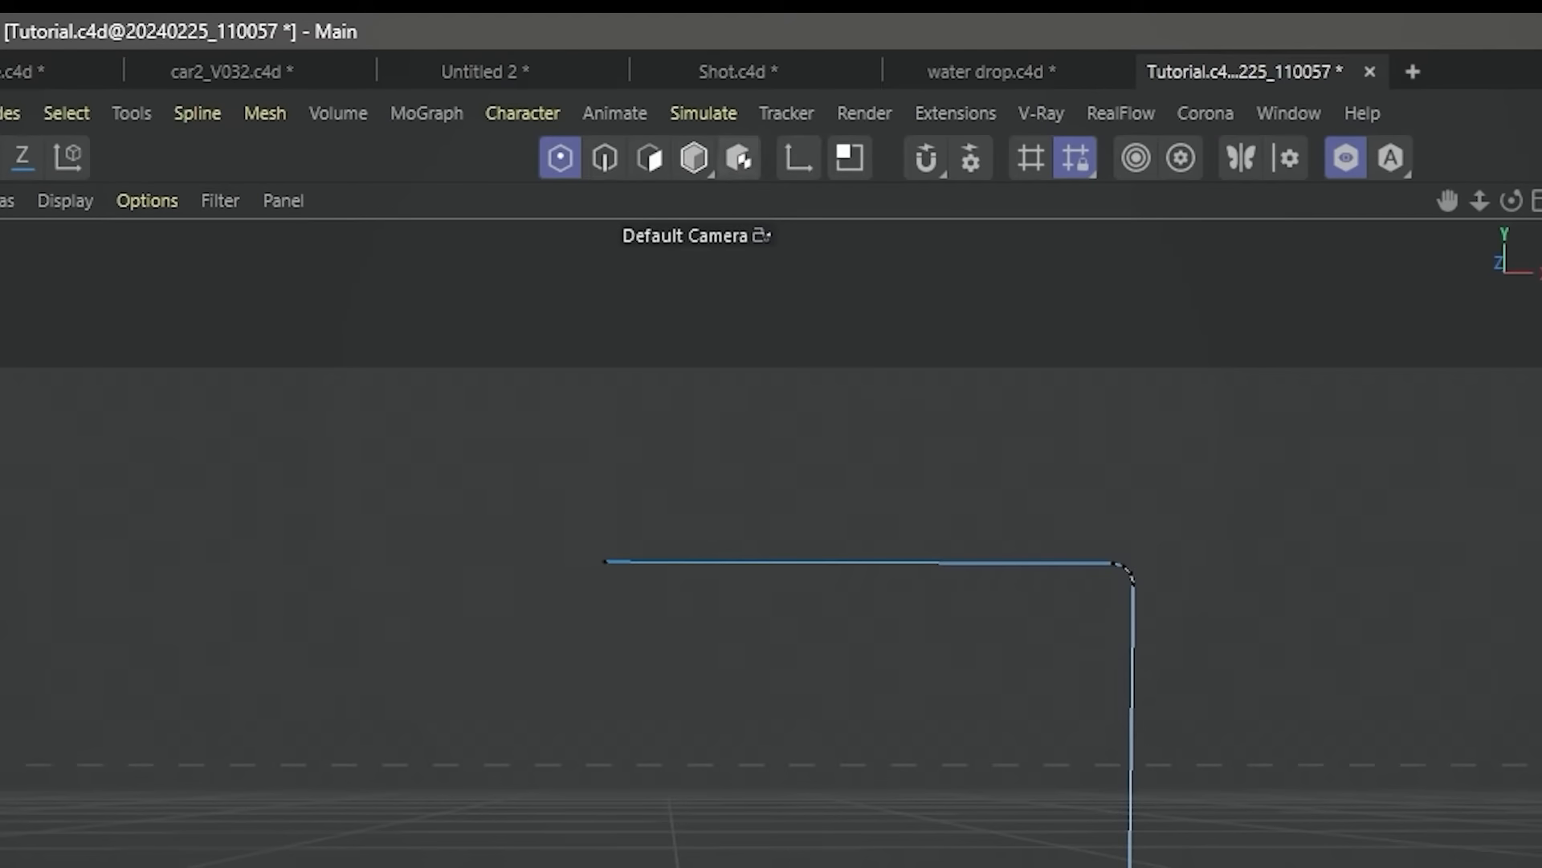
- Return to Model mode and turn off Viewport Solo so the whole scene is displayed
click(694, 157)
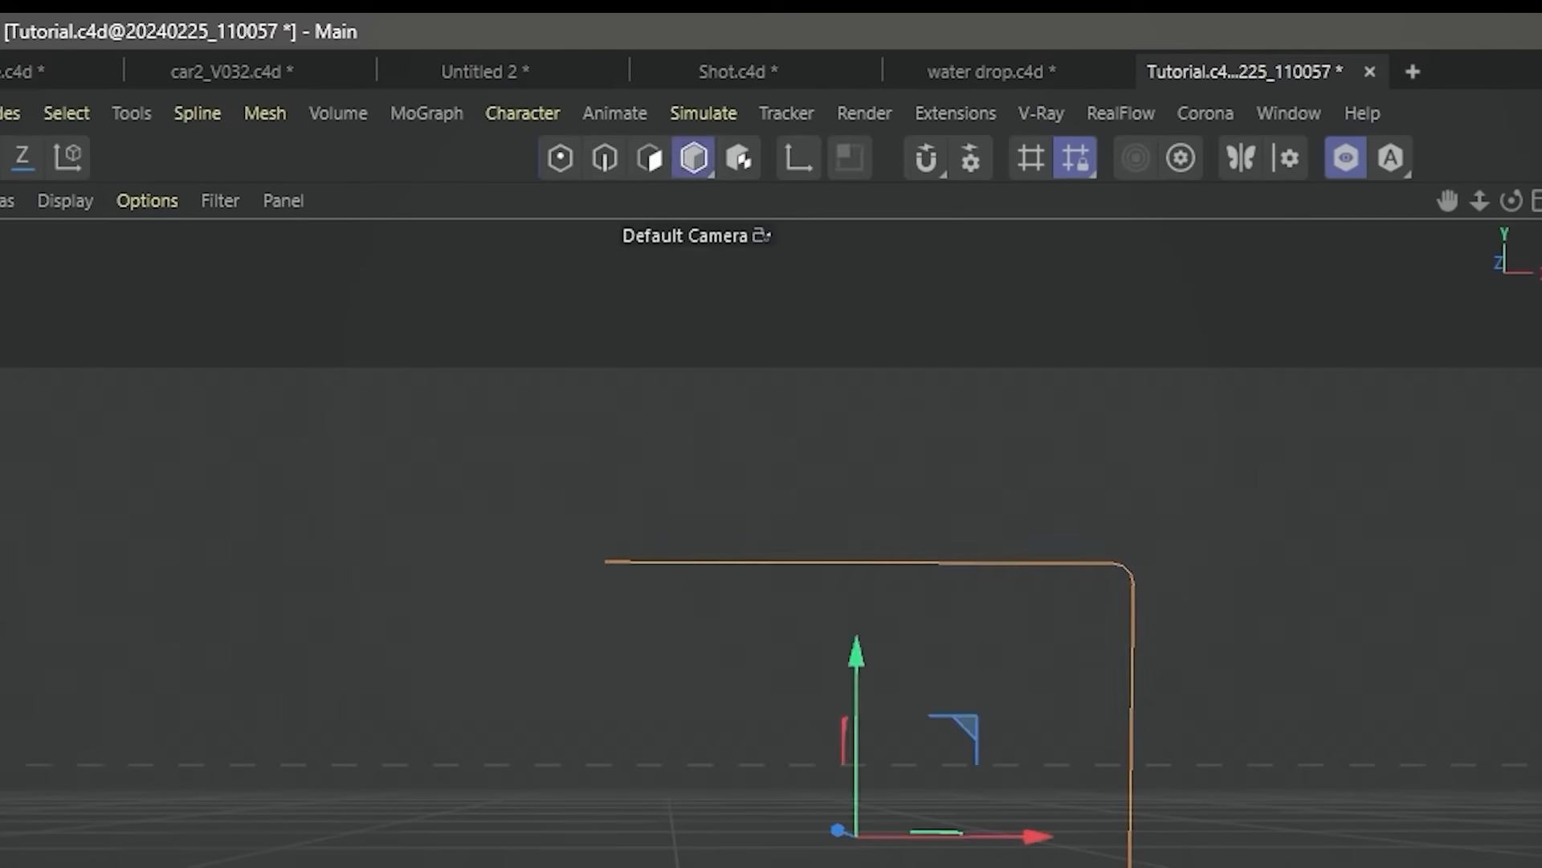
click(1346, 157)
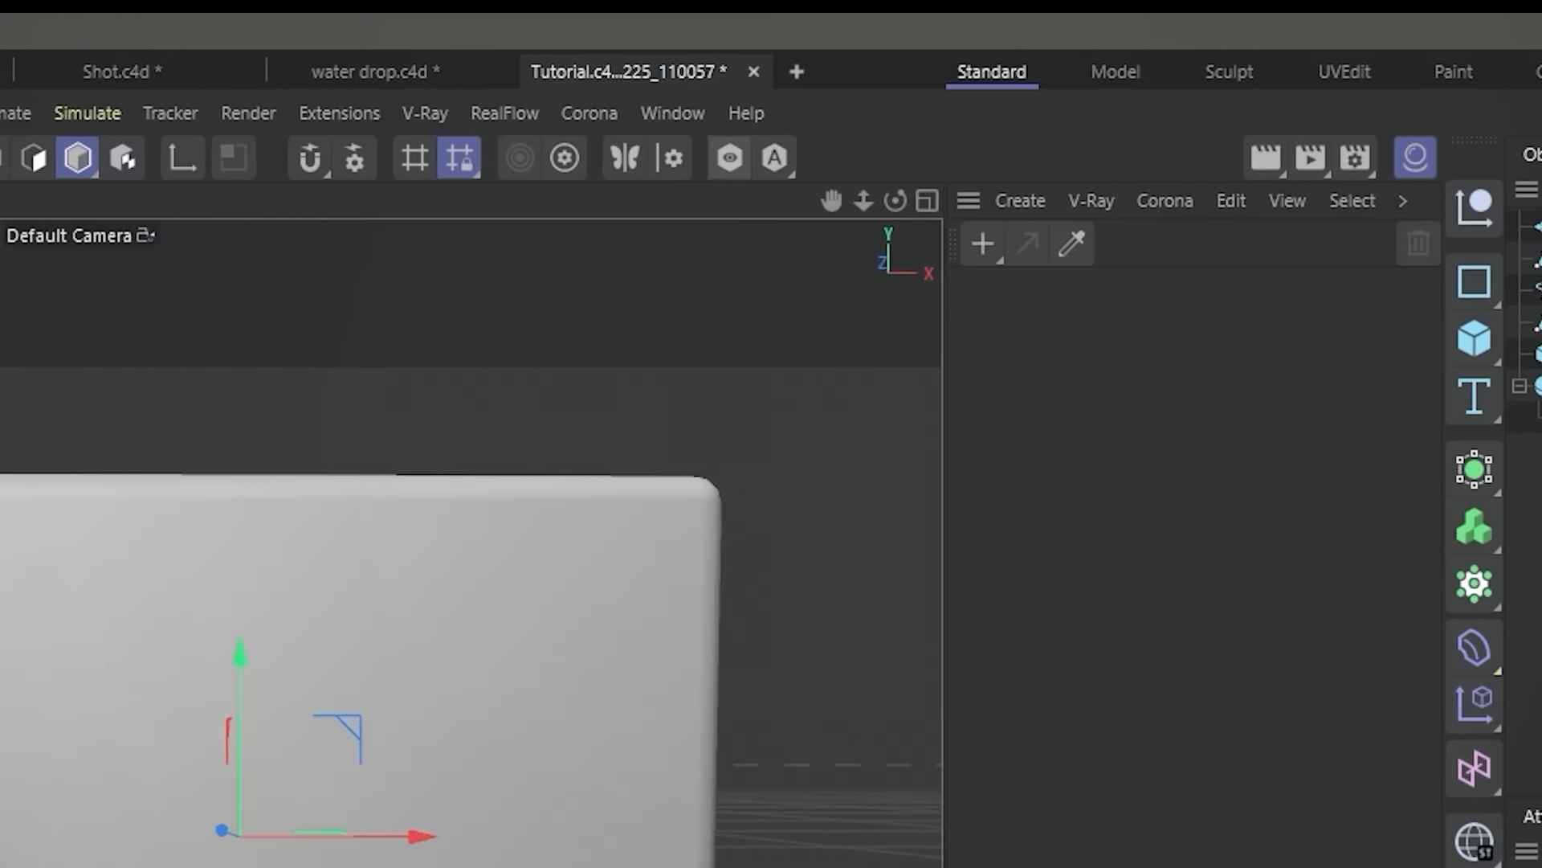
alt+drag(675, 386, 627, 410)
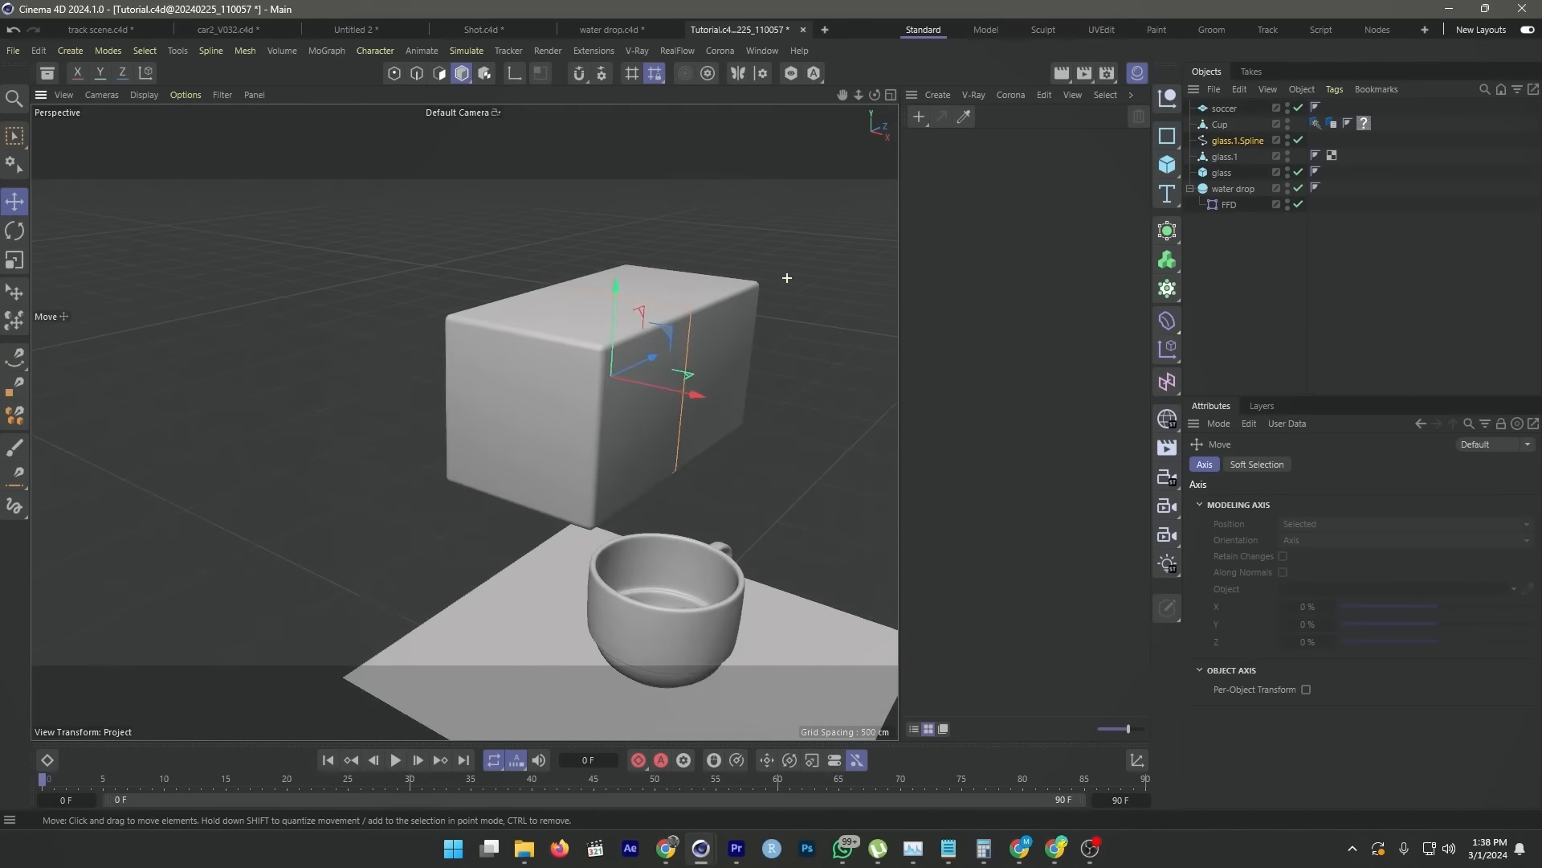
scroll(787, 277, up, 3)
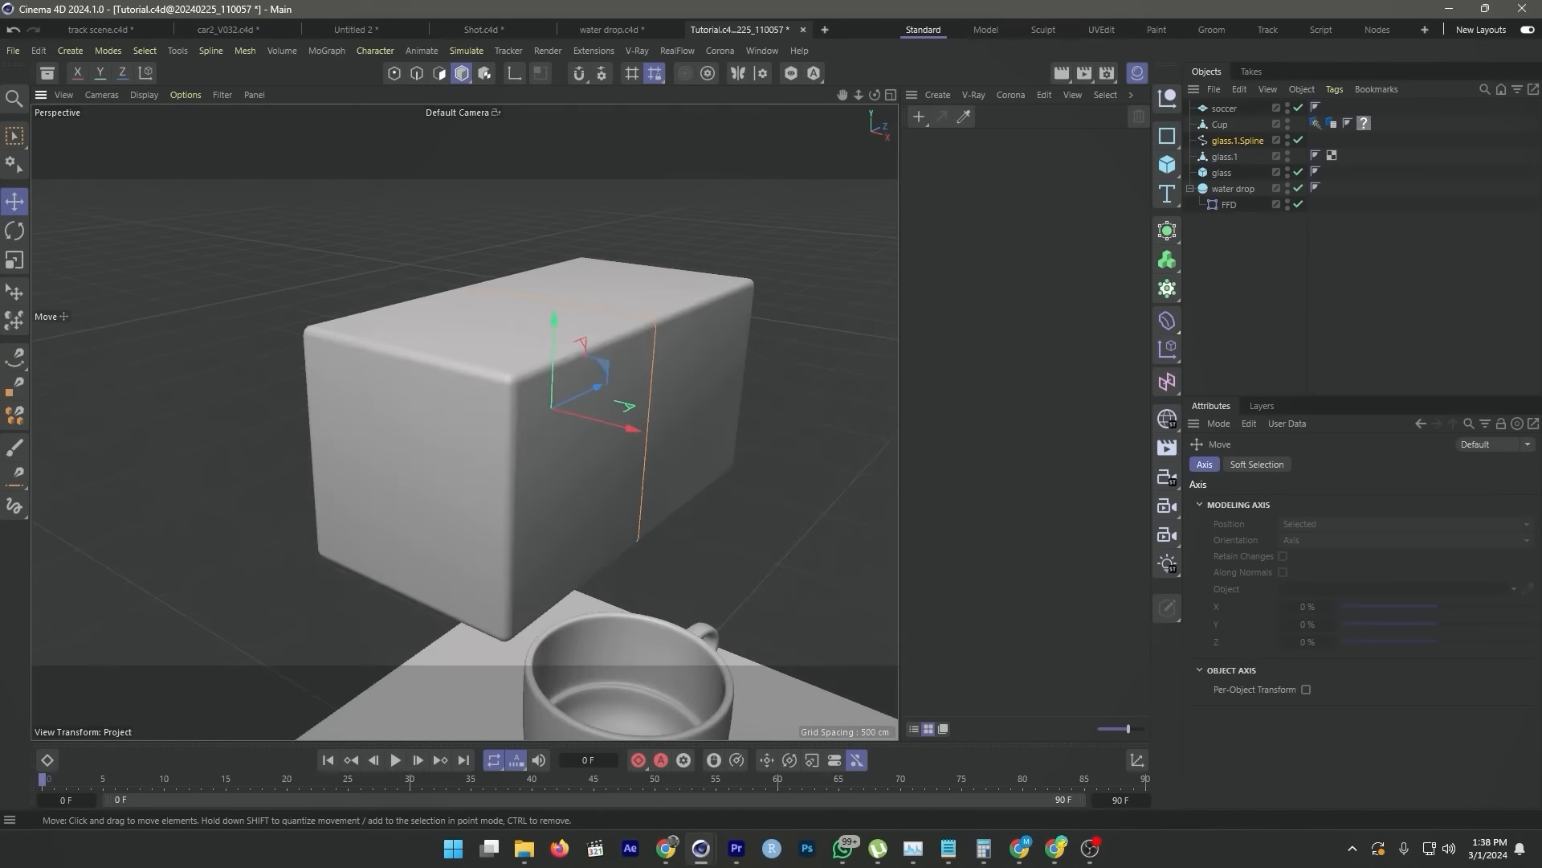
- Duplicate the water drop and add a Spline Wrap deformer inside the original water drop, below its FFD
click(1232, 188)
click(1190, 188)
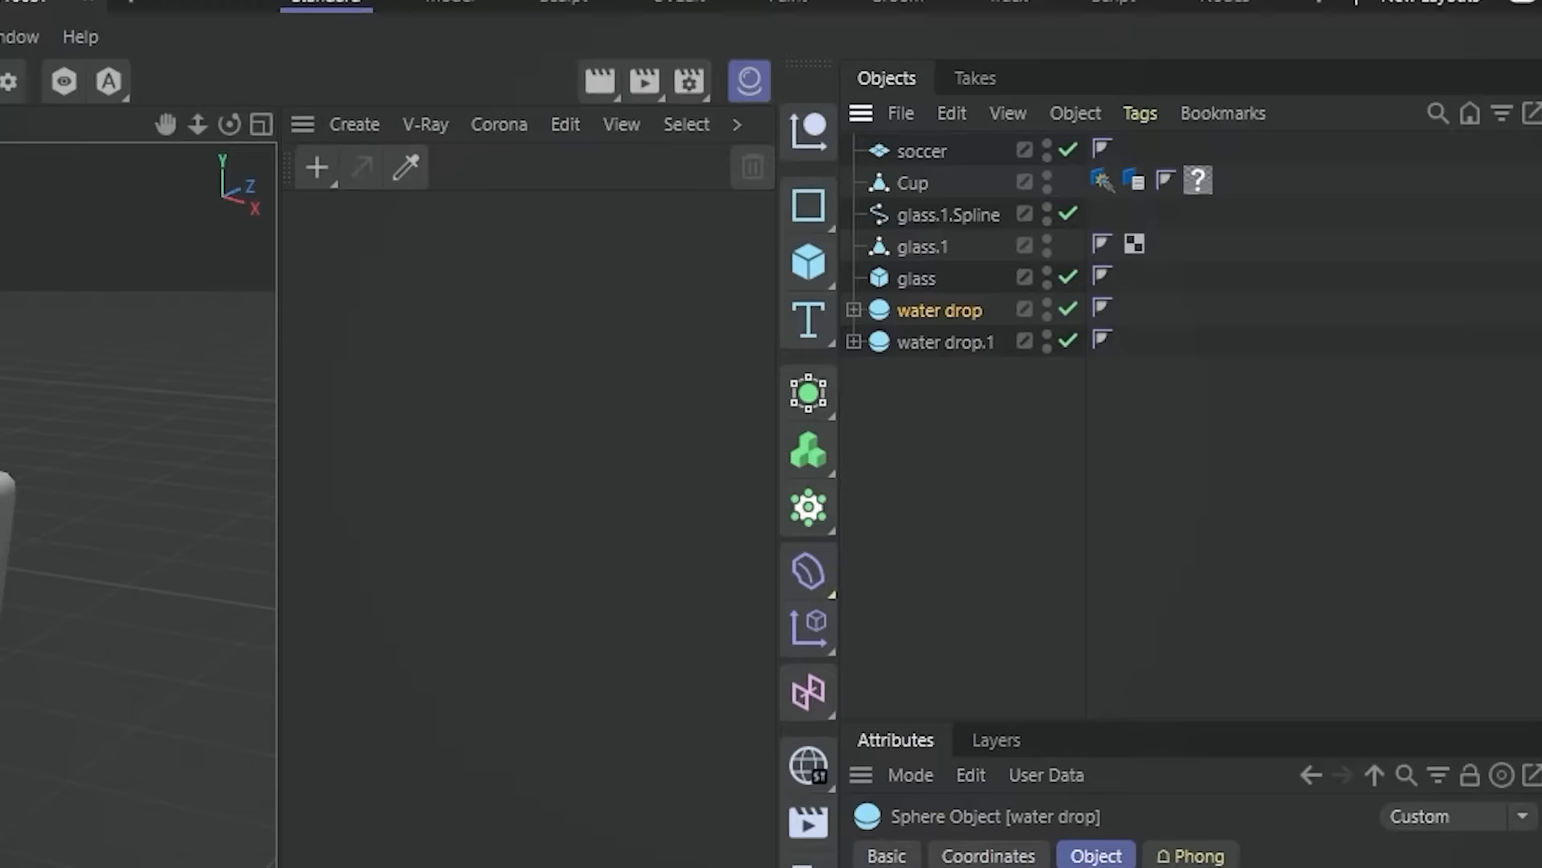
click(854, 311)
click(808, 571)
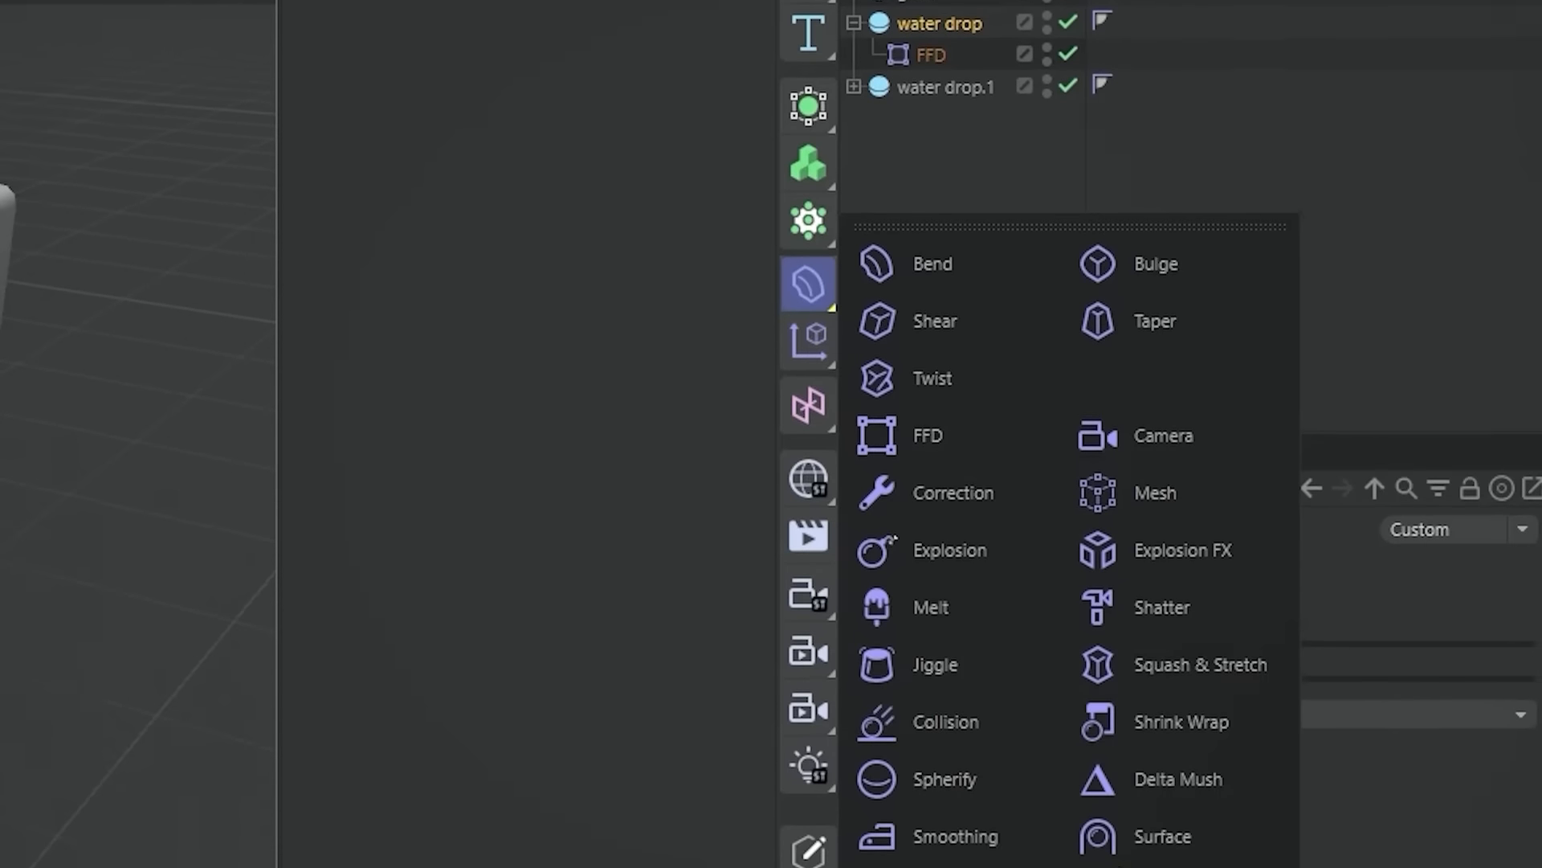
click(958, 629)
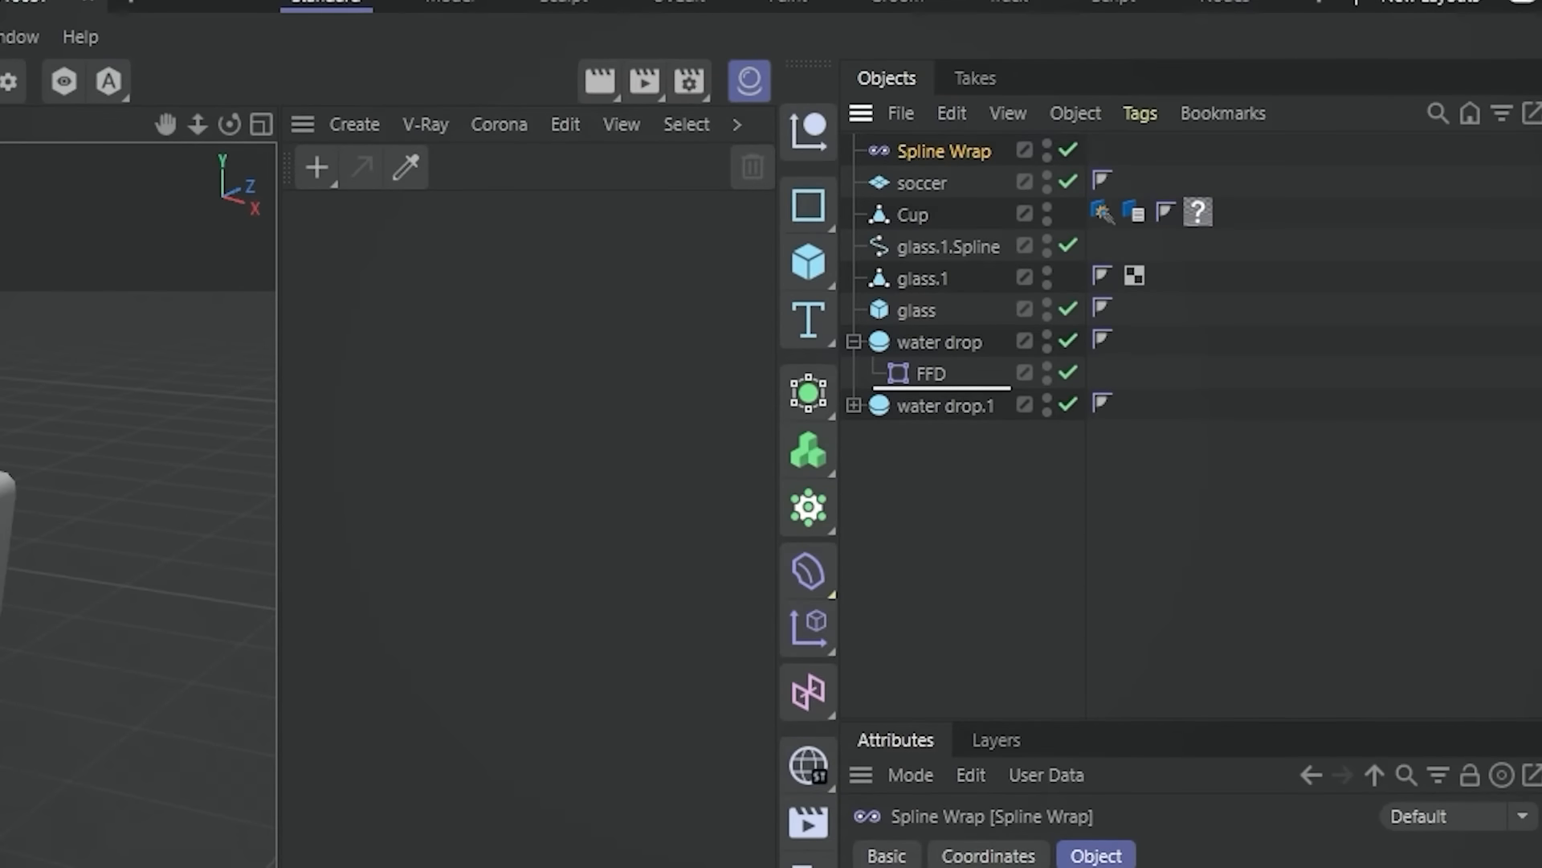
drag(947, 386, 949, 392)
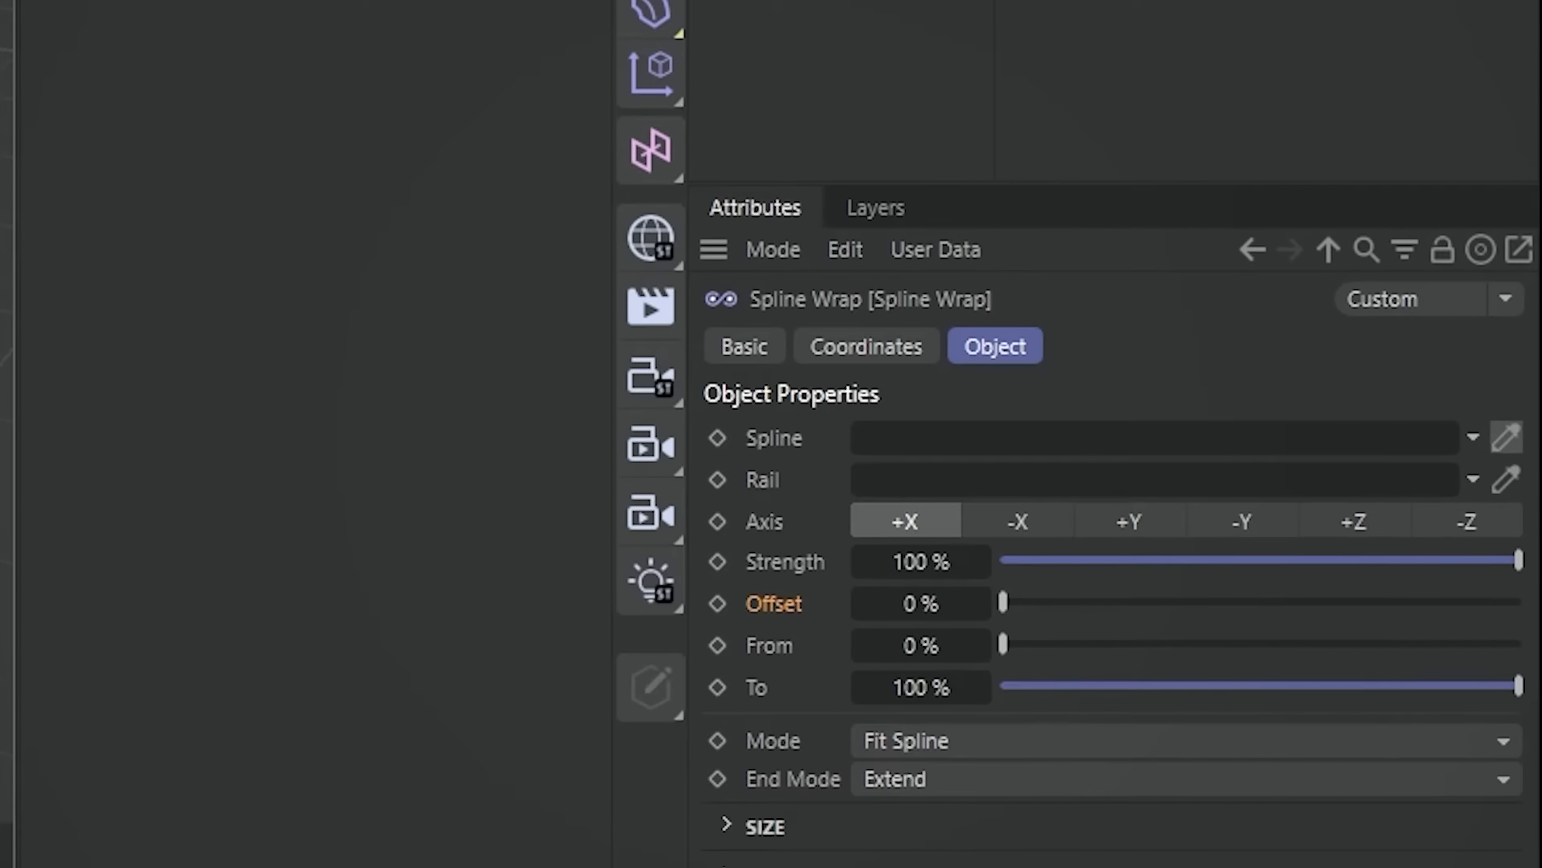
- Assign glass.1.Spline as the path spline of the Spline Wrap
click(1506, 437)
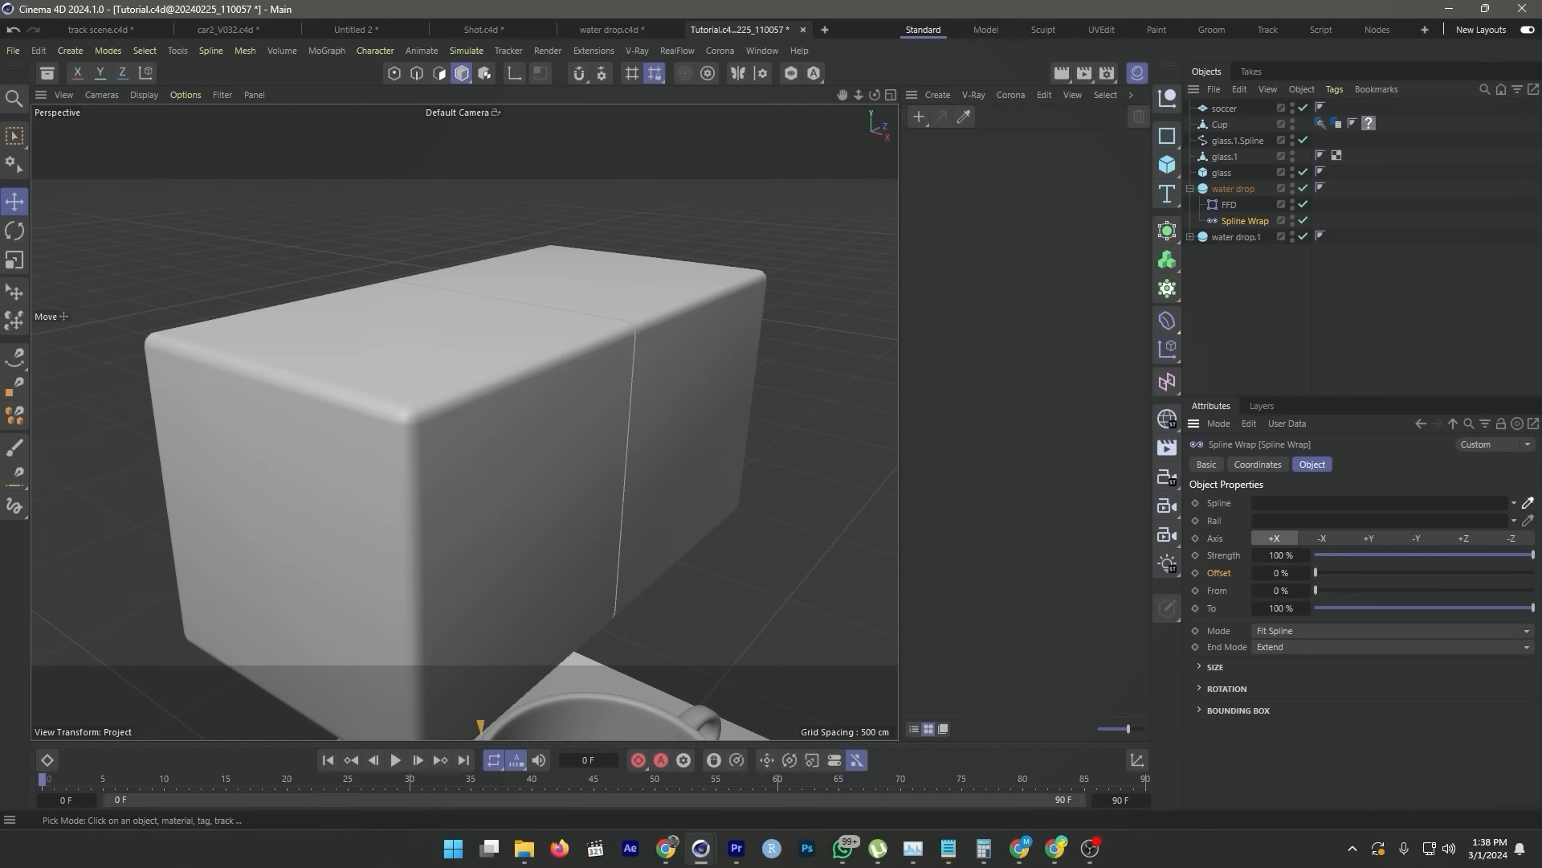
click(1237, 140)
alt+drag(546, 321, 498, 366)
alt+drag(544, 548, 540, 509)
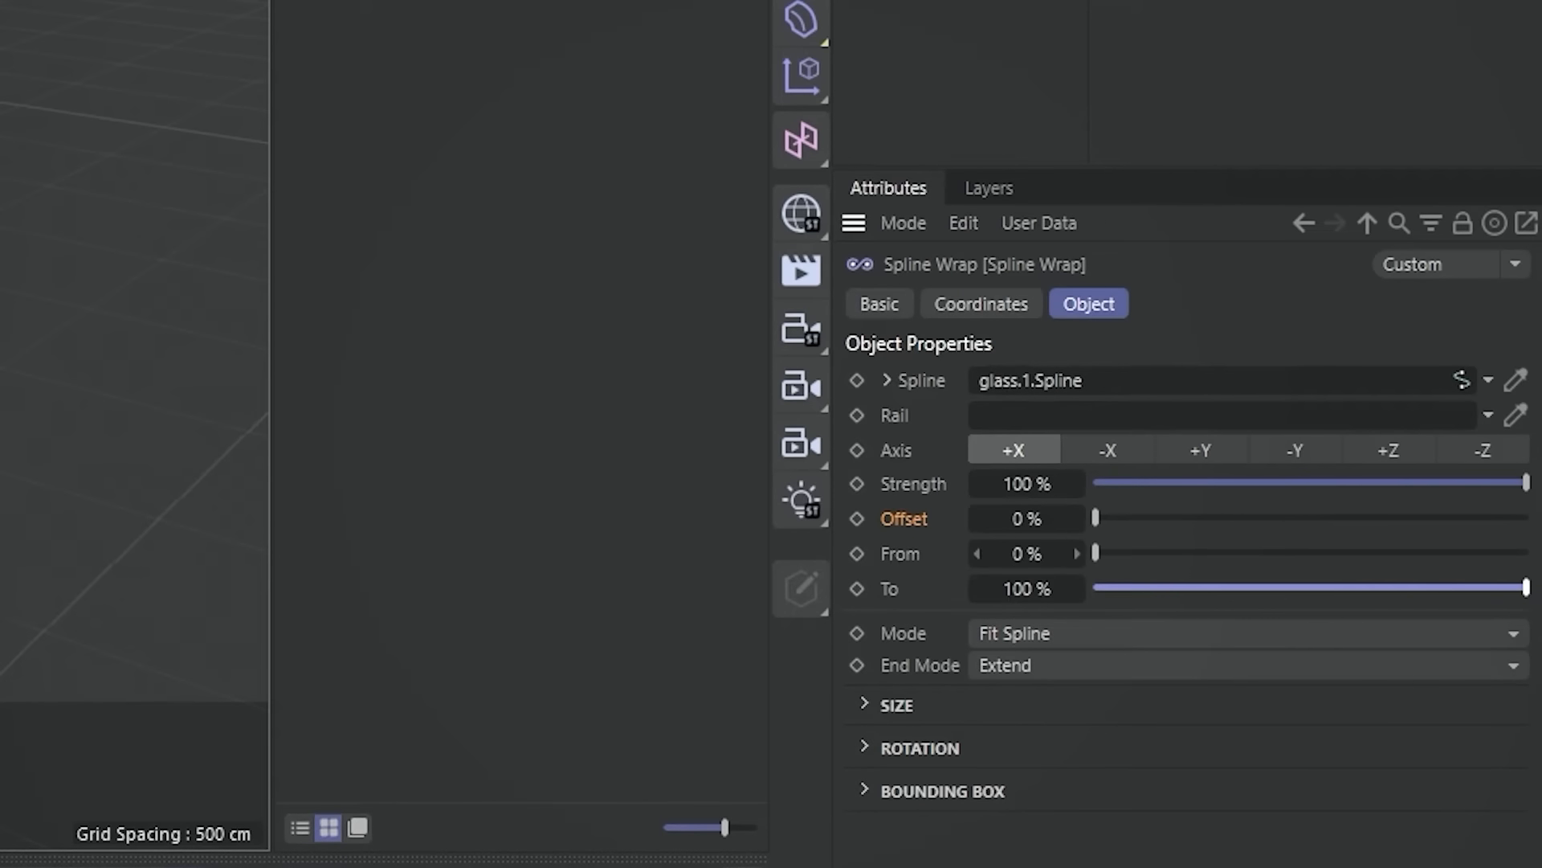
- Limit the Spline Wrap's range on the path to From 50% and To 60%
drag(1526, 588, 1353, 588)
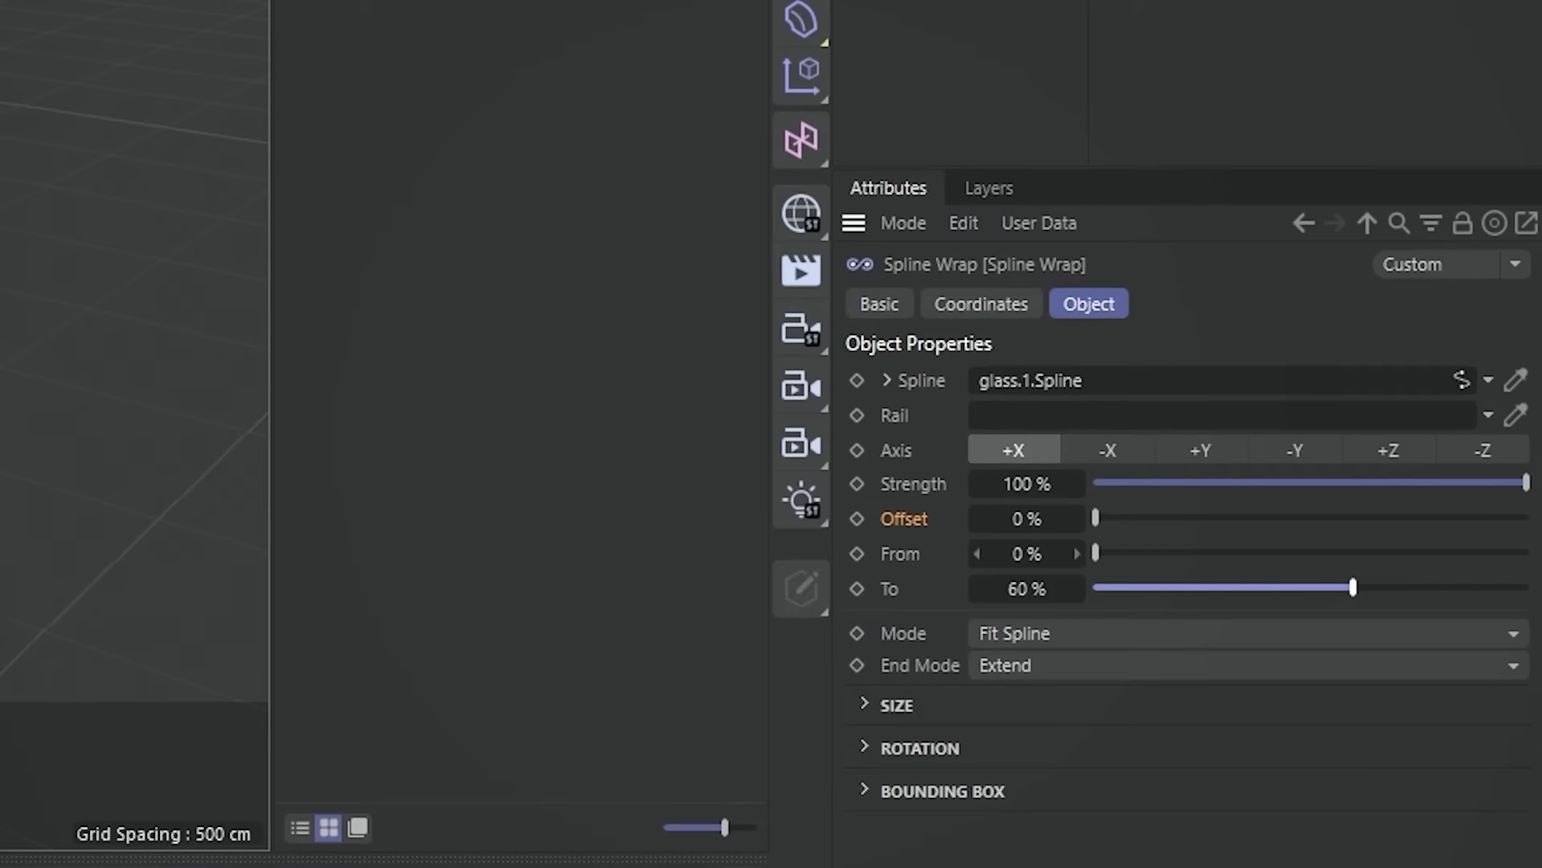
drag(1077, 554, 1077, 471)
alt+drag(611, 418, 482, 401)
- Set the Spline Wrap's Banking to 277° and slide the drop along the path to an Offset of 15%
click(920, 748)
scroll(920, 748, down, 1)
drag(1368, 705, 1368, 485)
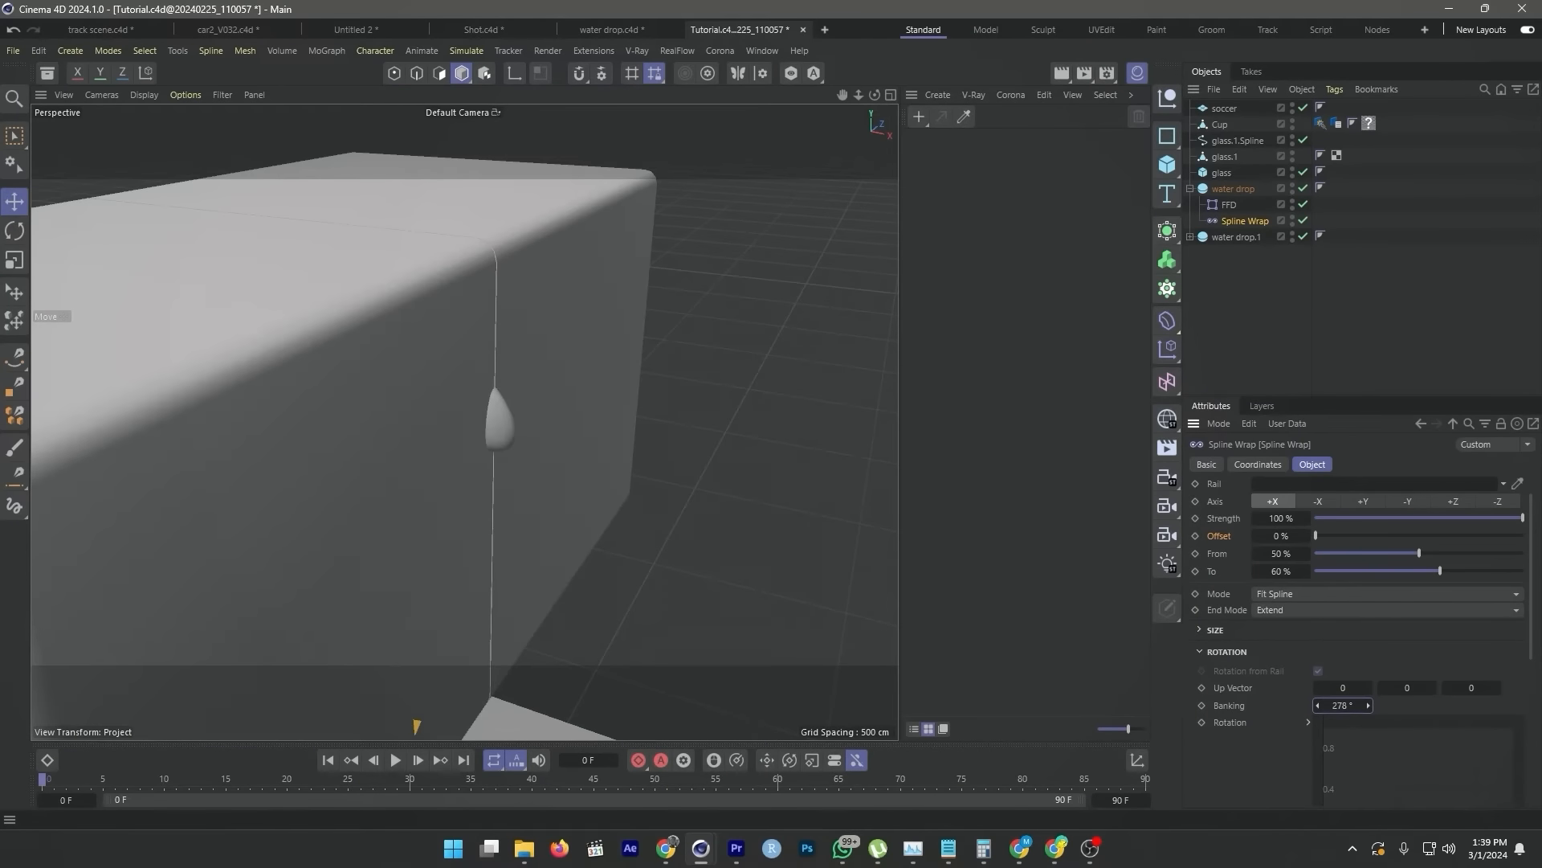
key(ctrl+z)
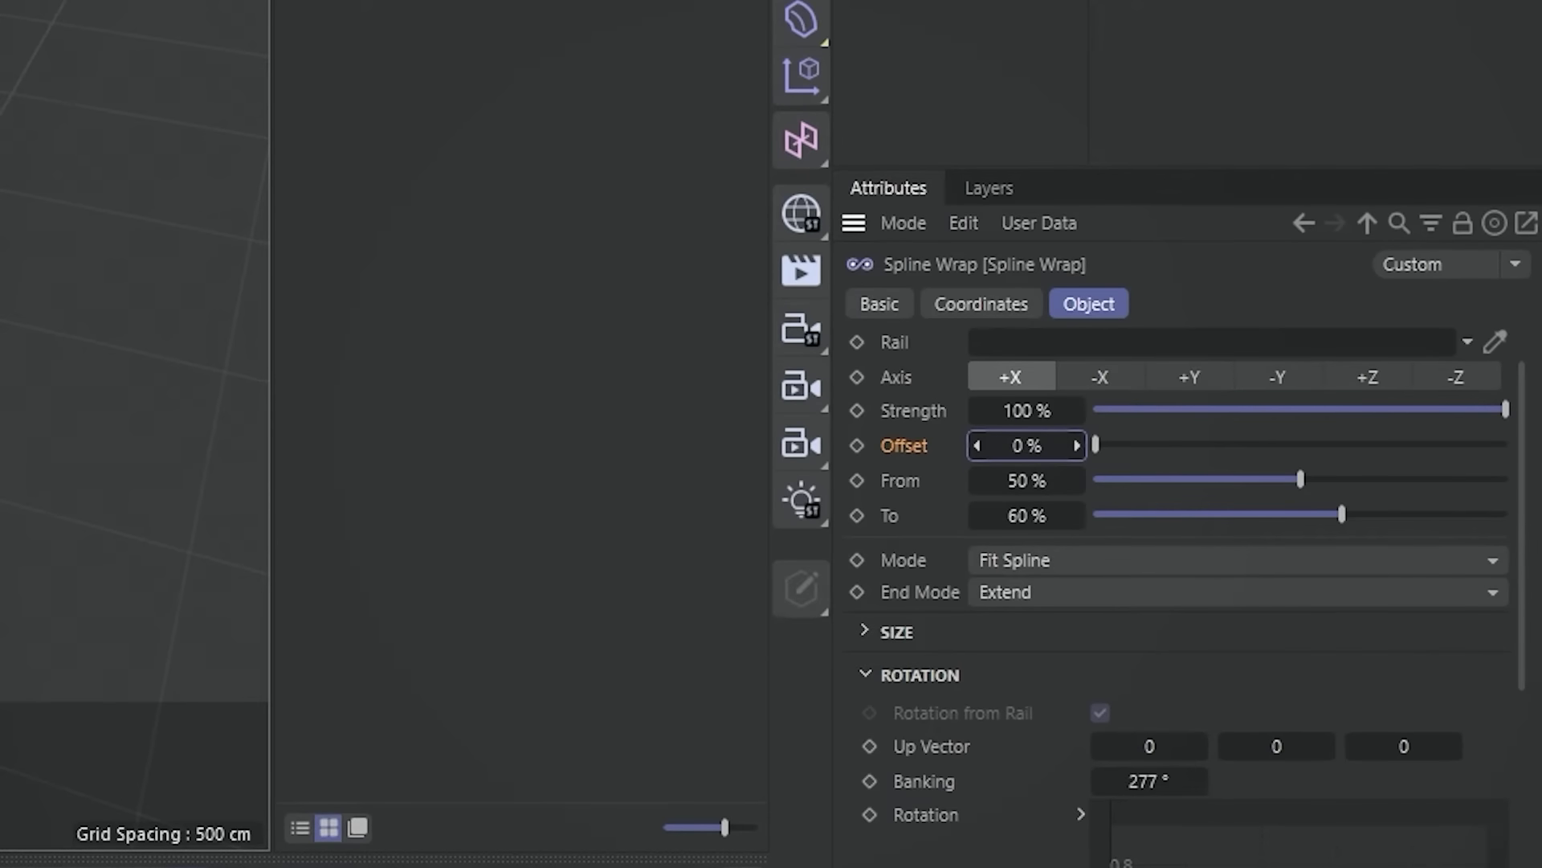
mouse_move(1077, 445)
mouse_down()
mouse_move(1077, 420)
mouse_move(1077, 464)
mouse_up()
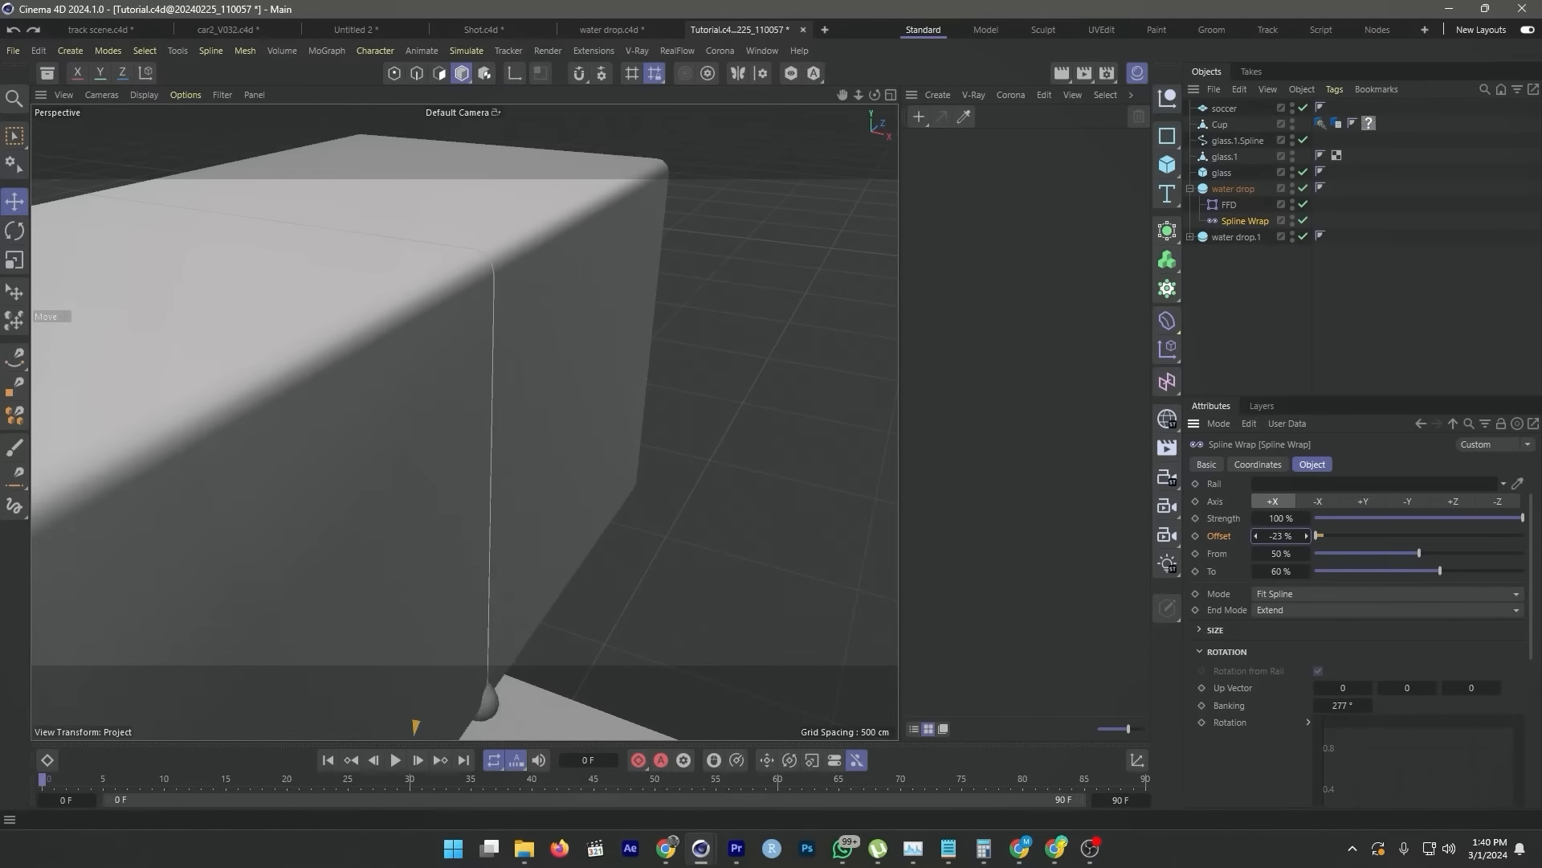
drag(1280, 536, 1311, 536)
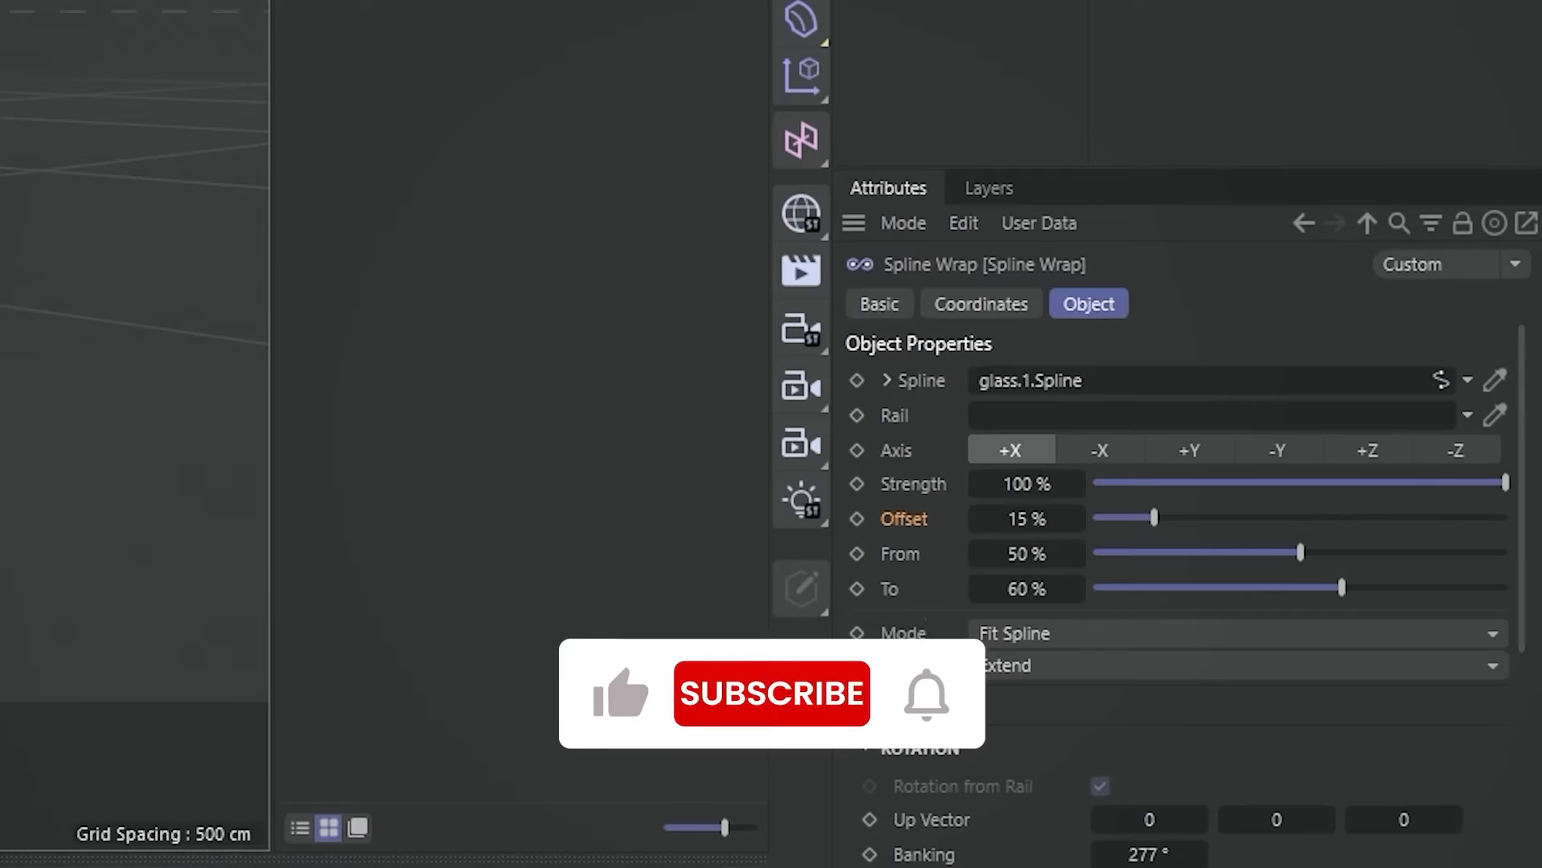
- Set the project frame rate to 24 FPS and extend the timeline end to 180 frames
key(ctrl+d)
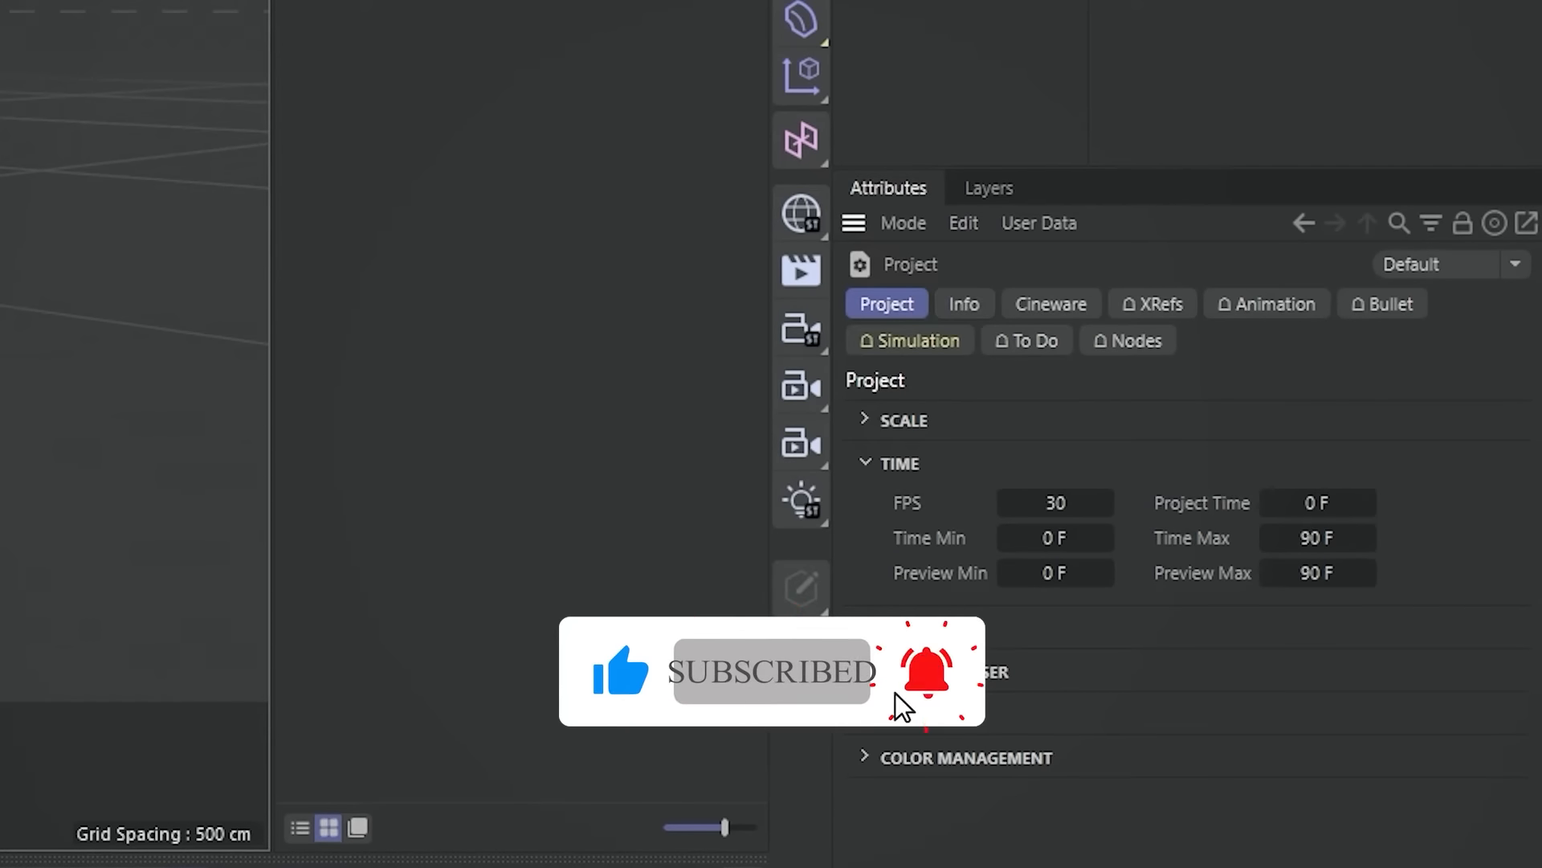
double_click(1055, 503)
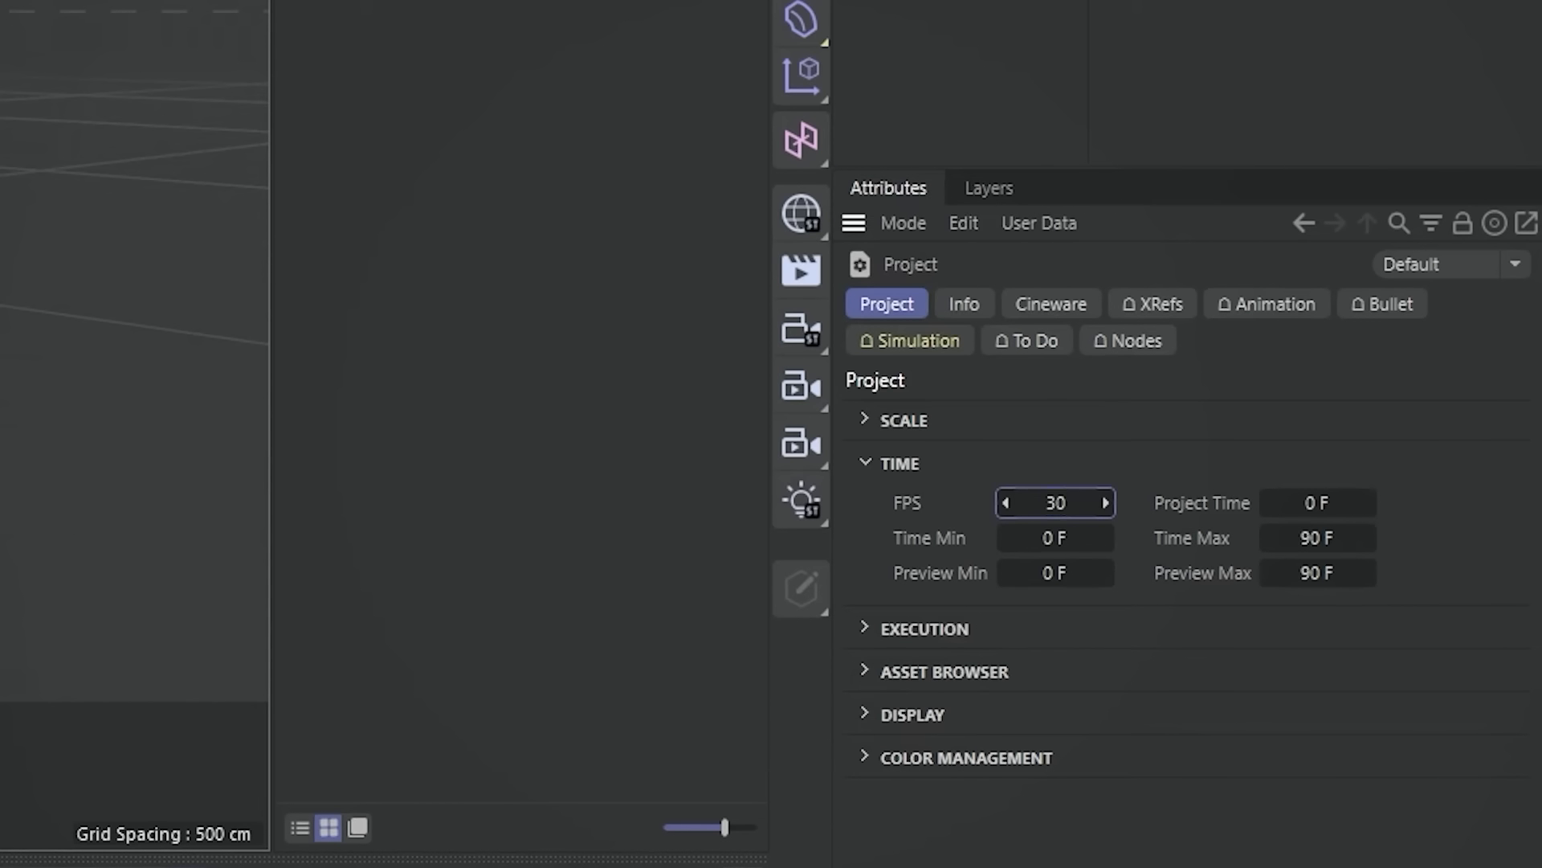
text(24)
key(Return)
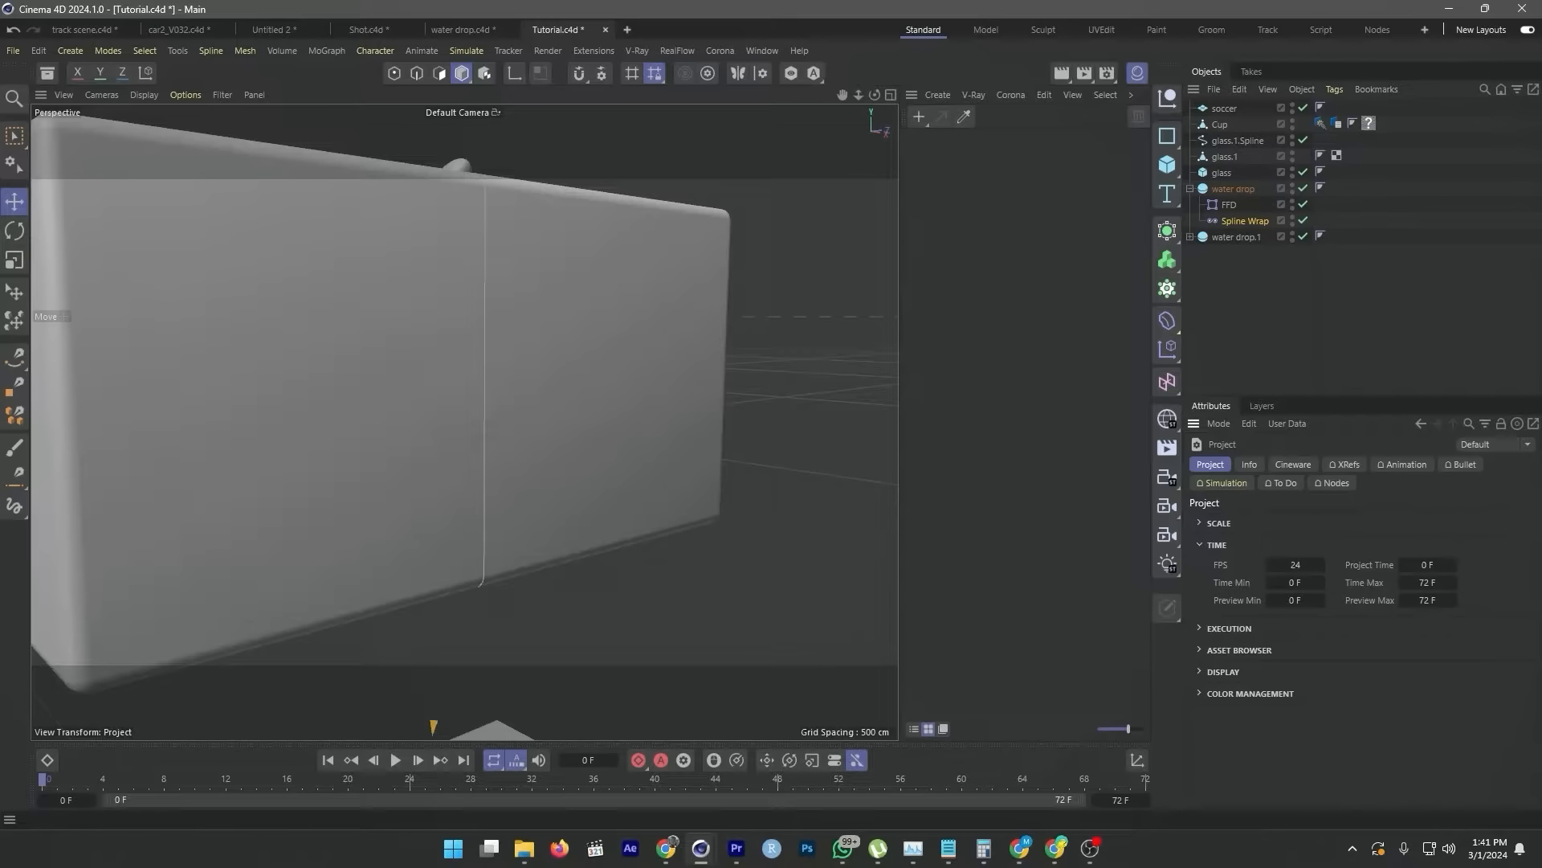
click(1250, 312)
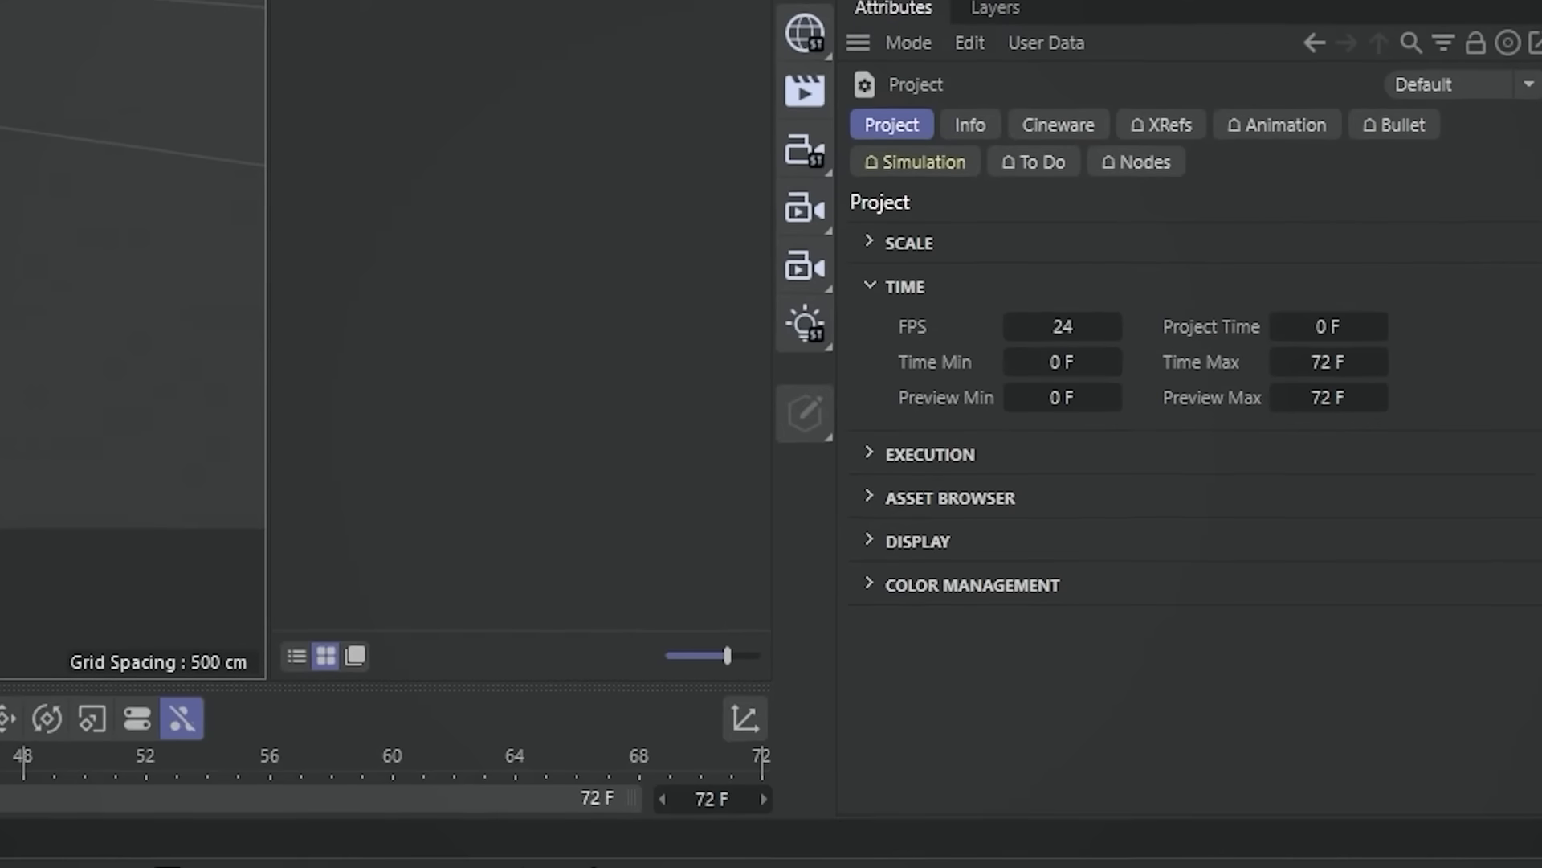
double_click(1122, 800)
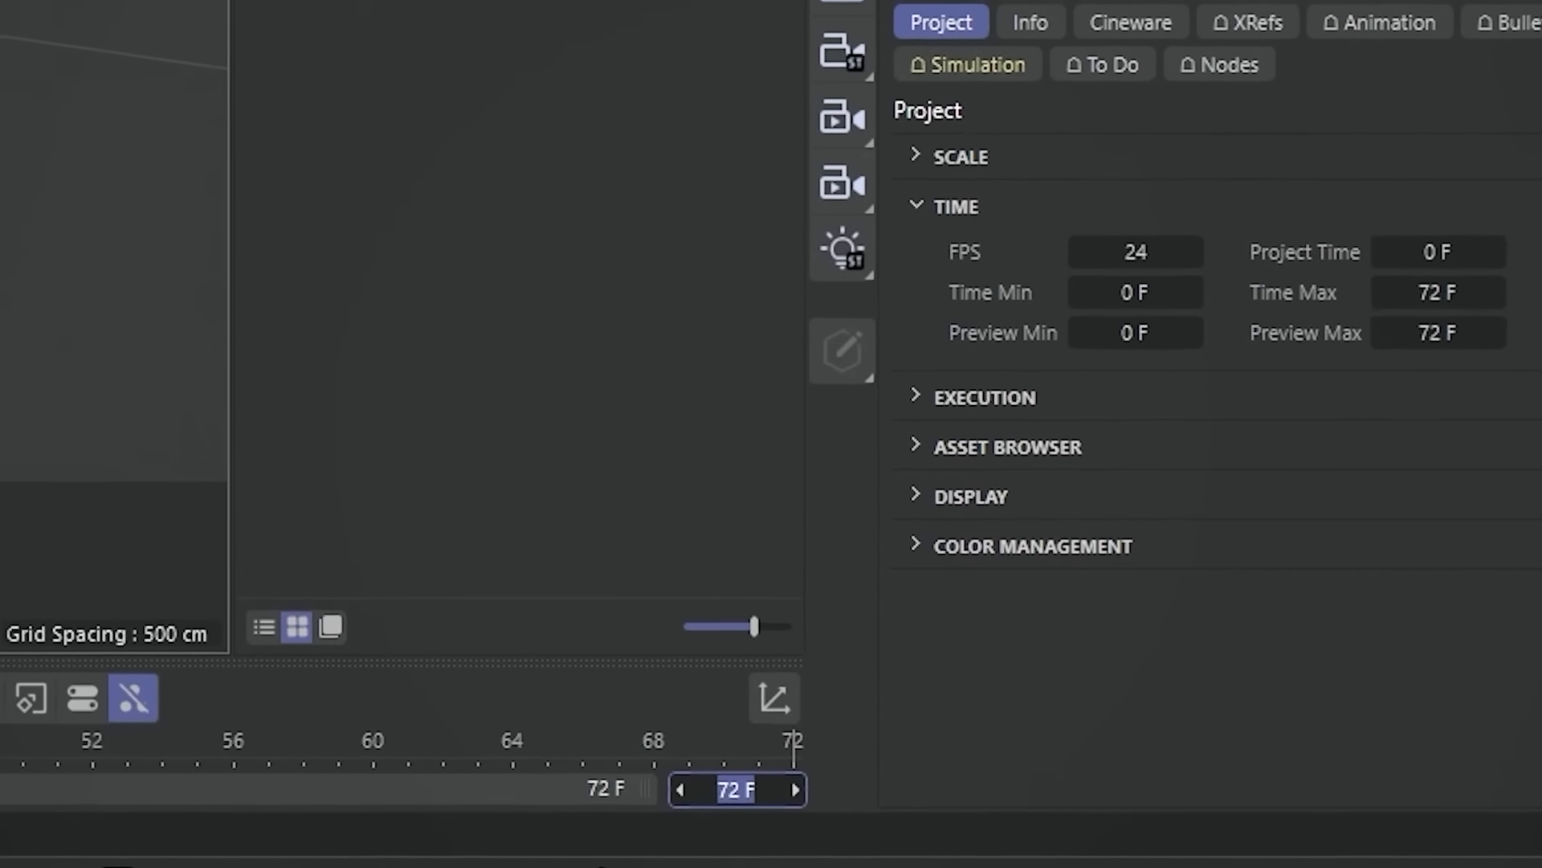
text(180)
key(Return)
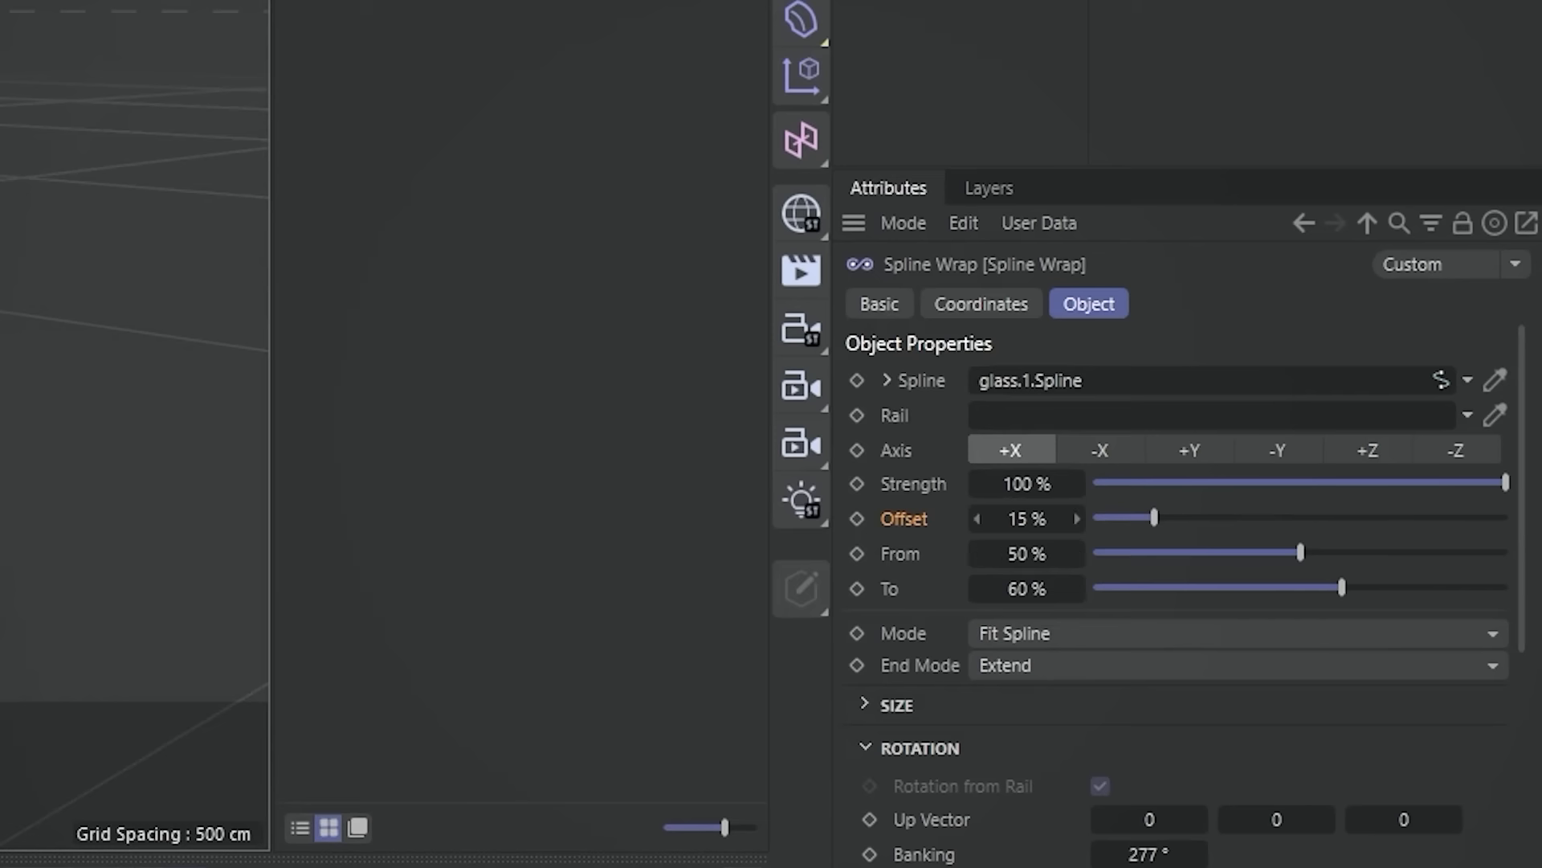
- Set the Spline Wrap's Offset to 12% and keyframe it at frame 0
mouse_move(1078, 519)
mouse_down()
mouse_move(1078, 503)
mouse_move(1077, 522)
mouse_up()
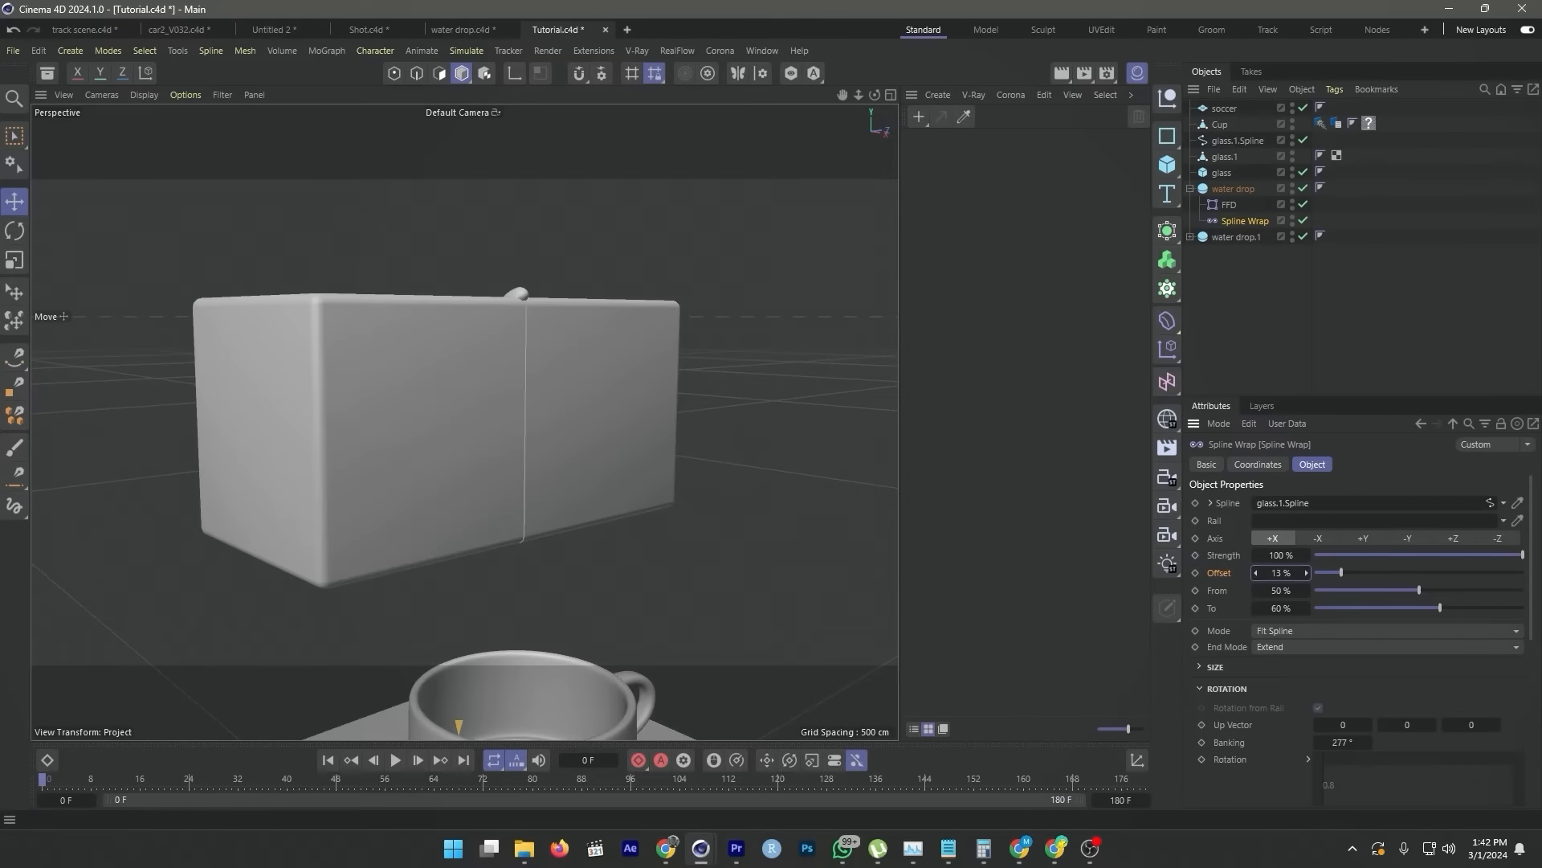
drag(1306, 573, 1306, 574)
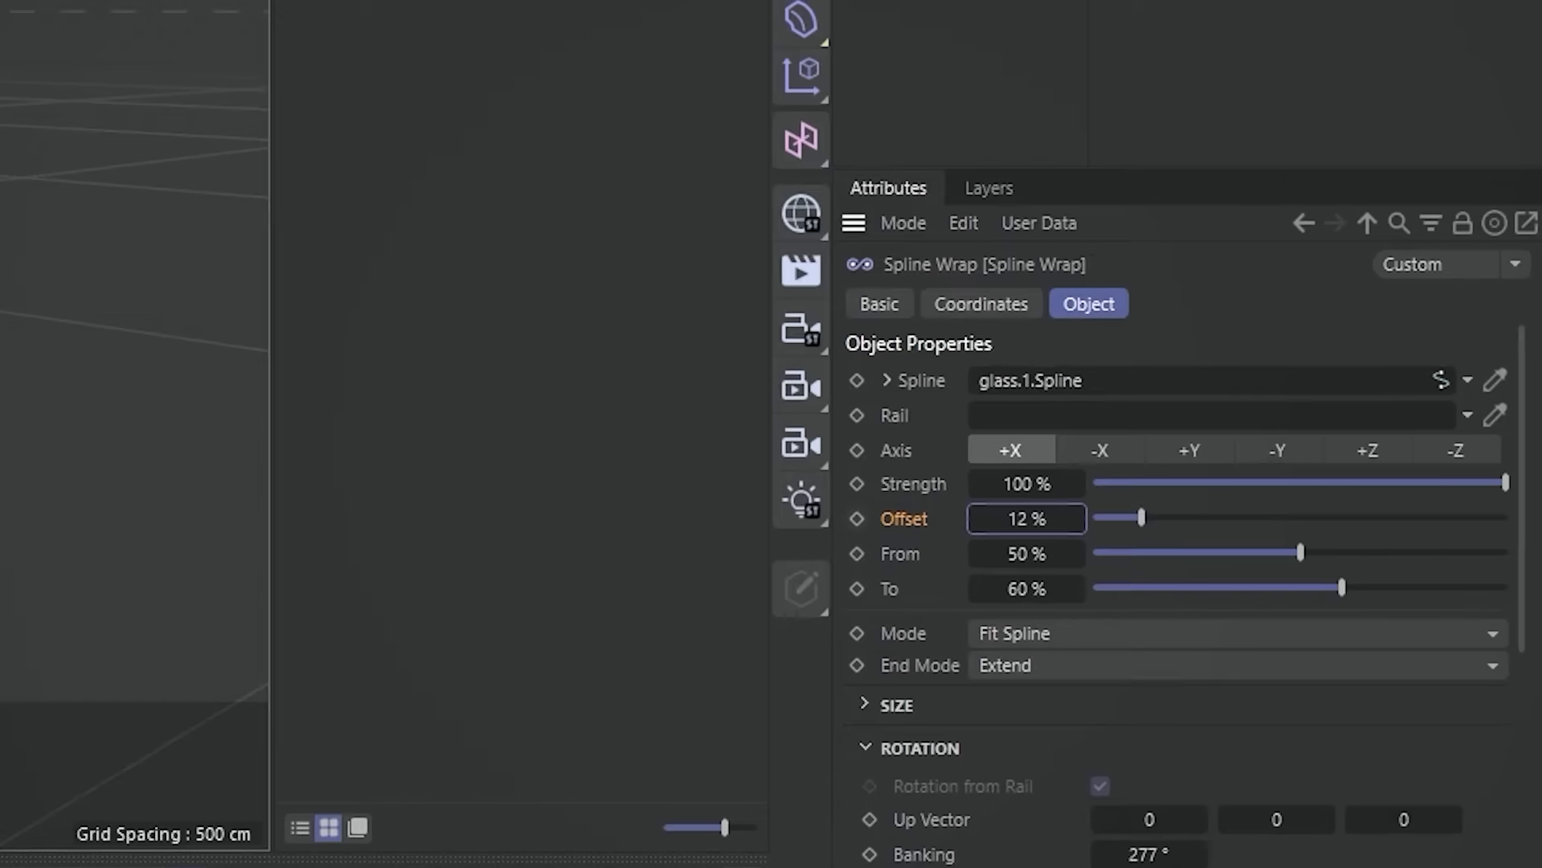
click(857, 519)
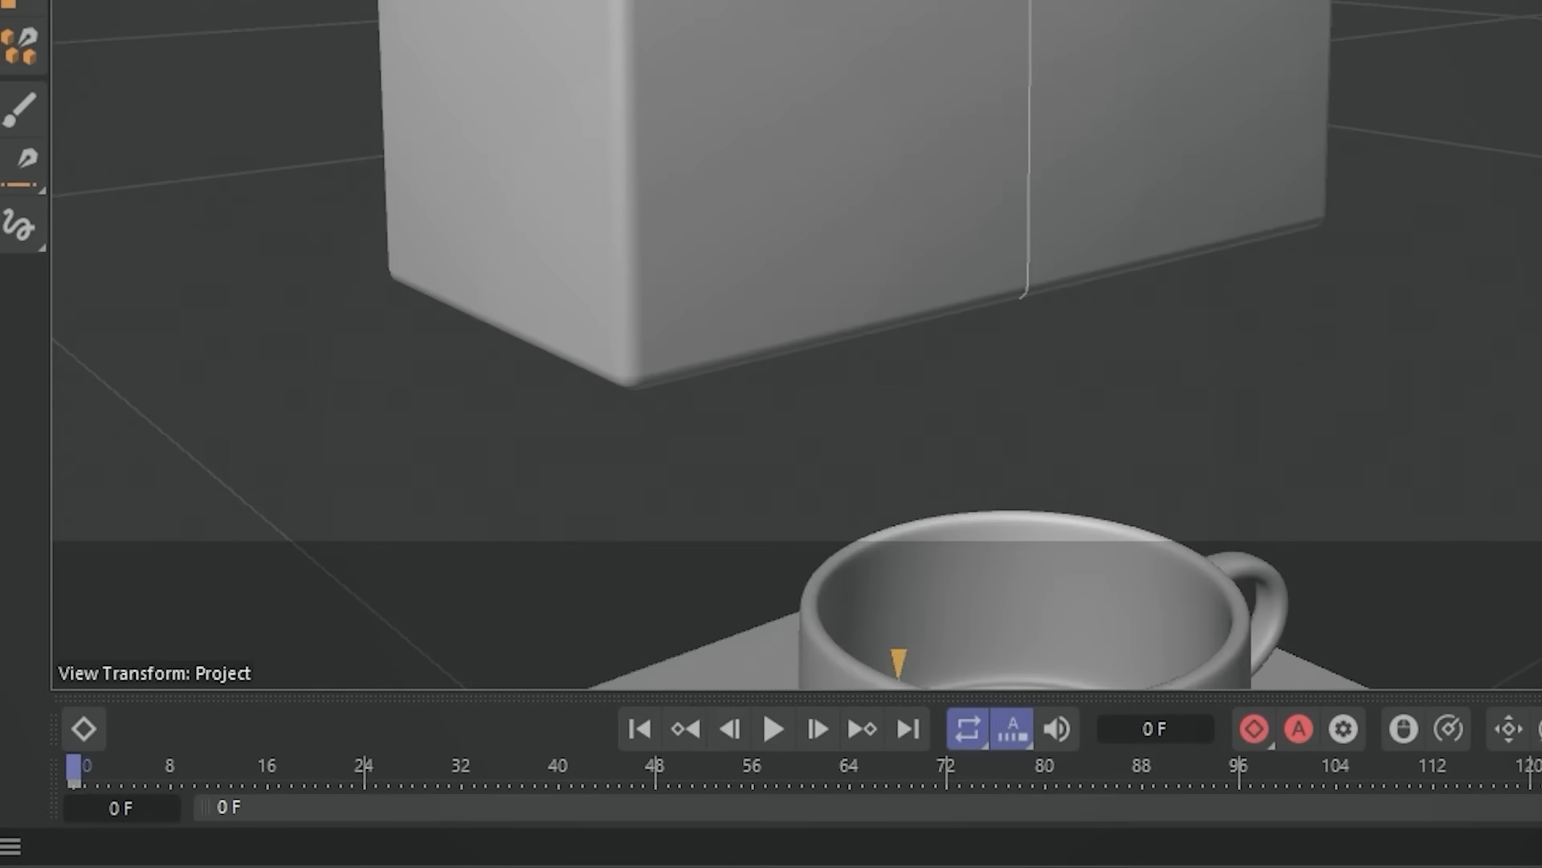
- Keyframe the Spline Wrap's Offset at -26% on frame 96, and scrub back through the drop's animation
drag(74, 767, 1239, 767)
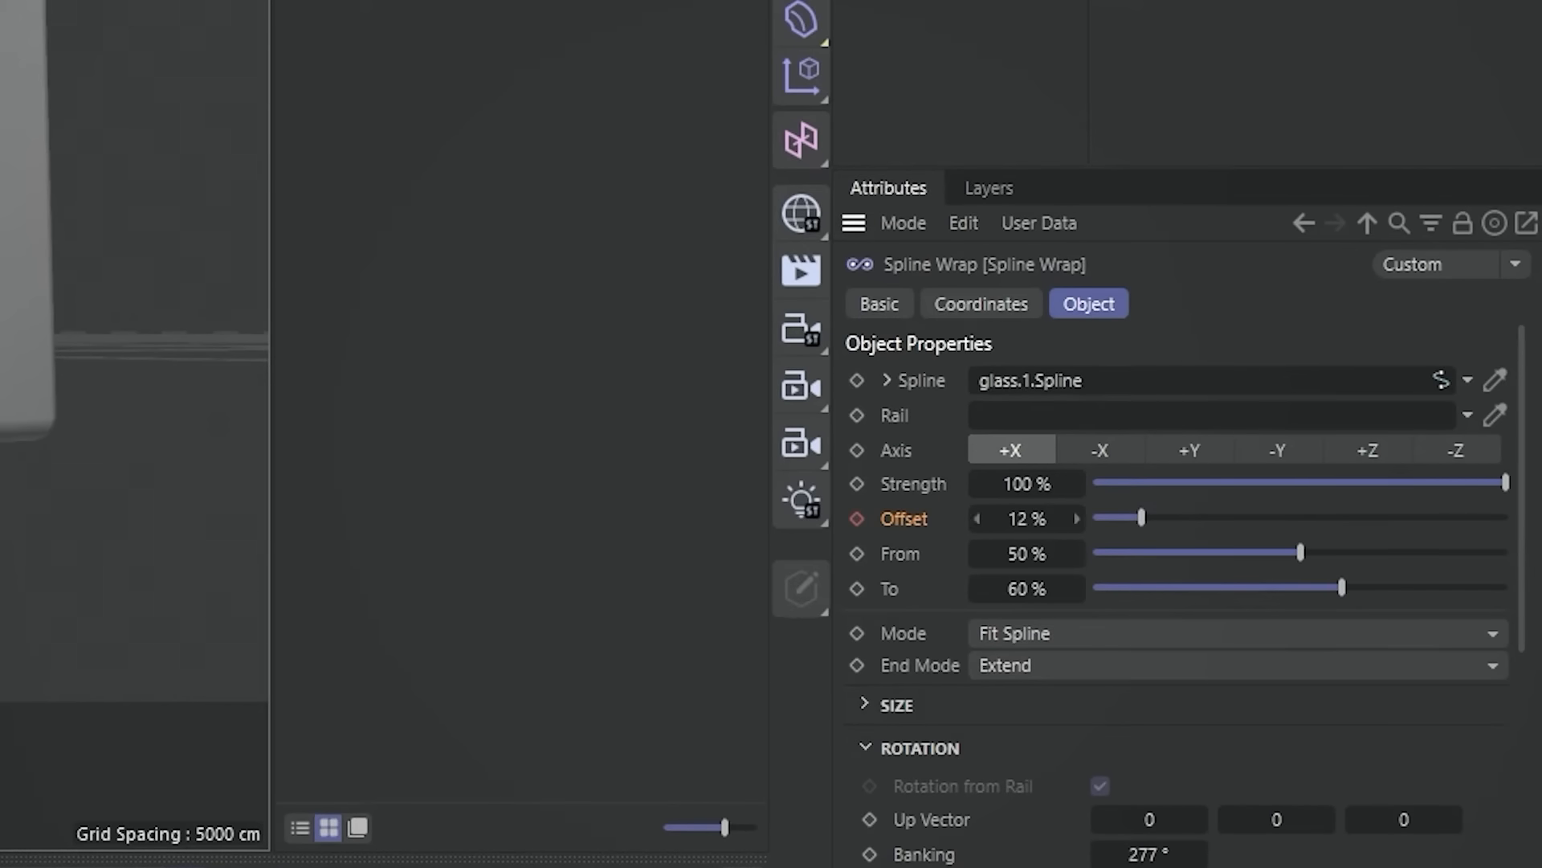
drag(1028, 519, 956, 519)
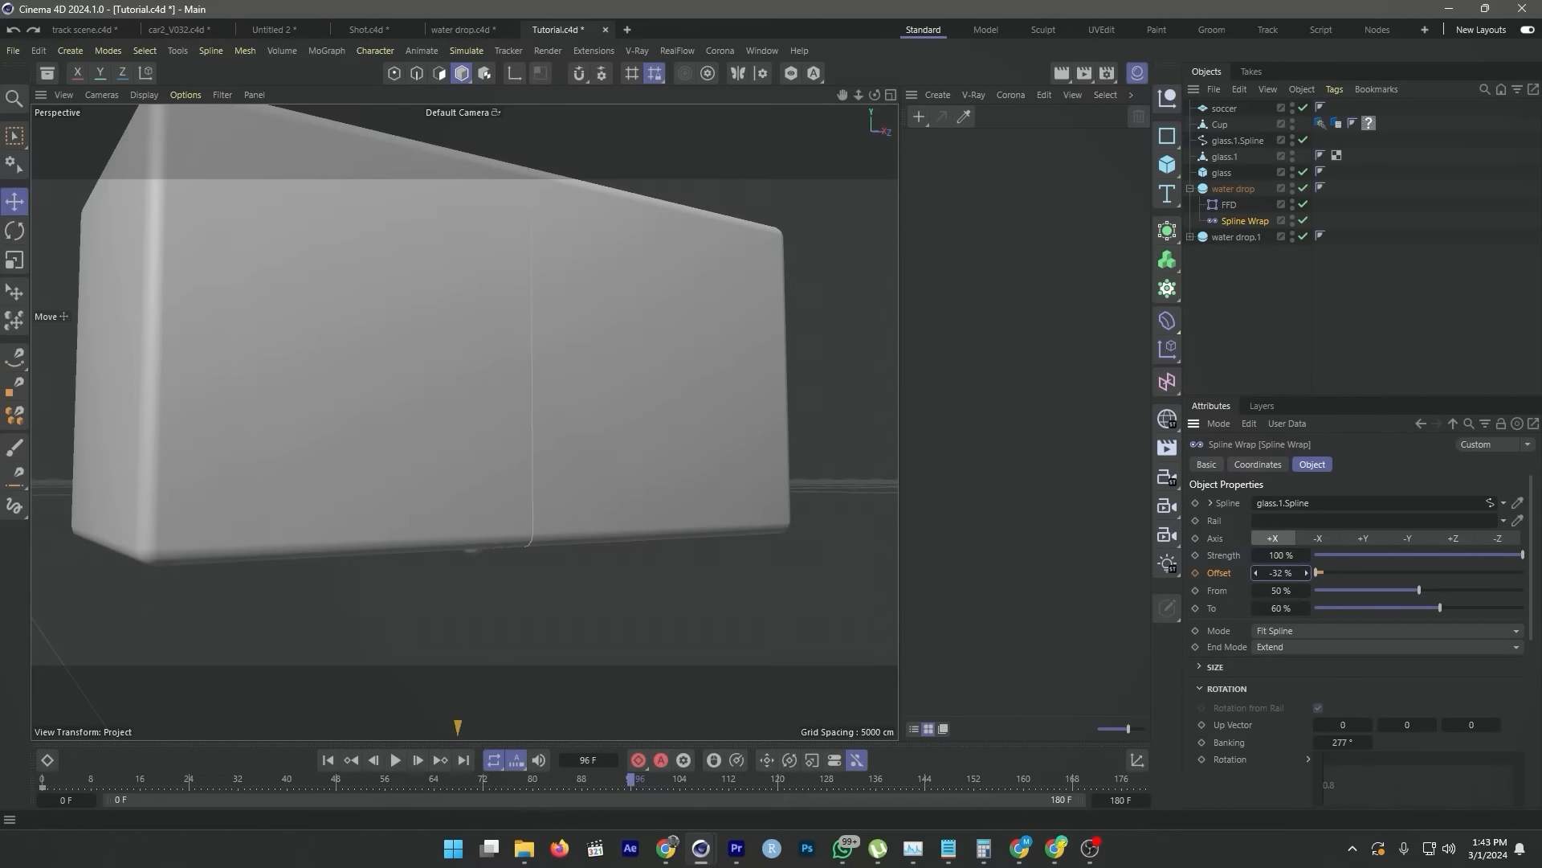
drag(1271, 572, 1275, 573)
alt+drag(703, 532, 727, 562)
click(1196, 573)
scroll(562, 482, down, 5)
alt+drag(562, 482, 565, 515)
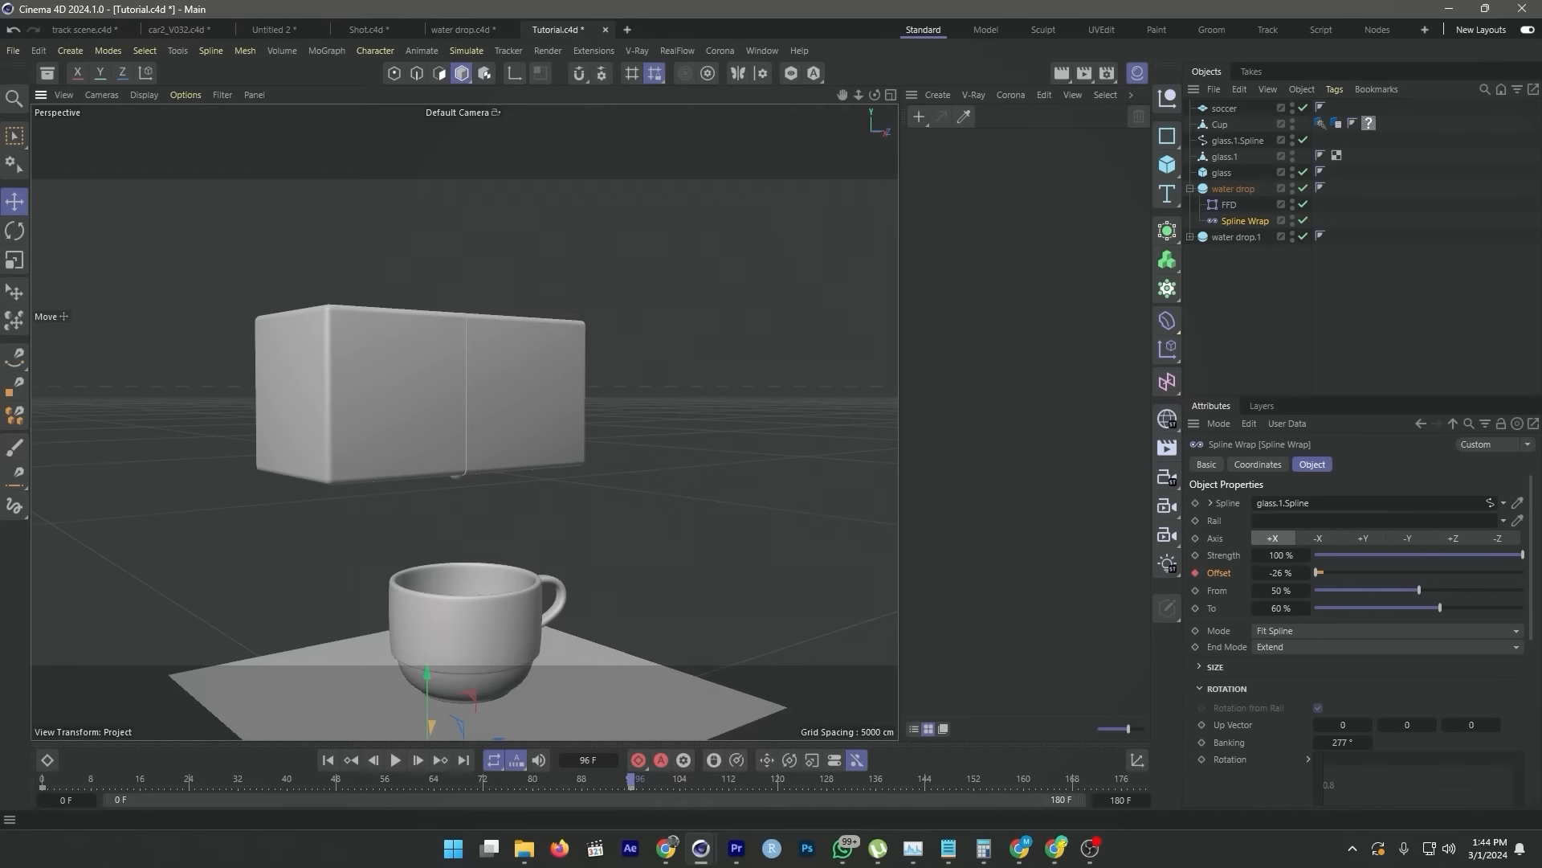
drag(632, 780, 177, 779)
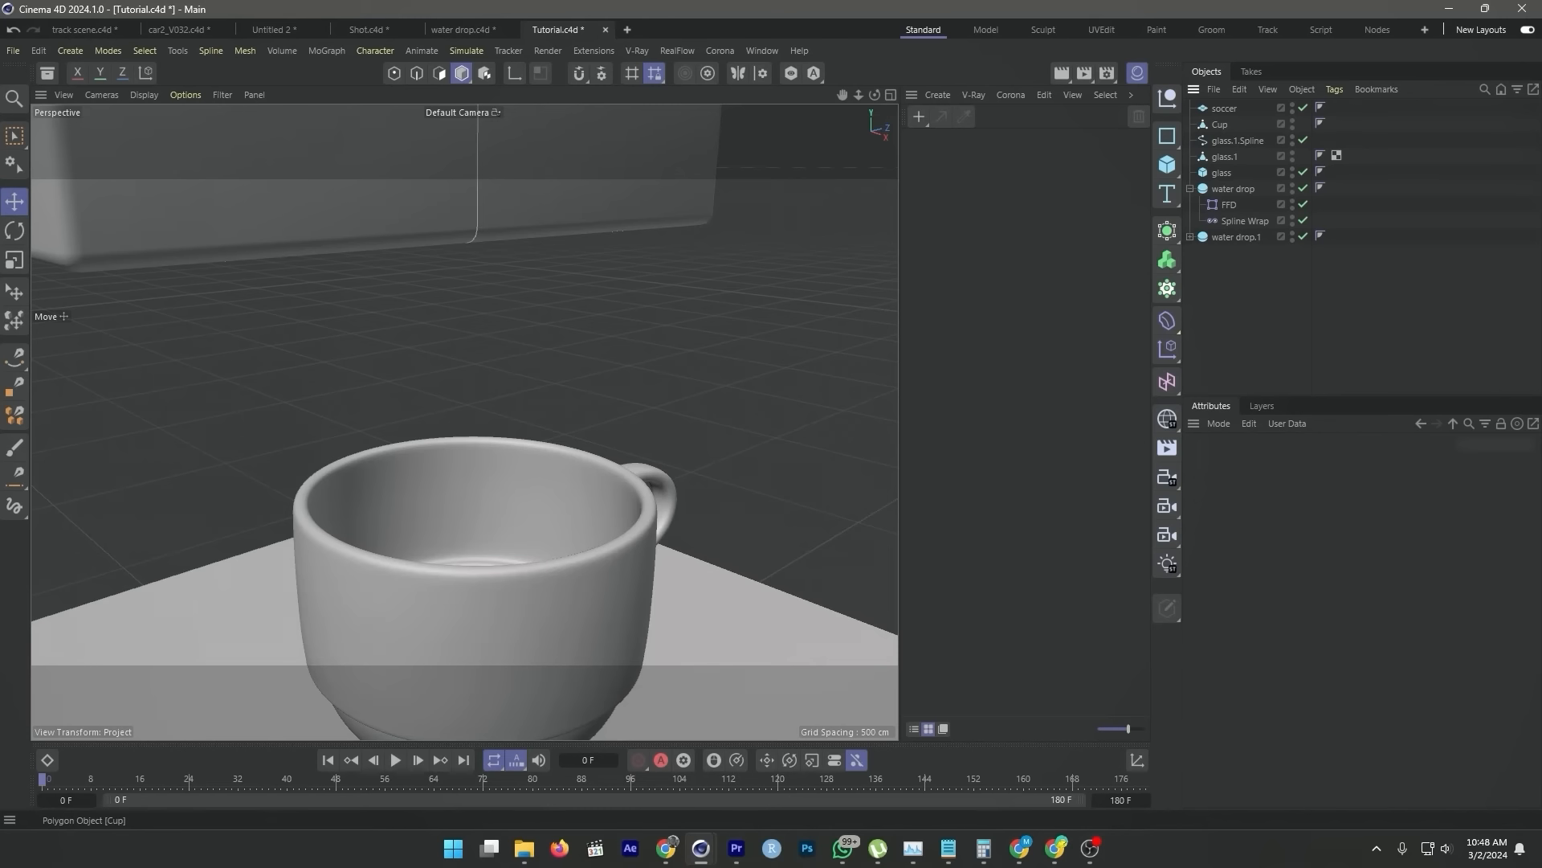
- Loop-select two horizontal edge loops, an upper and a lower one, around the Cup's inner wall
click(1219, 124)
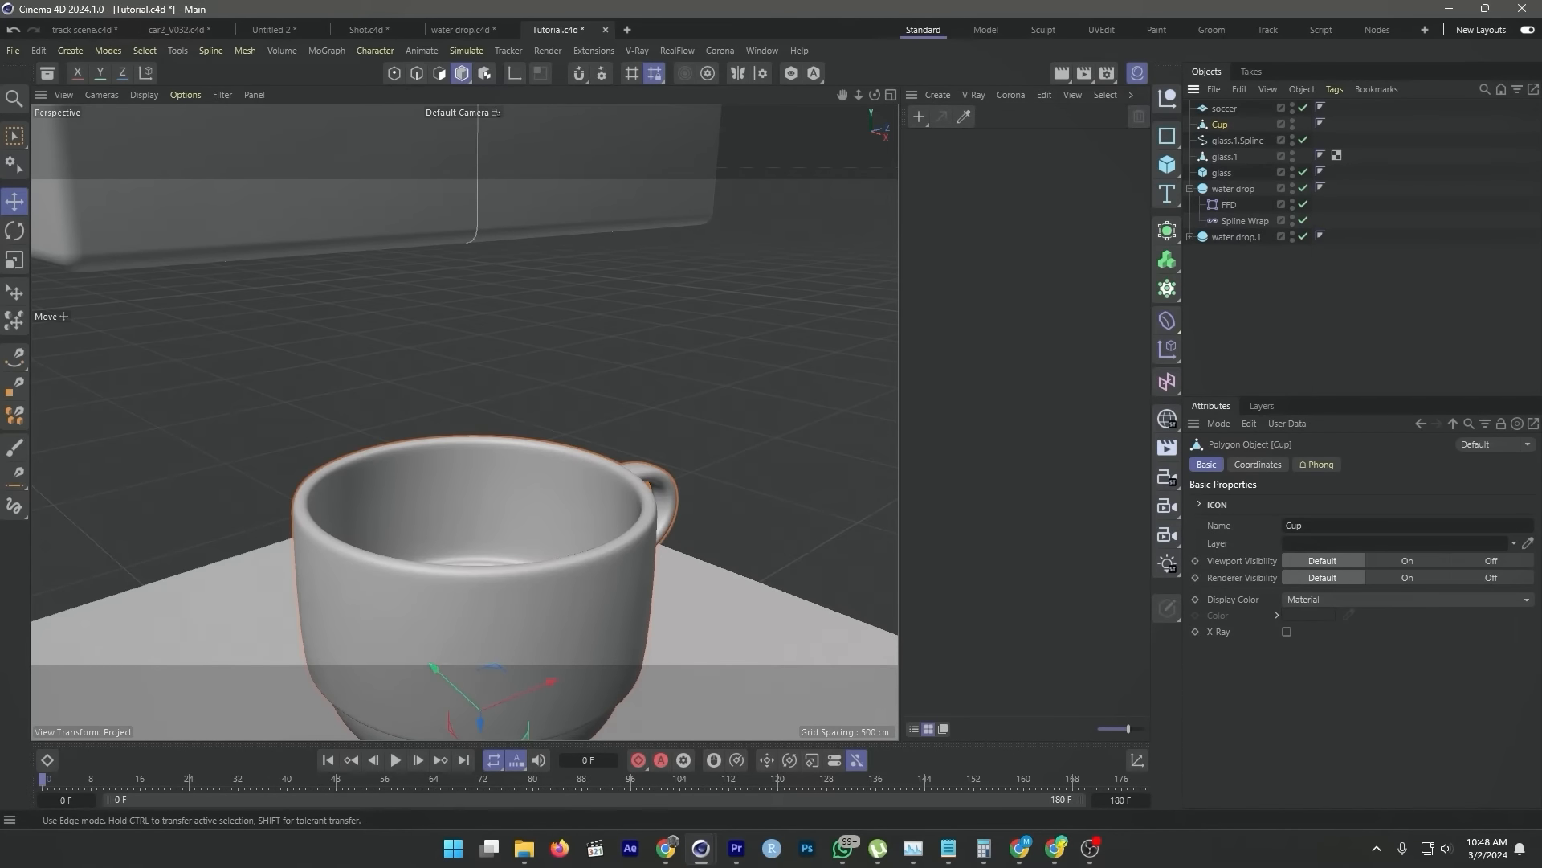
click(417, 73)
alt+drag(438, 451, 464, 533)
key(u)
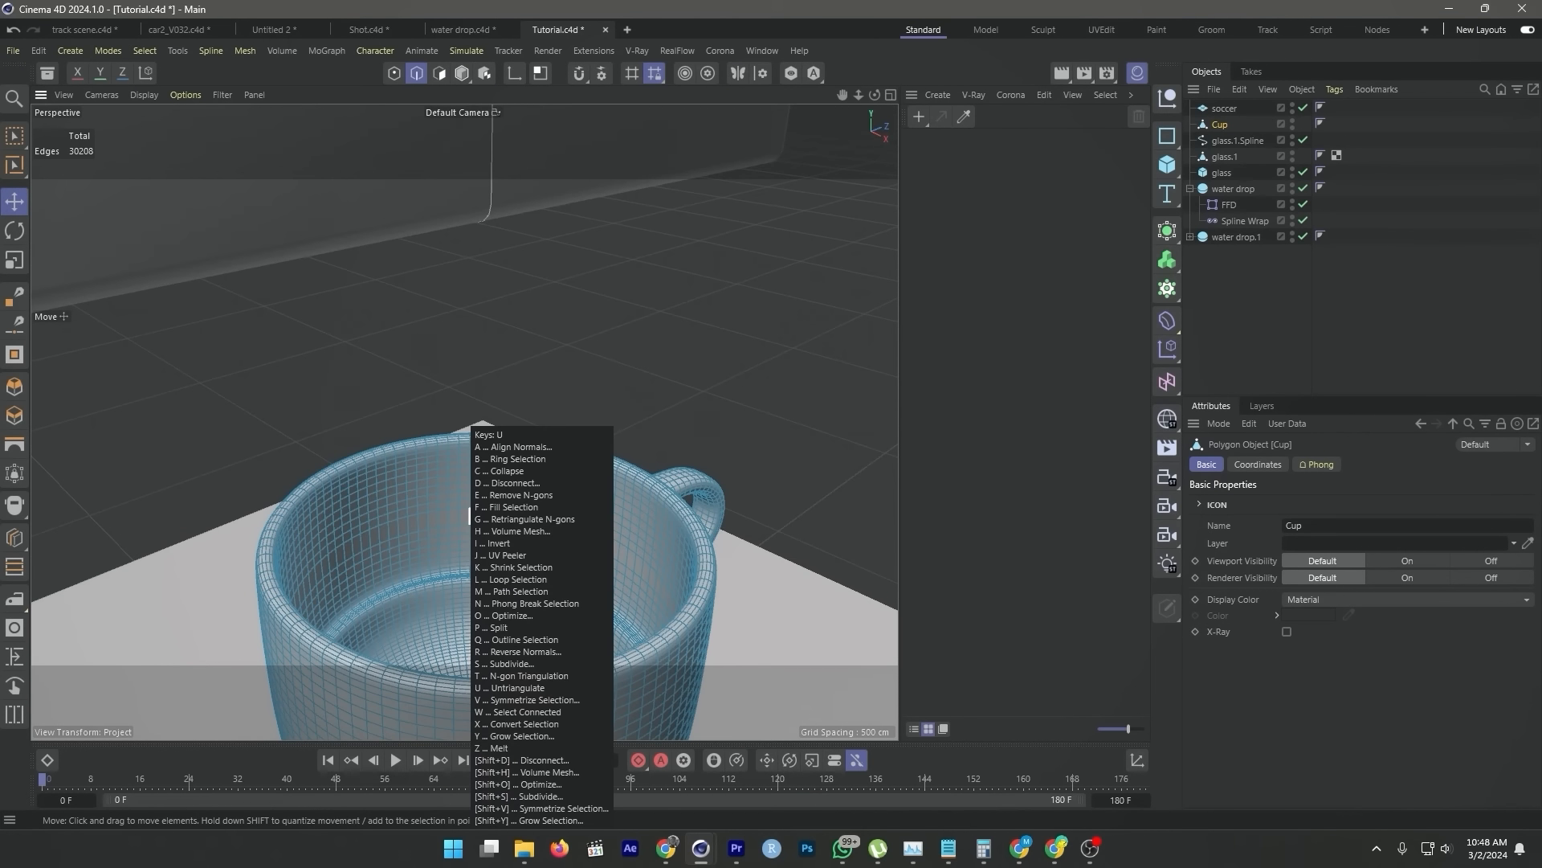
key(l)
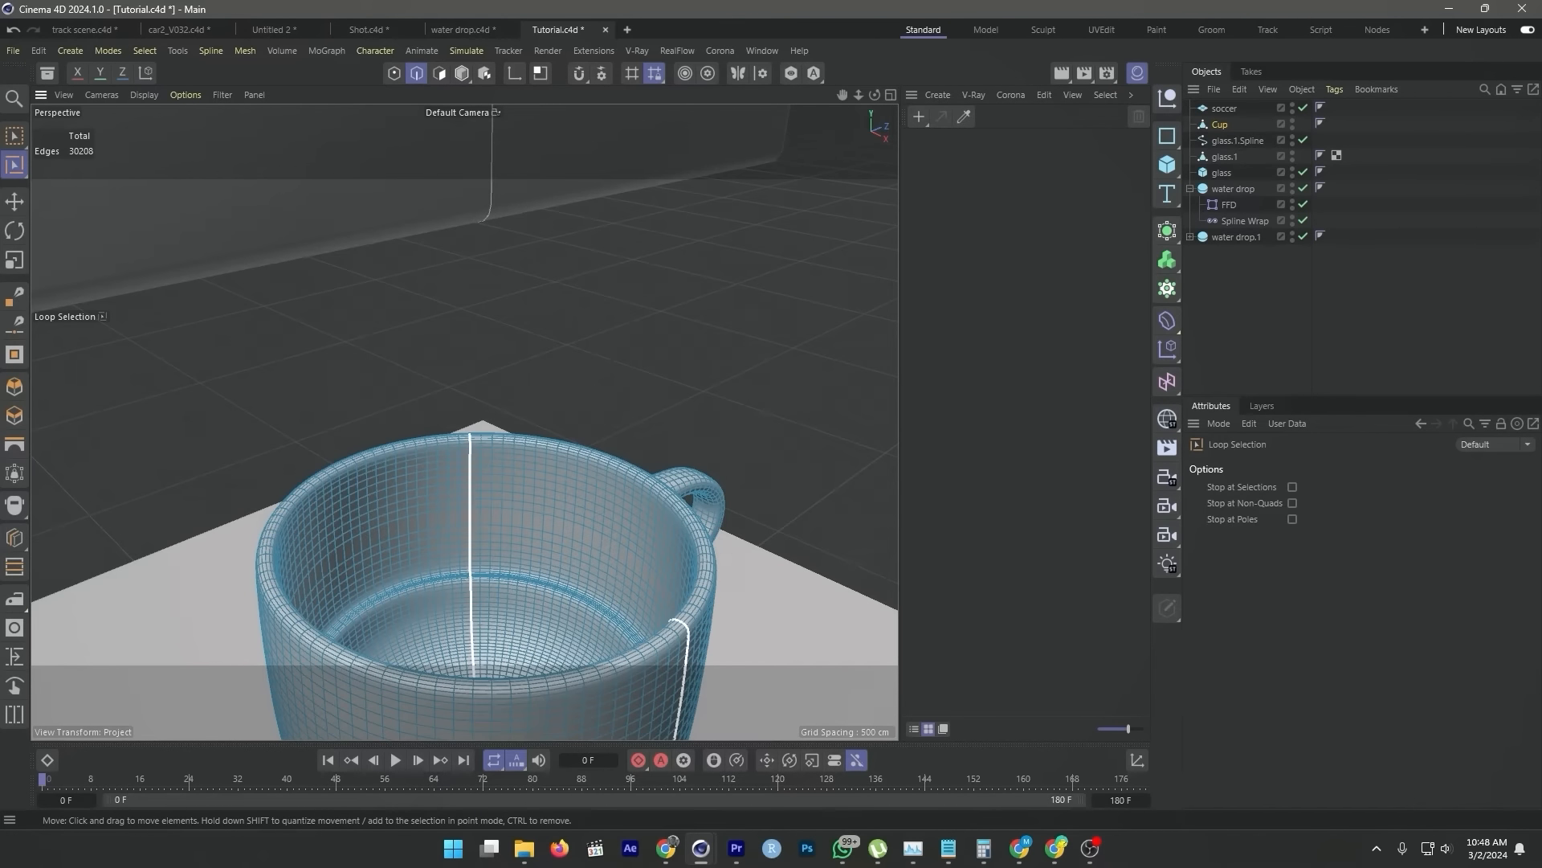
scroll(466, 545, up, 4)
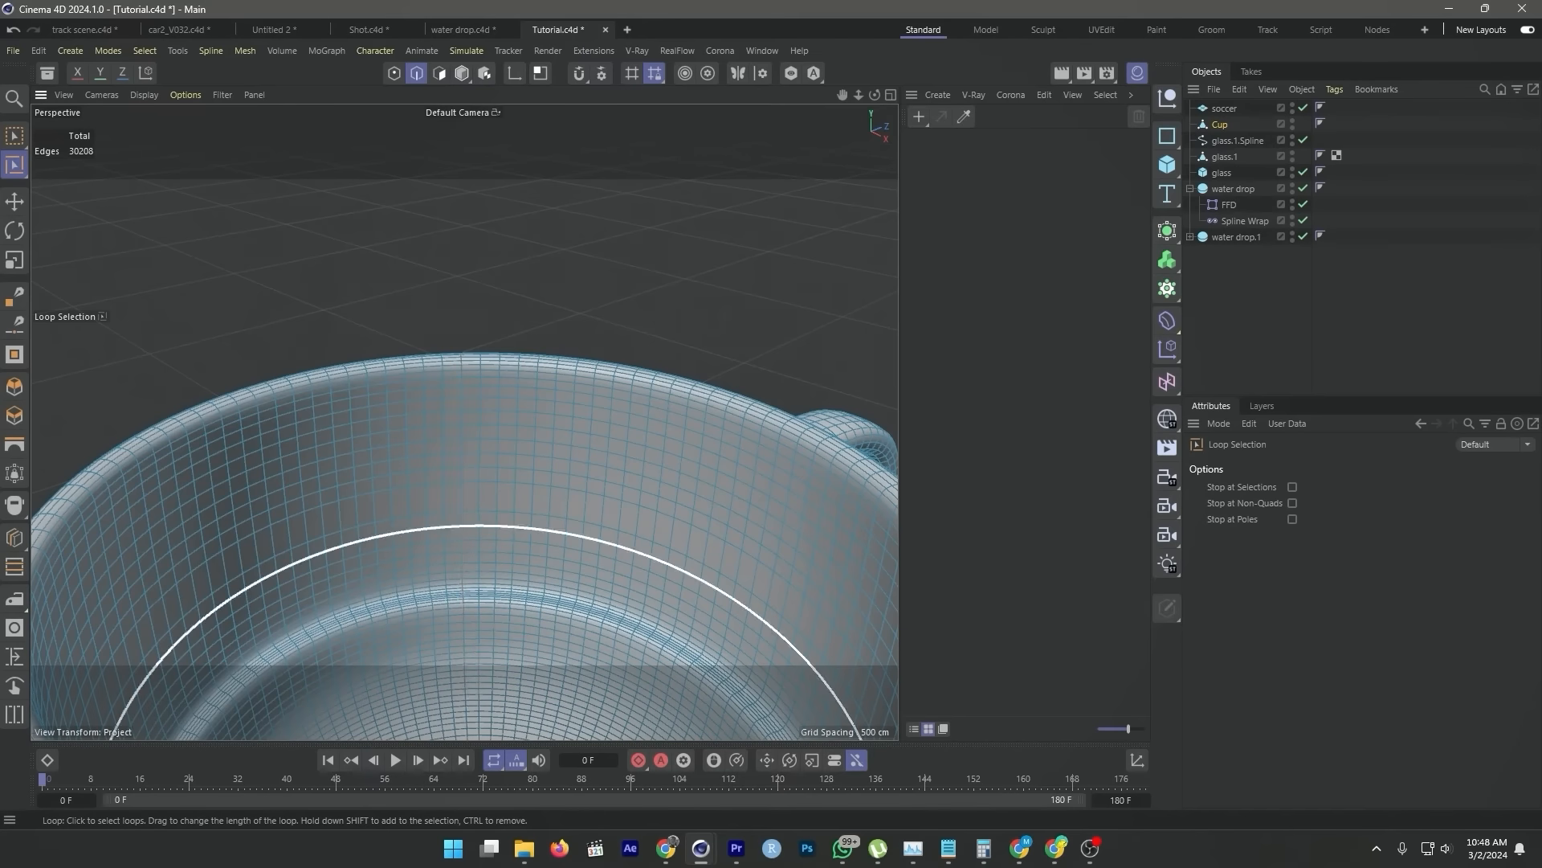
click(482, 526)
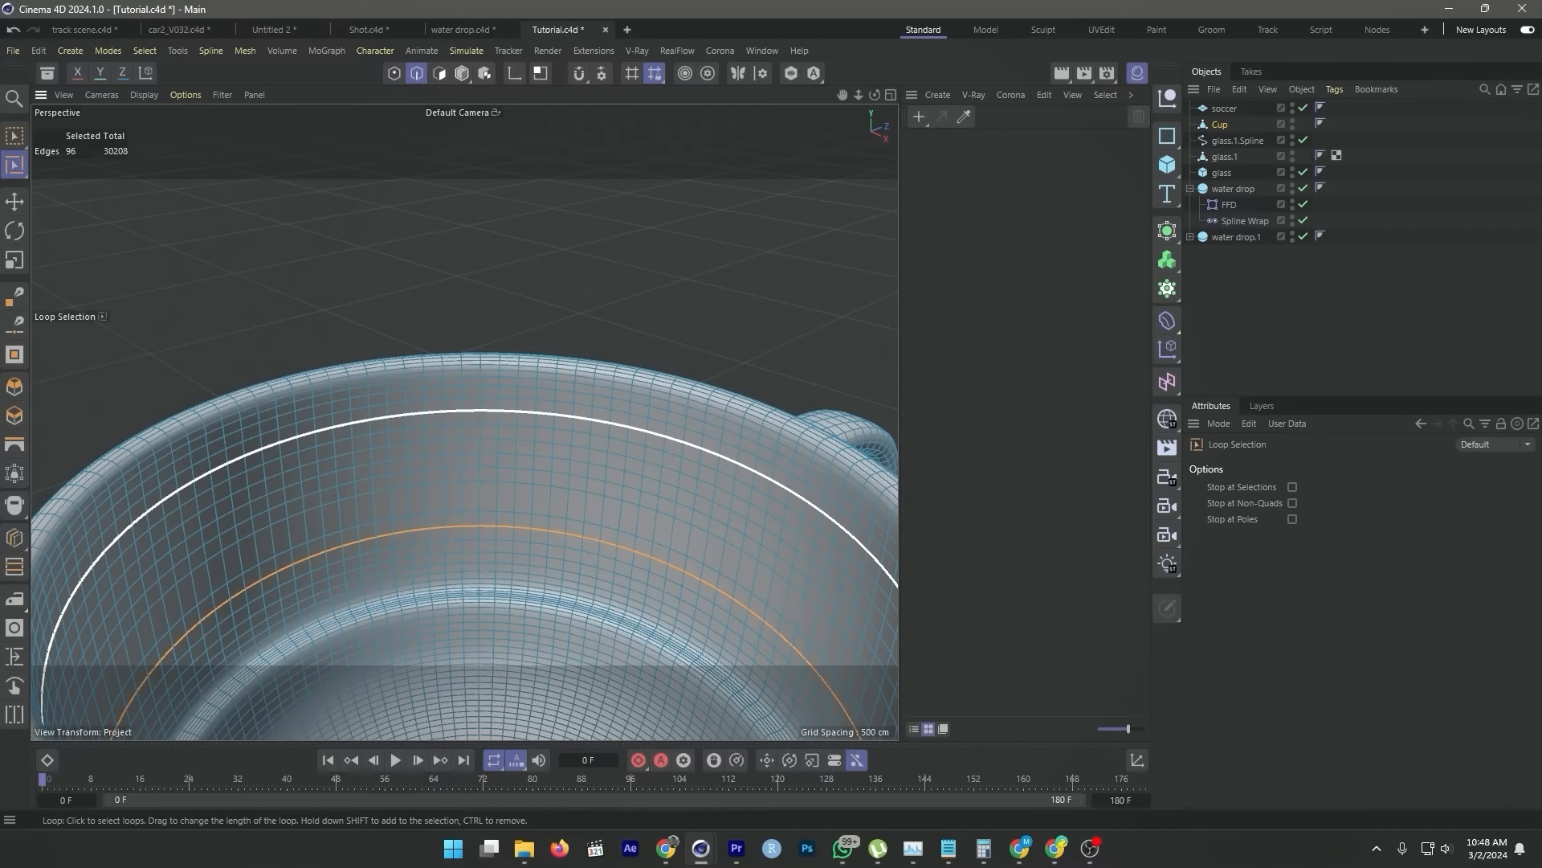
shift+click(481, 411)
mouse_move(471, 537)
alt+mouse_down()
mouse_move(471, 466)
mouse_move(485, 575)
mouse_move(490, 543)
mouse_move(482, 554)
alt+mouse_up()
click(480, 417)
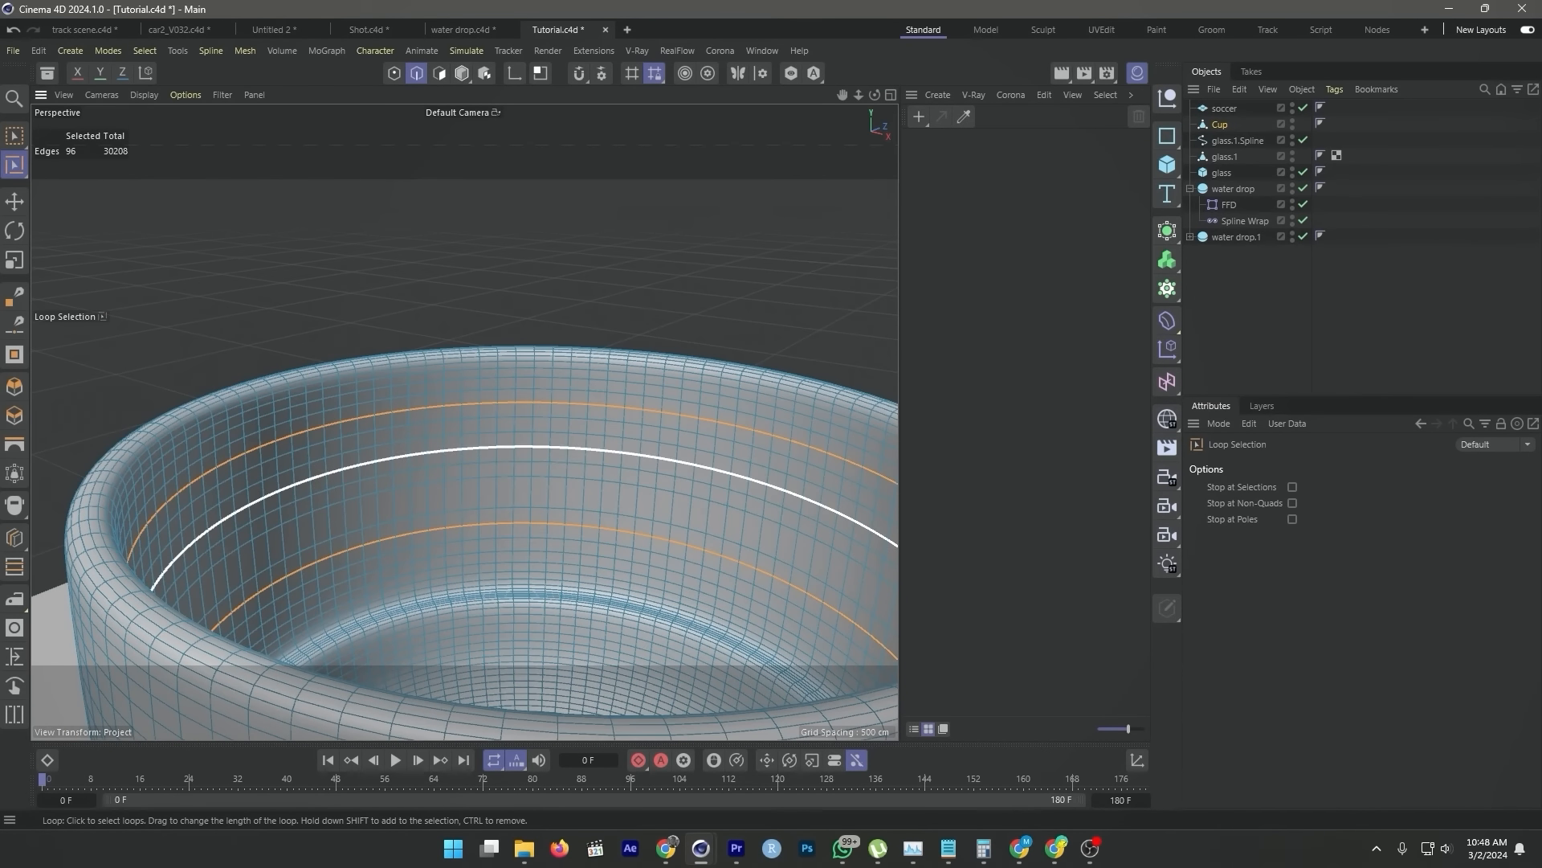
- Fill-select the Cup's inner wall polygons between the two edge loops and split them into a separate object
key(u)
key(f)
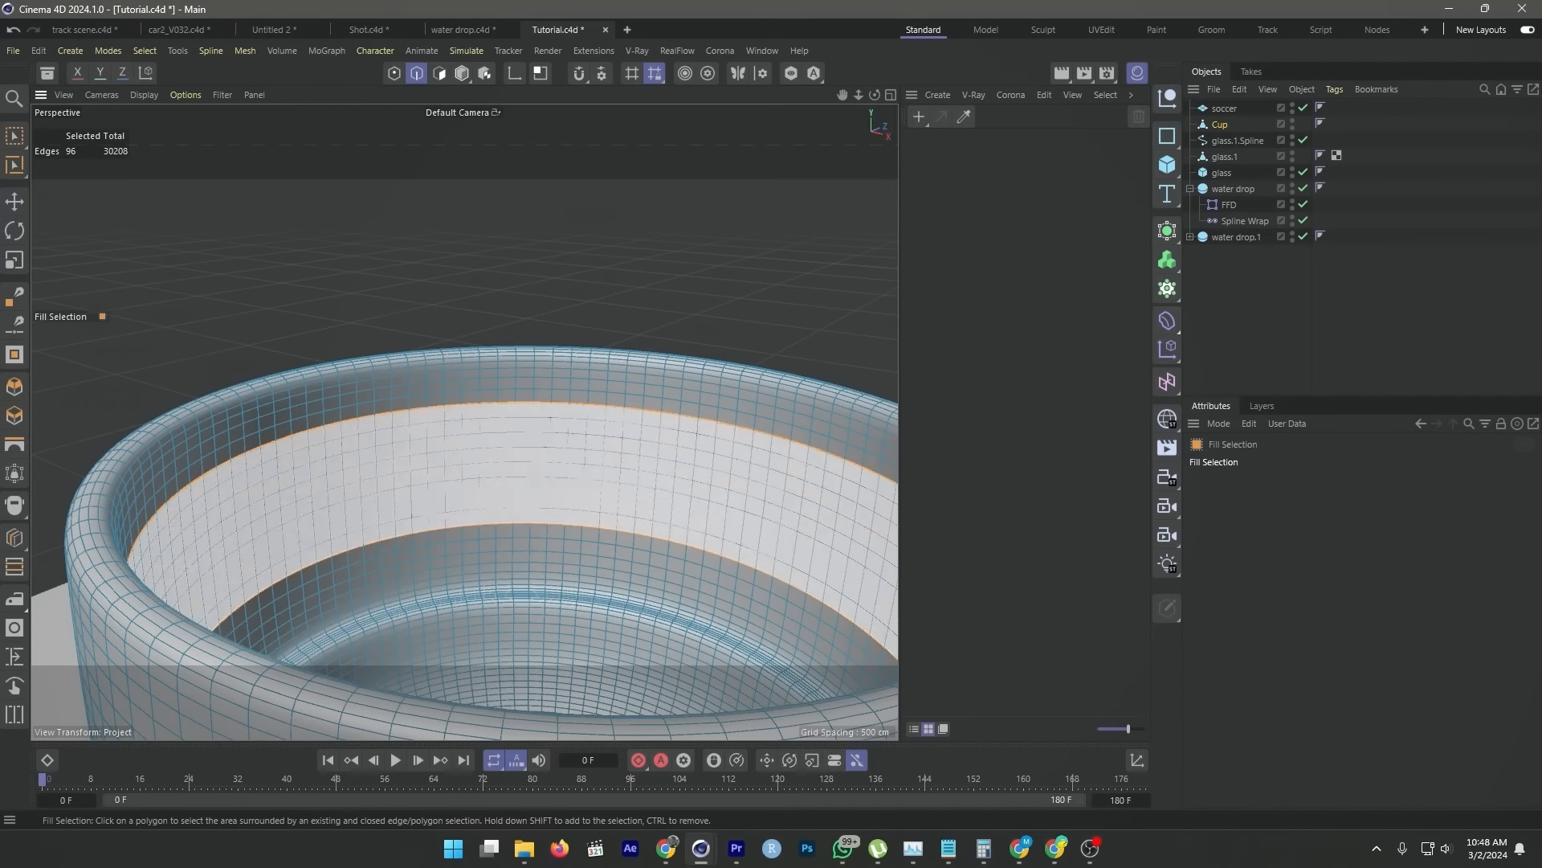
click(277, 463)
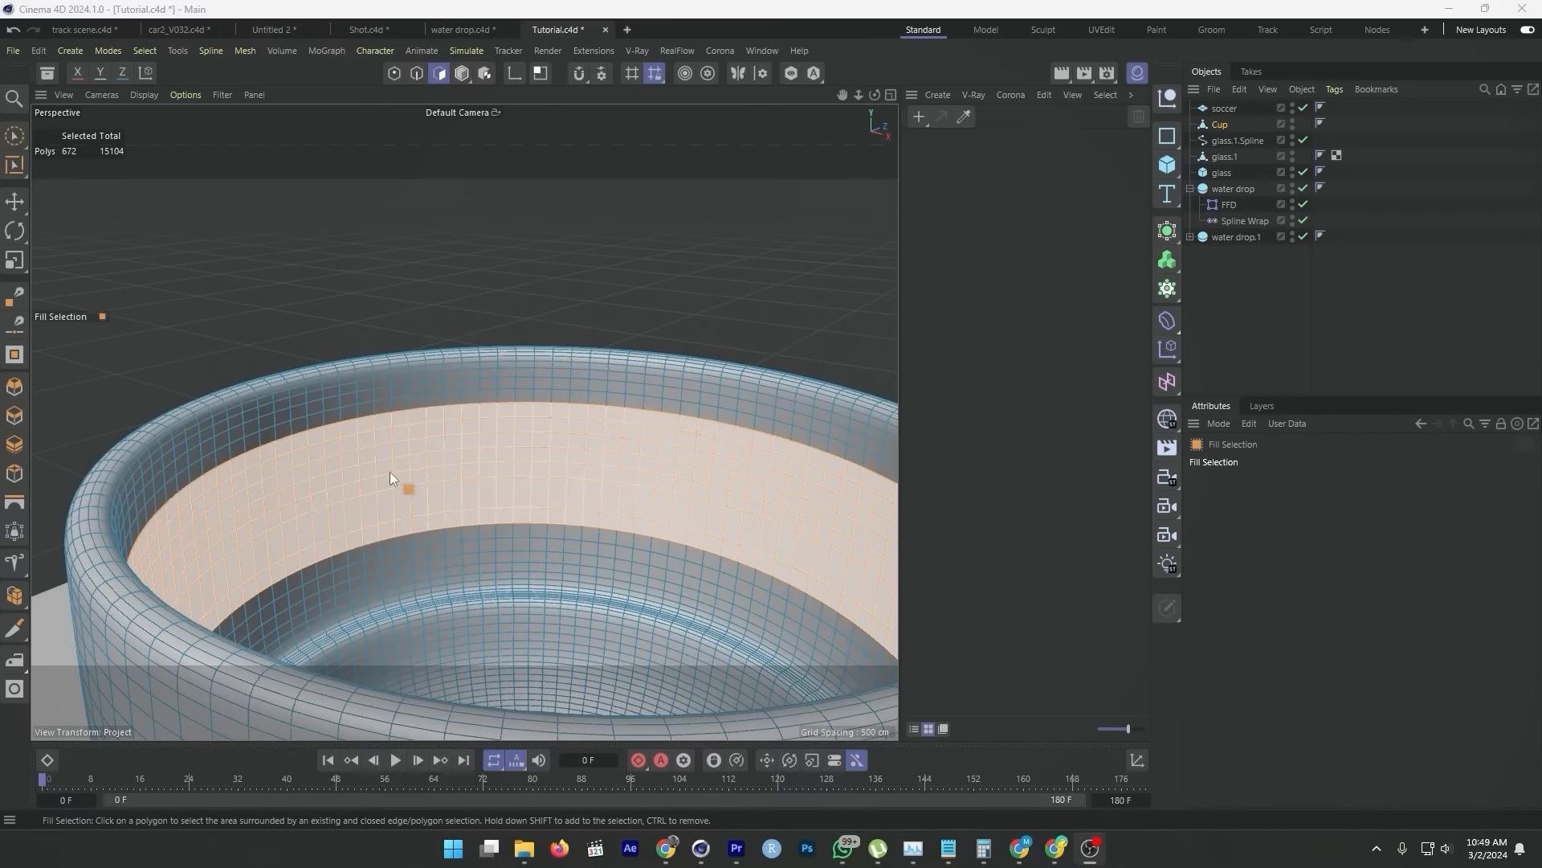
right_click(578, 462)
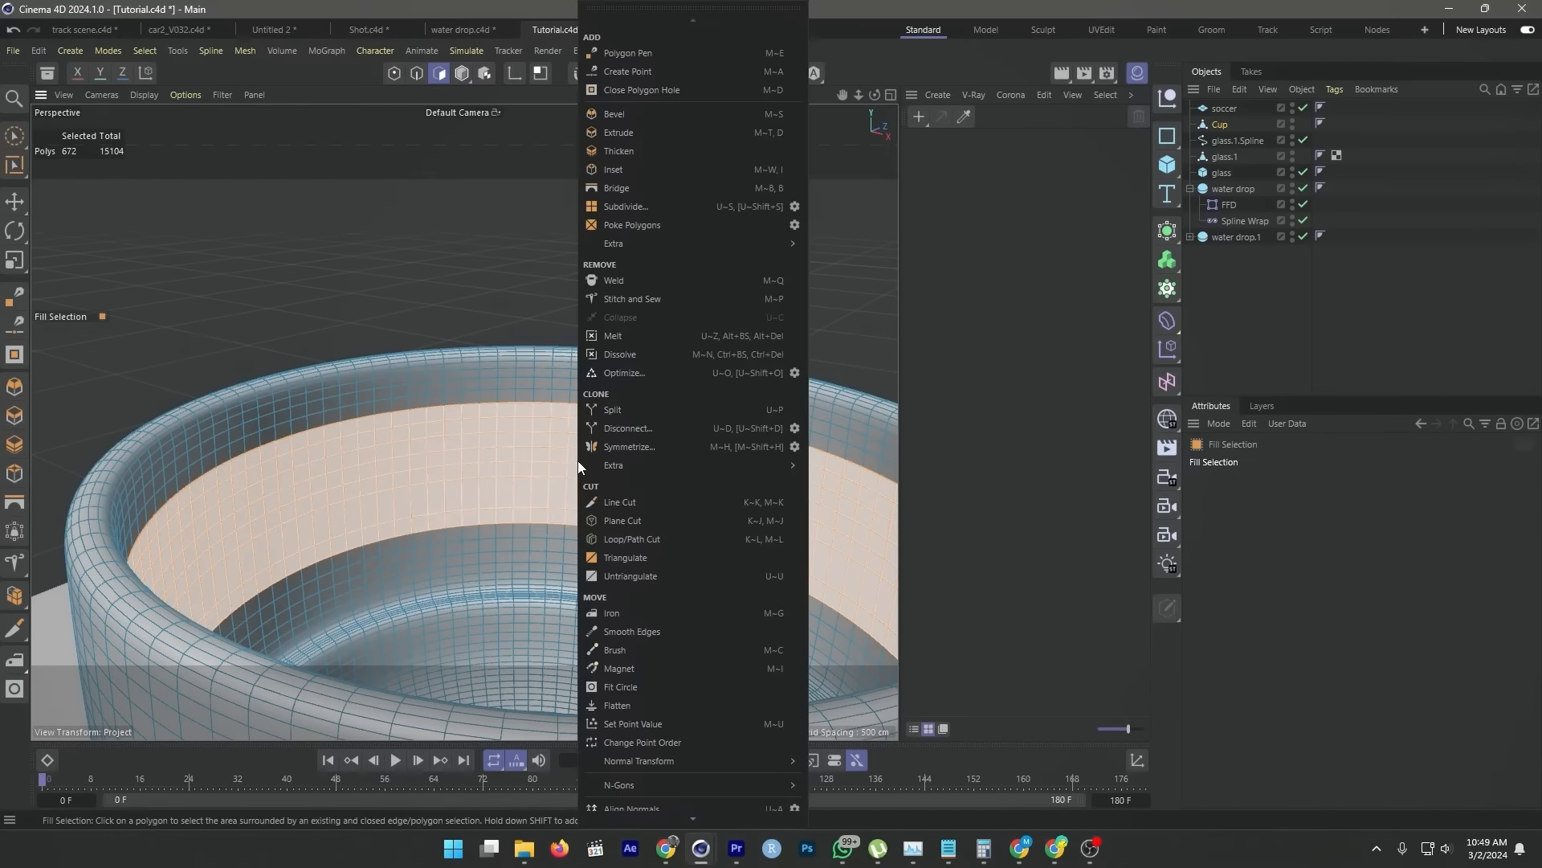
click(622, 408)
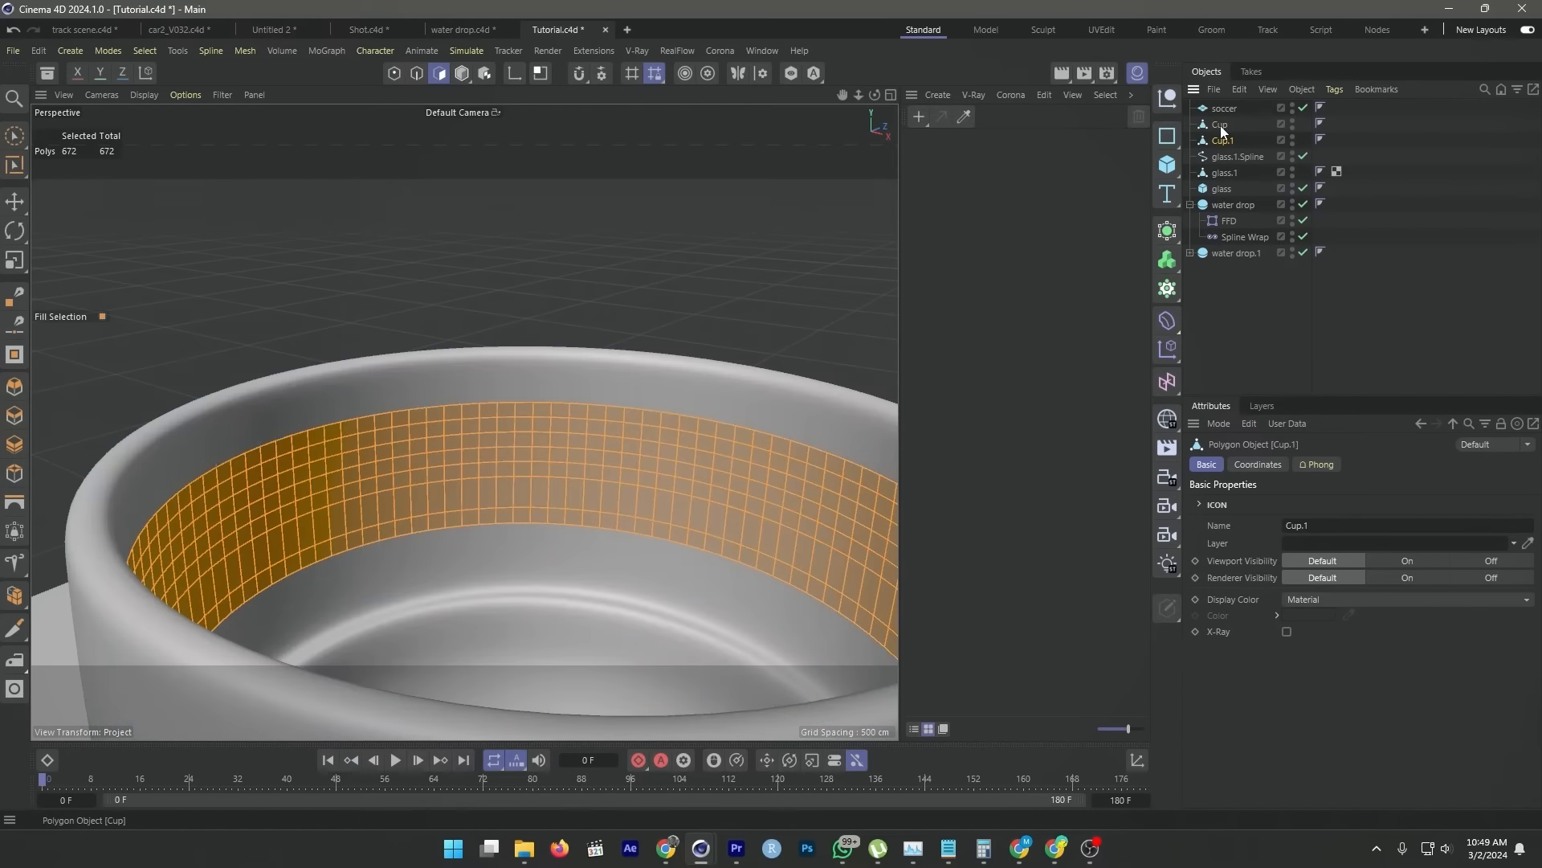
- Loop-select the lower edge loop on the Cup's inner wall and extrude it inward, leaving a small central hole
click(416, 74)
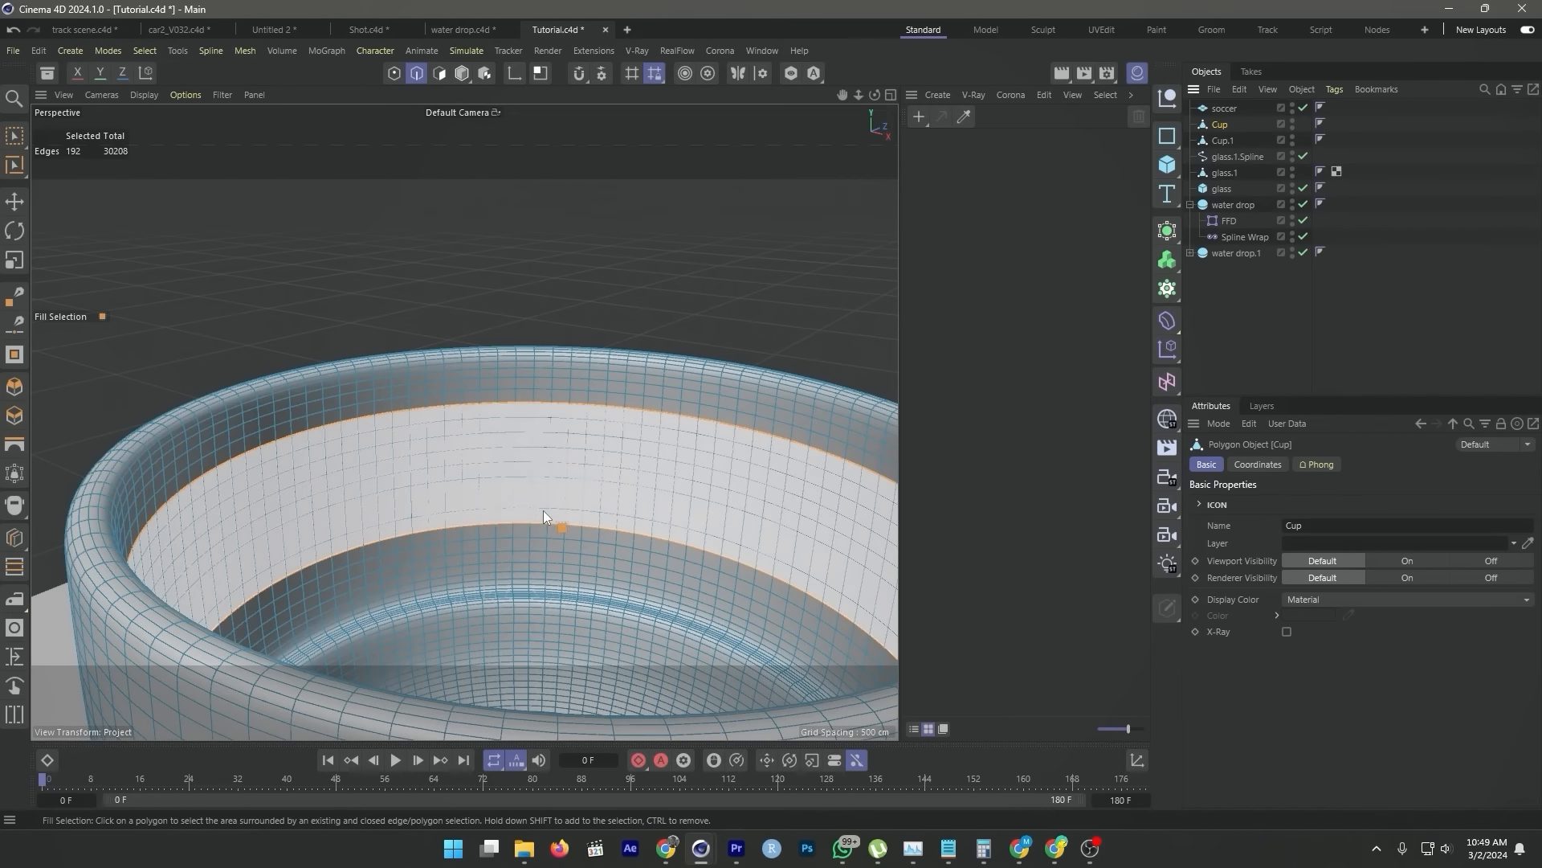
key(u)
key(l)
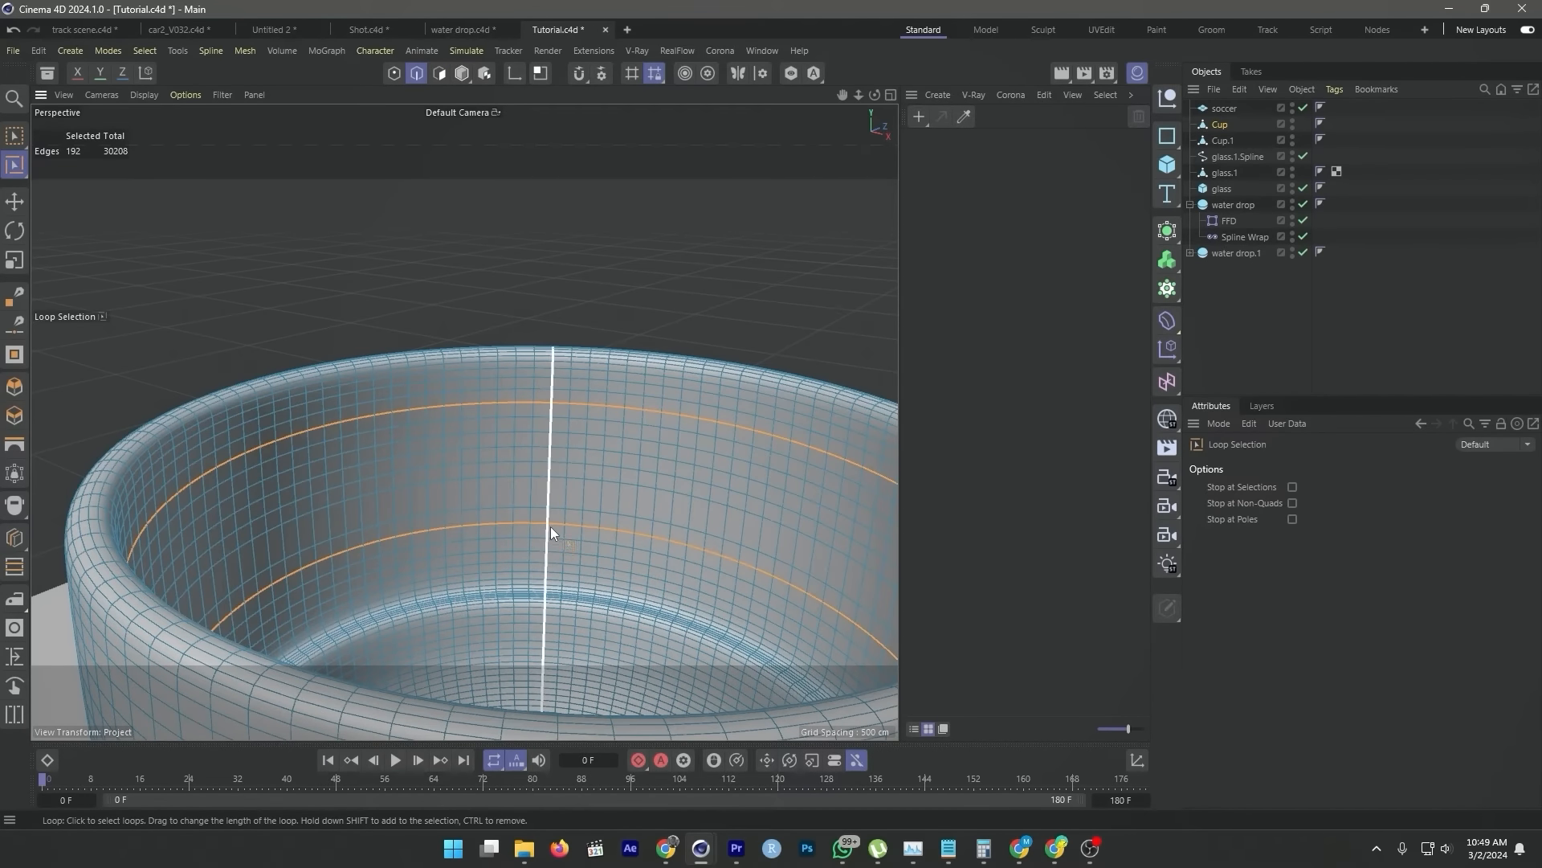
click(552, 522)
key(m)
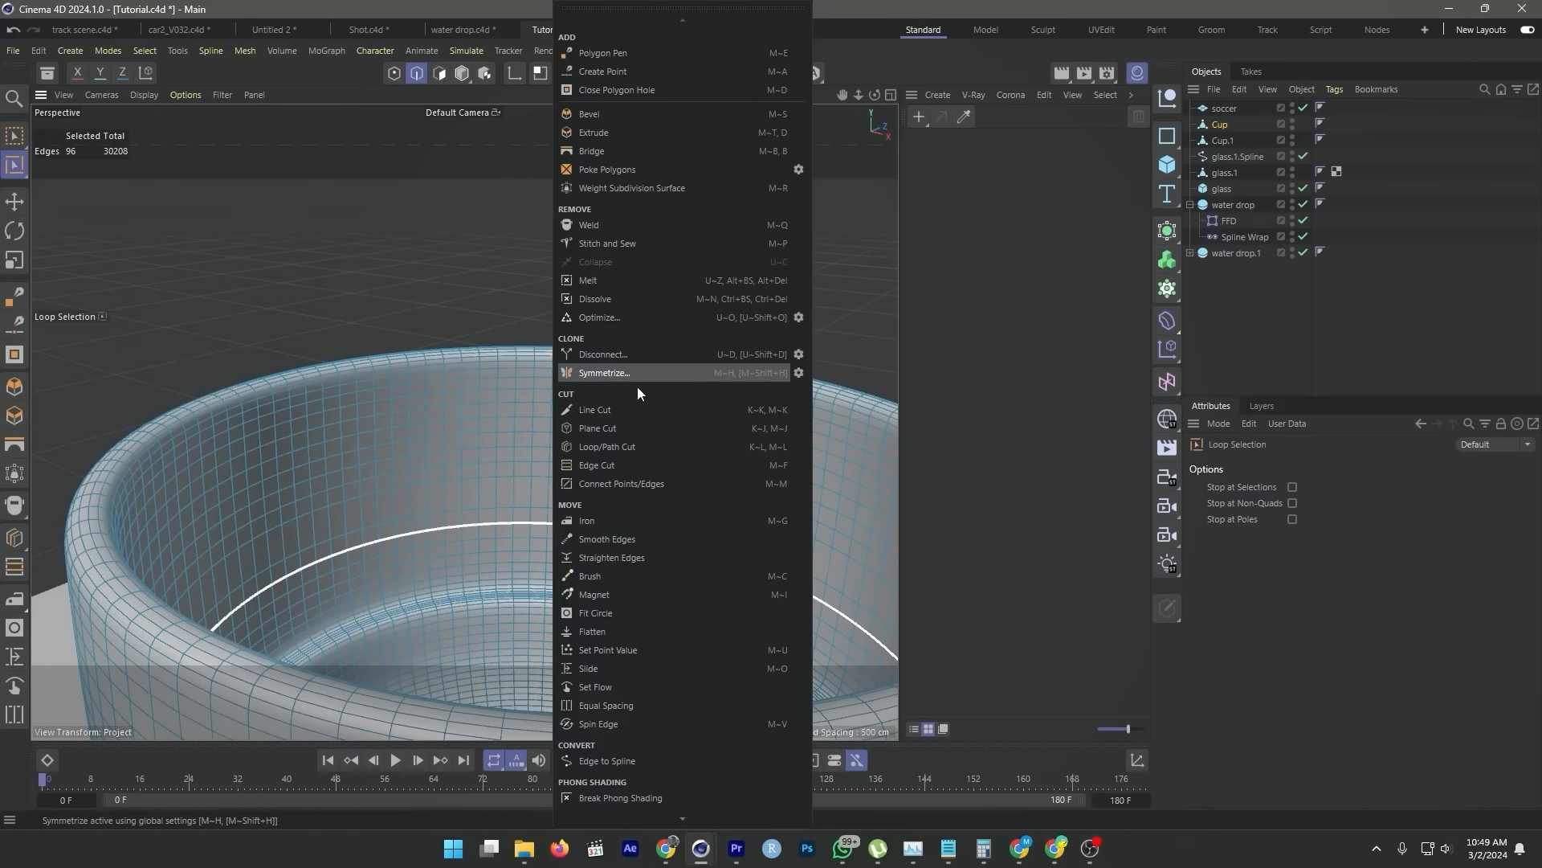
click(628, 134)
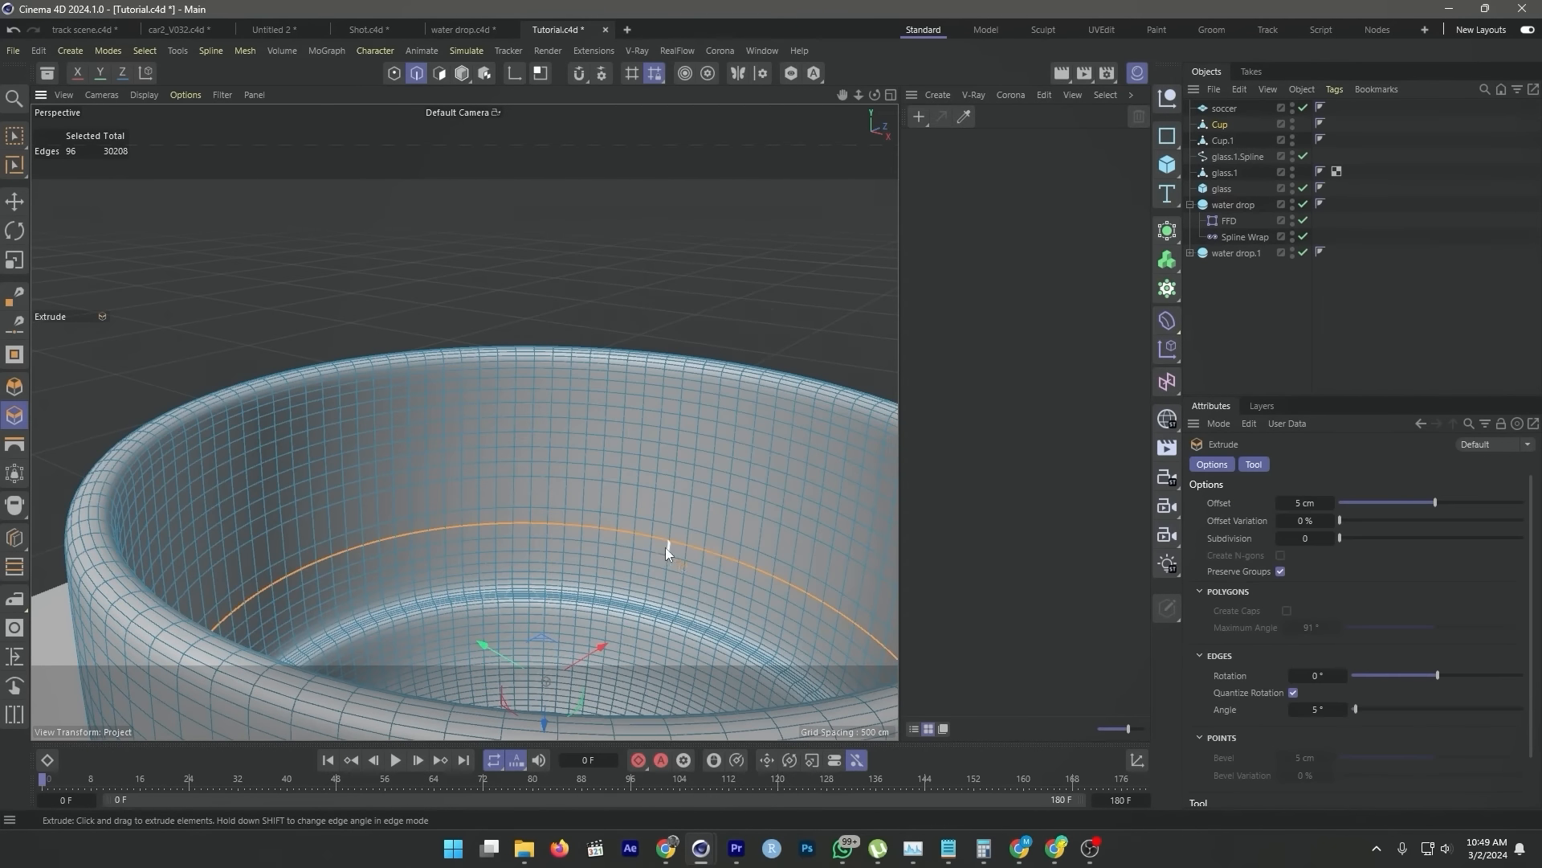
drag(665, 547, 694, 551)
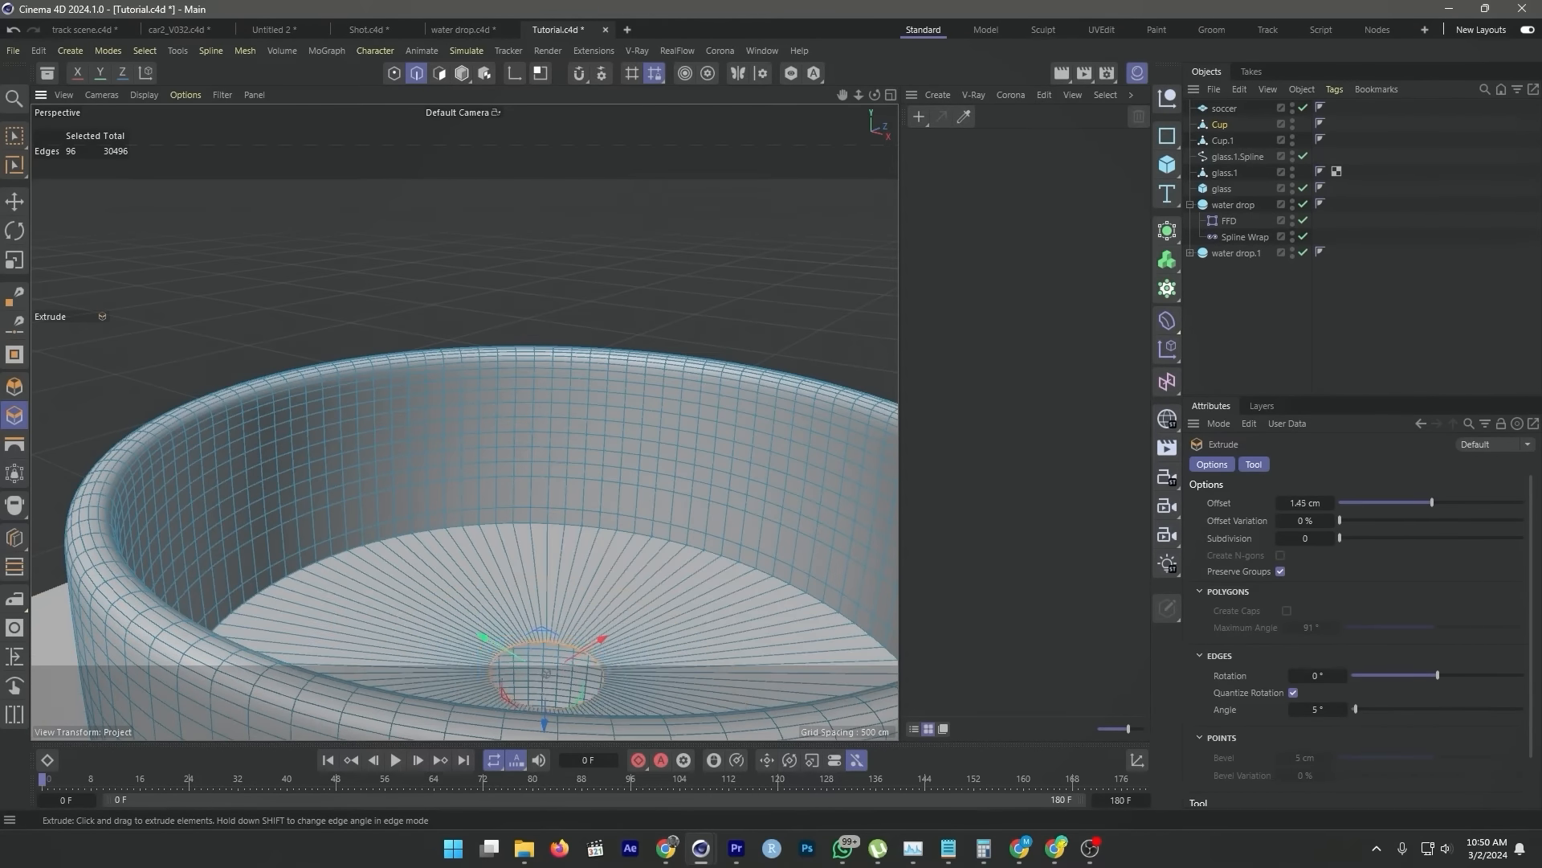
alt+drag(595, 442, 587, 484)
- Close the central hole in the Cup's inner surface using Close Polygon Hole with the Grid polygon type
key(m)
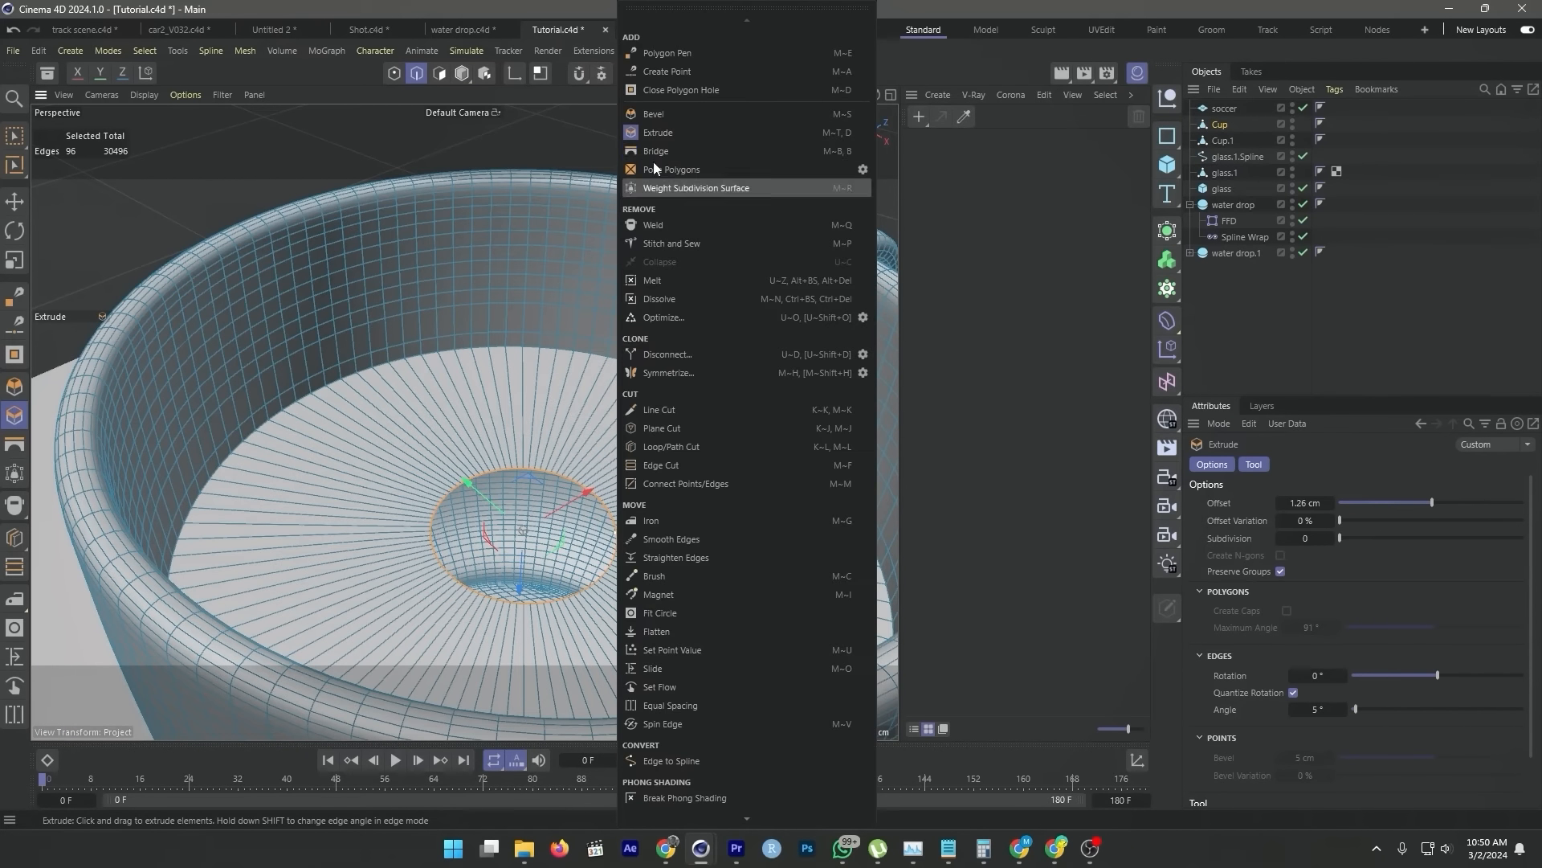
click(671, 91)
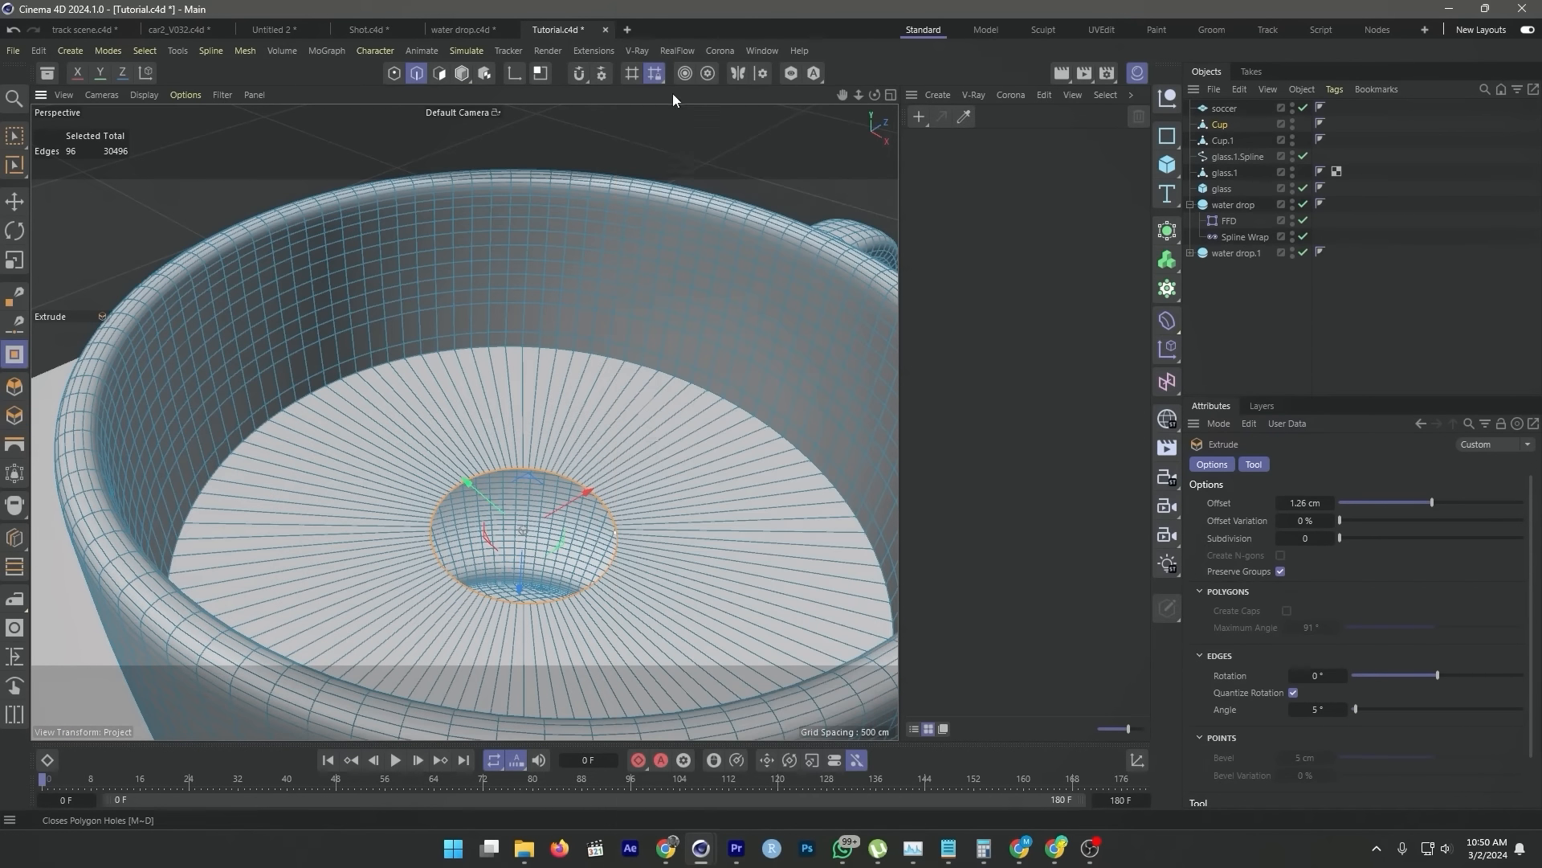
click(613, 515)
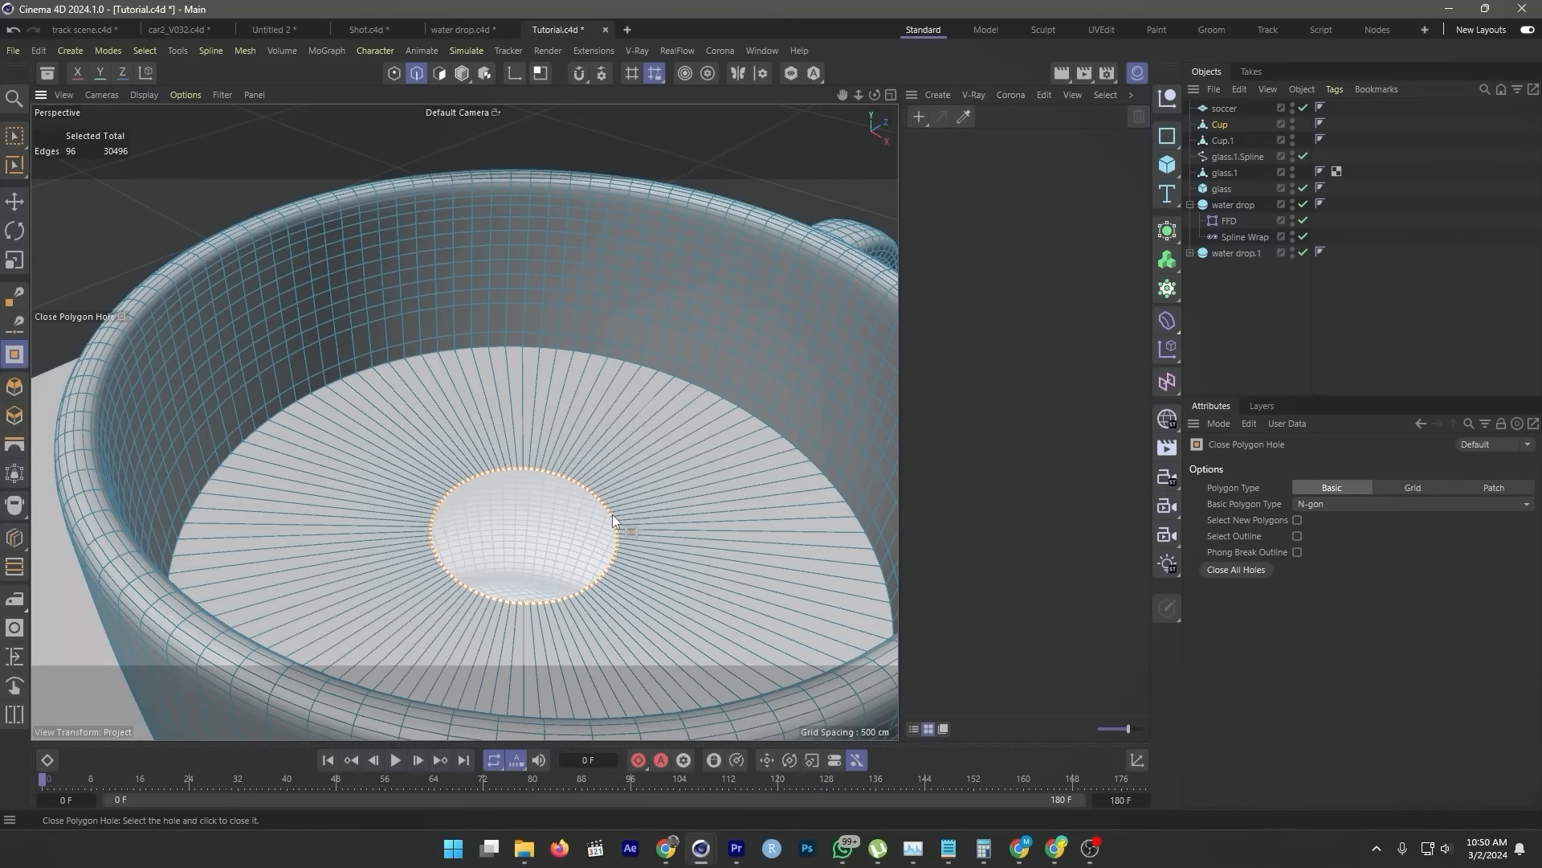
click(613, 514)
scroll(609, 501, up, 5)
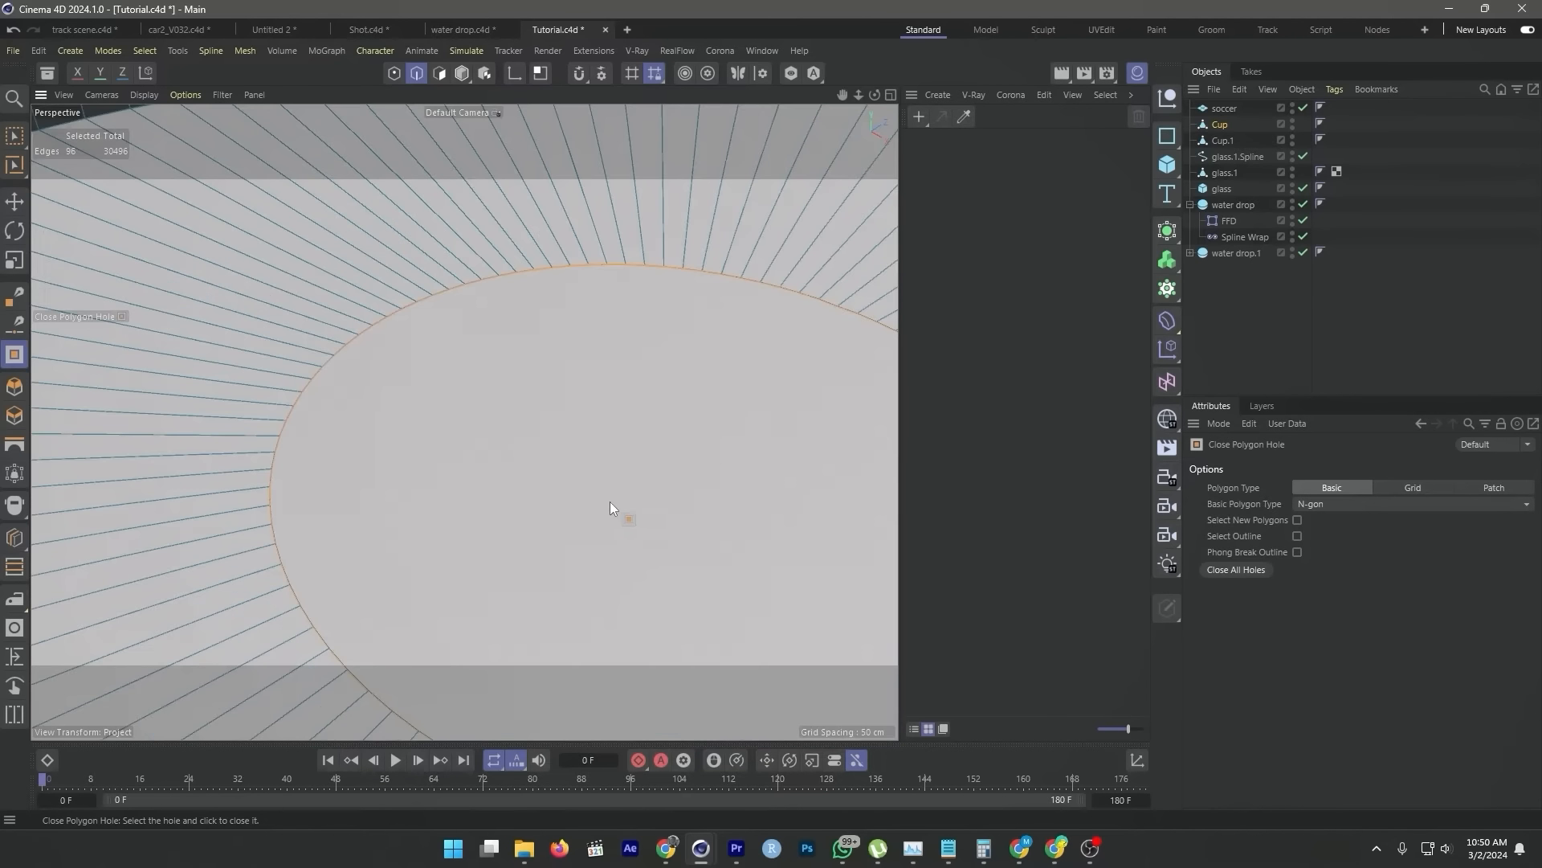
scroll(553, 436, down, 2)
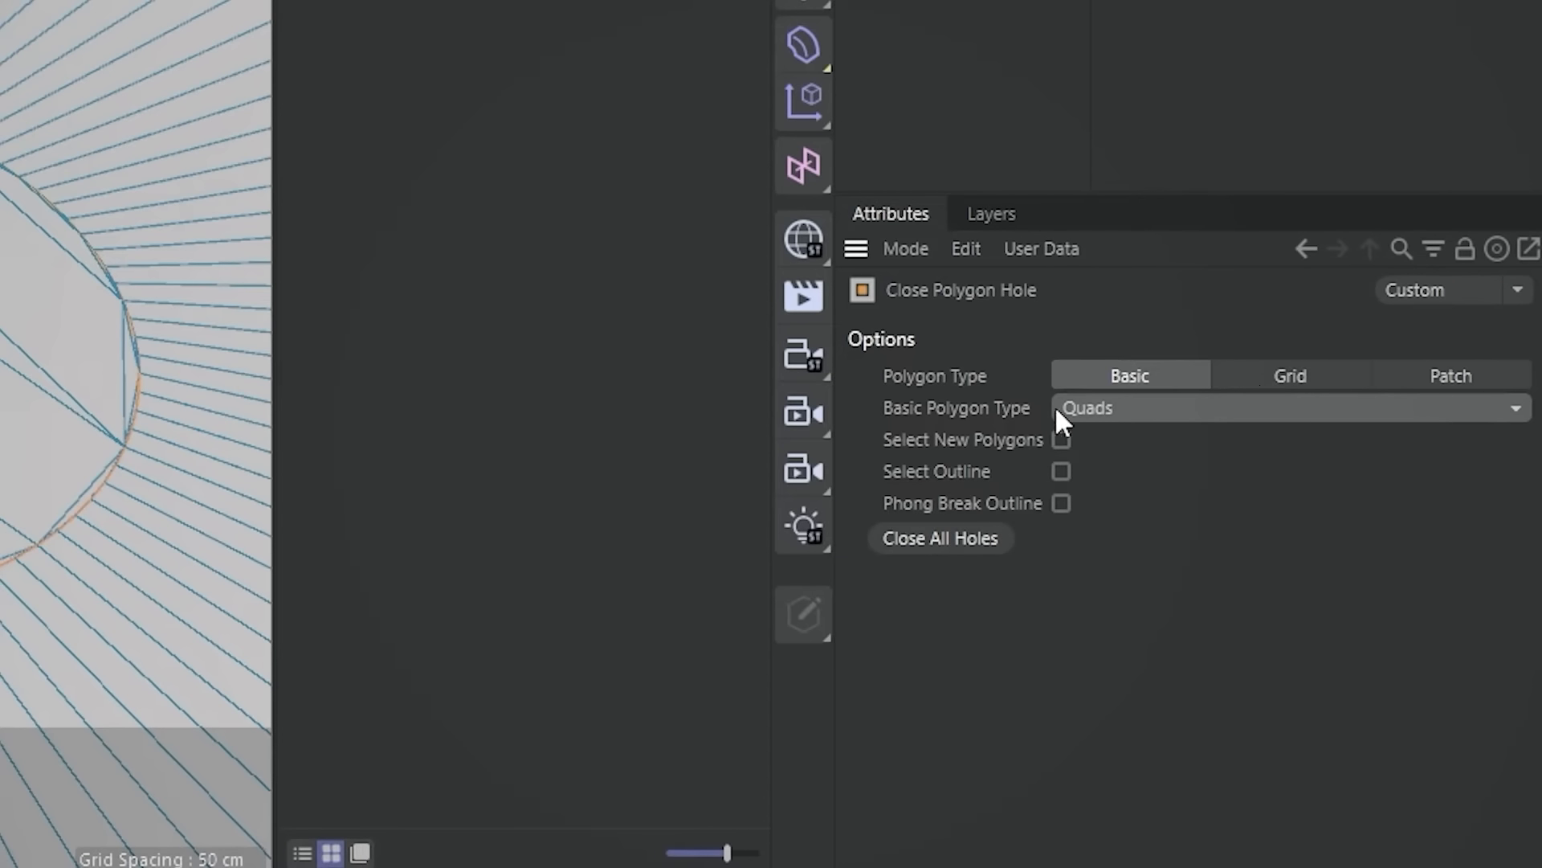
click(1266, 381)
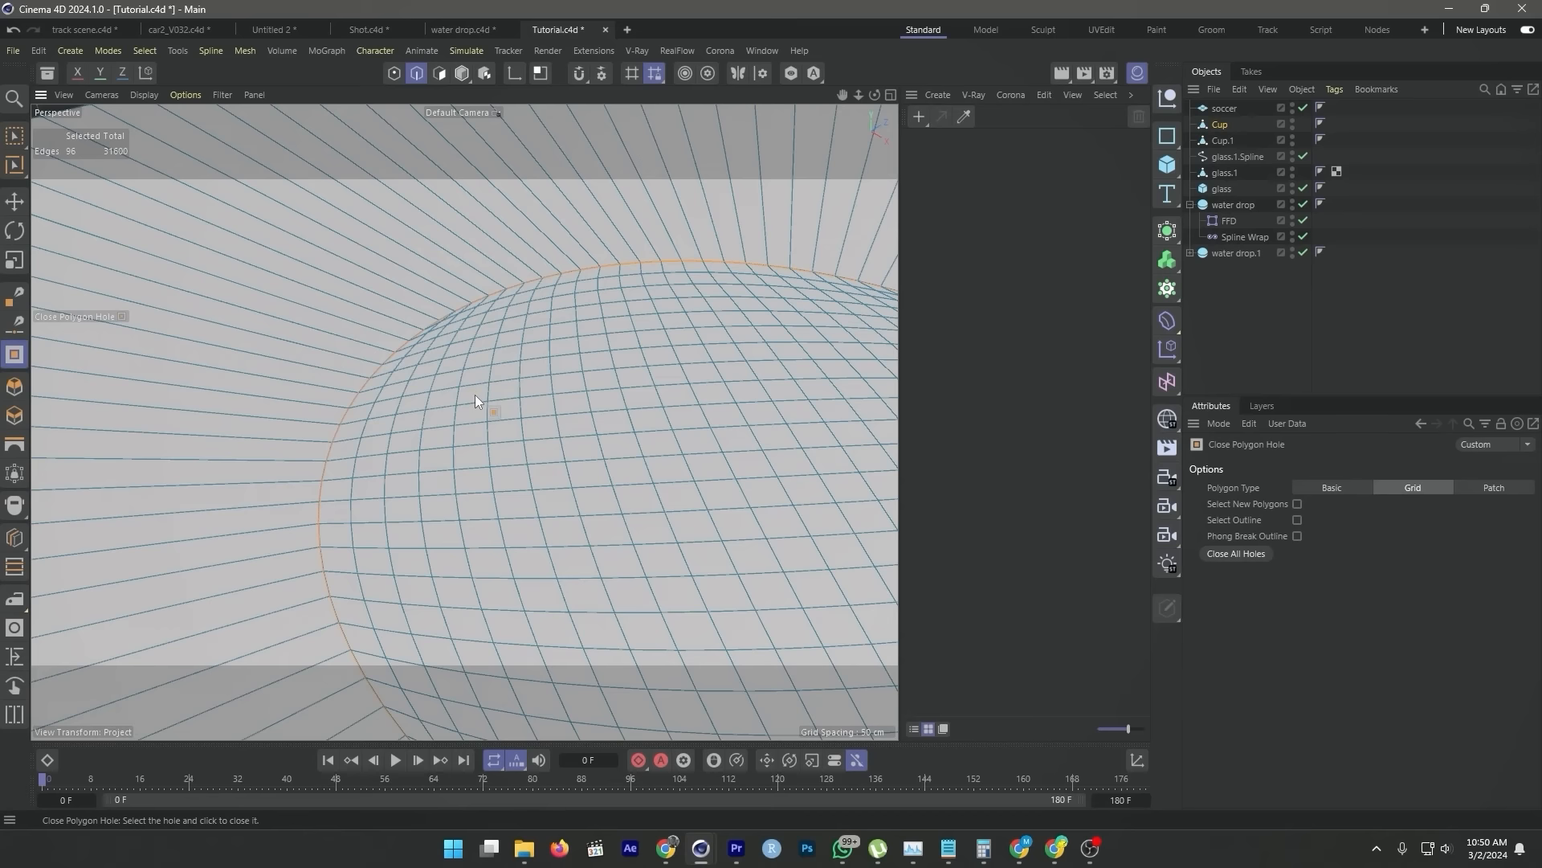
scroll(493, 430, down, 5)
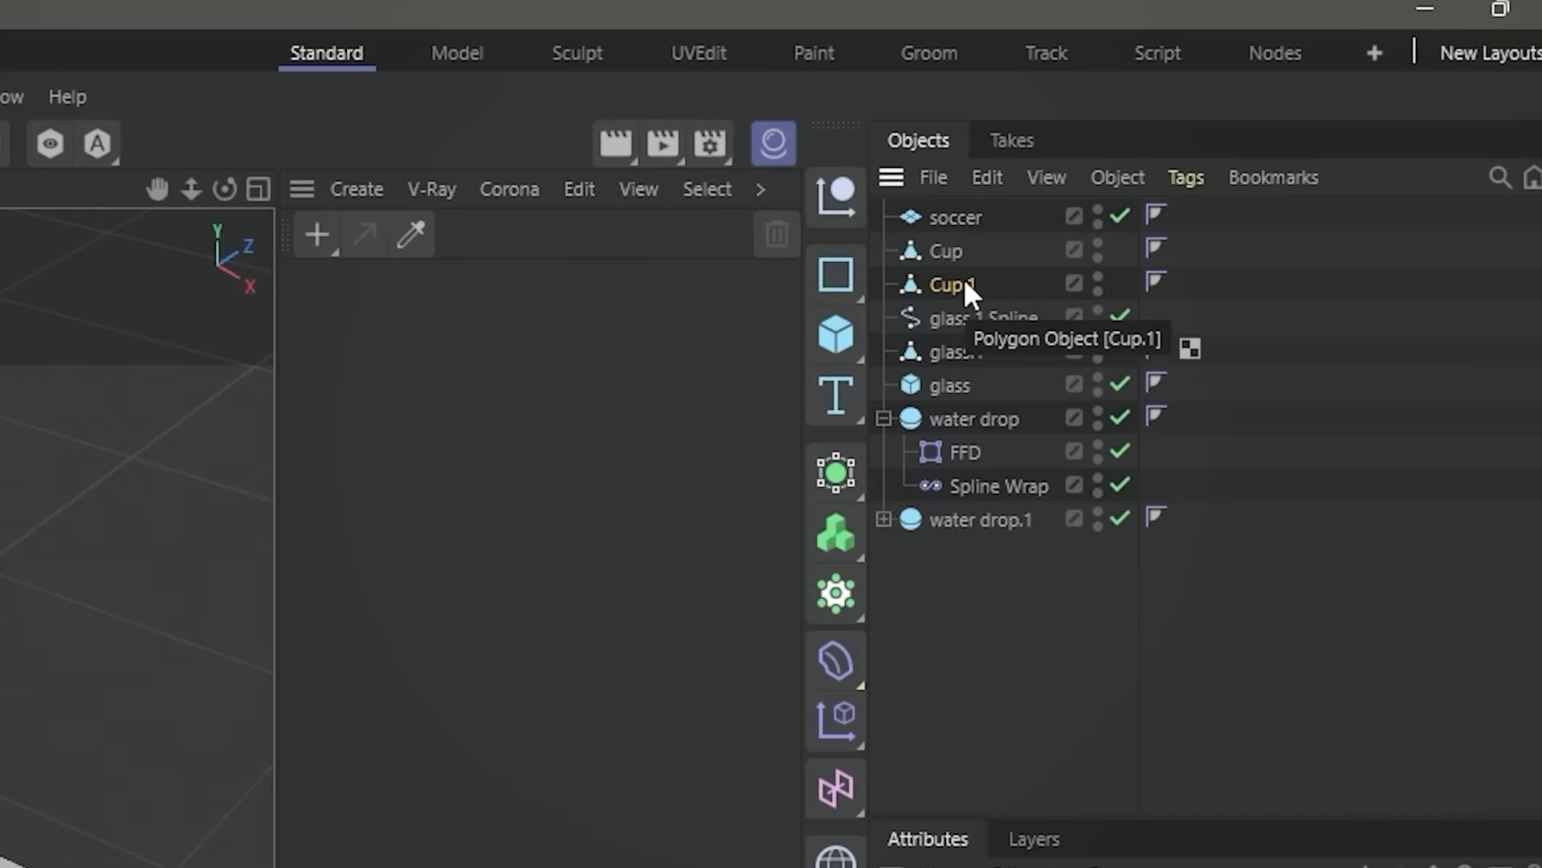
- Loop-select the edges of the split-off wall band Cup.1 and close its lower opening with Grid-type polygons
click(376, 148)
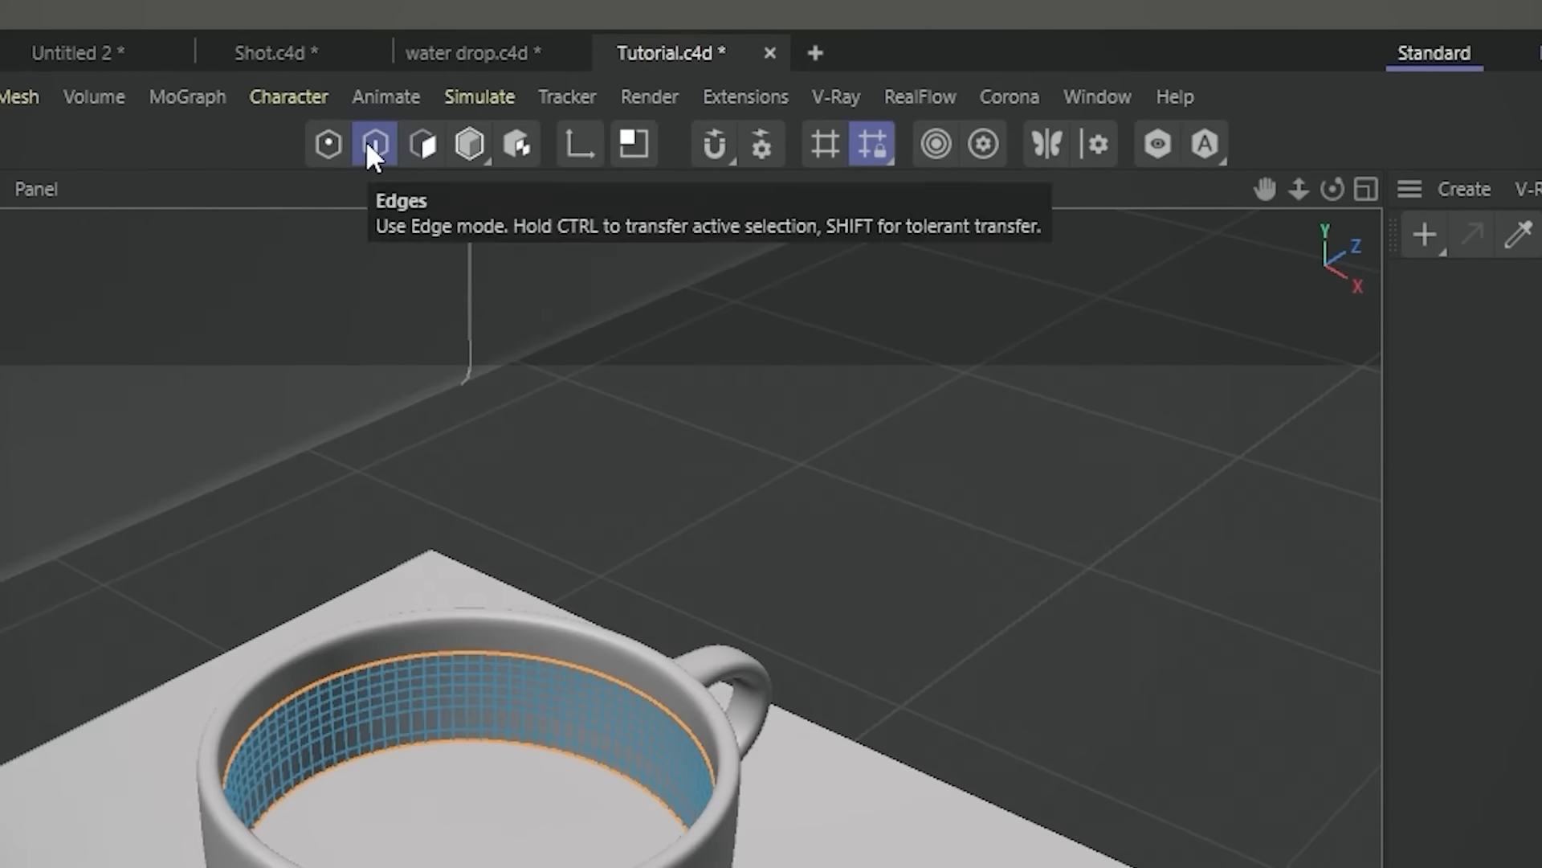
scroll(321, 561, up, 5)
key(u)
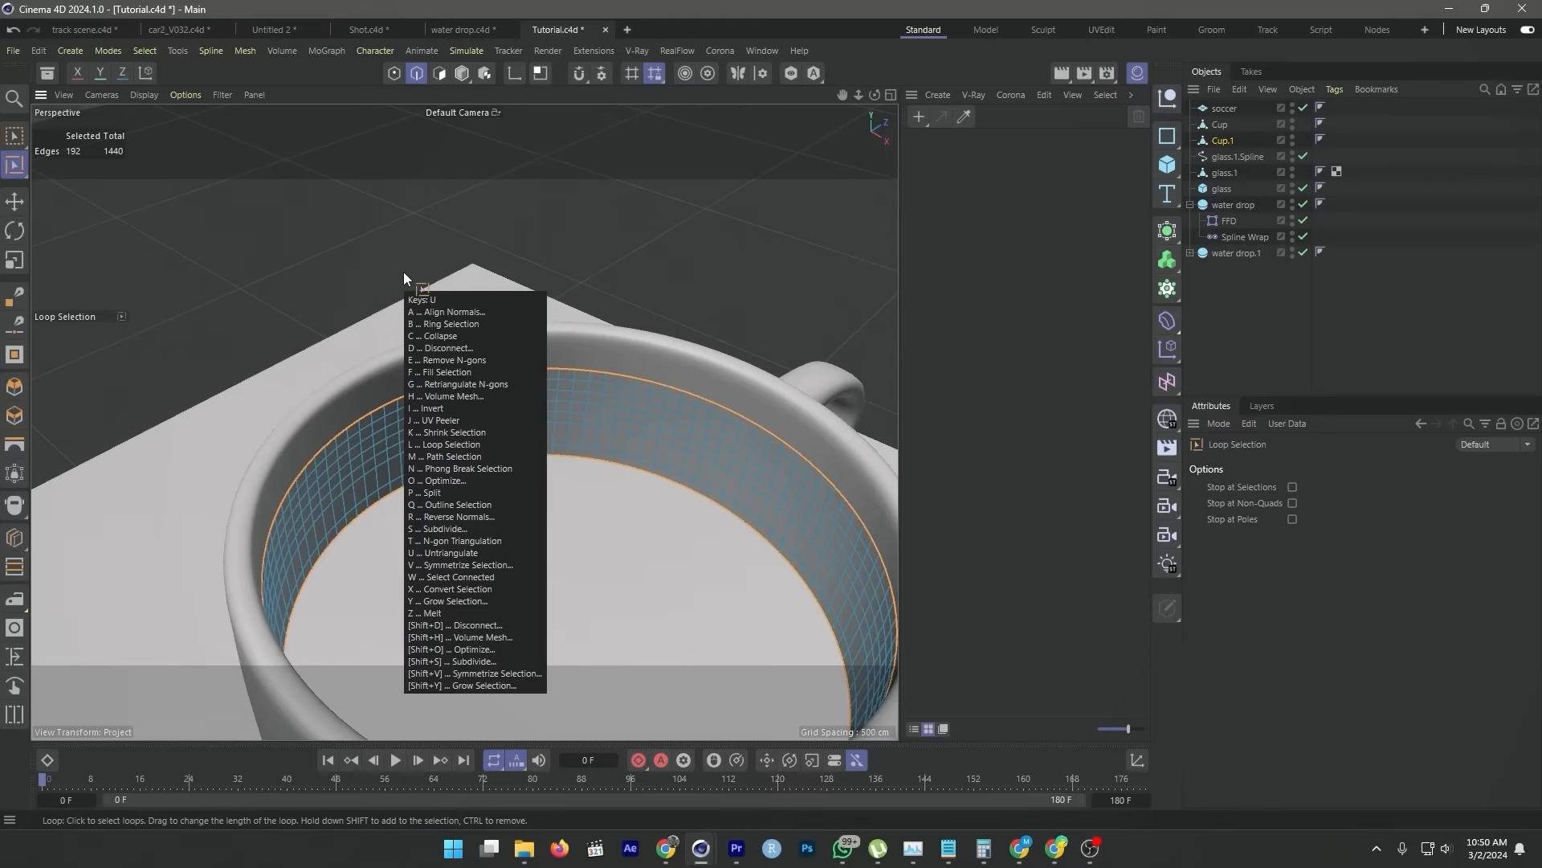
key(l)
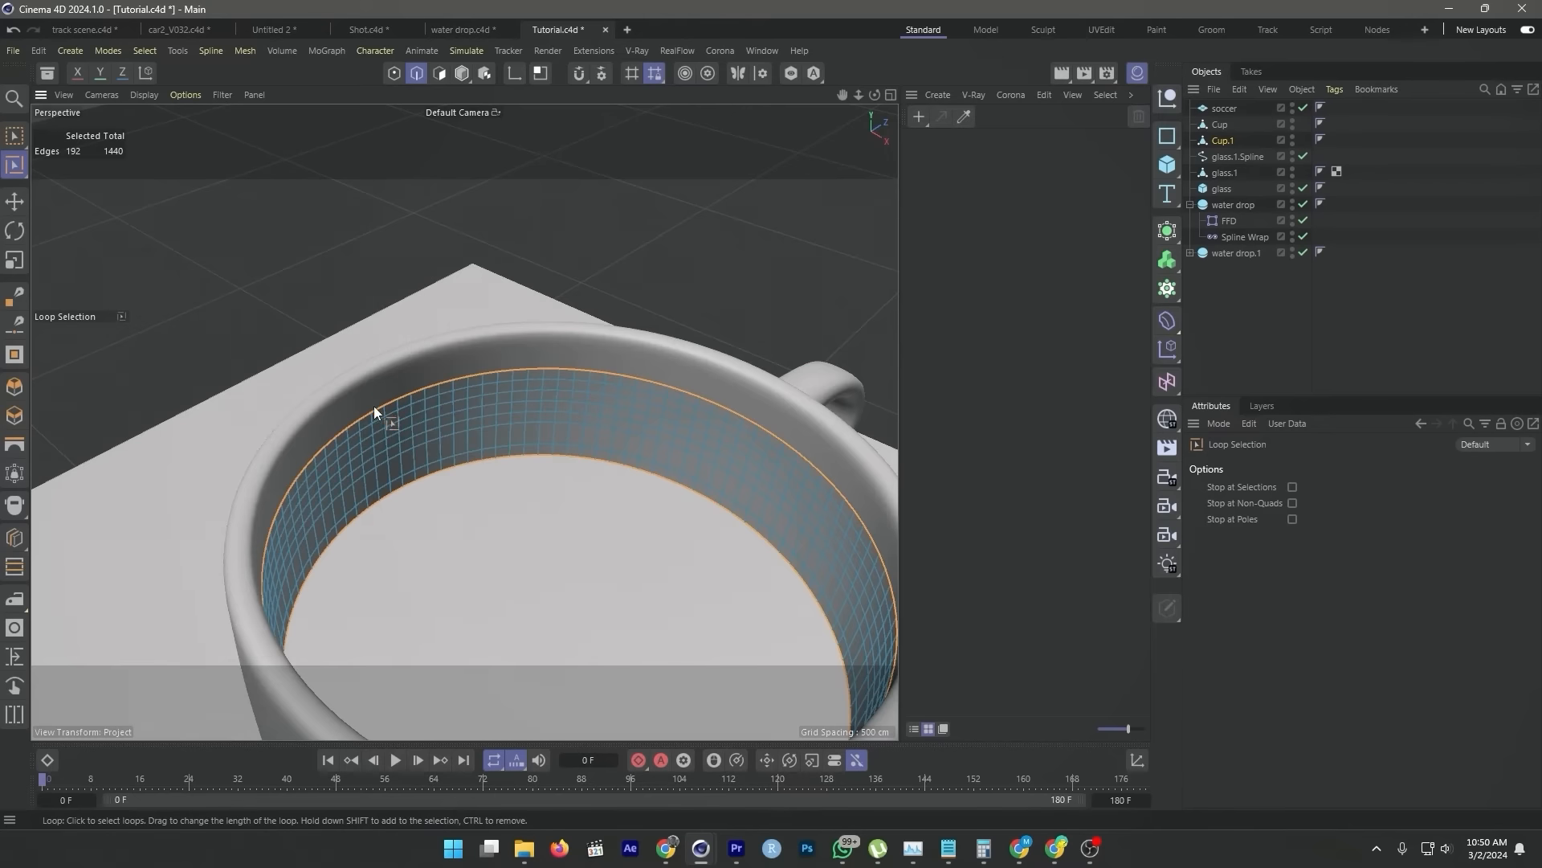
click(375, 407)
right_click(413, 393)
click(409, 487)
right_click(414, 479)
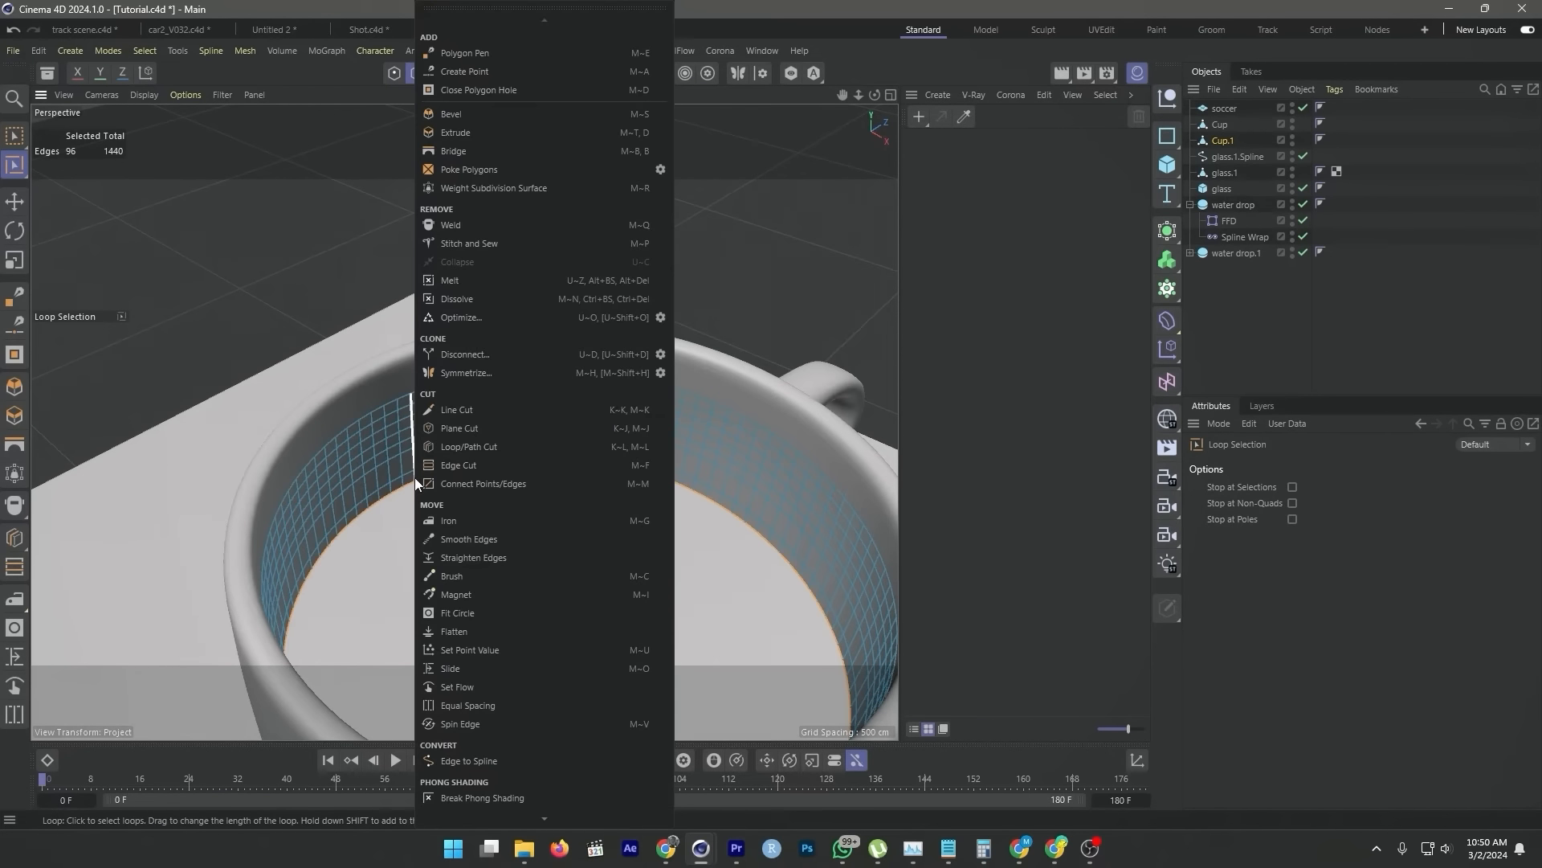
click(490, 354)
click(430, 479)
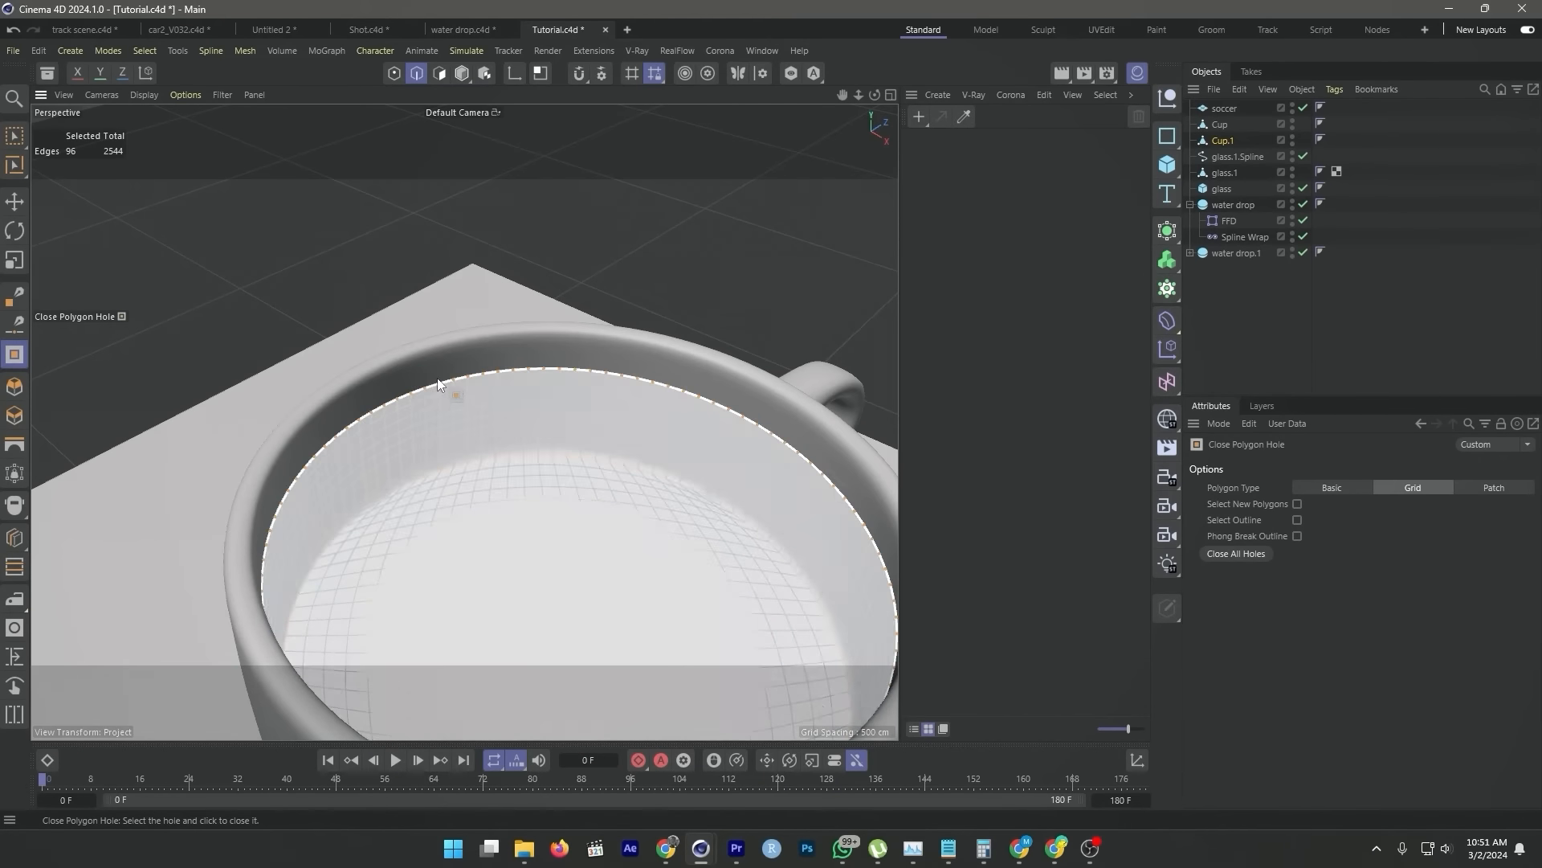
- Close the upper opening of the split-off wall band with Grid-type polygons
click(437, 378)
alt+drag(514, 421, 726, 73)
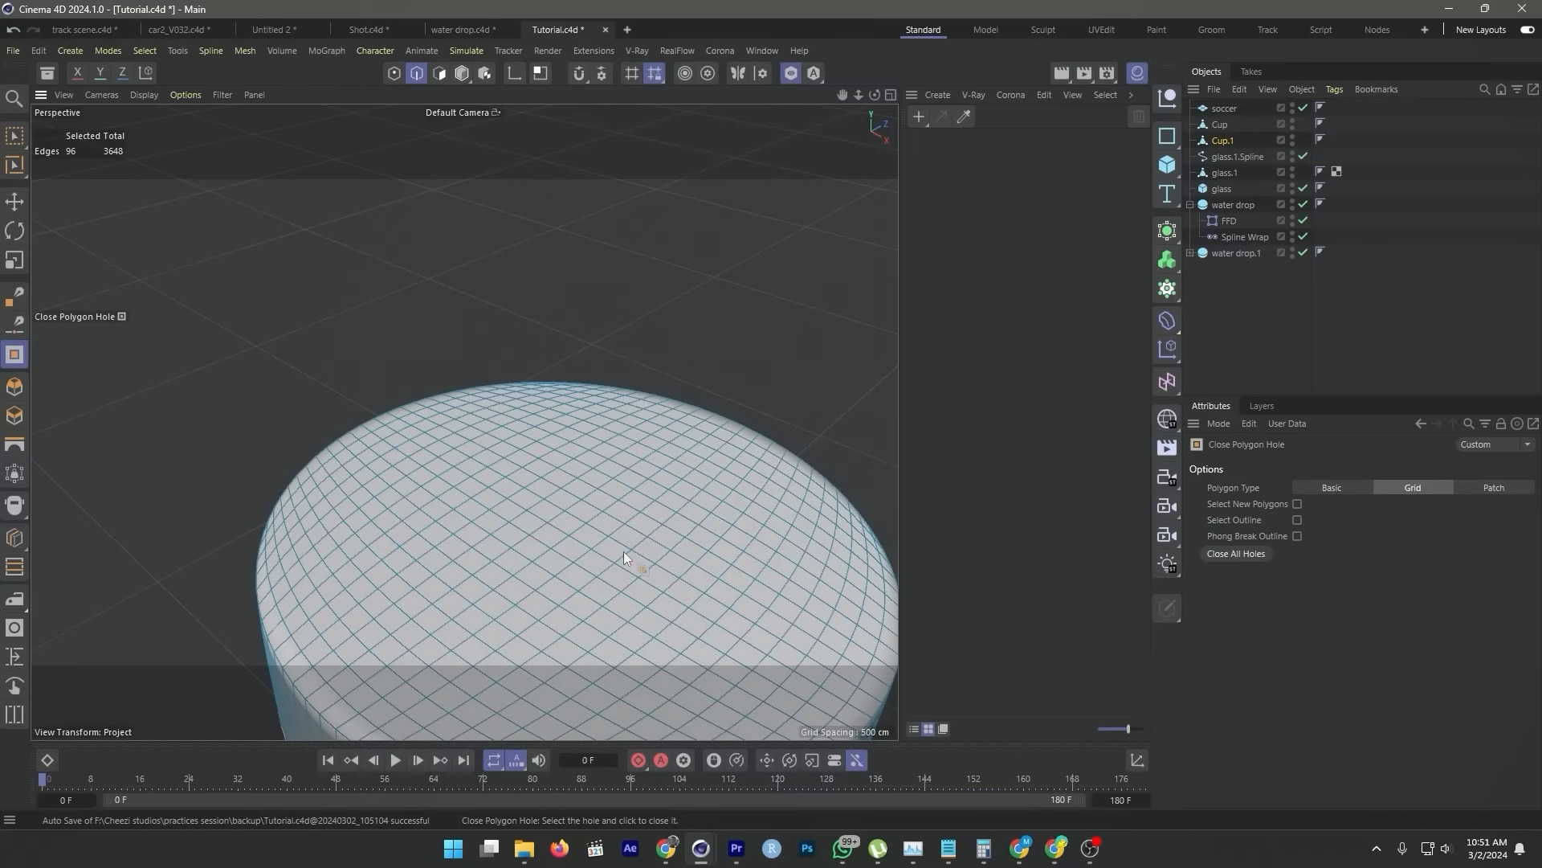
scroll(623, 551, down, 6)
alt+drag(708, 609, 622, 607)
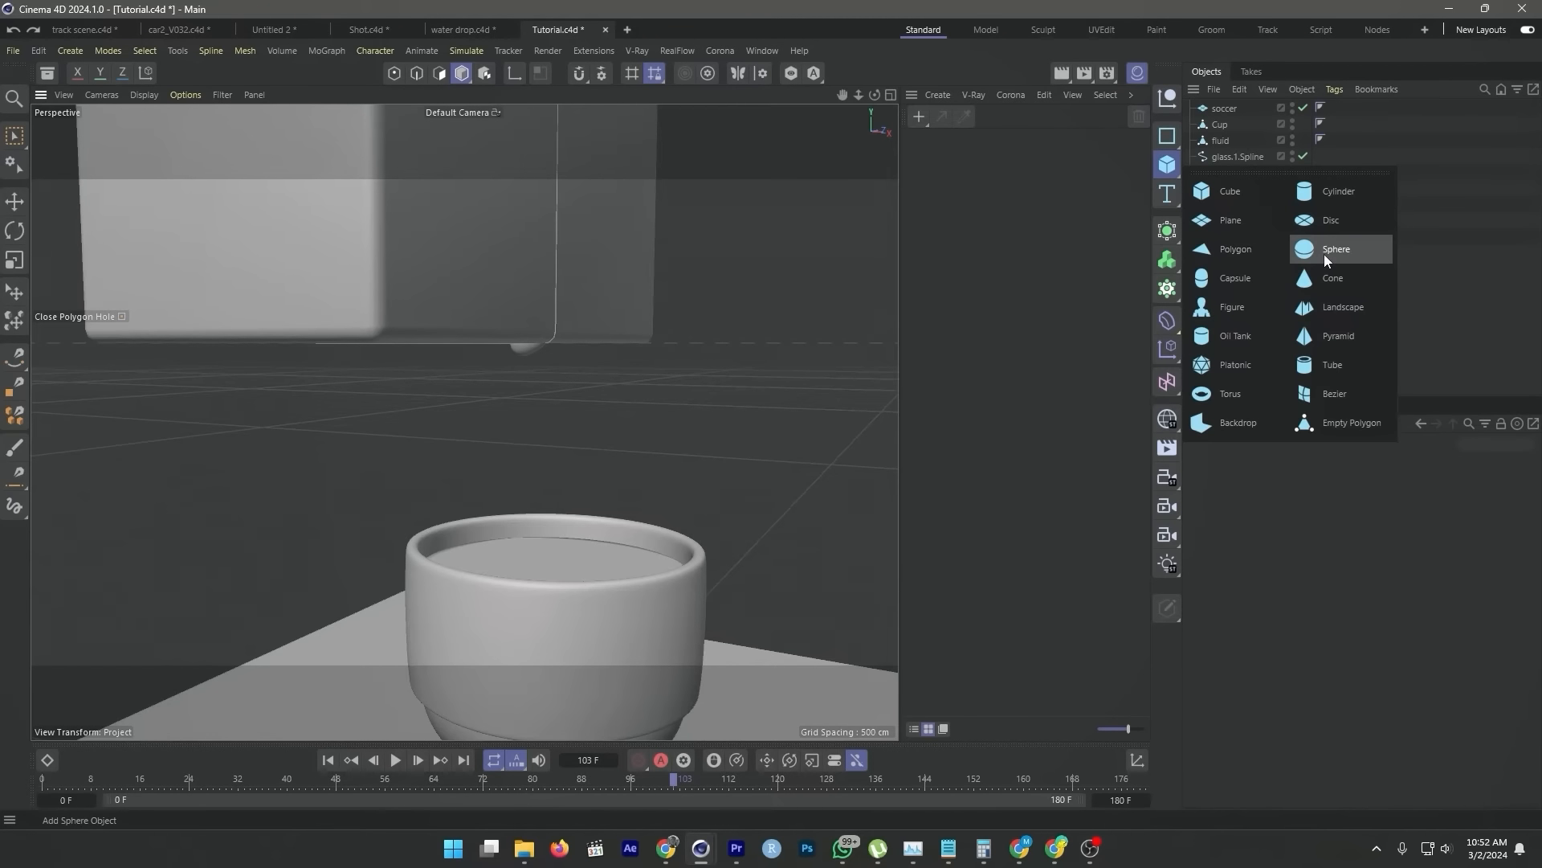
- Add a Sphere with a radius of about 15.7 cm and align it with the water drop beneath the glass block
click(1321, 248)
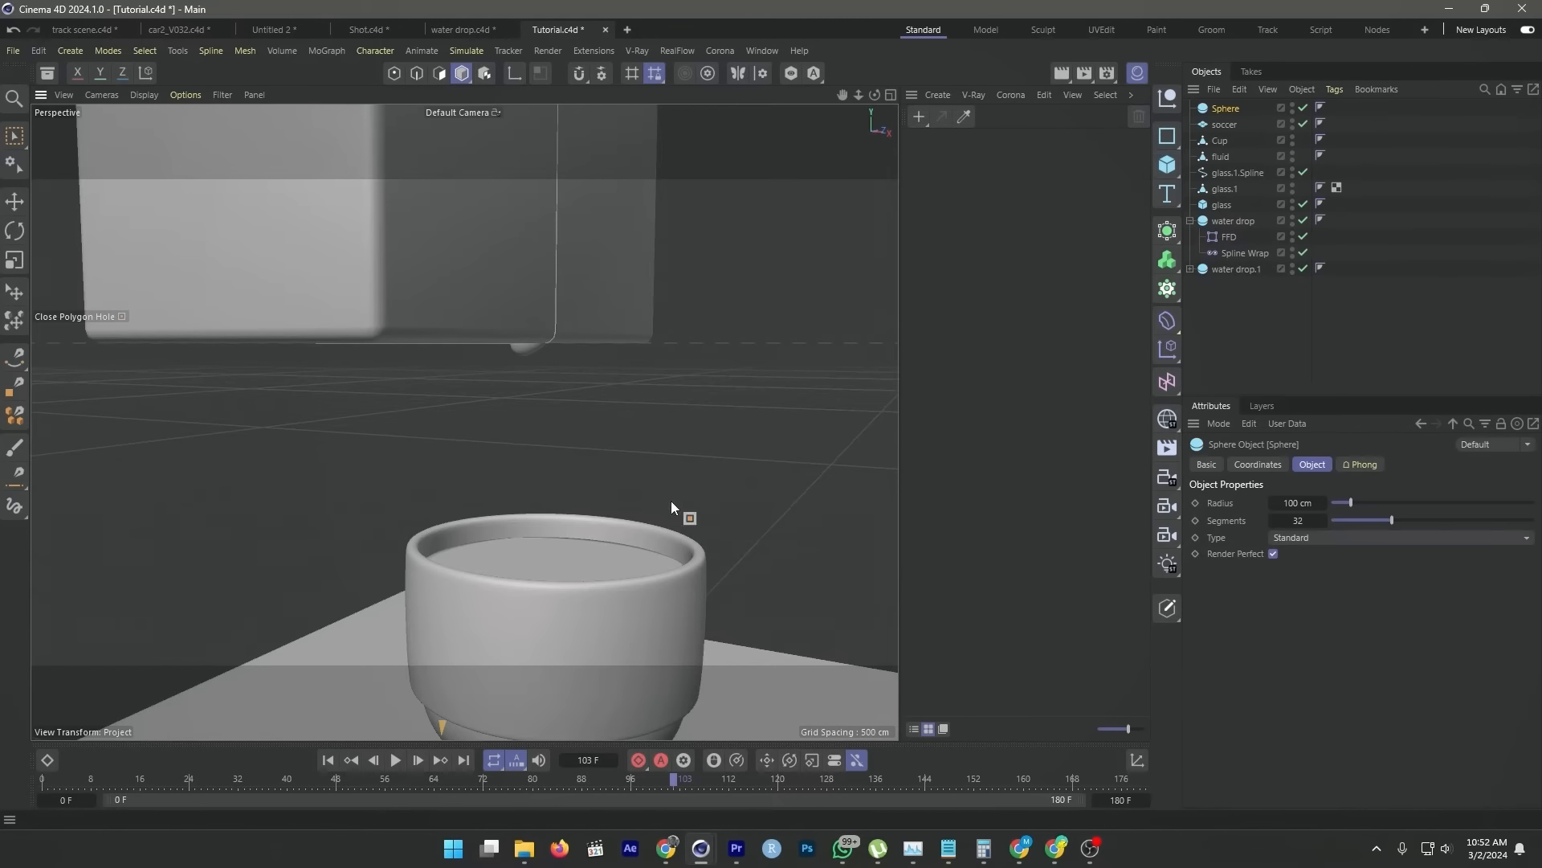
drag(539, 652, 555, 425)
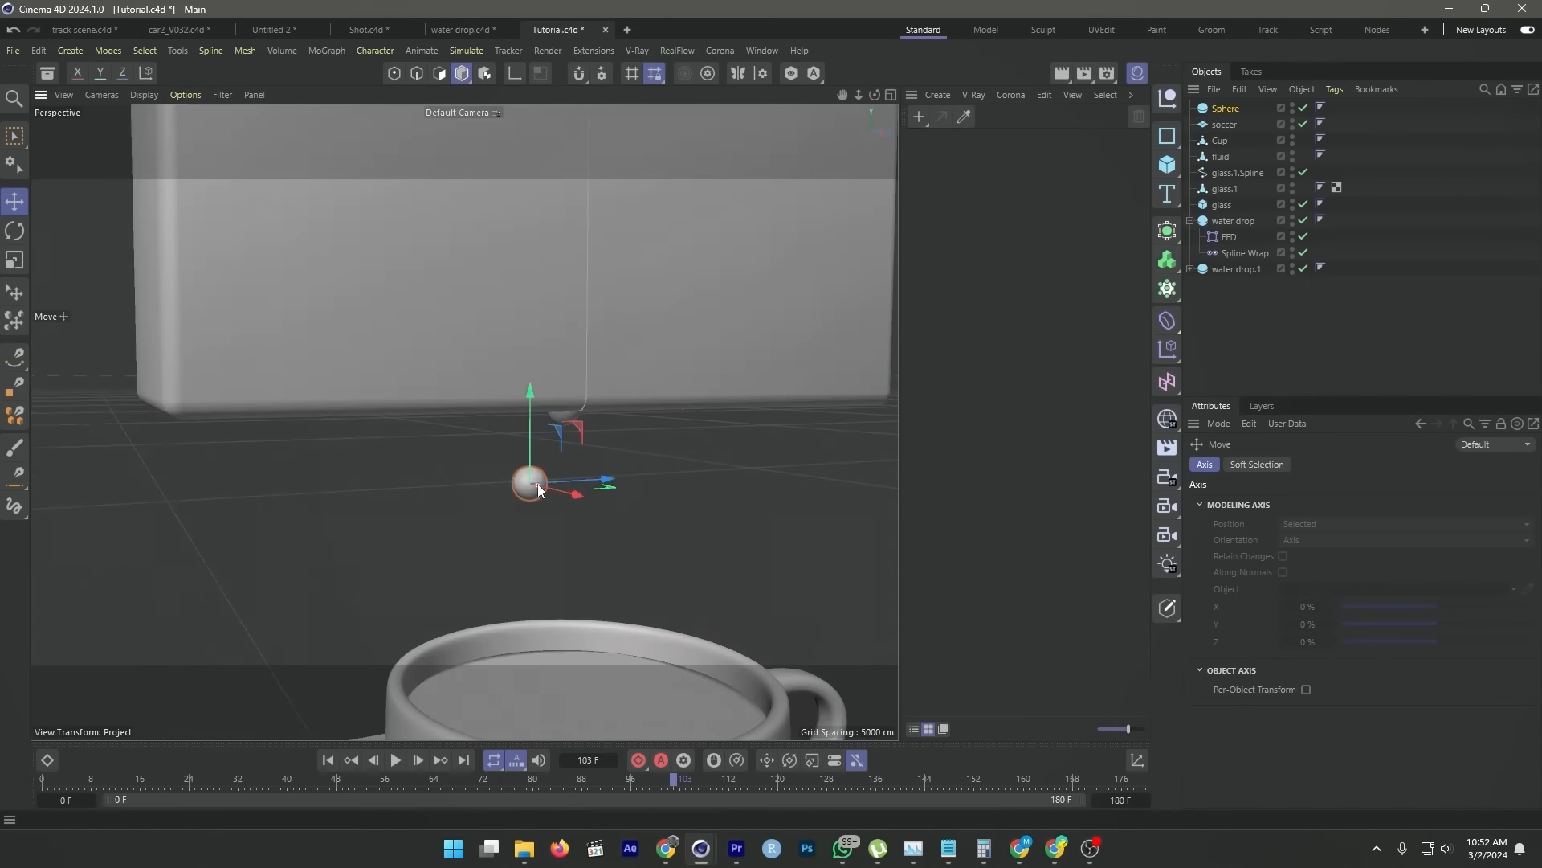
drag(578, 494, 618, 511)
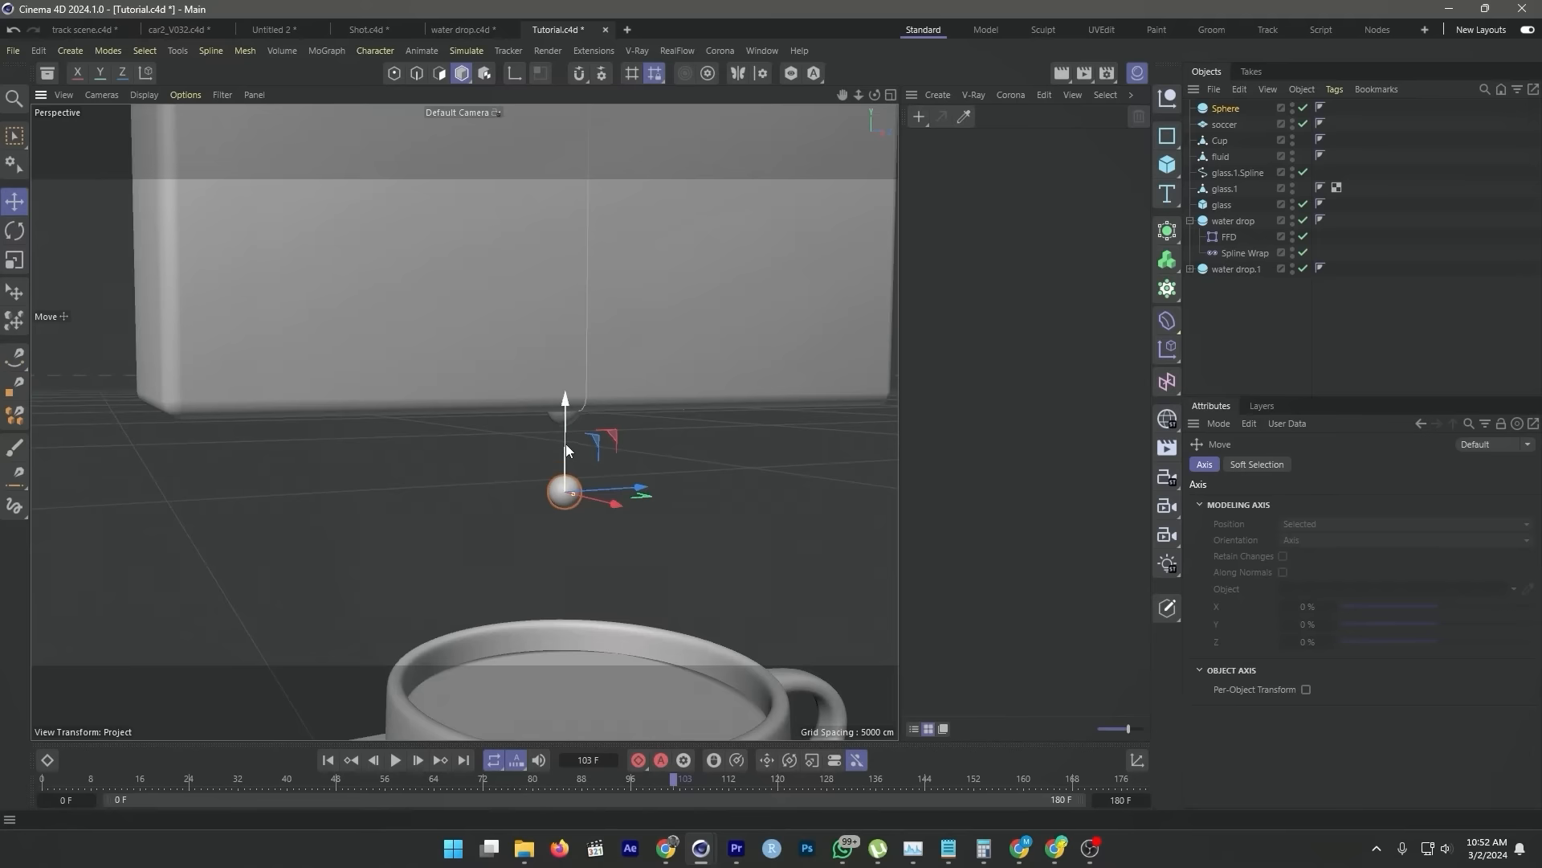
drag(567, 445, 607, 401)
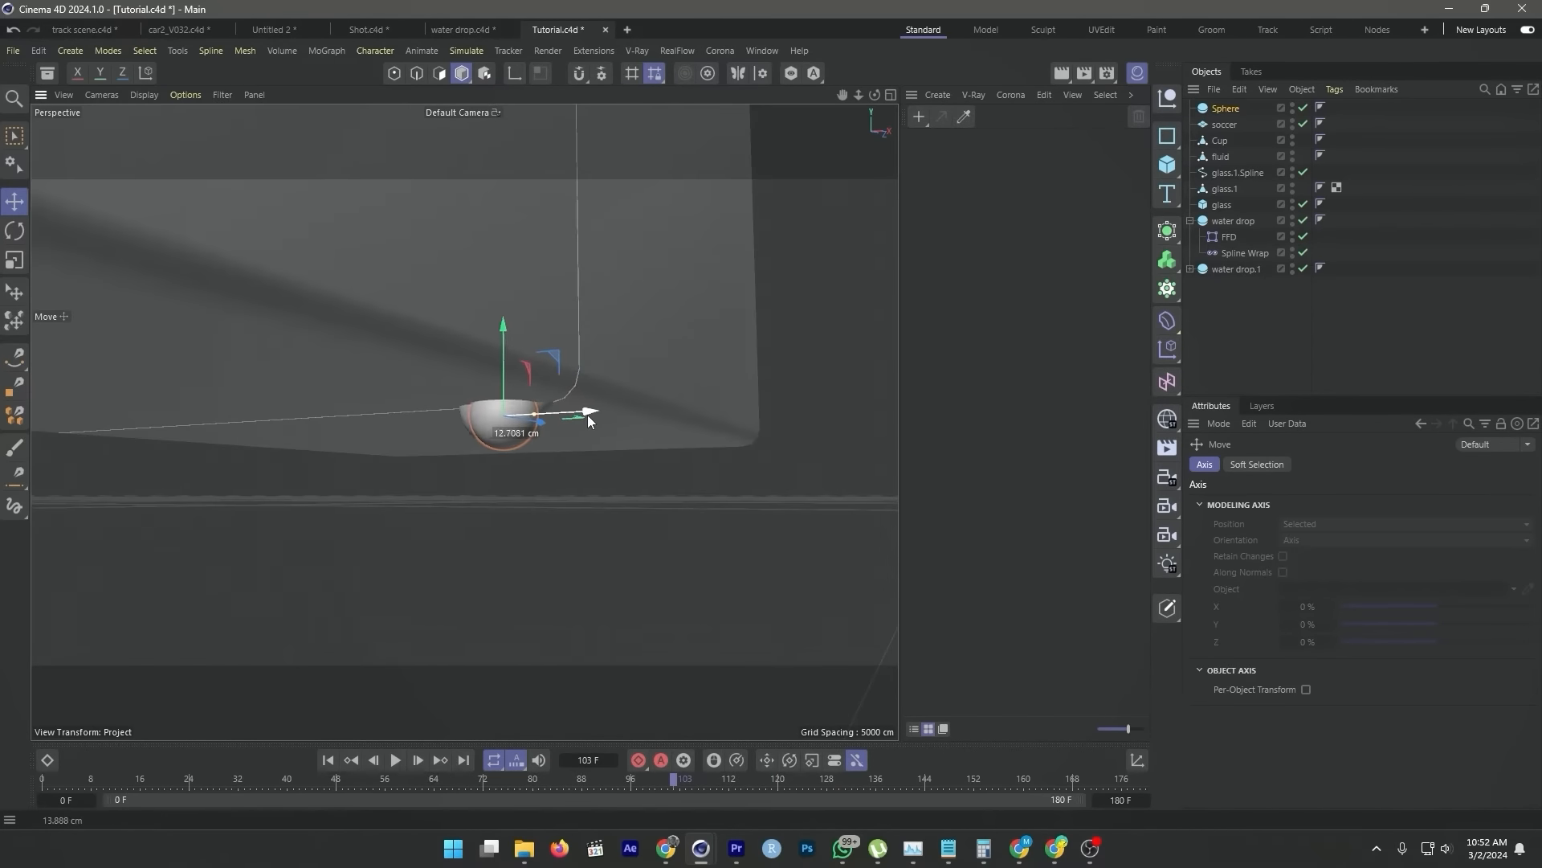
- Keyframe the Sphere beneath the glass block at frame 112, and lowered into the cup at frame 152
click(656, 783)
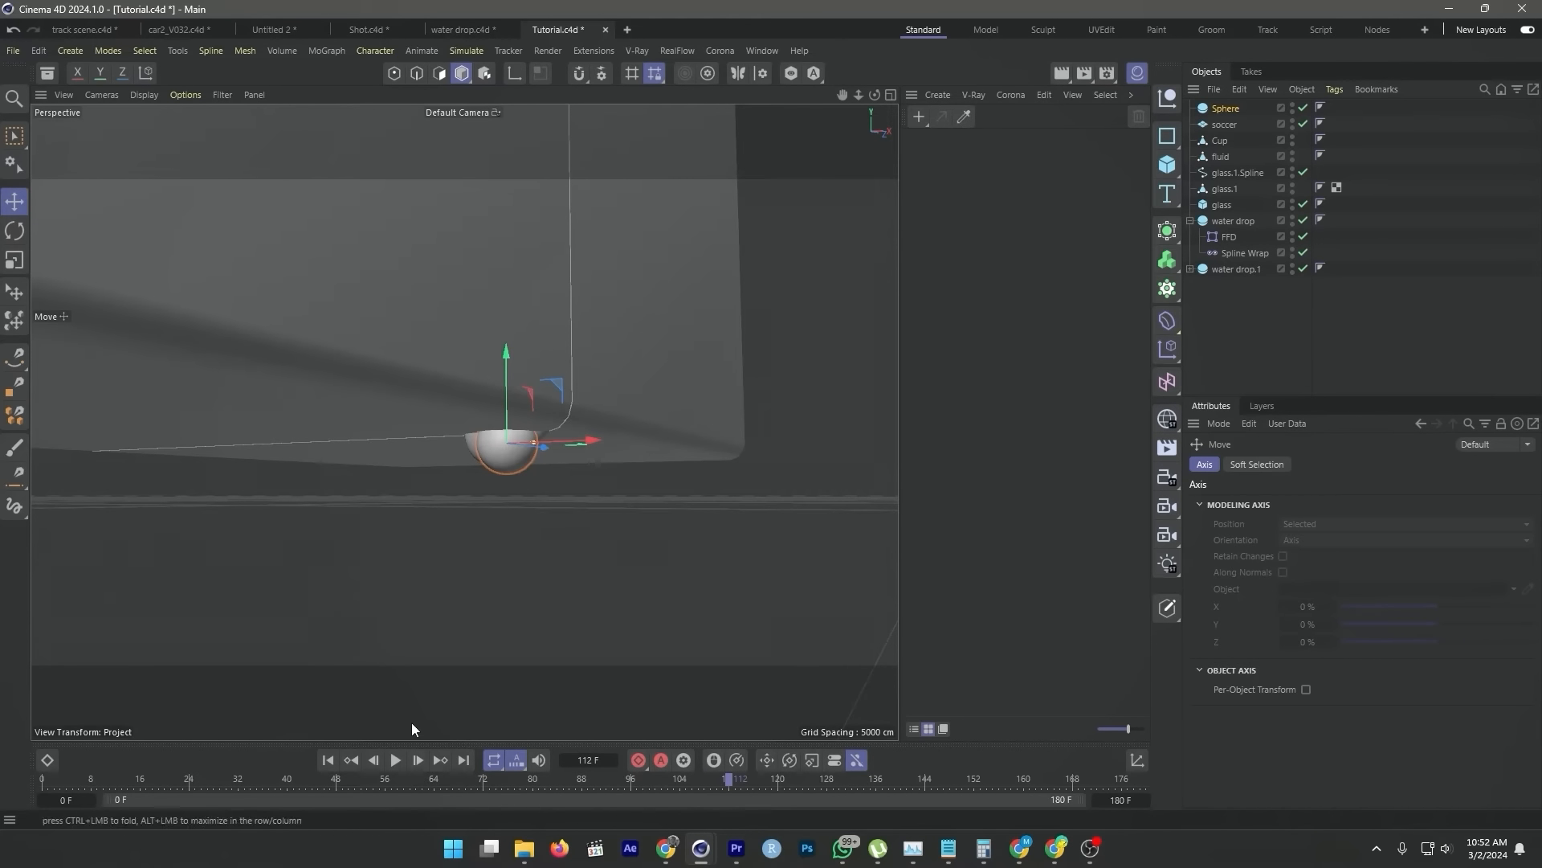
click(1226, 108)
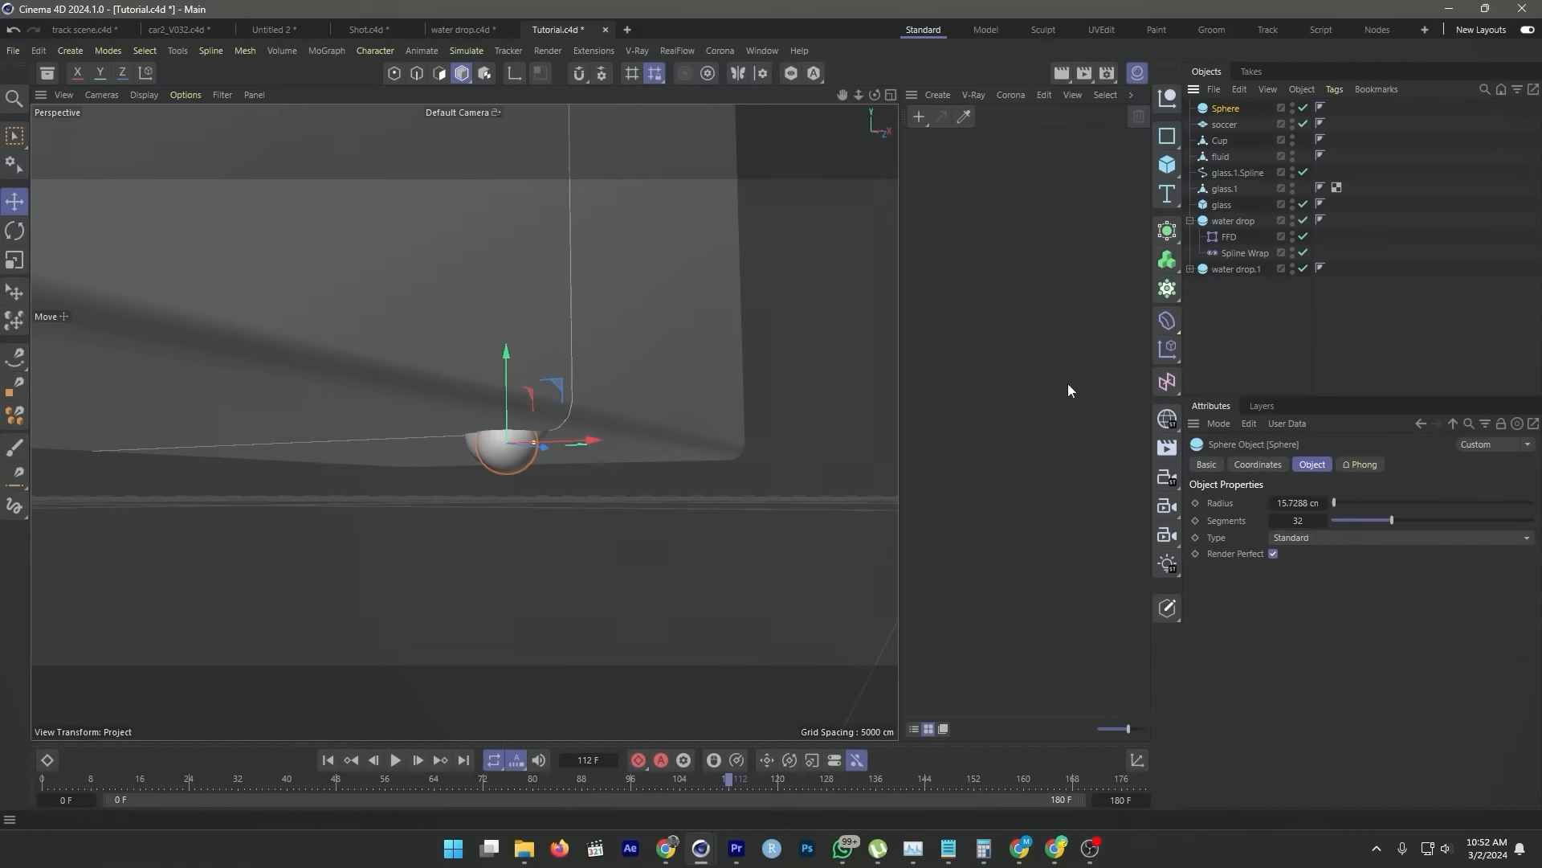
click(634, 763)
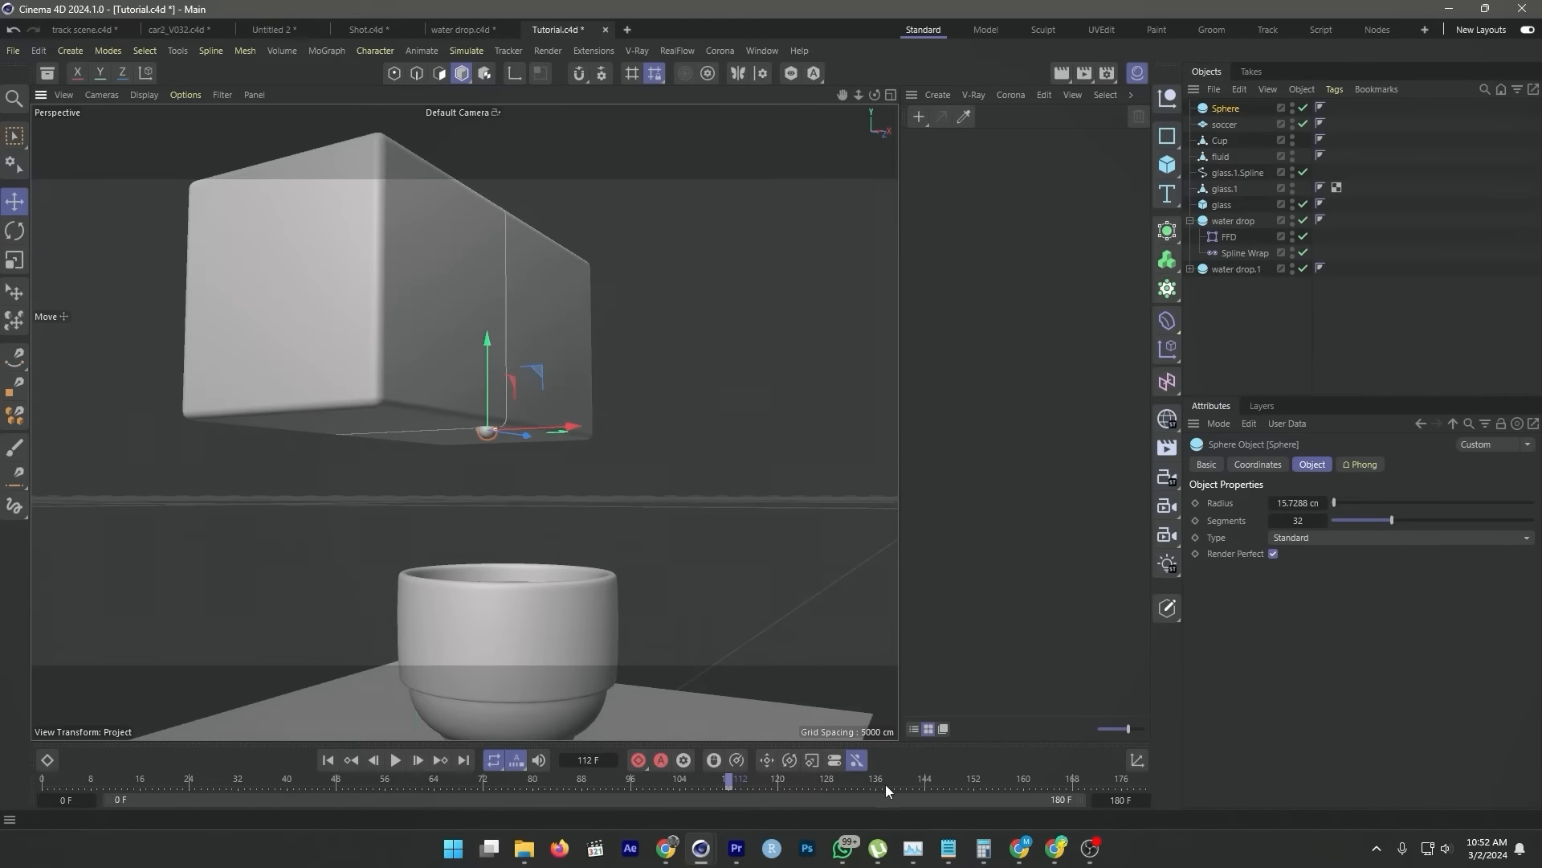
click(973, 778)
drag(491, 364, 239, 504)
alt+drag(194, 497, 630, 498)
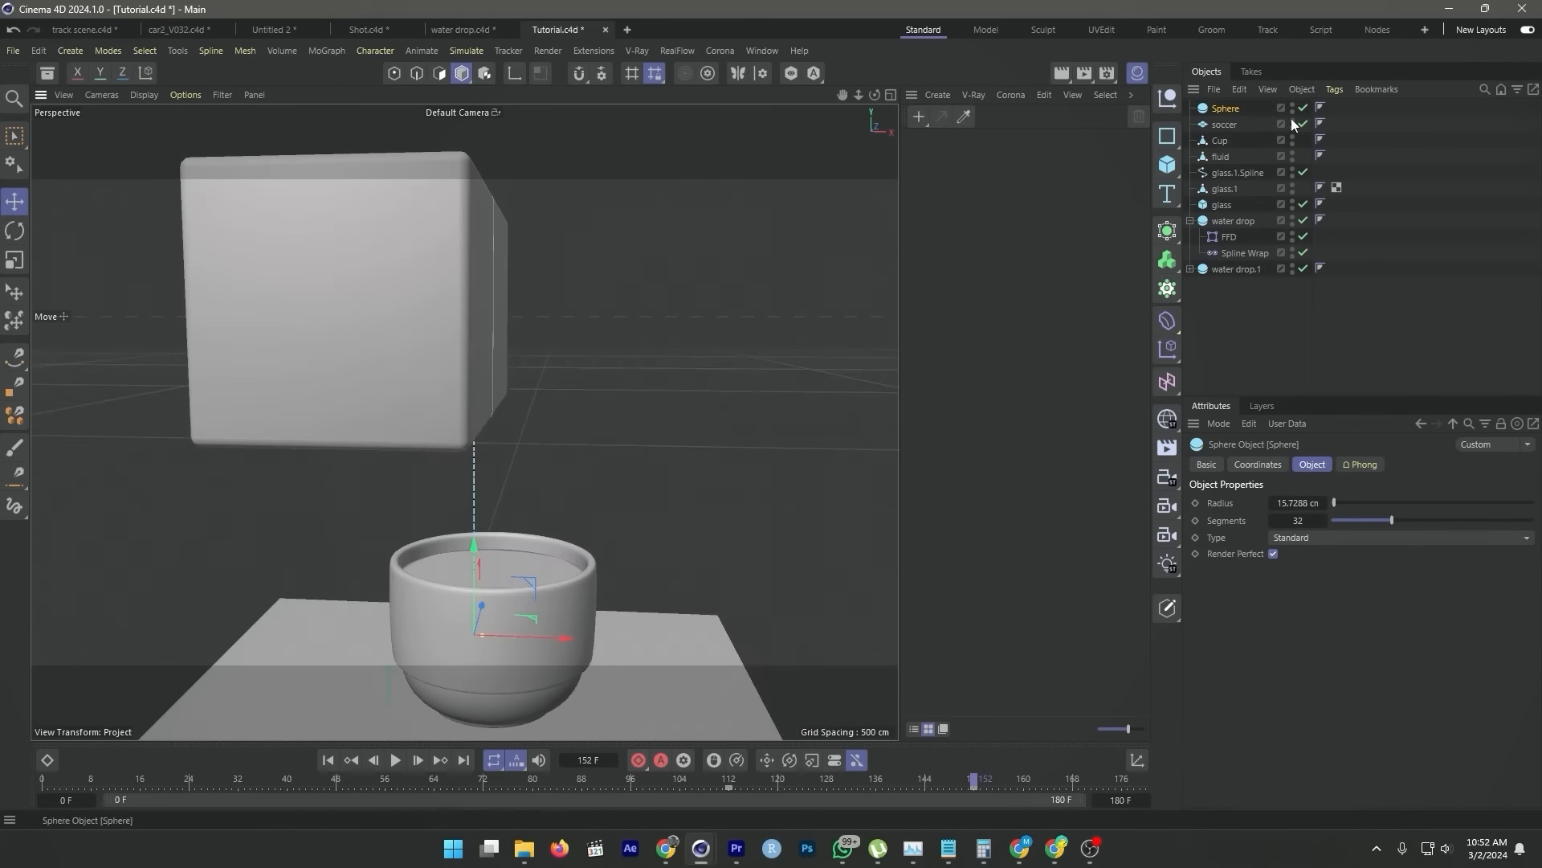
- Move the Cup and fluid objects together about 46 cm along the X axis to centre them under the falling Sphere
click(1220, 141)
key(w)
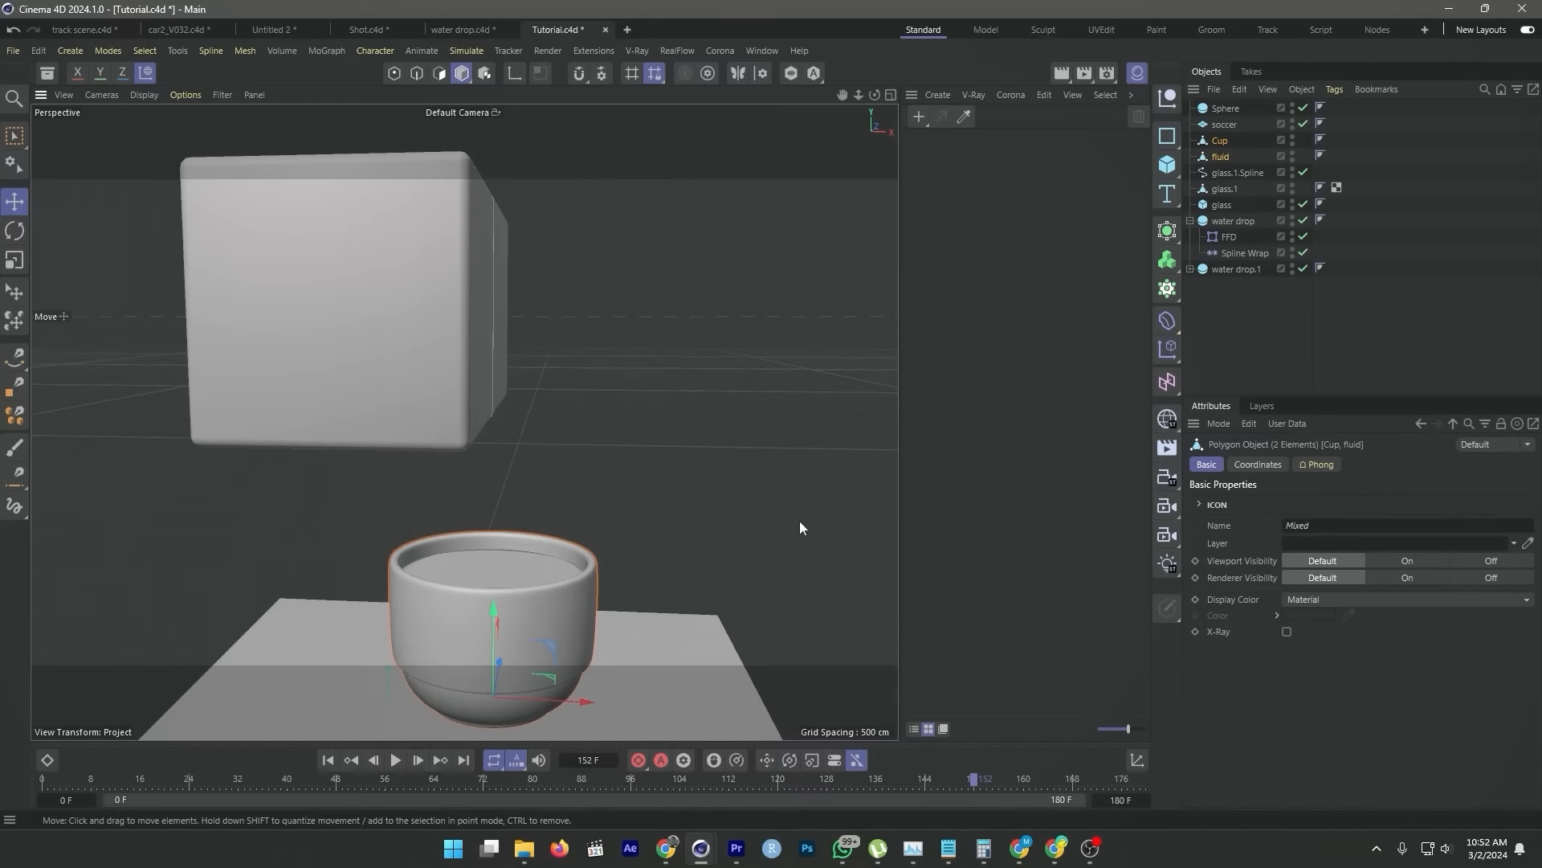
drag(591, 701, 566, 701)
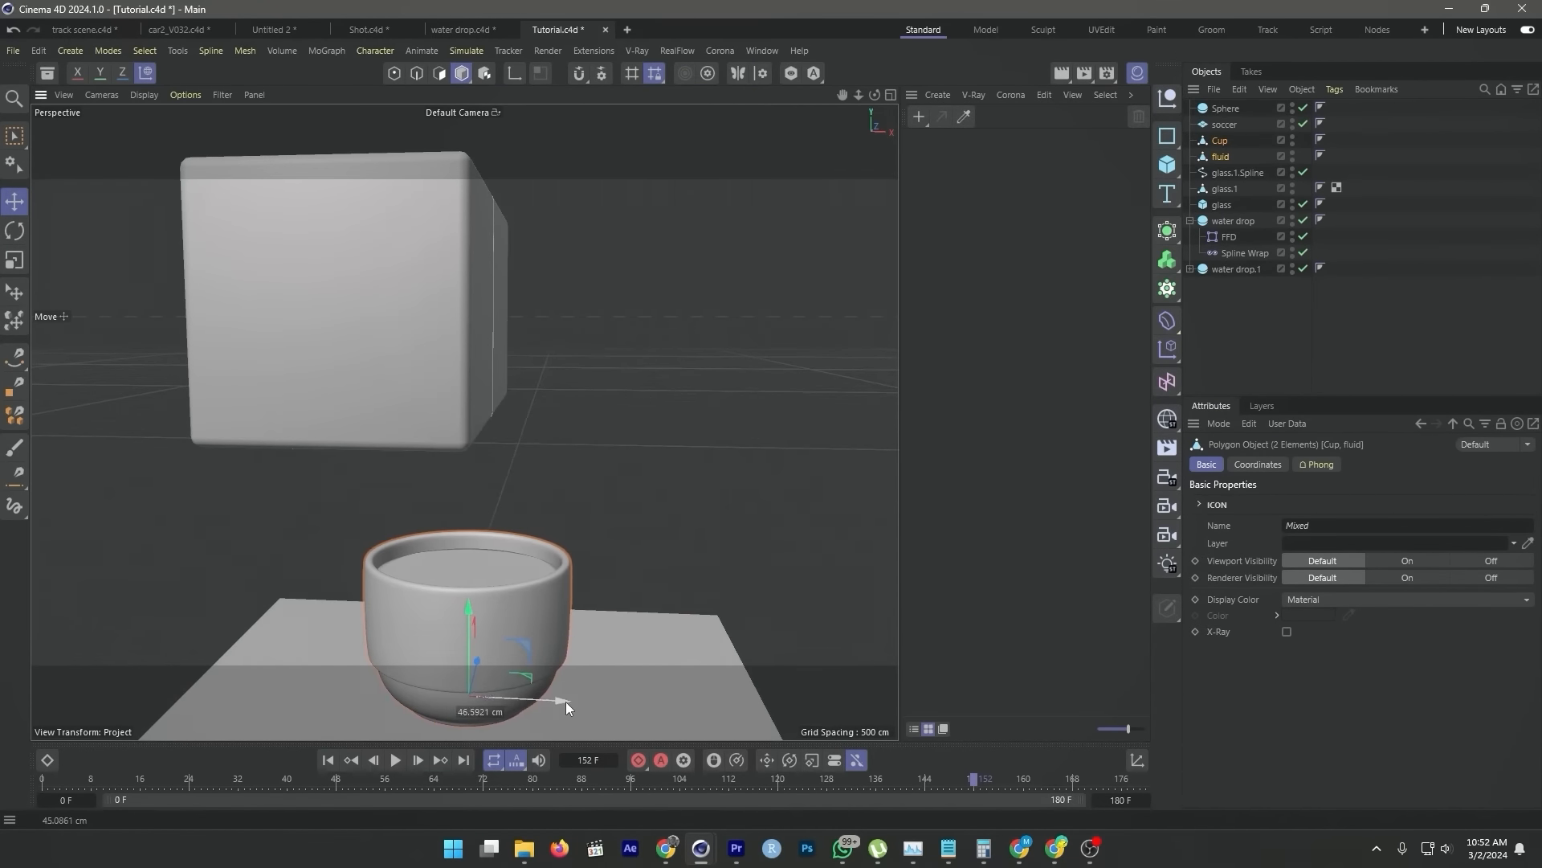
alt+drag(463, 420, 652, 715)
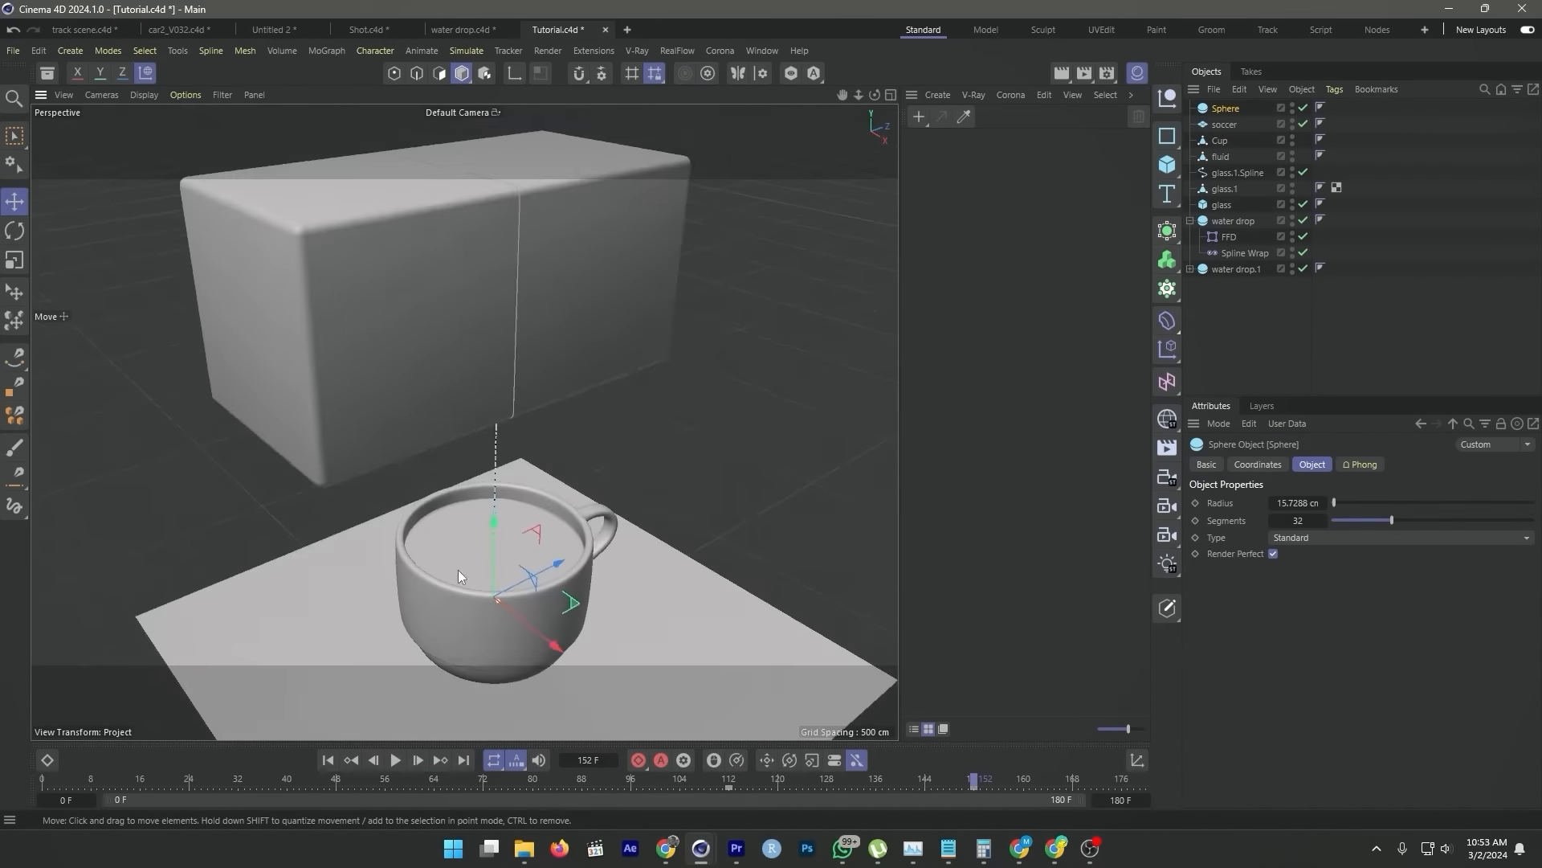
scroll(512, 542, up, 5)
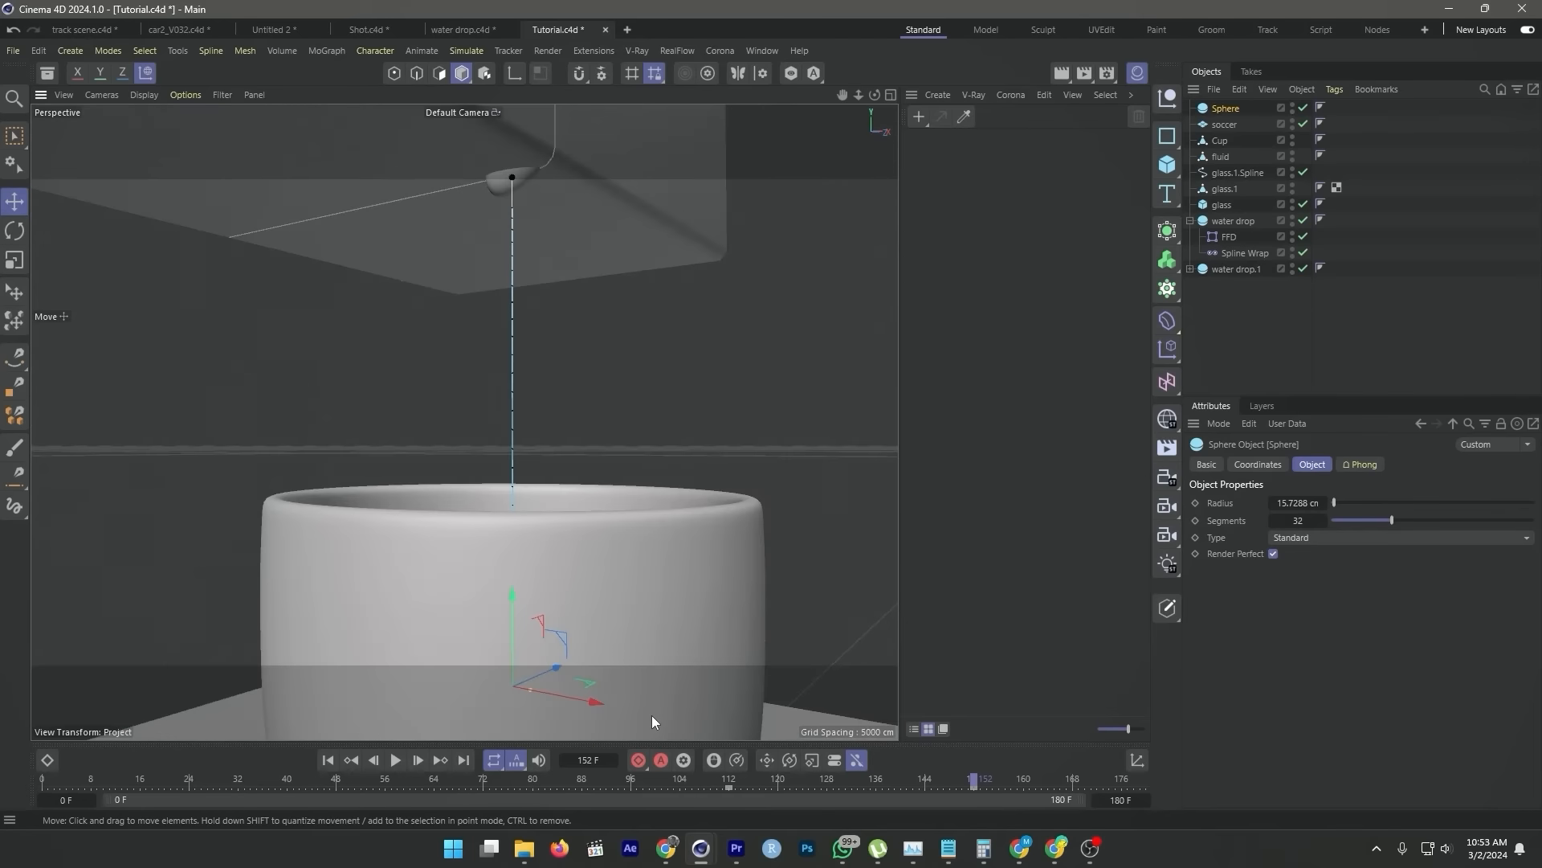
- Add a RealFlow Fill emitter and assign the fluid object as its body
drag(977, 784, 933, 808)
alt+drag(601, 541, 598, 556)
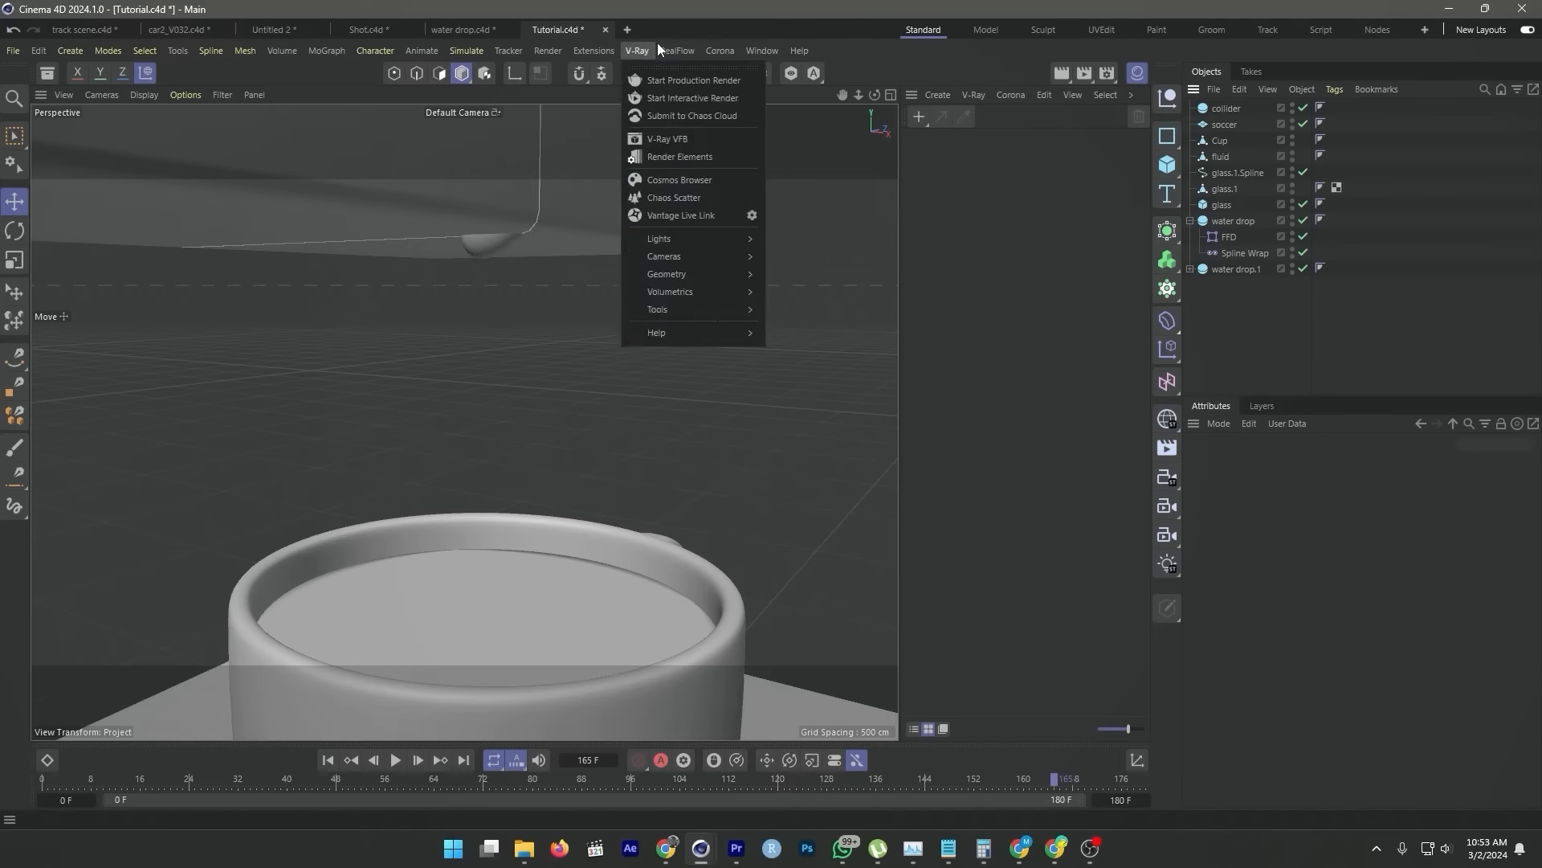
click(676, 50)
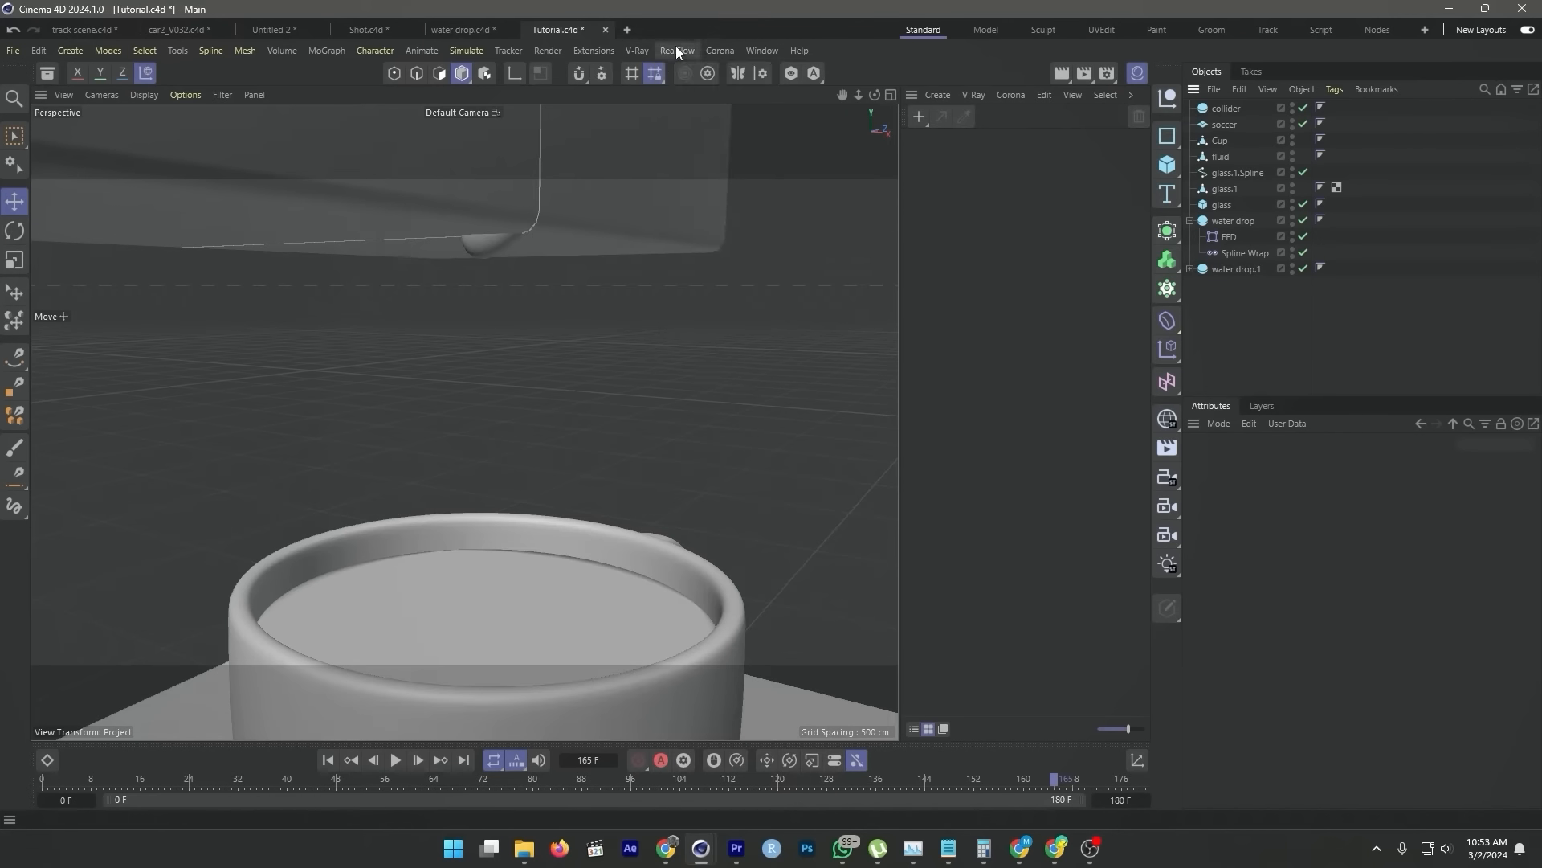
click(676, 50)
mouse_move(697, 96)
click(793, 141)
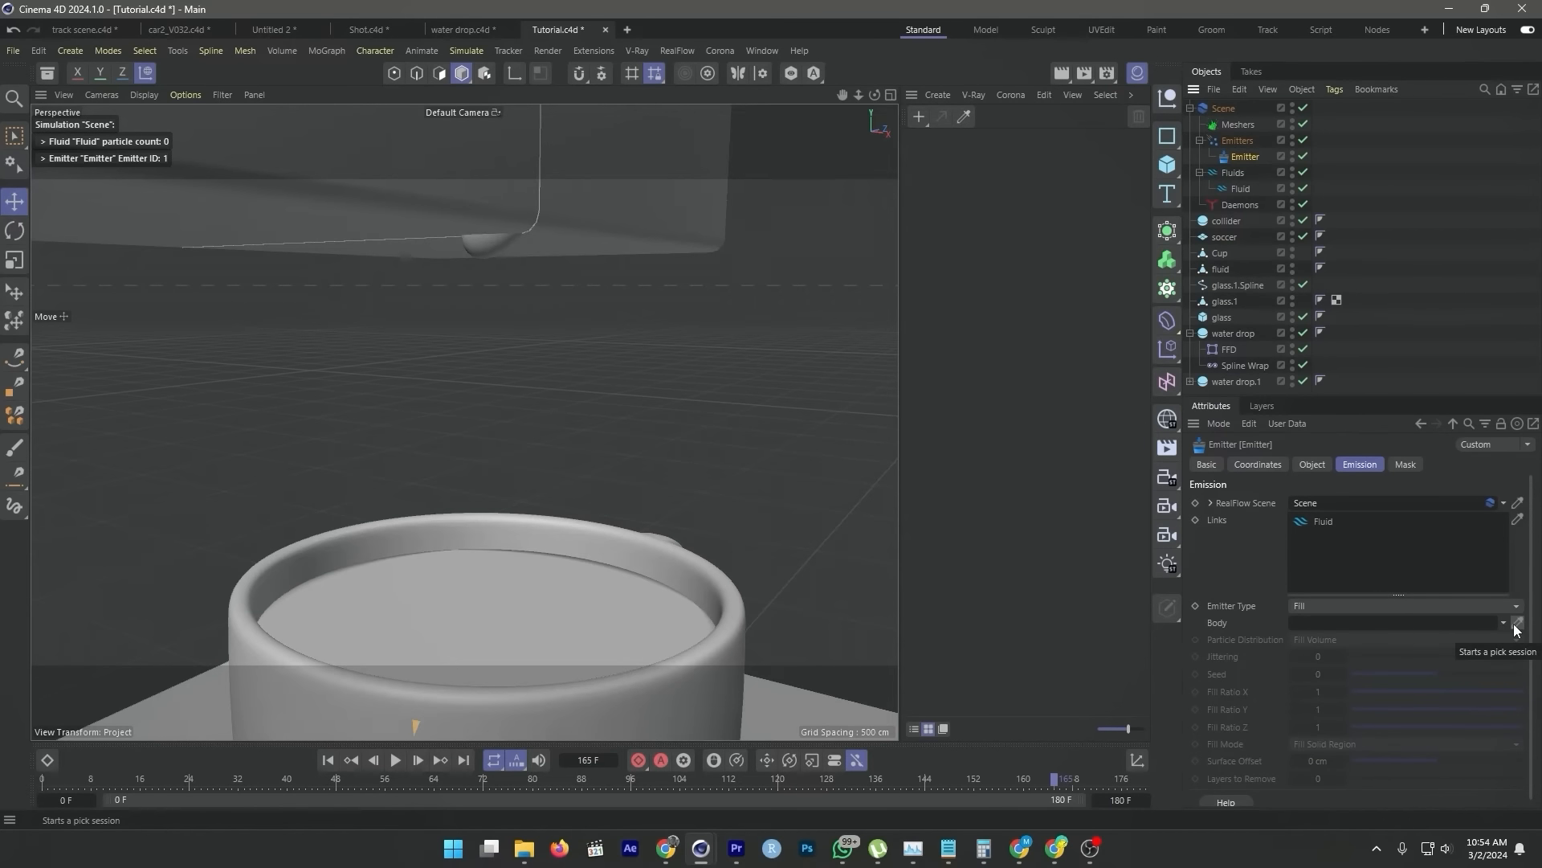
click(1511, 508)
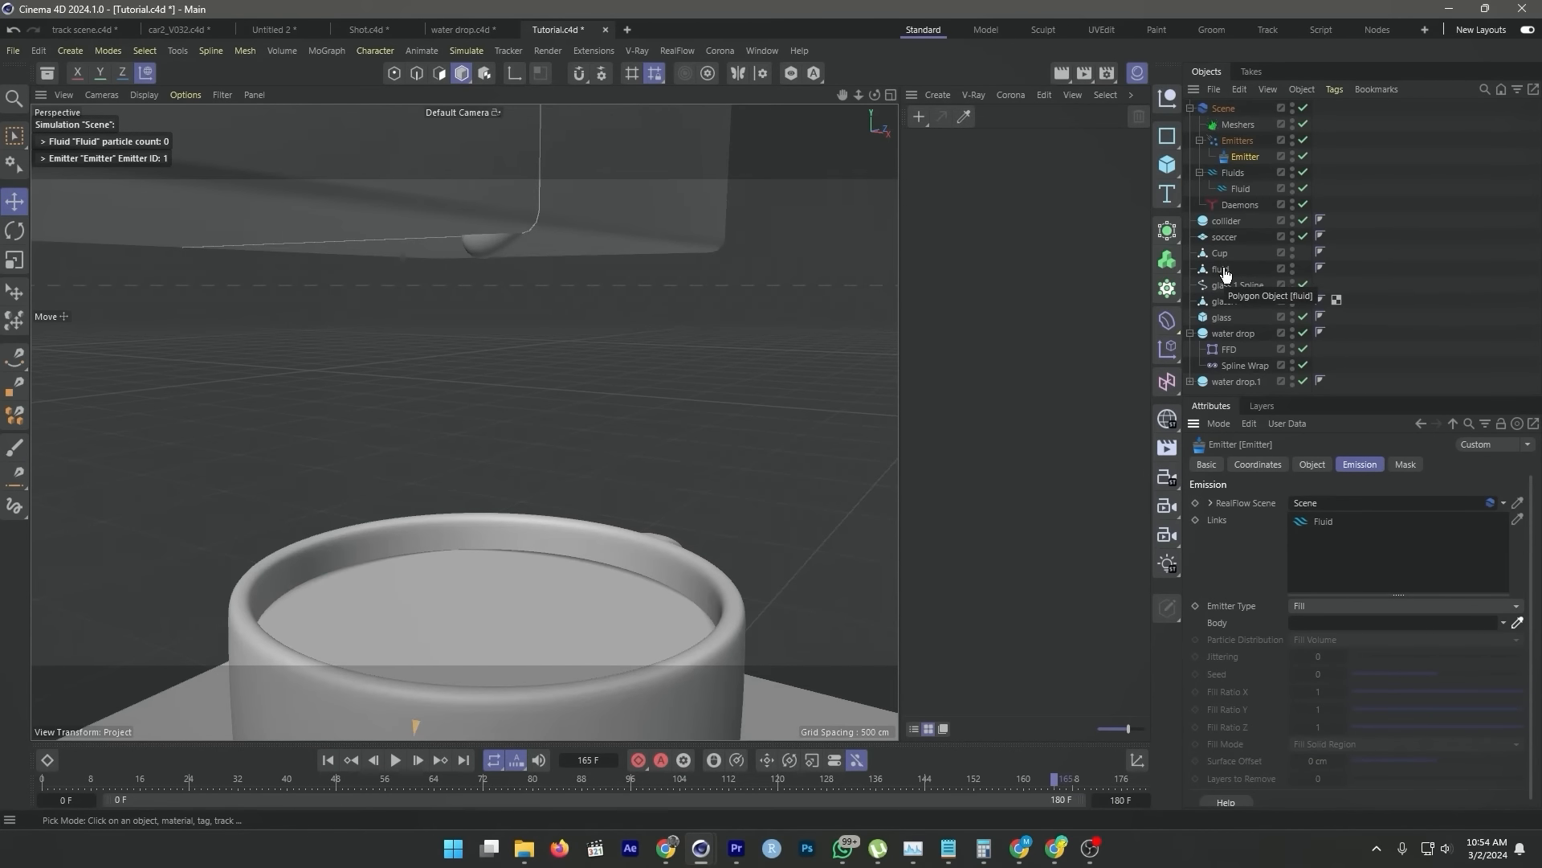
click(1224, 271)
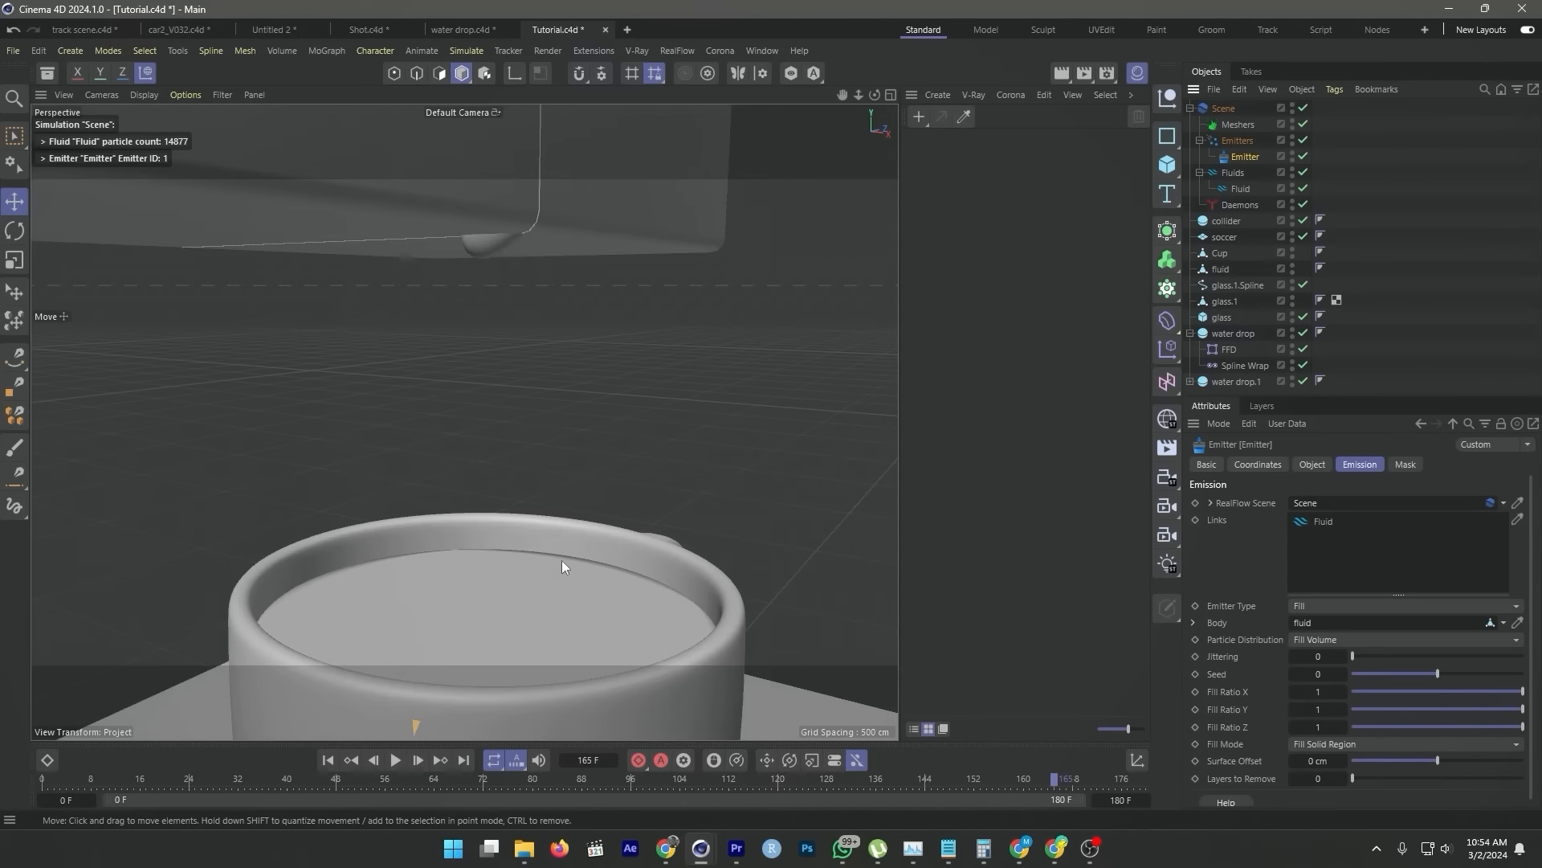
- Set the timeline's start frame to 112, matching the collider sphere's first keyframe
click(1197, 207)
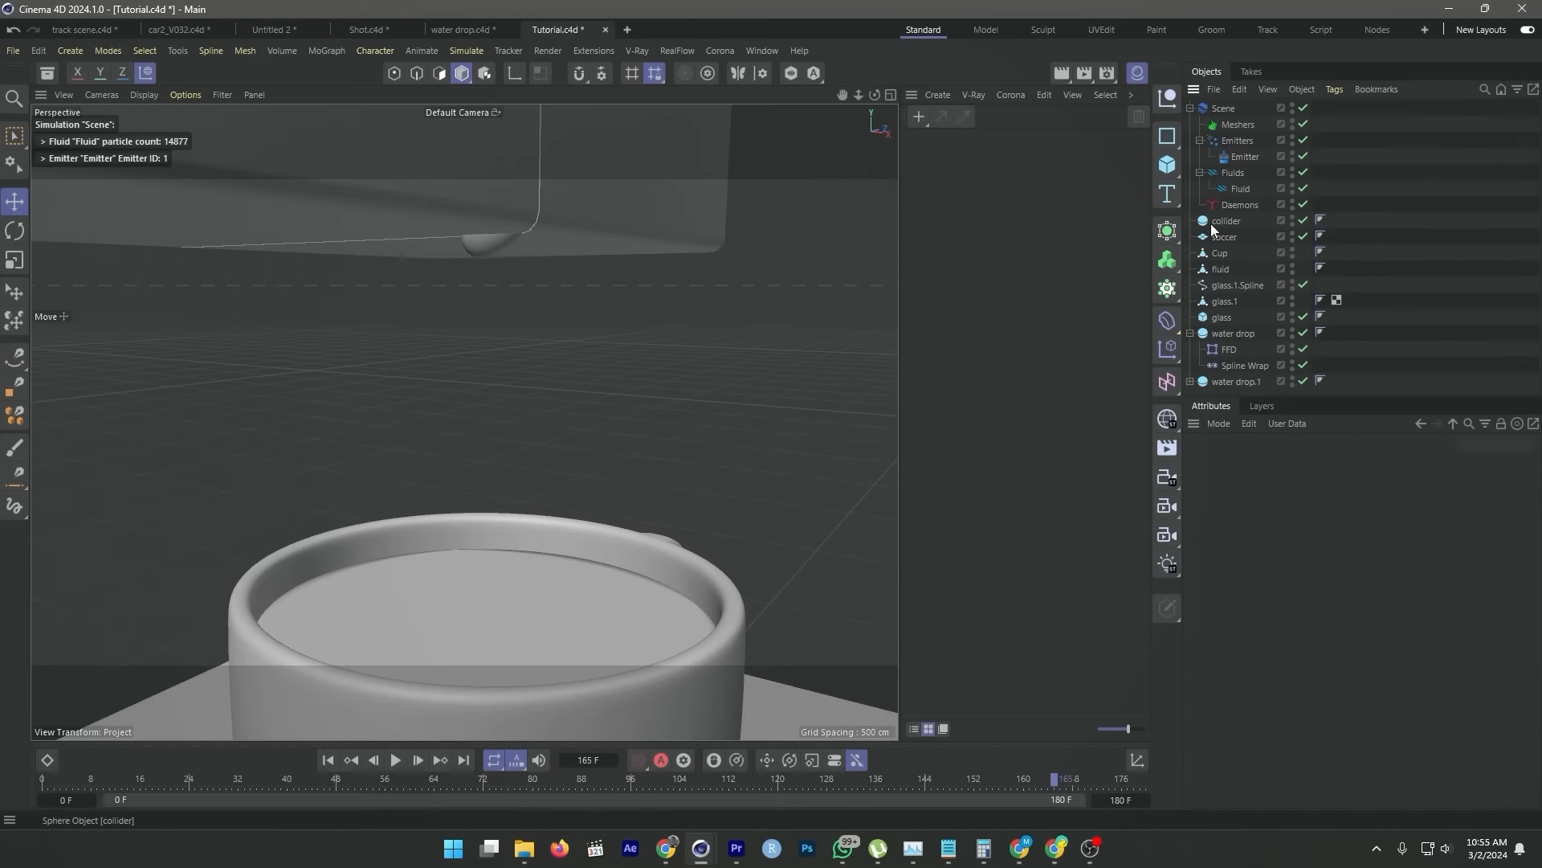
click(1211, 223)
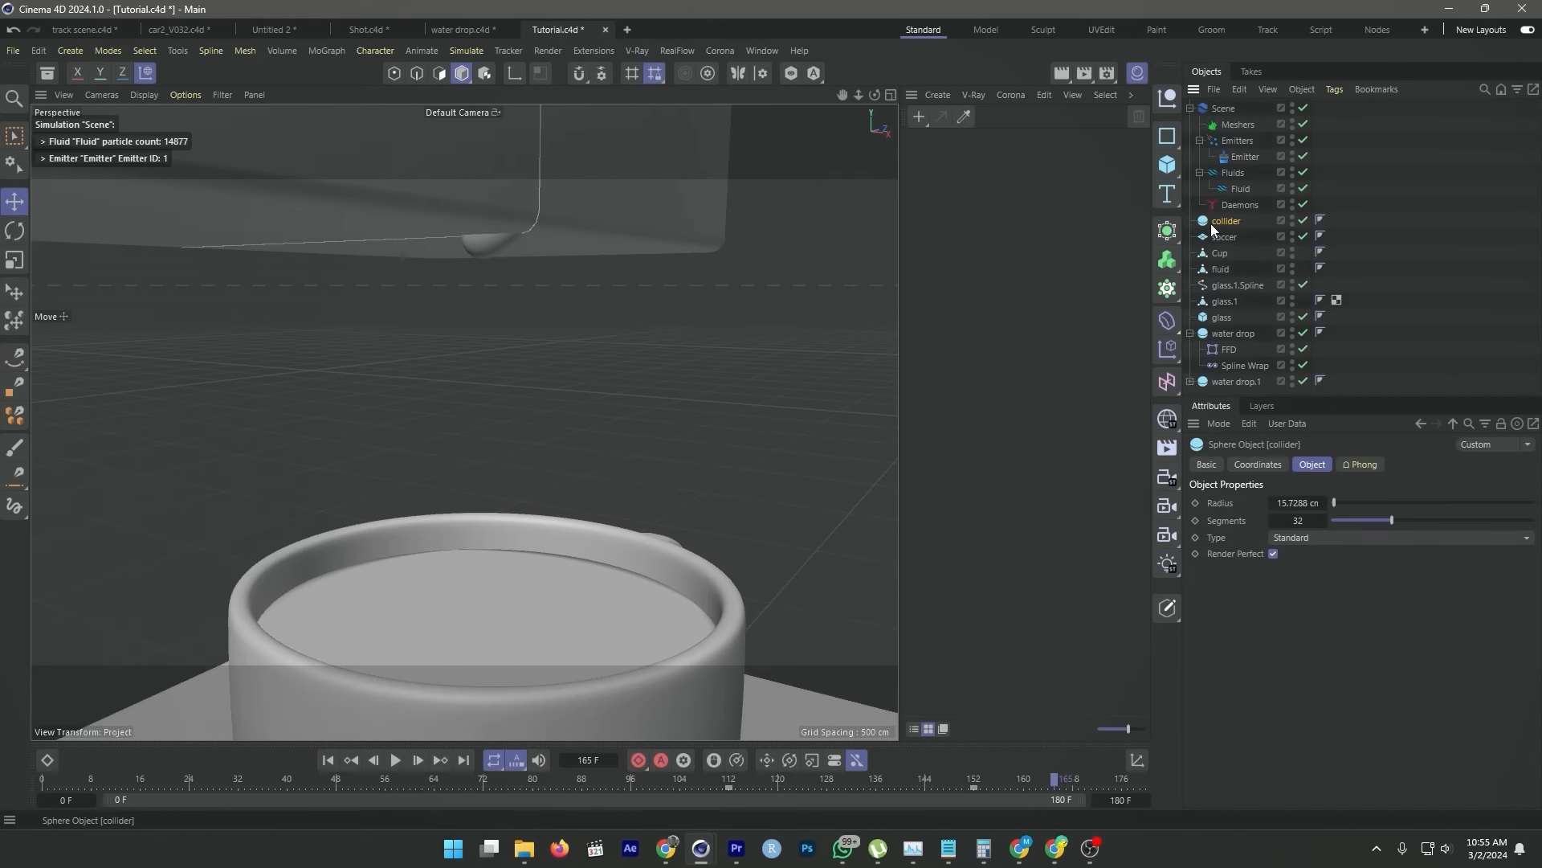
click(731, 785)
double_click(62, 798)
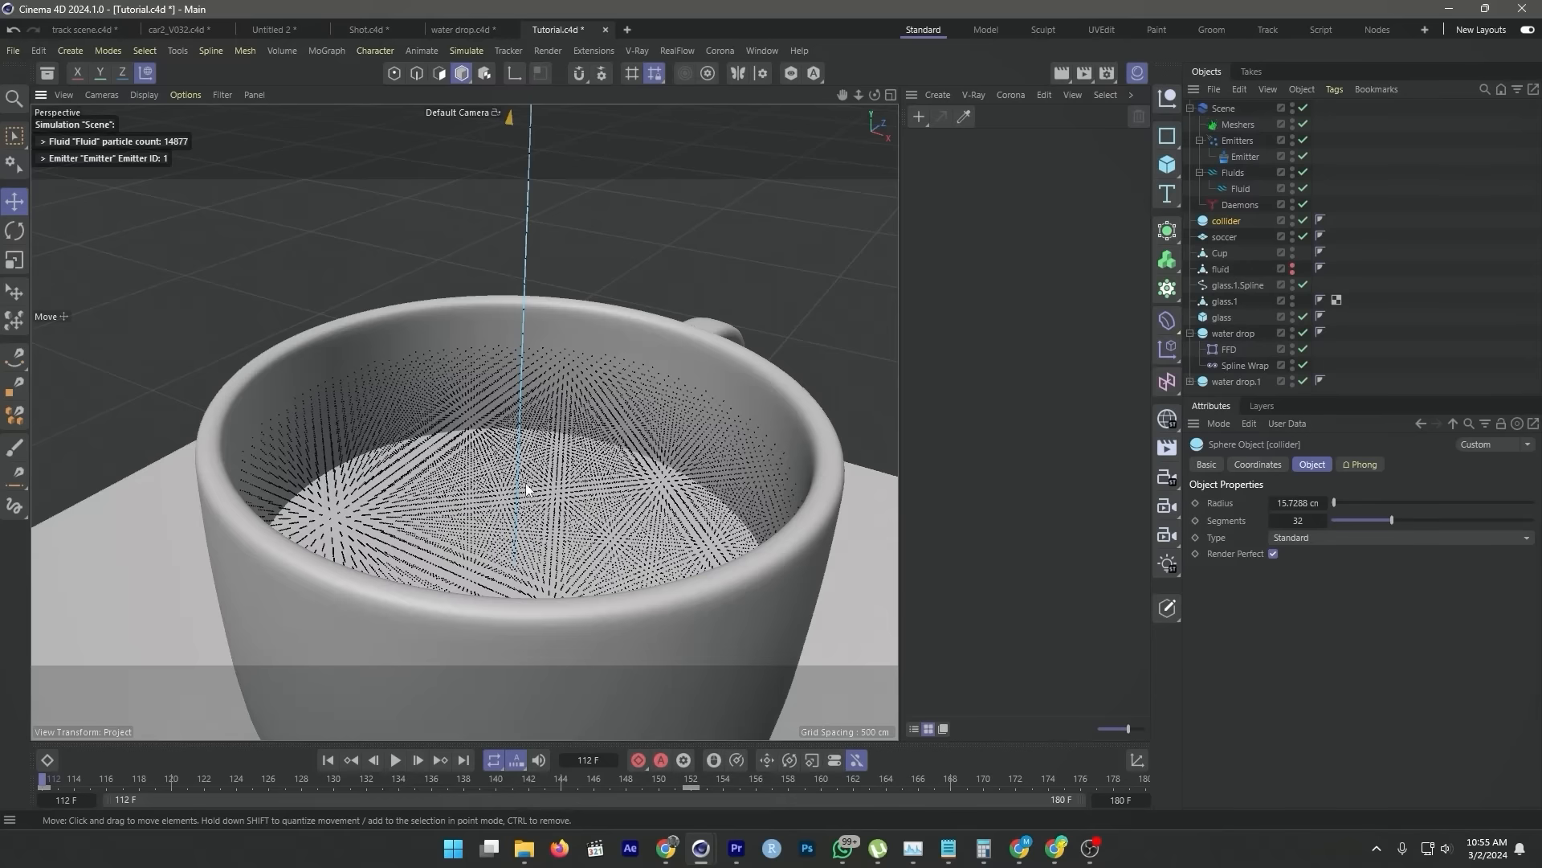
- Add a RealFlow Mesher to the Scene to build a surface from the fluid particles
alt+drag(527, 484, 561, 435)
alt+drag(561, 435, 554, 488)
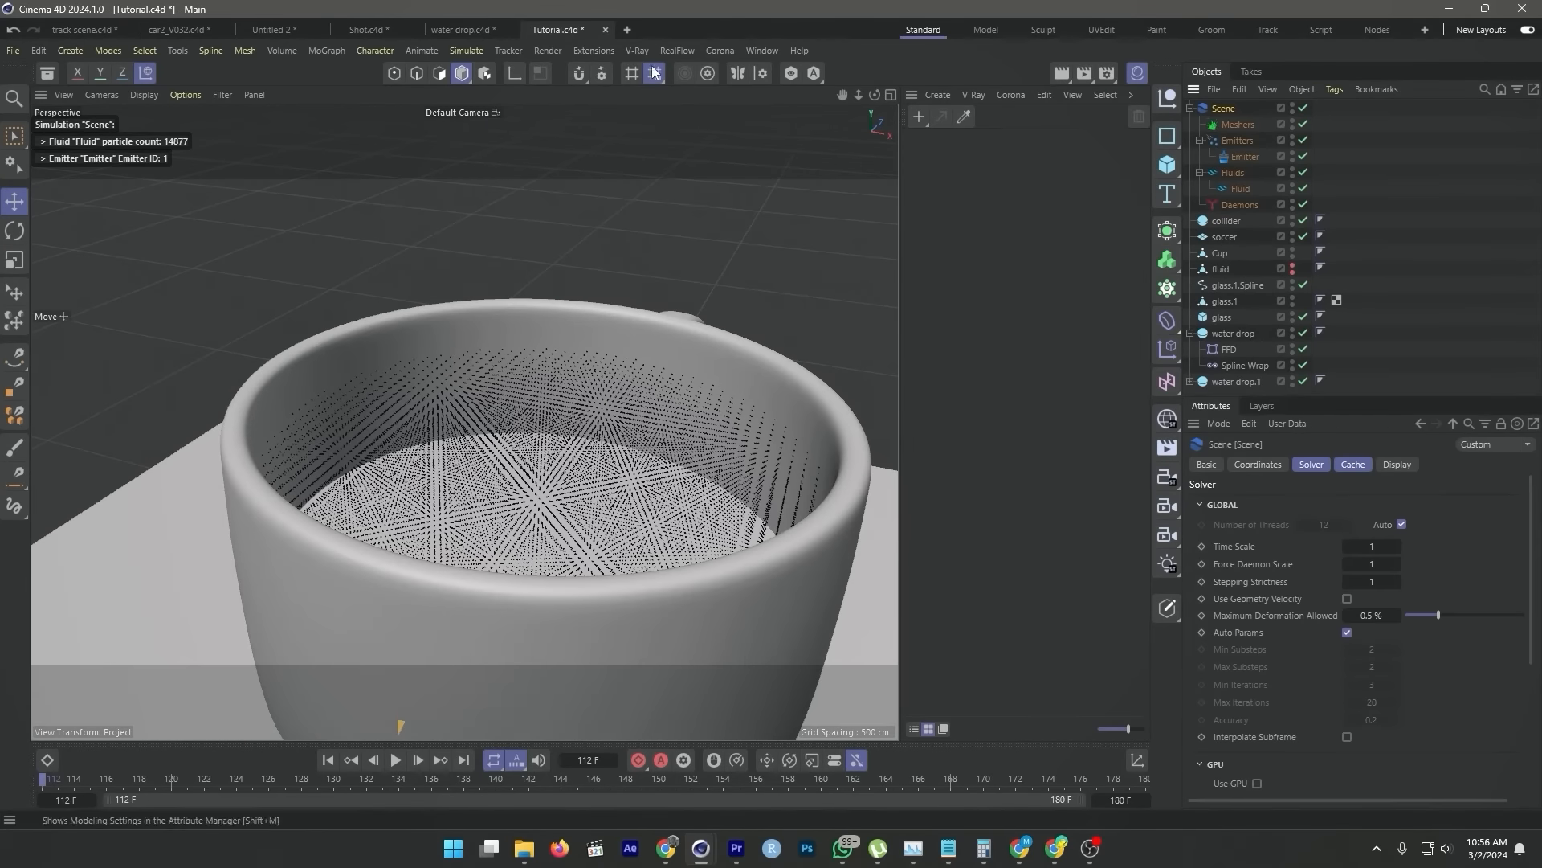
click(678, 51)
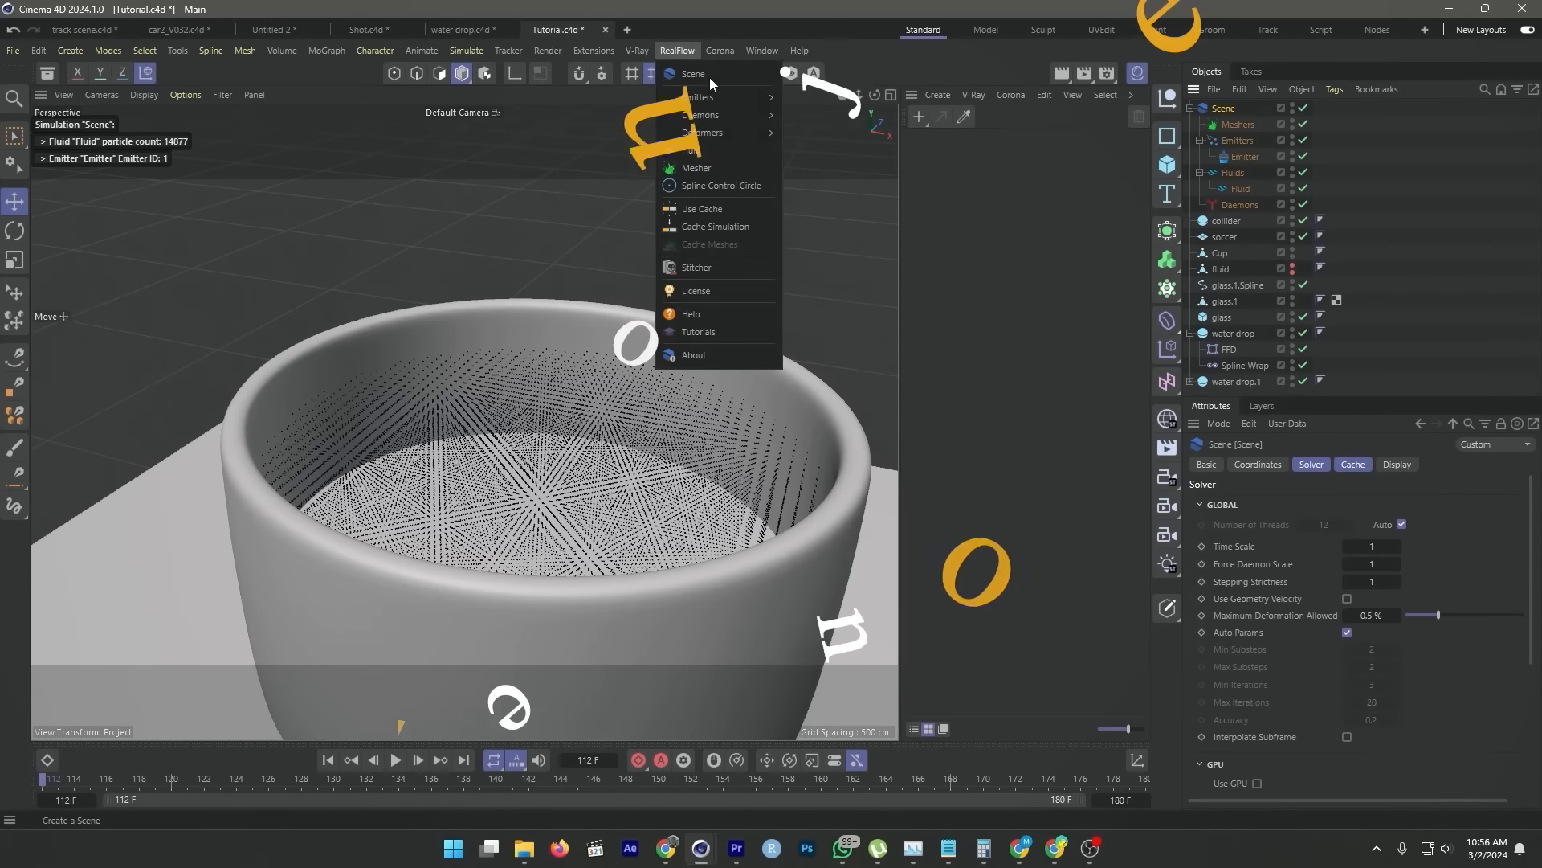
click(739, 168)
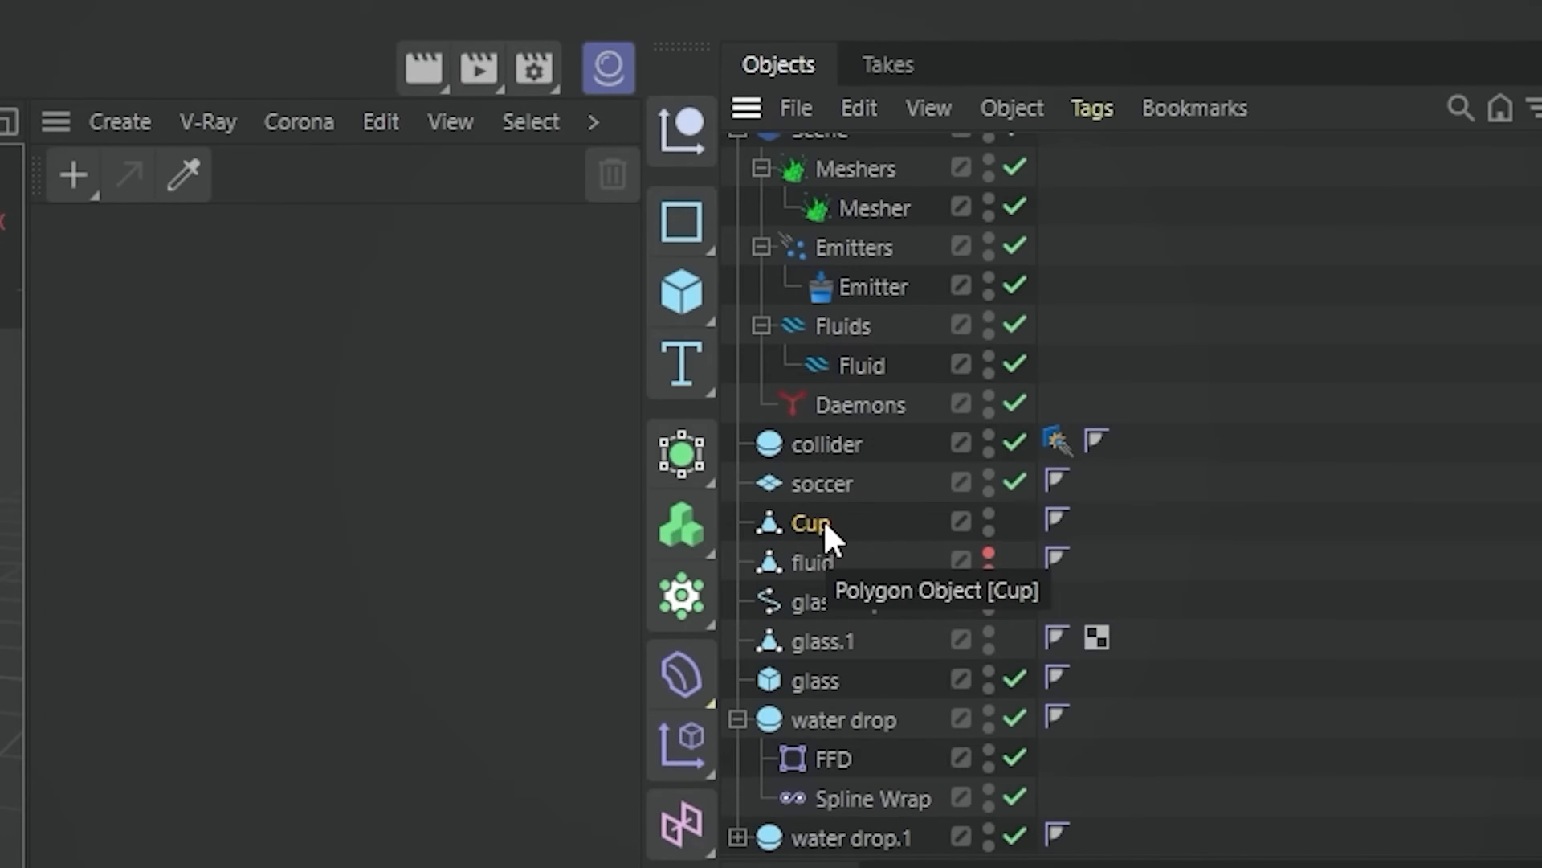
- Give the Cup object RealFlow Collider and Volume tags
right_click(824, 522)
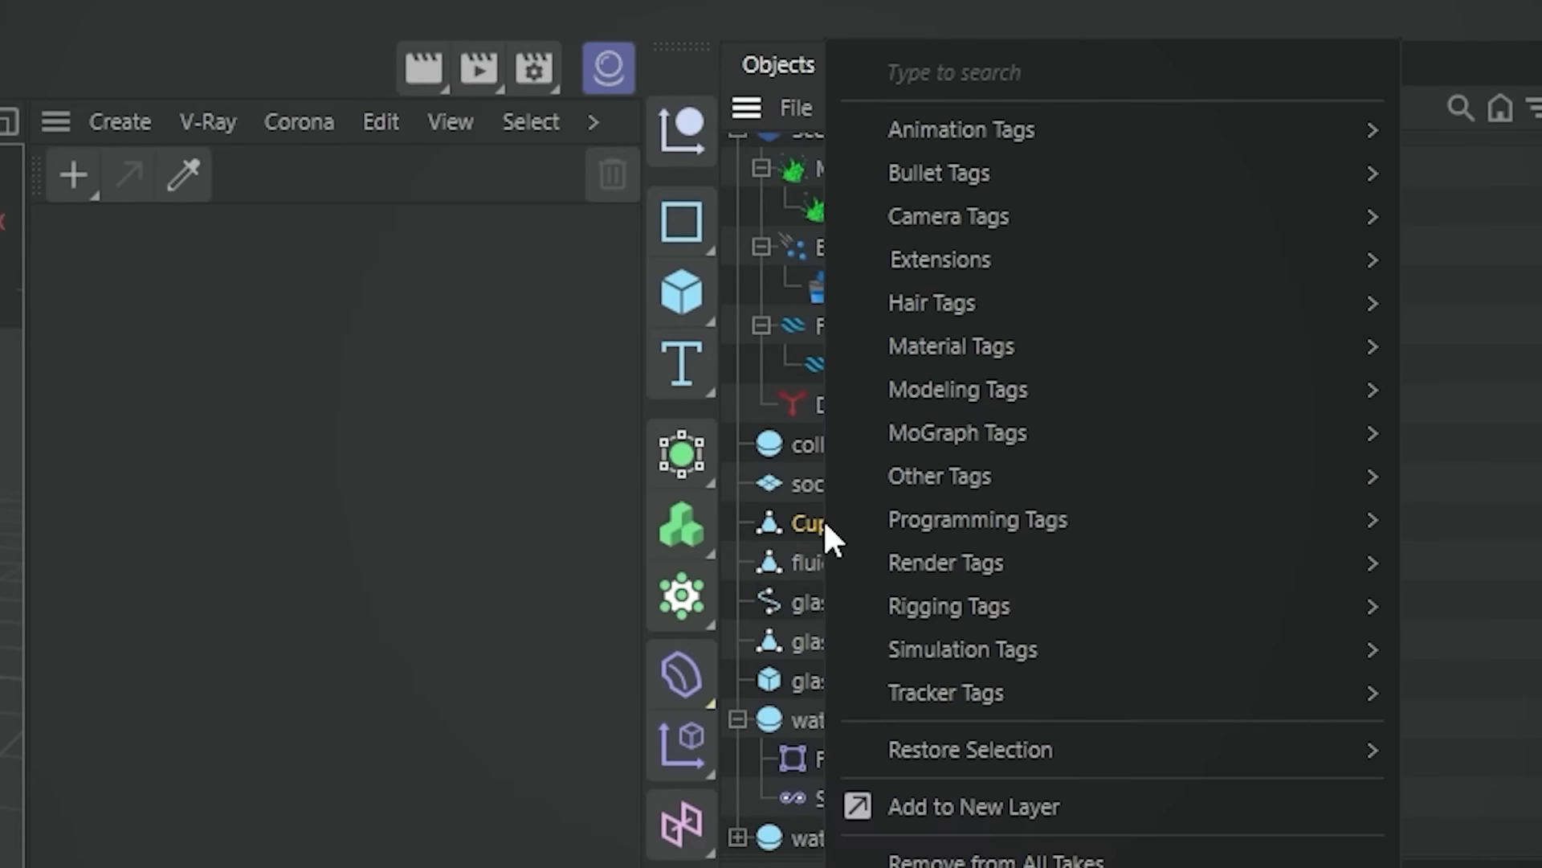
mouse_move(1317, 265)
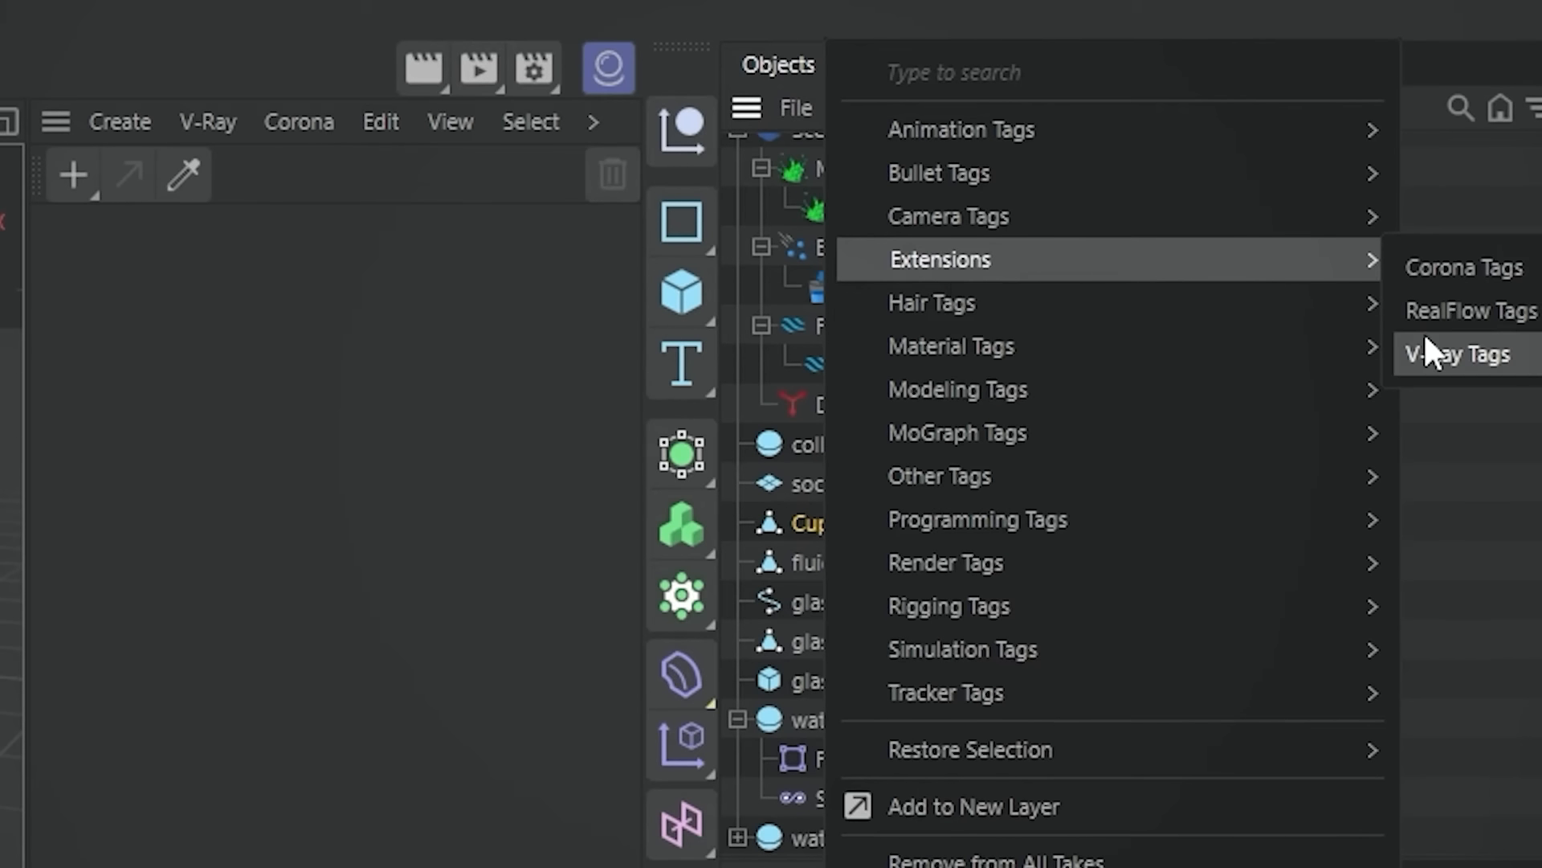
mouse_move(1438, 313)
click(1351, 346)
right_click(816, 519)
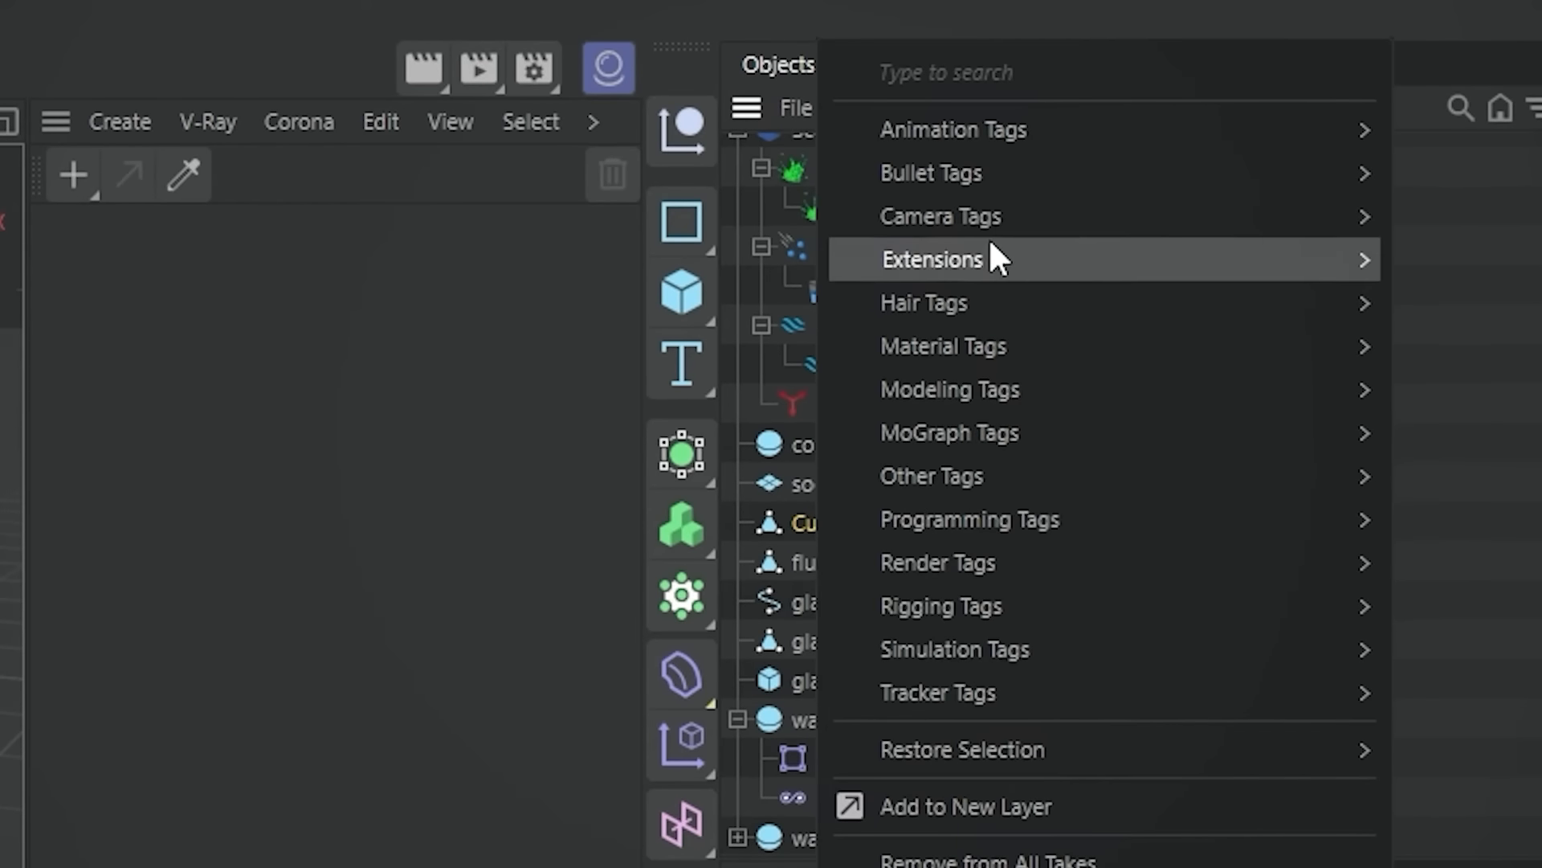
mouse_move(1002, 262)
mouse_move(1410, 319)
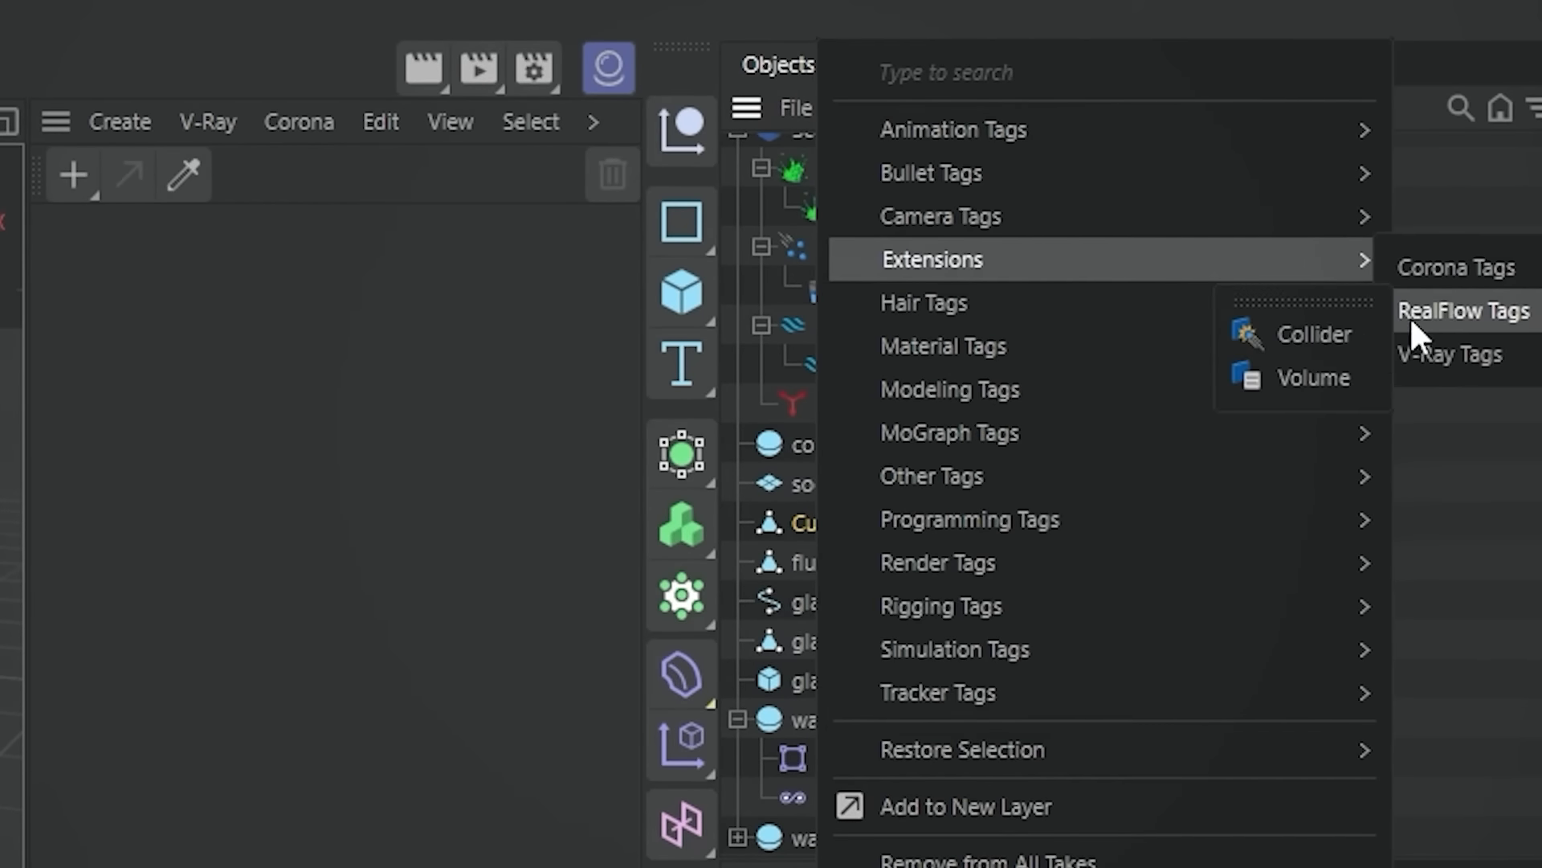
click(1323, 369)
- Add Gravity and Crown daemons to the RealFlow Scene
scroll(1125, 482, up, 1)
click(1094, 533)
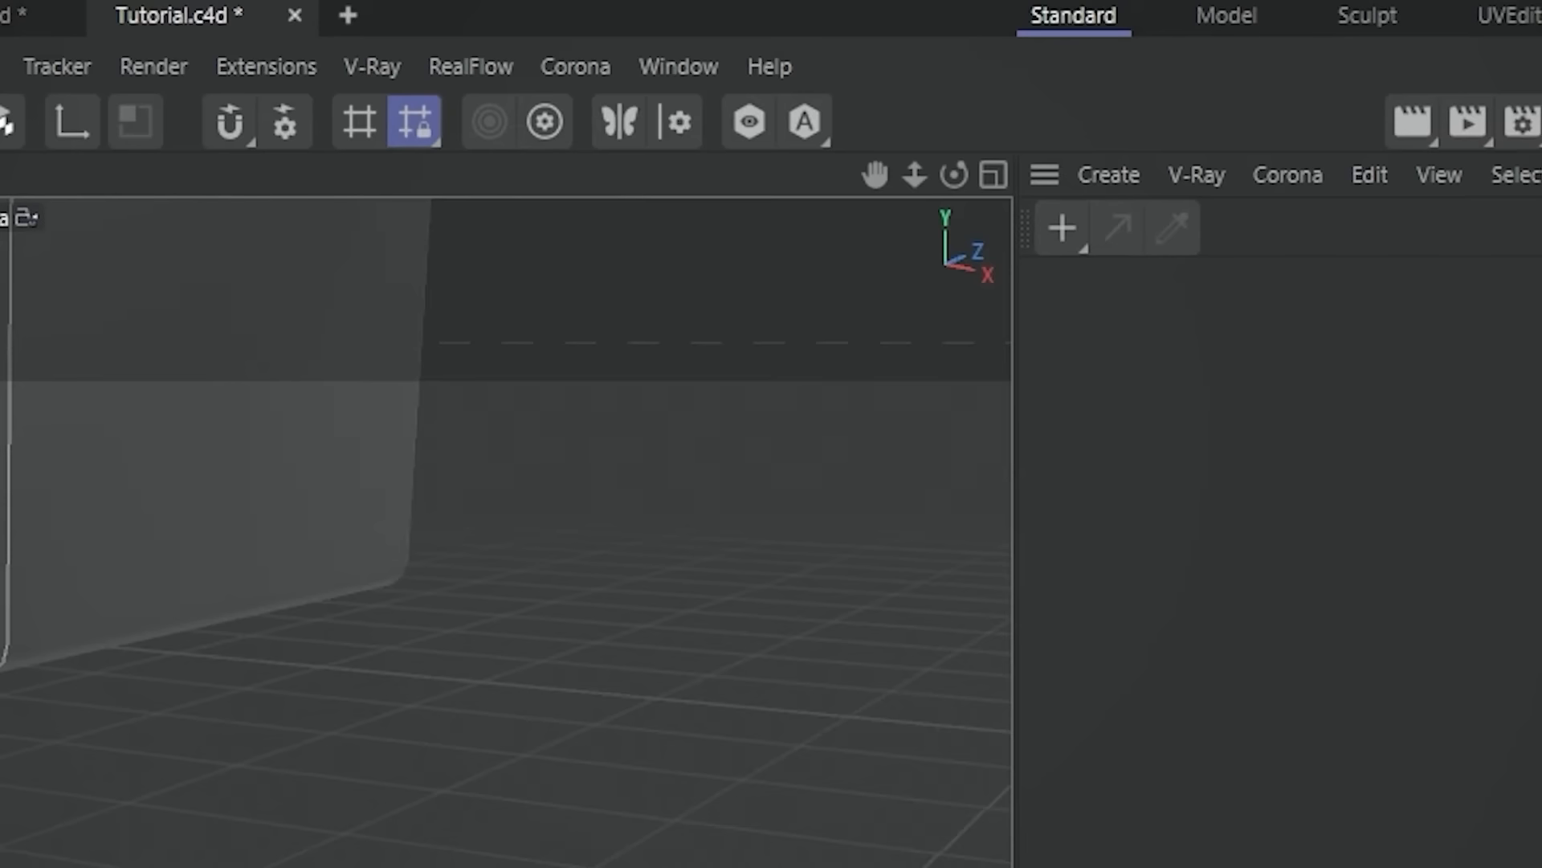
click(445, 64)
mouse_move(699, 224)
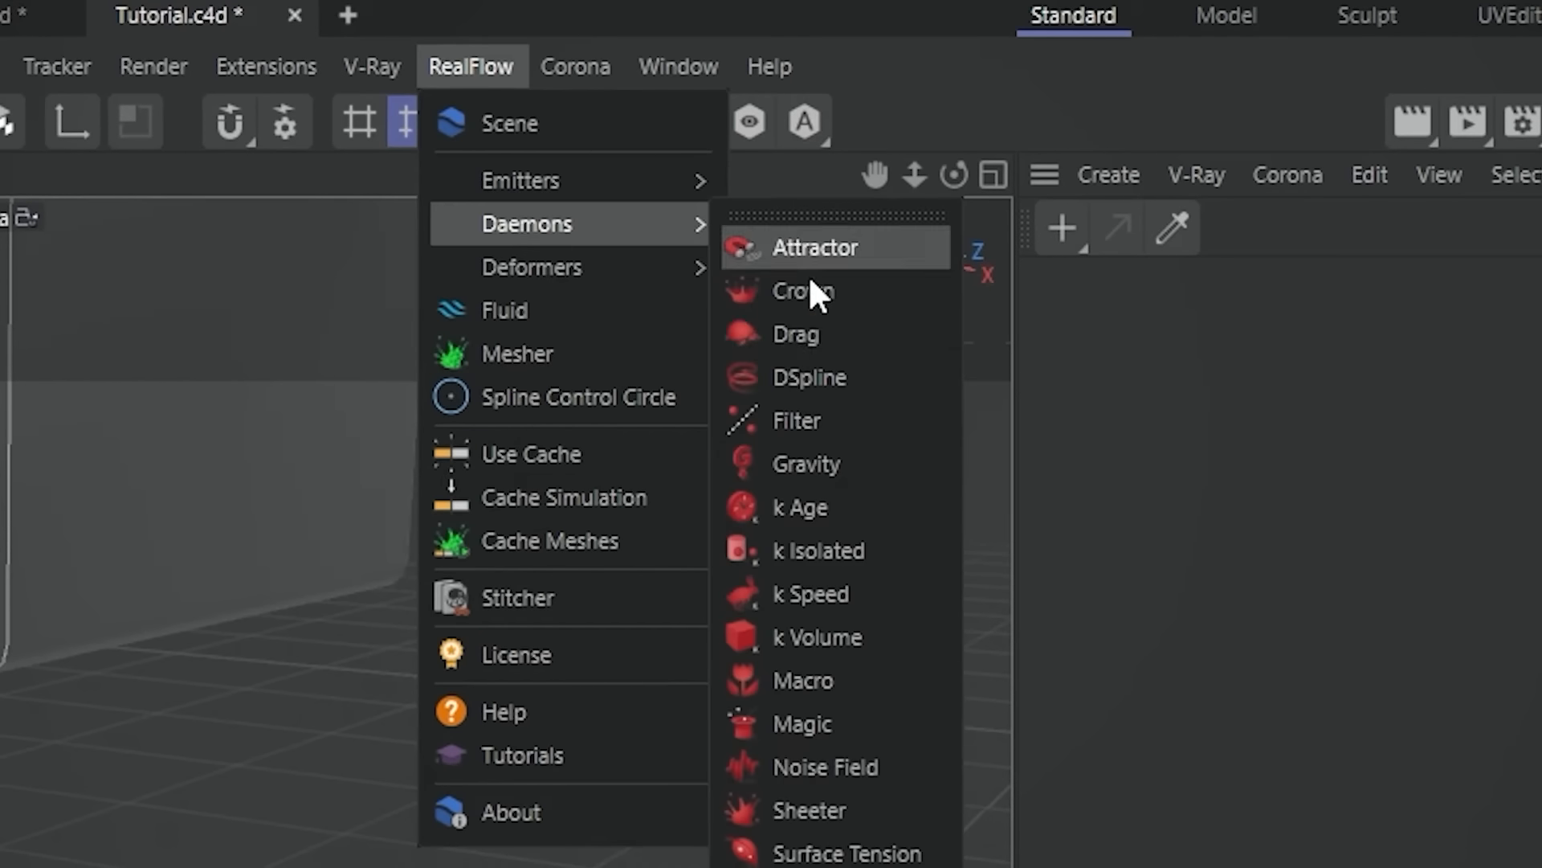
click(817, 456)
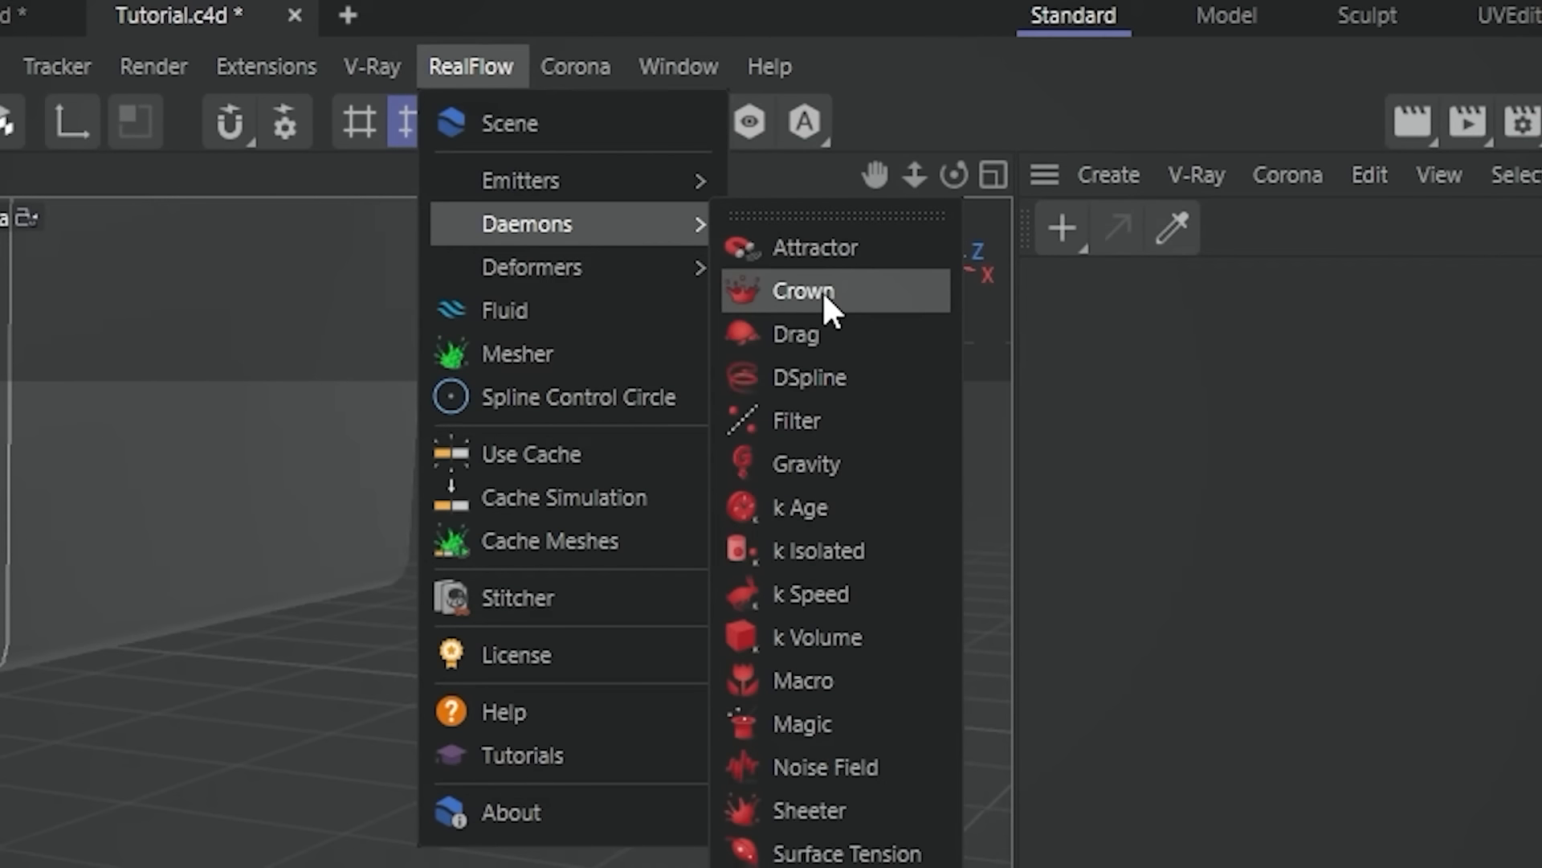
click(824, 297)
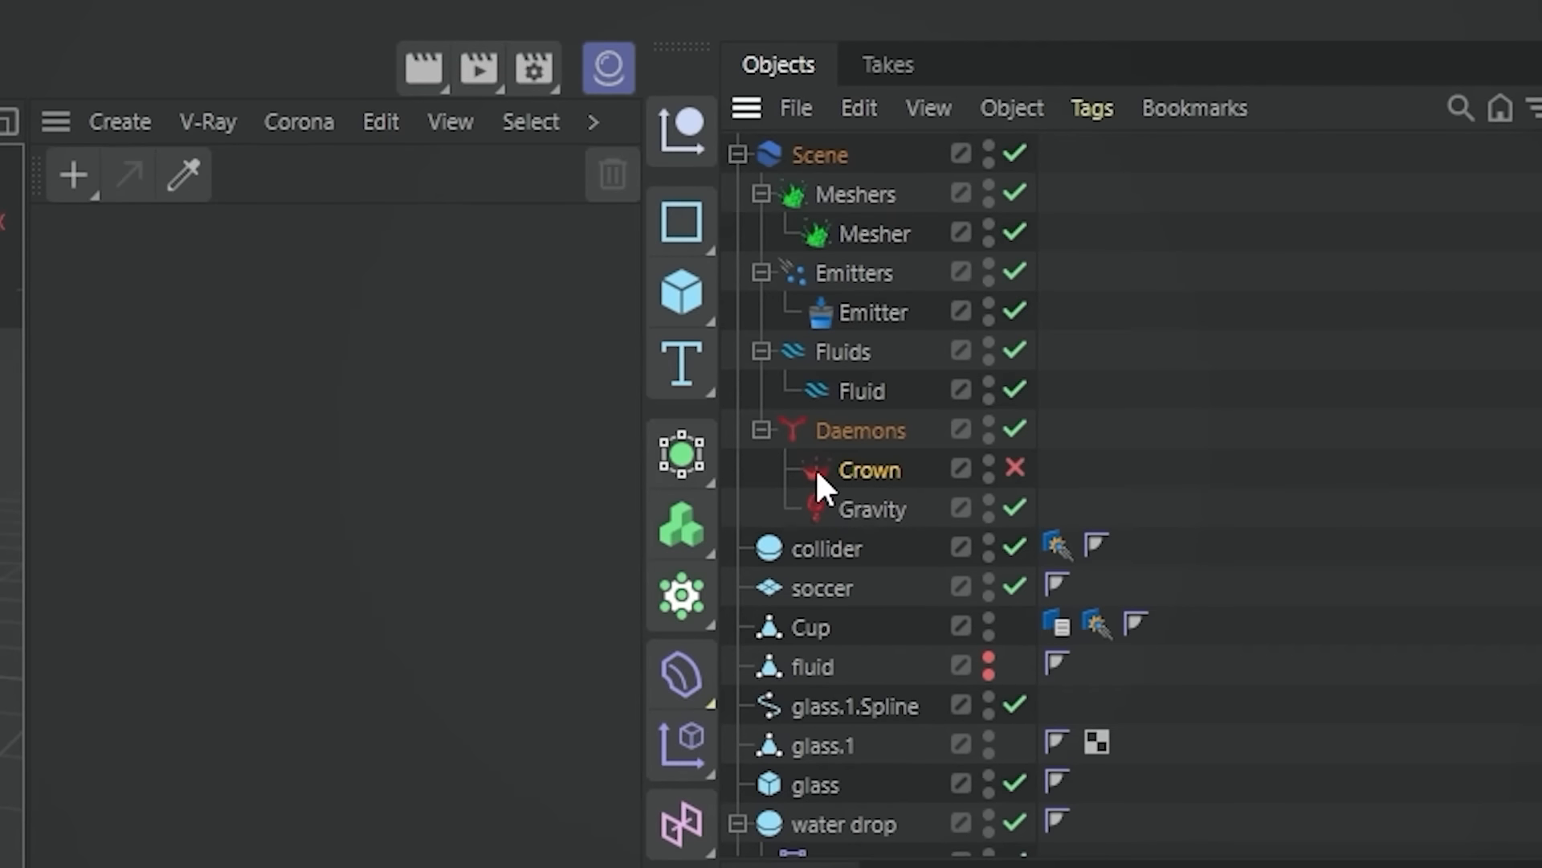
- Enable Use GPU in the RealFlow Scene's solver settings and save the project
click(826, 155)
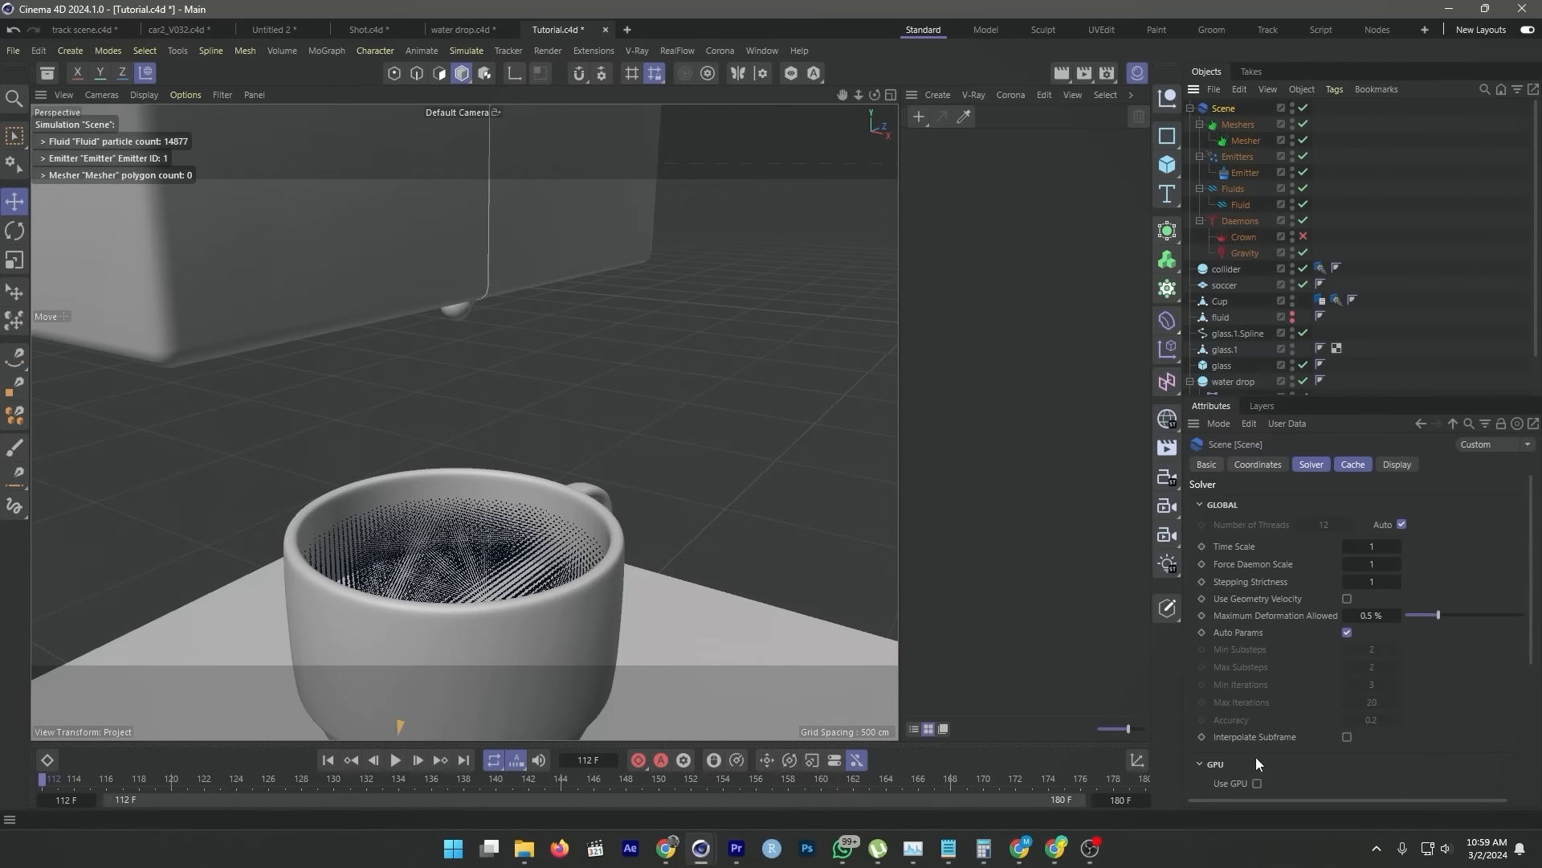
key(ctrl+s)
- Play the fluid simulation from frame 112 to check how the liquid settles inside the cup
click(396, 760)
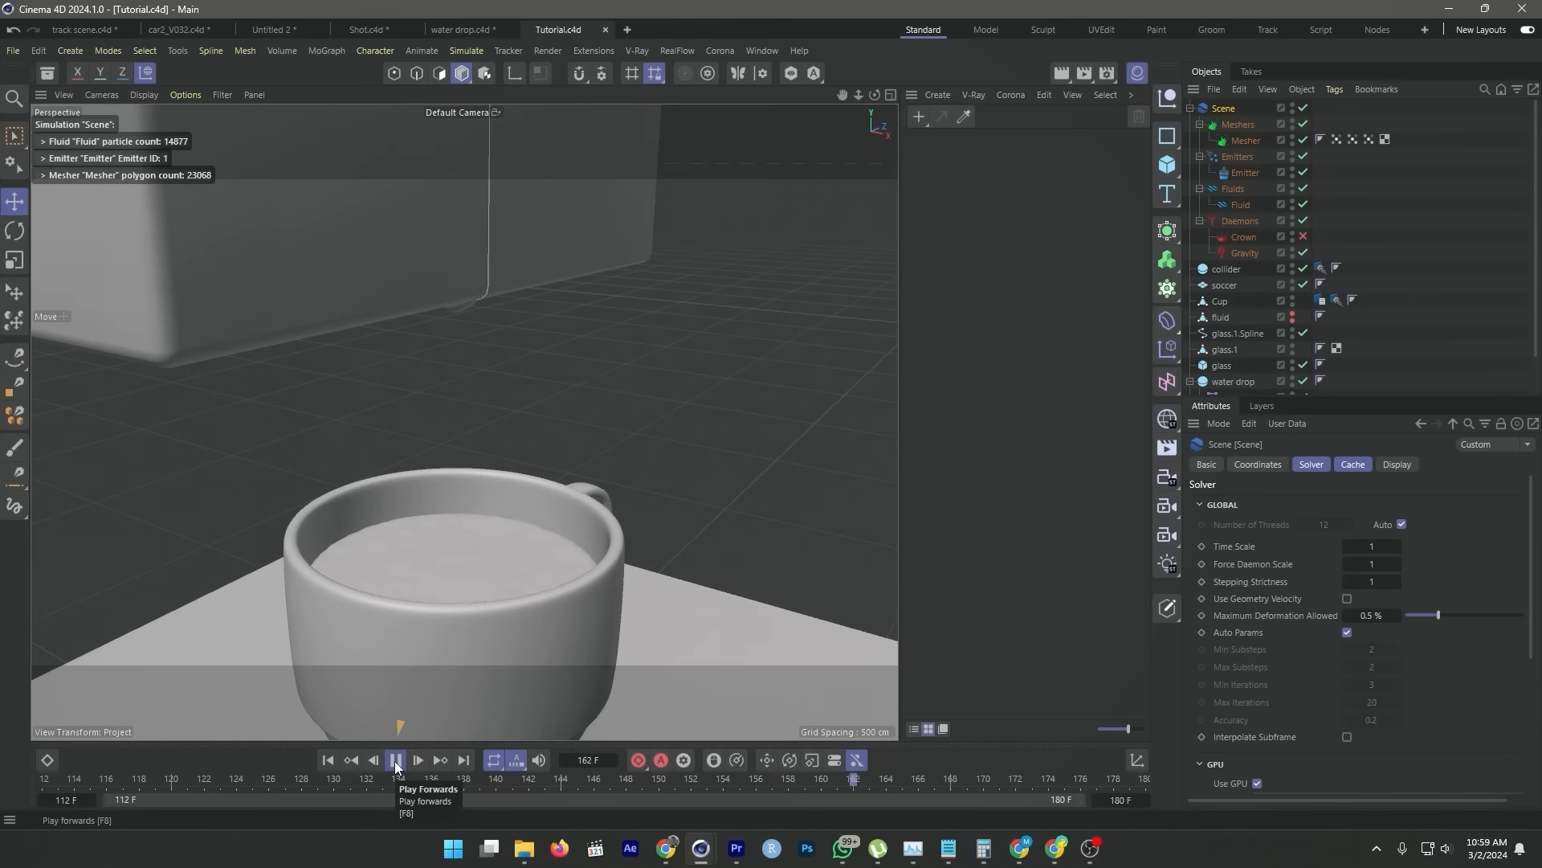
click(395, 760)
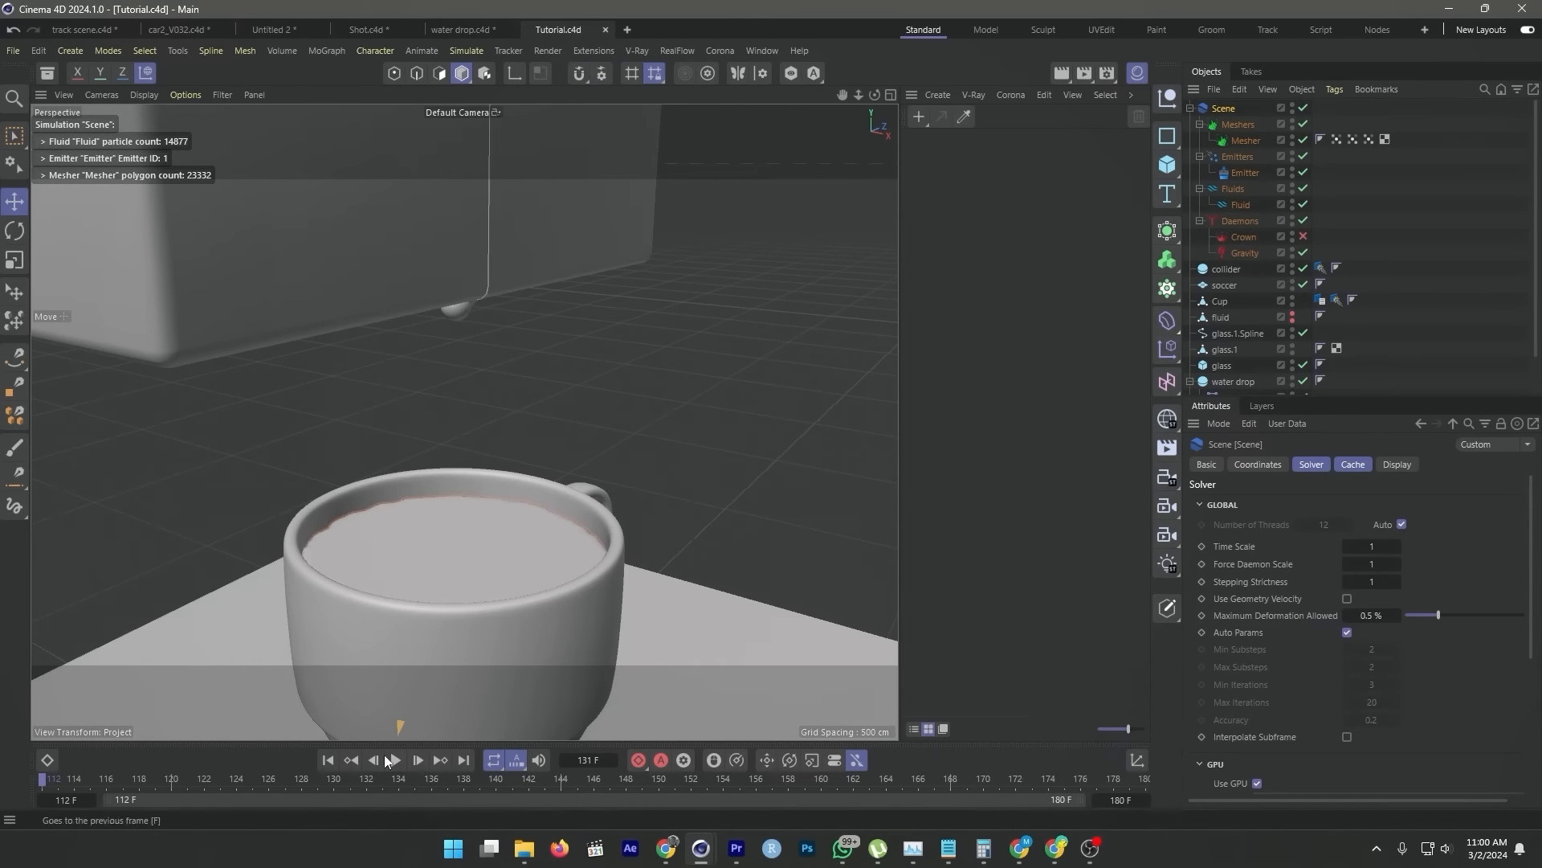
click(395, 760)
click(108, 681)
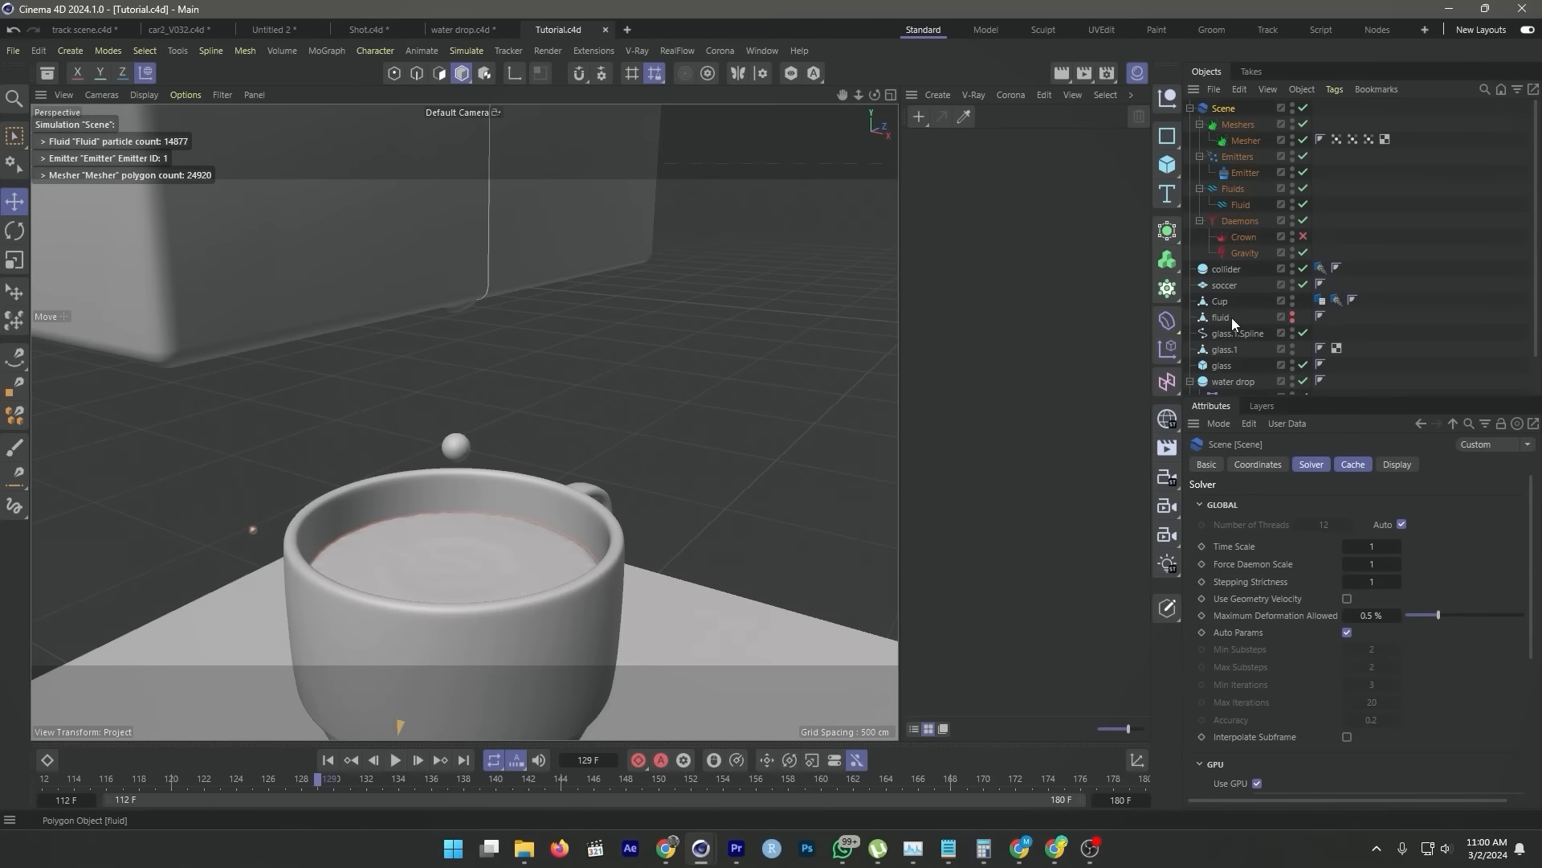
- Show the fluid object in the viewport and scale it down slightly to keep it inside the cup walls
click(1229, 316)
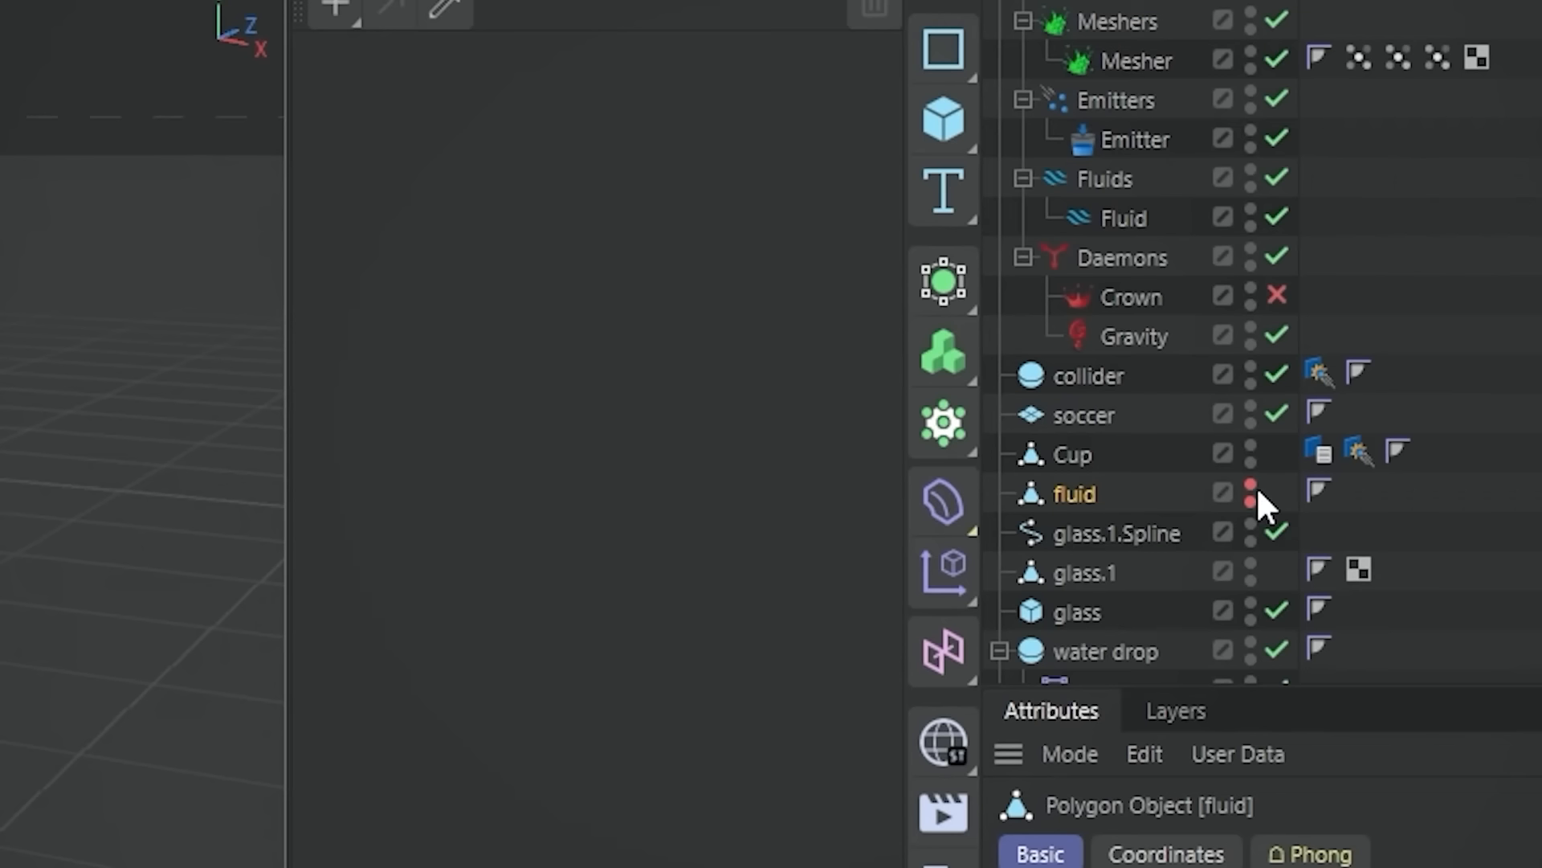
click(1252, 484)
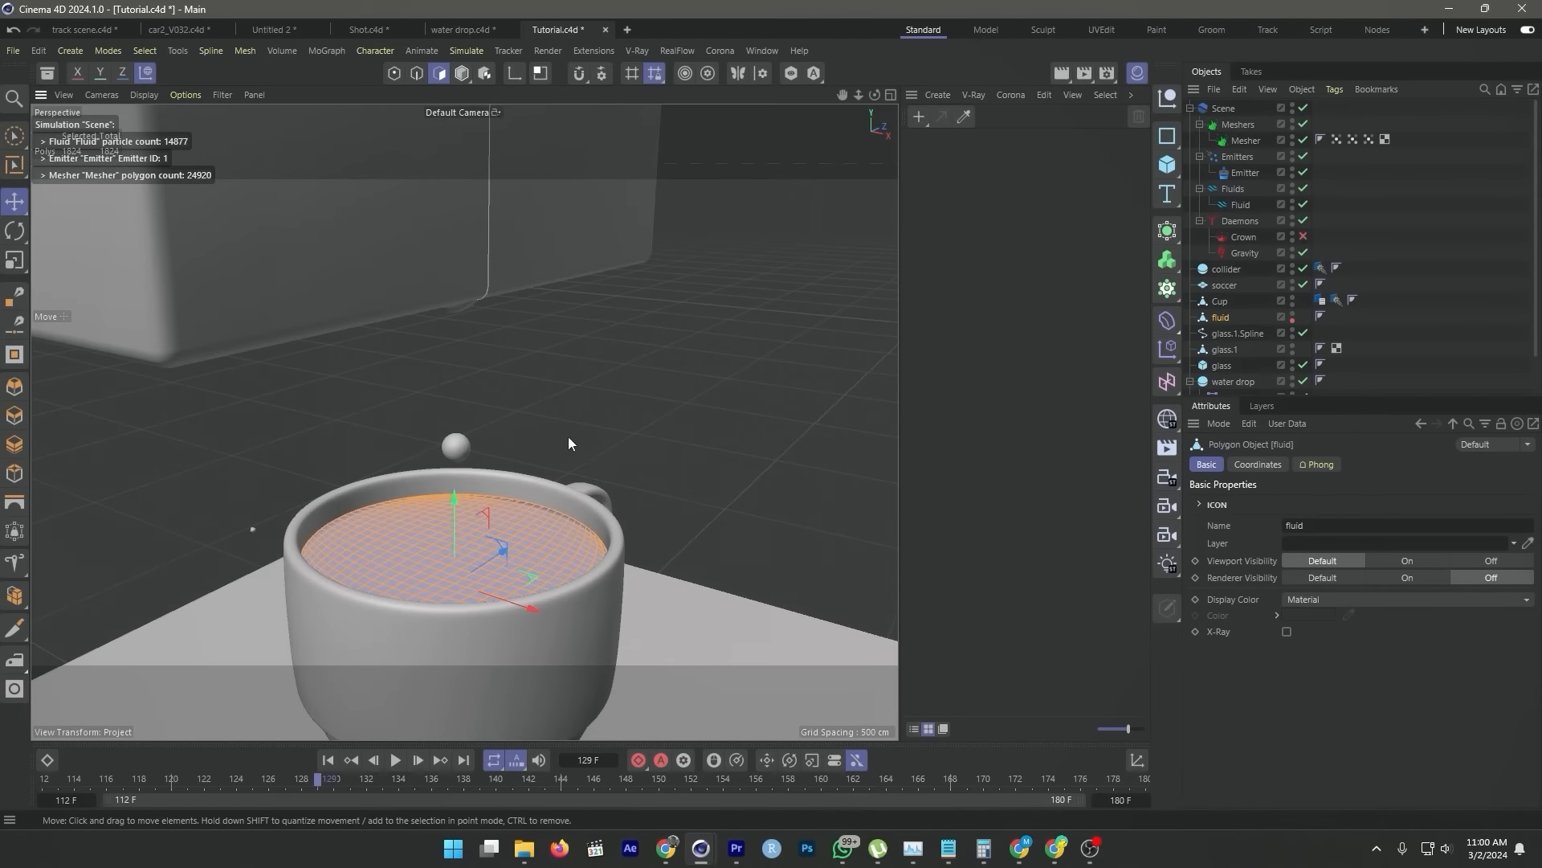
key(t)
drag(580, 474, 575, 472)
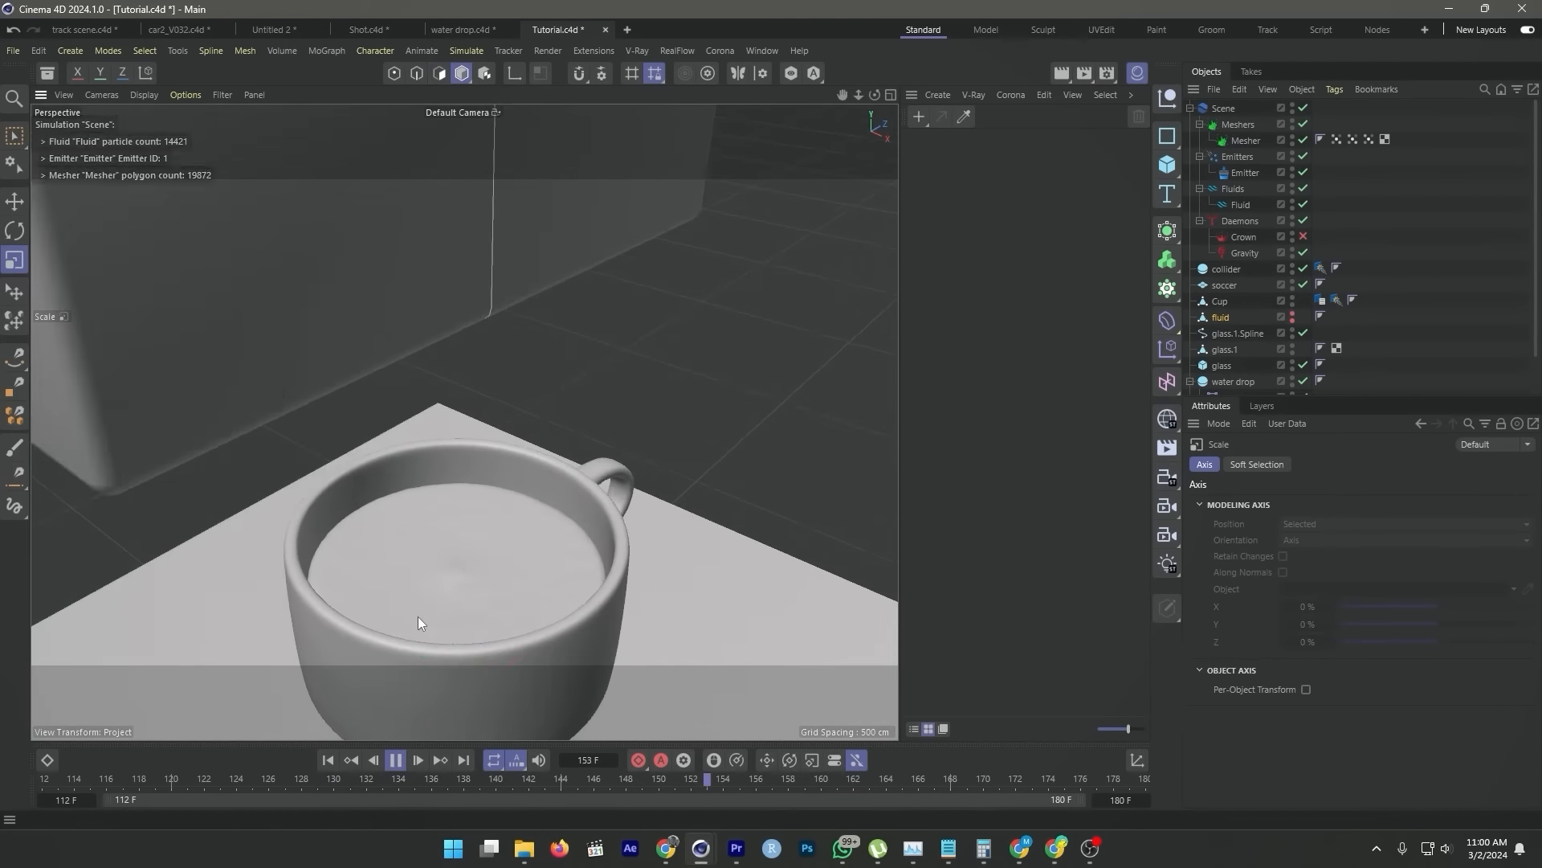
- Enable the Crown daemon and move it into the cup at the fluid's surface
scroll(419, 615, up, 4)
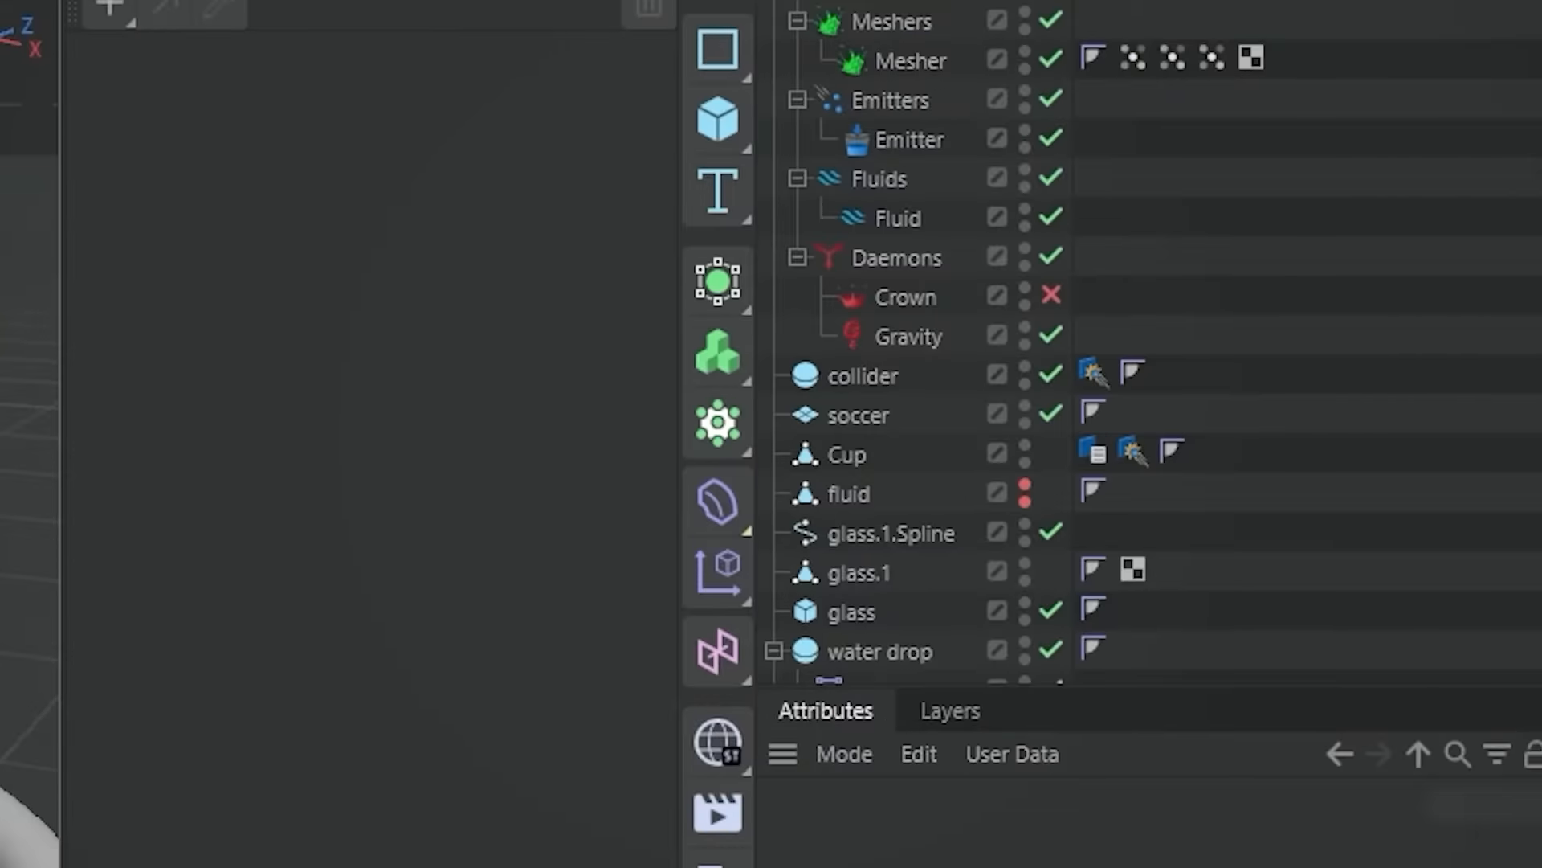
click(1052, 294)
click(920, 296)
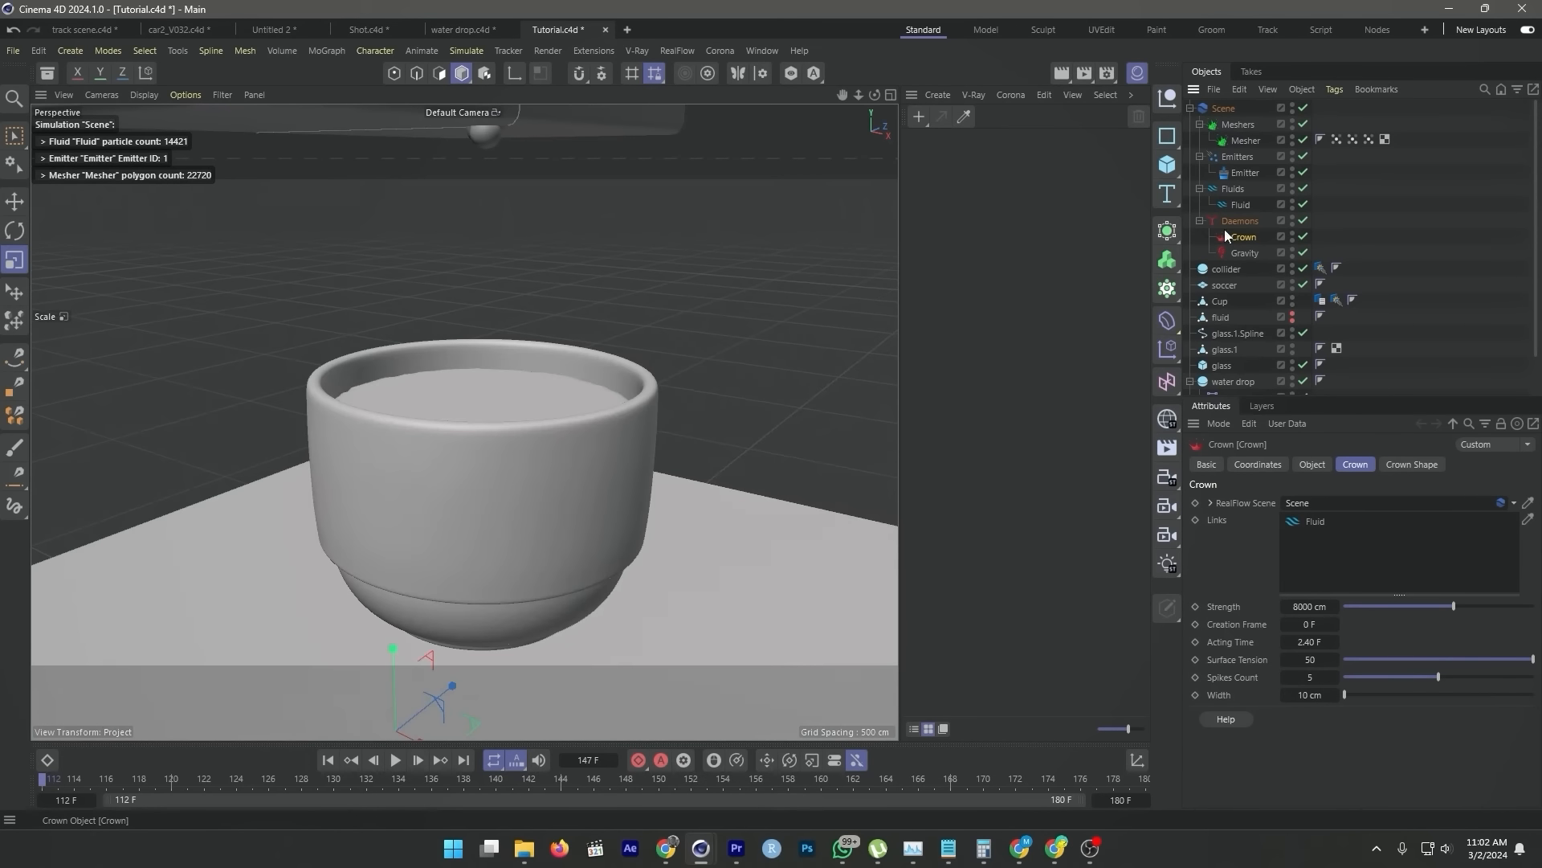
scroll(524, 561, down, 3)
key(e)
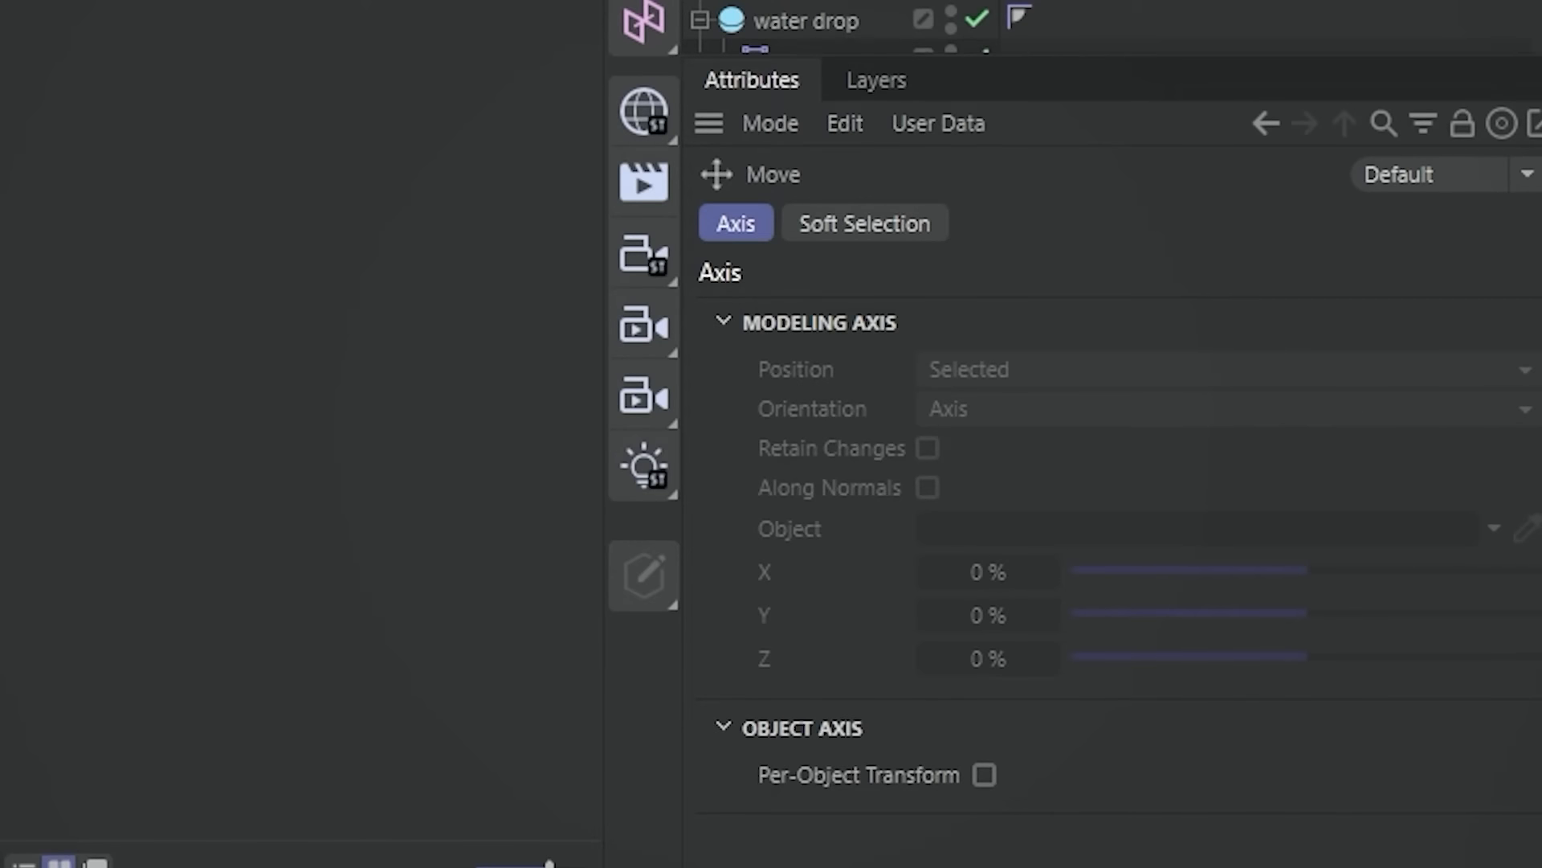
drag(459, 464, 514, 513)
- Scale the Crown daemon down to a width of about 7 cm so it fits inside the cup
scroll(546, 474, up, 3)
key(t)
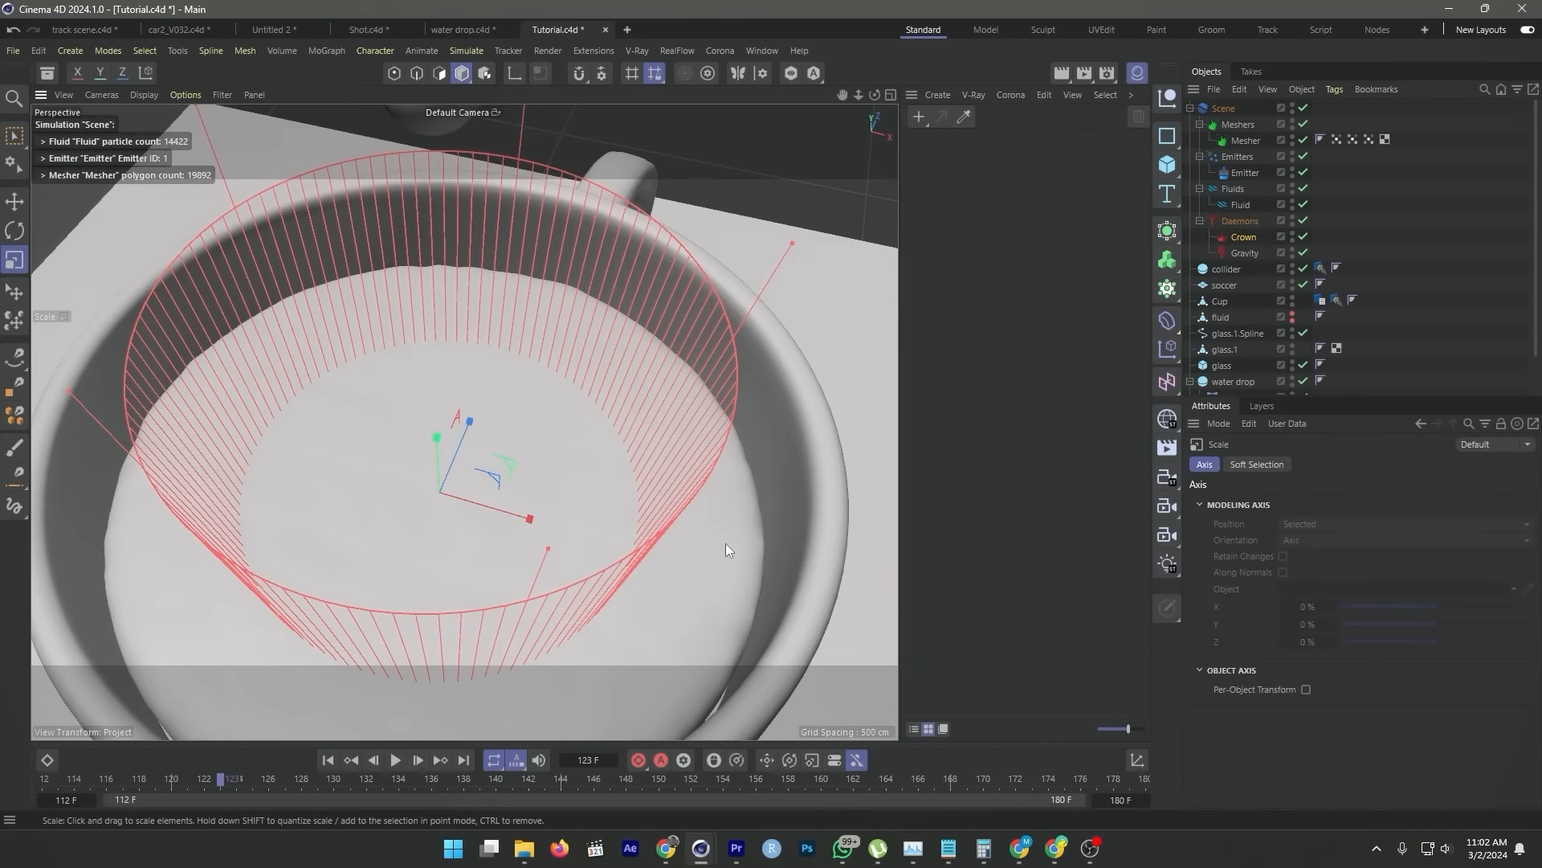
alt+drag(725, 543, 464, 493)
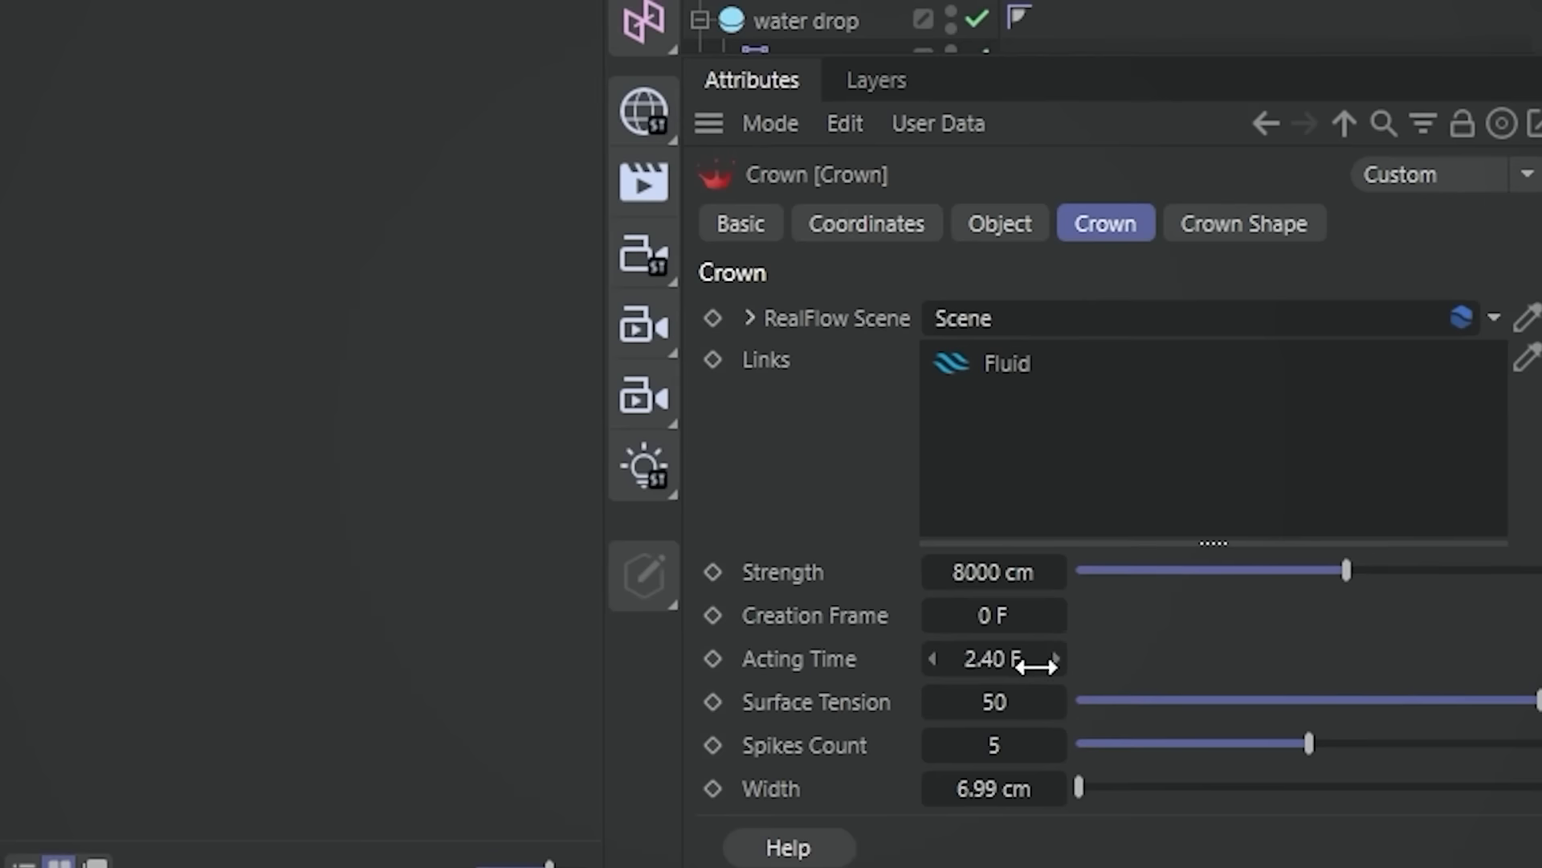
- Set the Crown daemon's creation frame to 140, when the sphere reaches the fluid, and play the simulation
click(1005, 615)
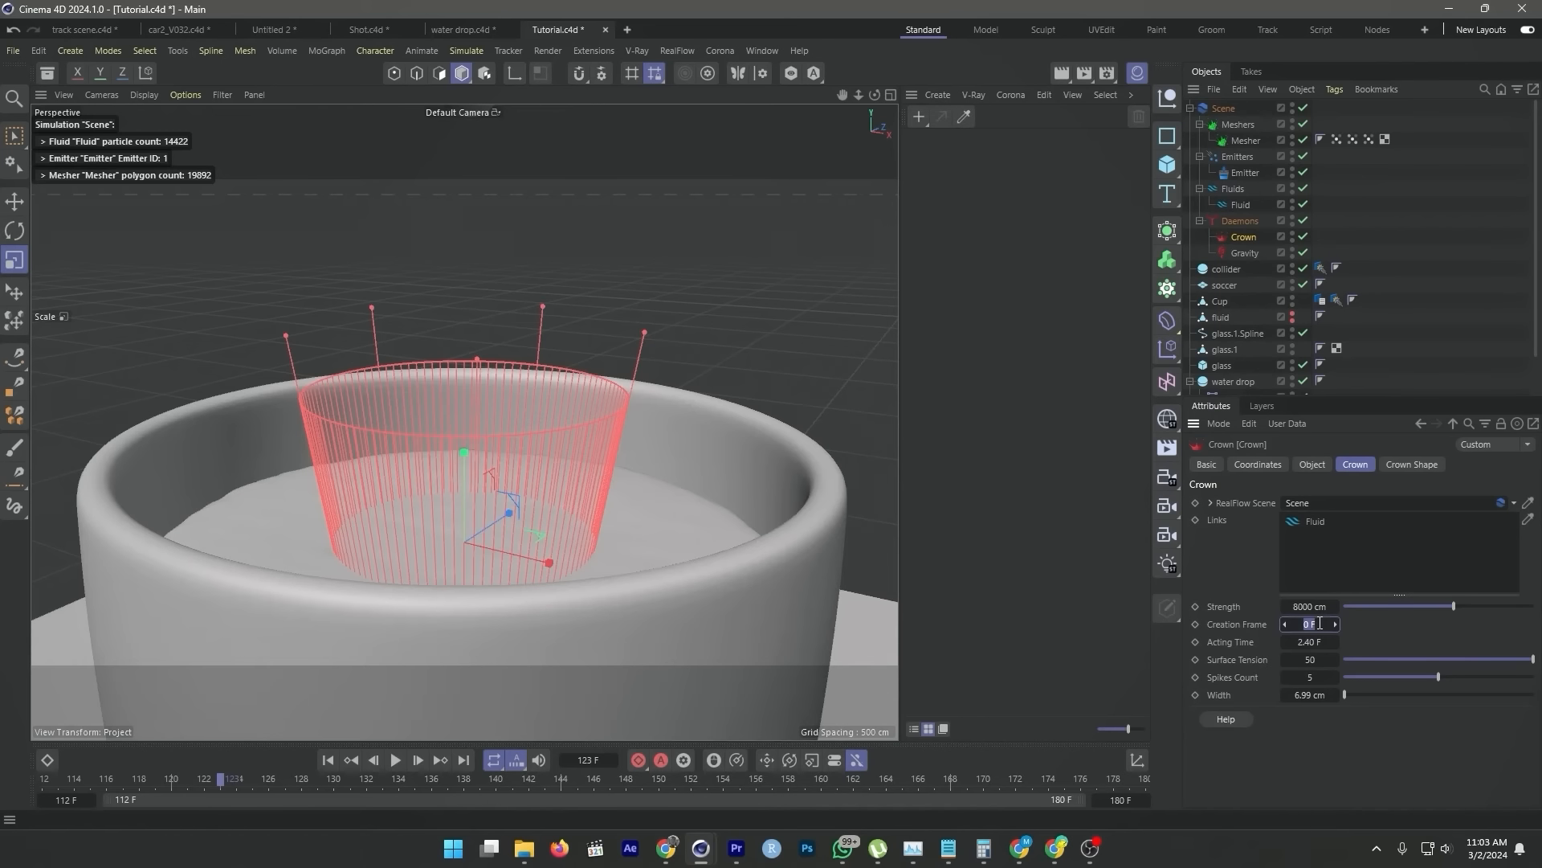
drag(361, 781, 497, 789)
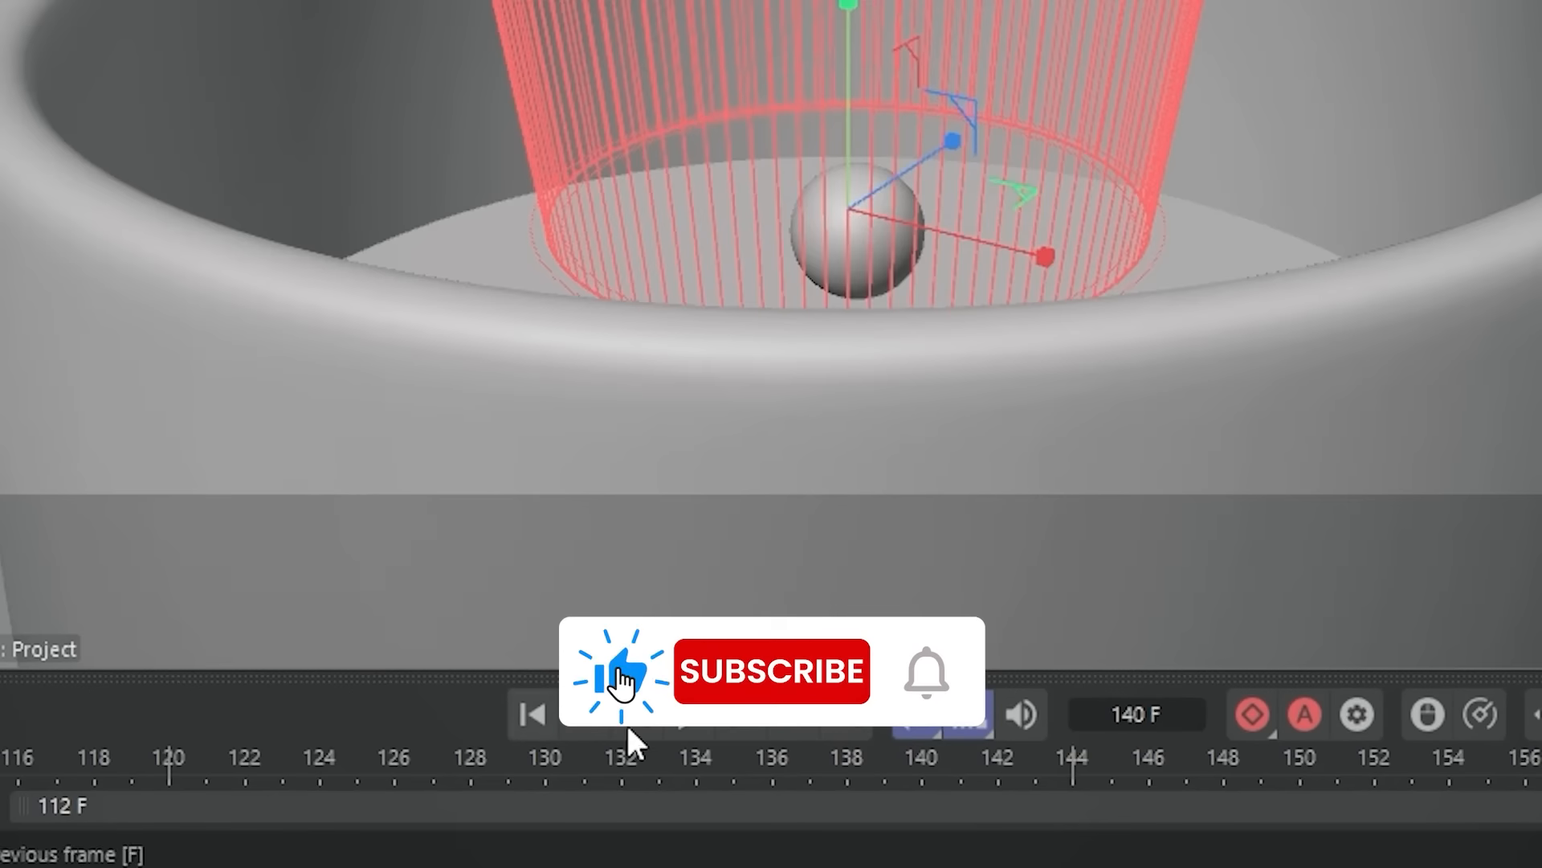
click(685, 722)
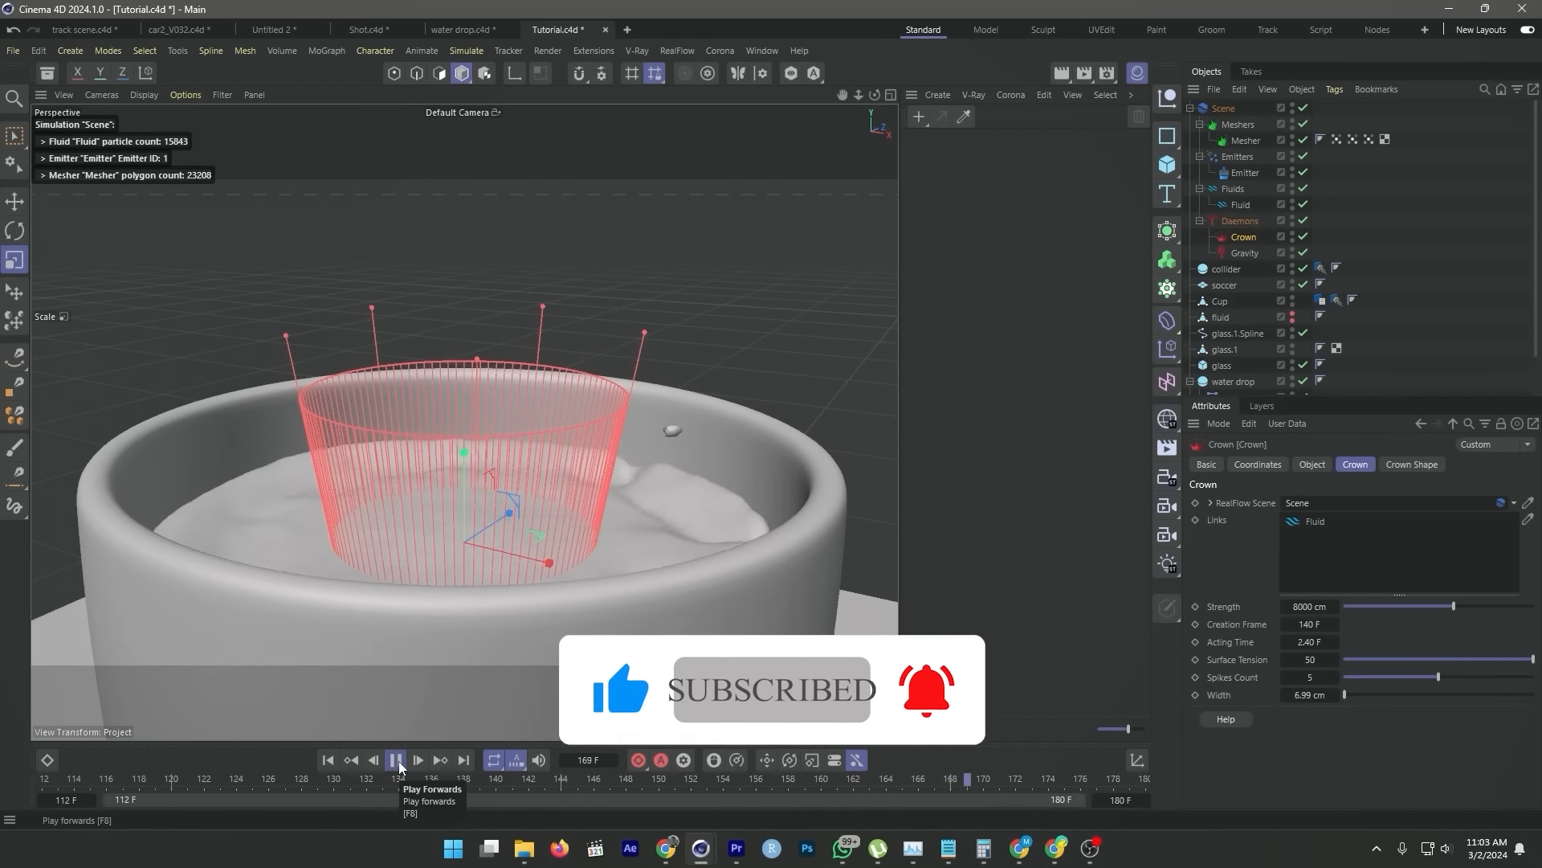
click(1342, 247)
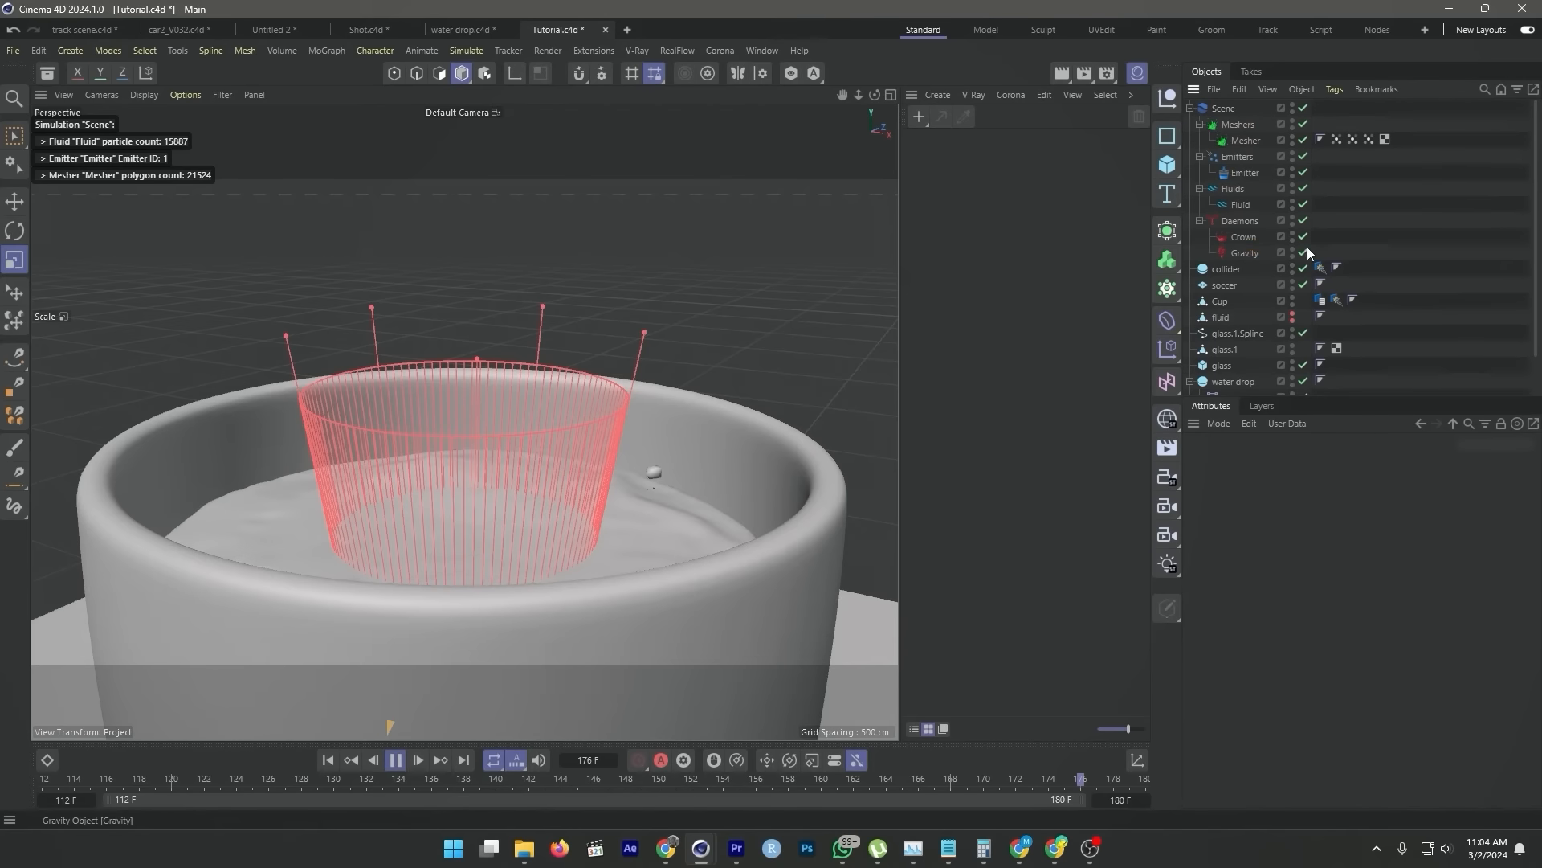
- Scale the Crown daemon down to a width of about 5.66 cm and replay the simulation to check the splash
click(1244, 237)
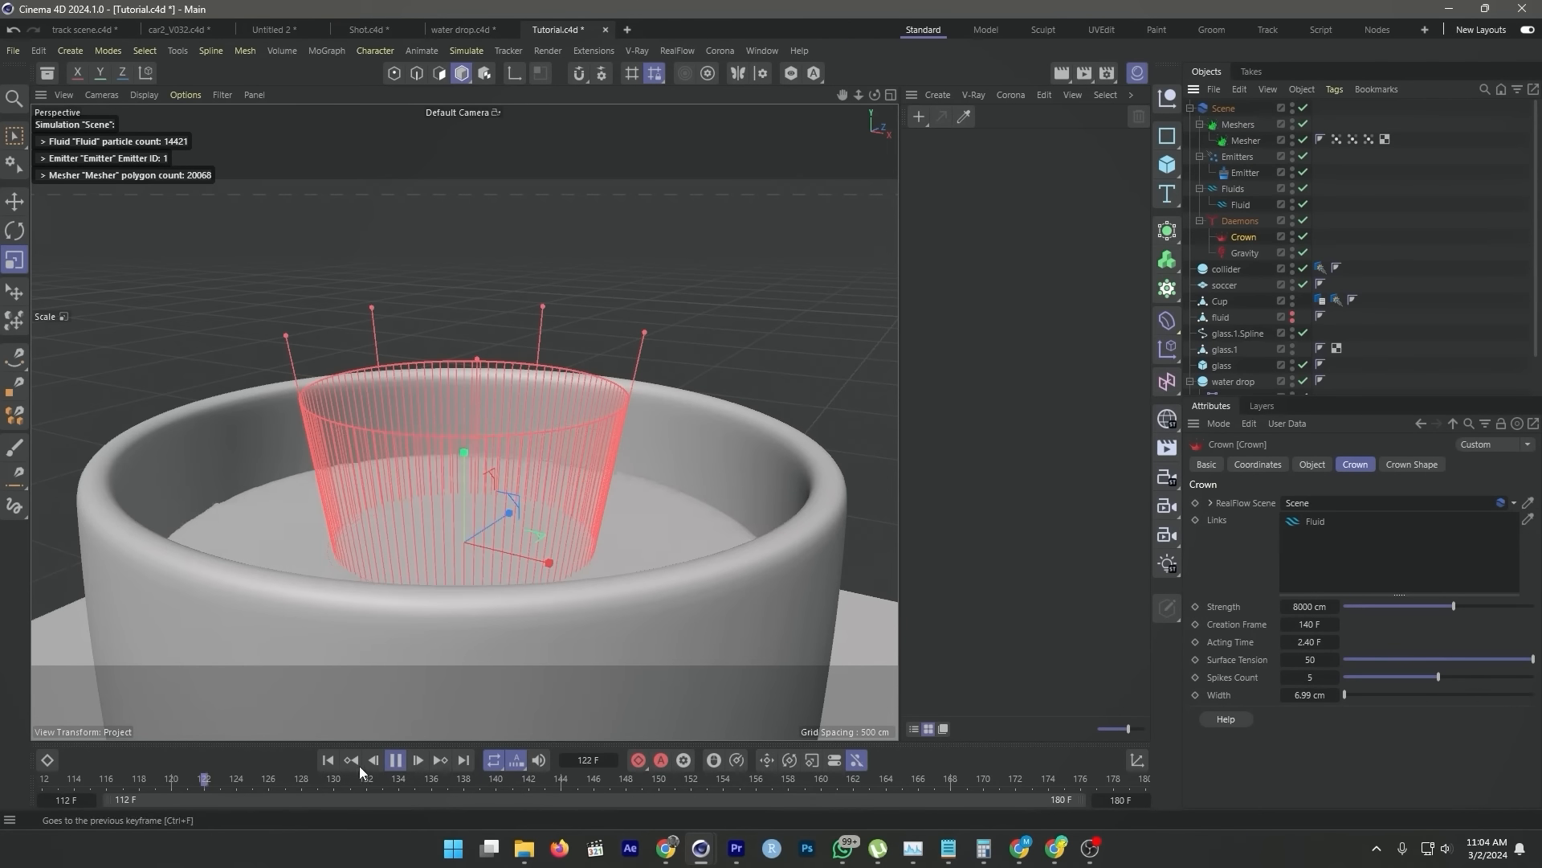
click(395, 761)
key(t)
drag(567, 475, 512, 477)
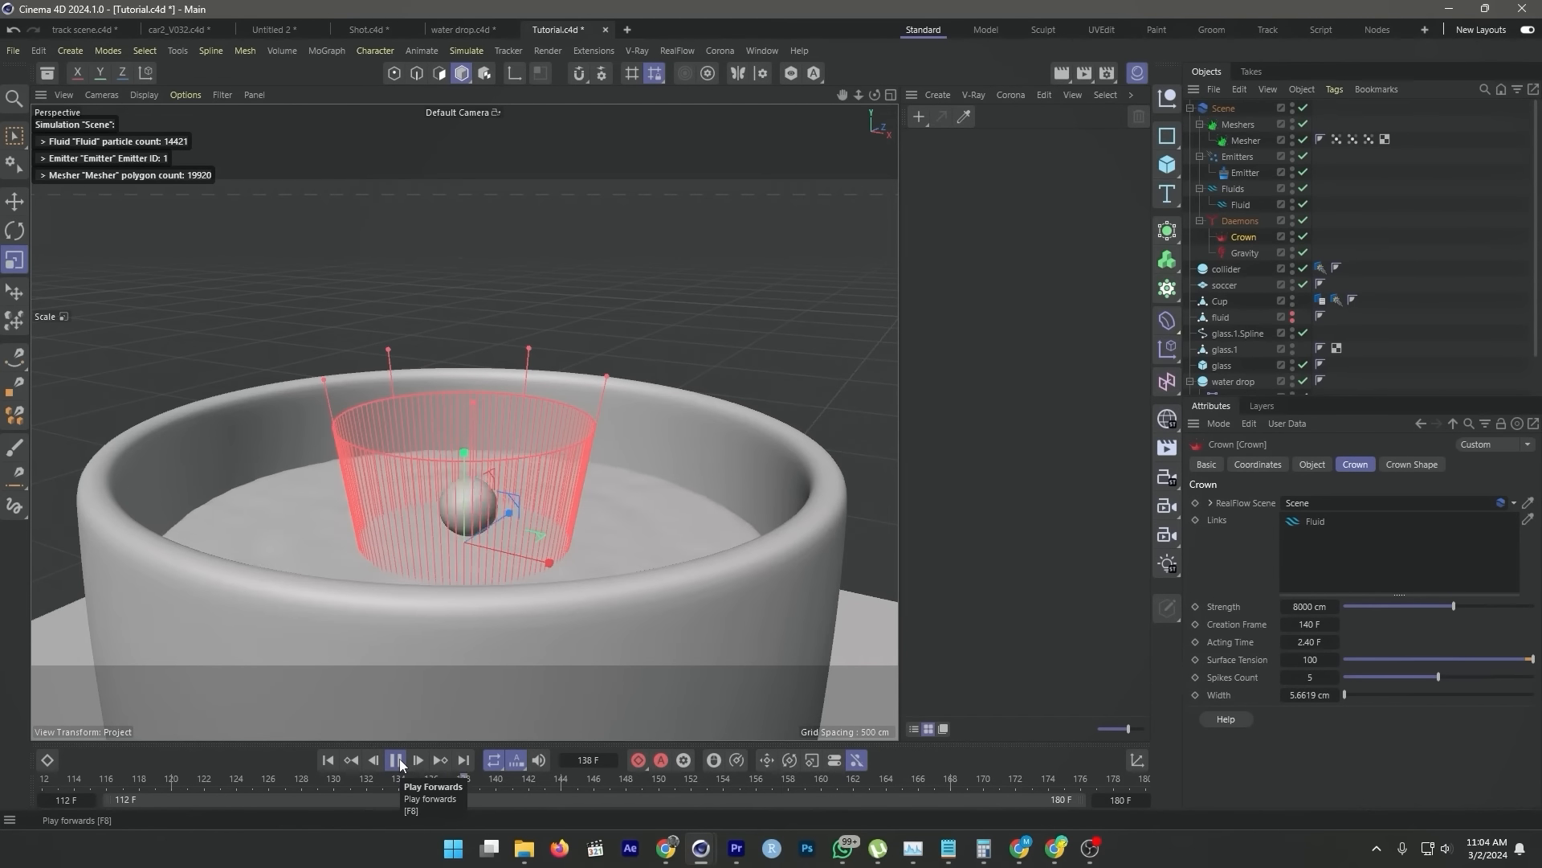
click(399, 762)
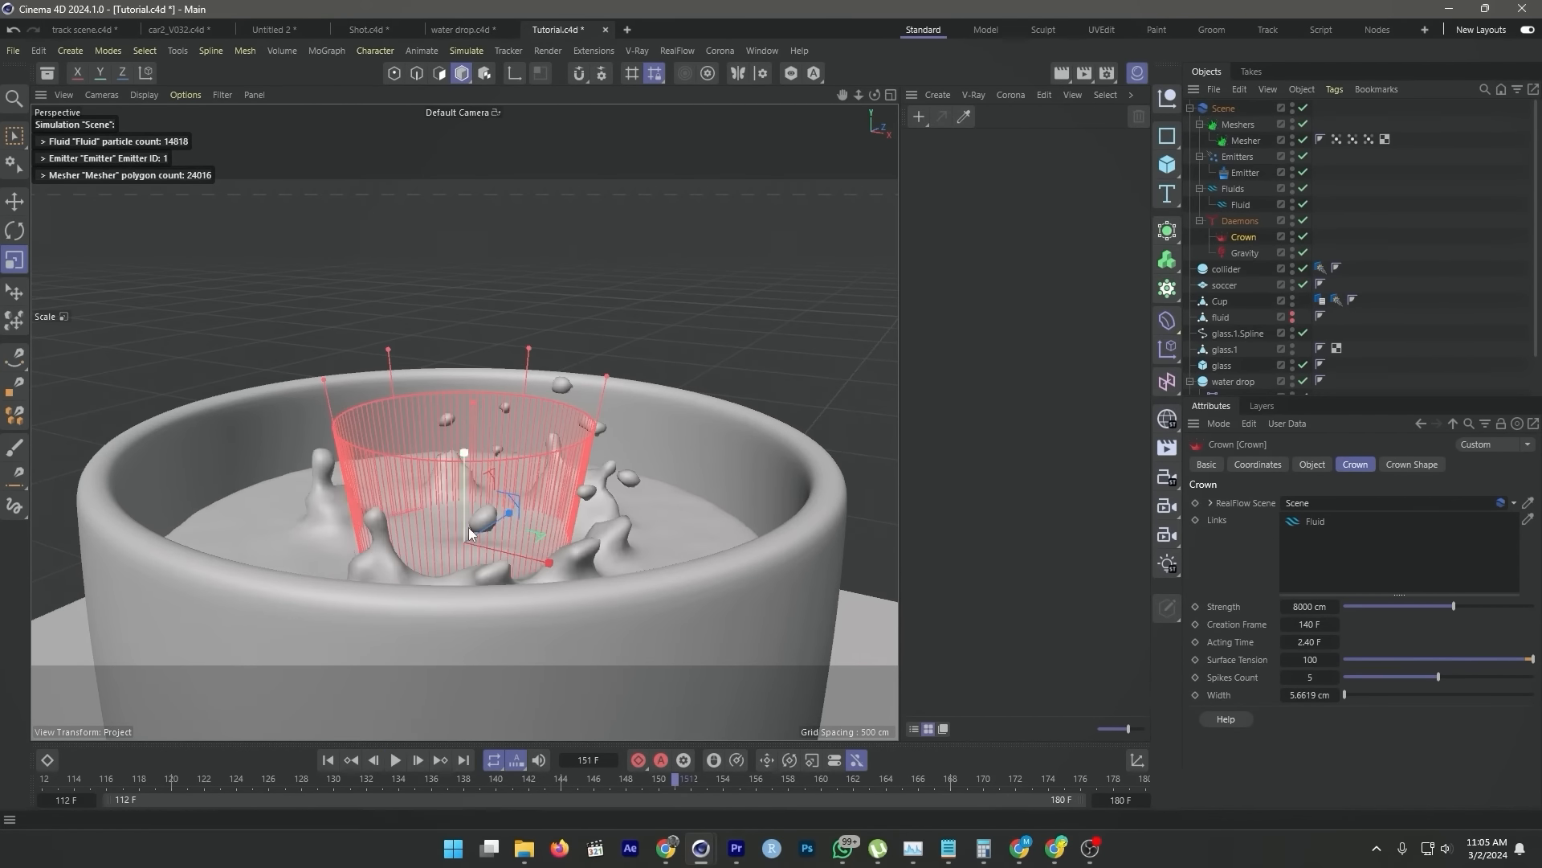
alt+drag(455, 461, 397, 485)
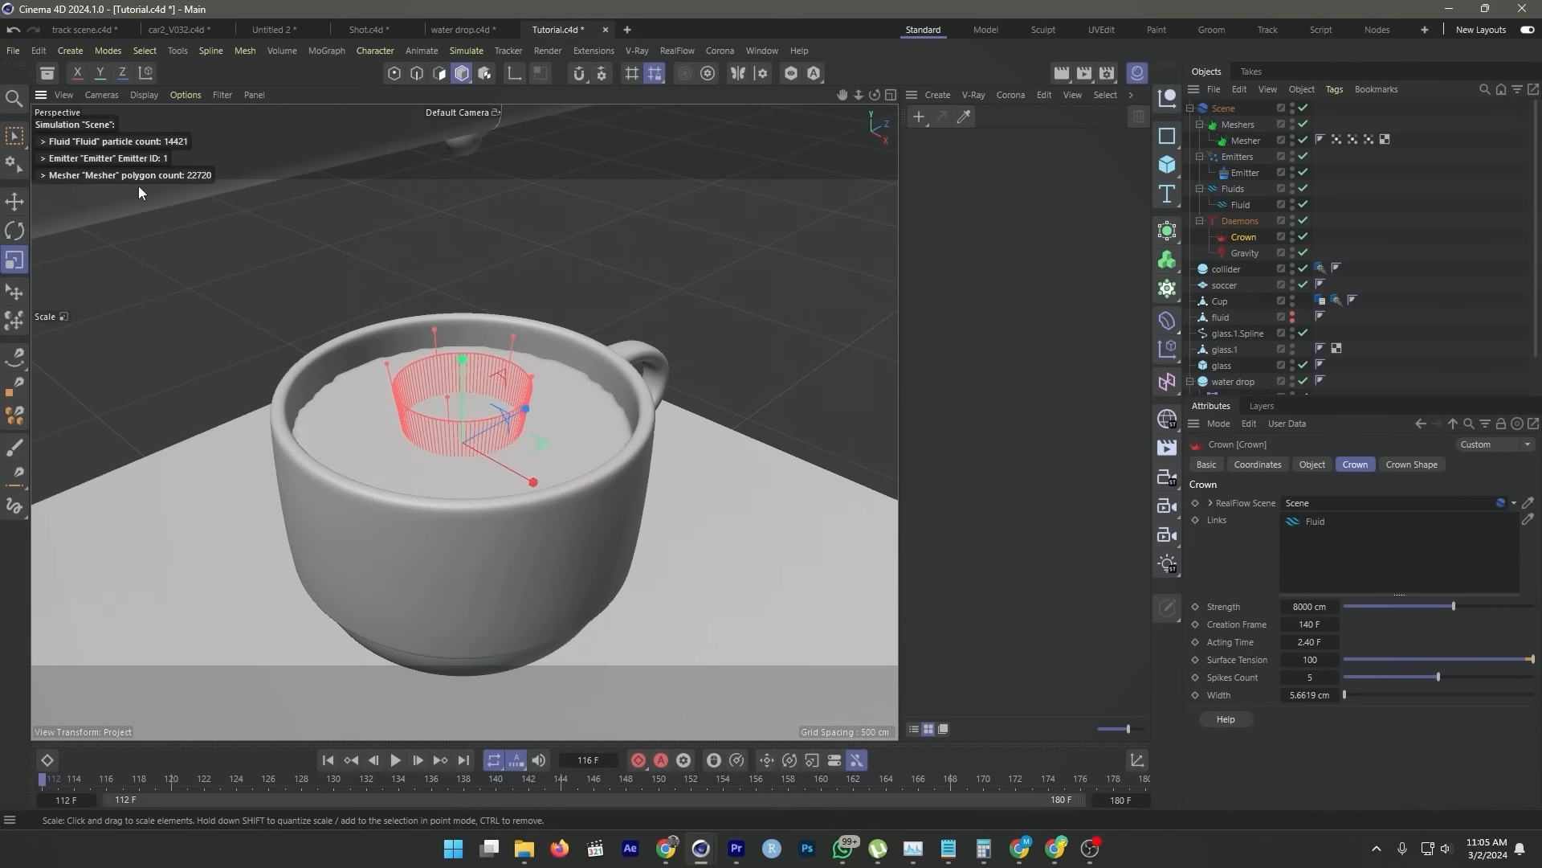
- Scale the whole project to a target scale of 2 centimeters and play the simulation
click(38, 50)
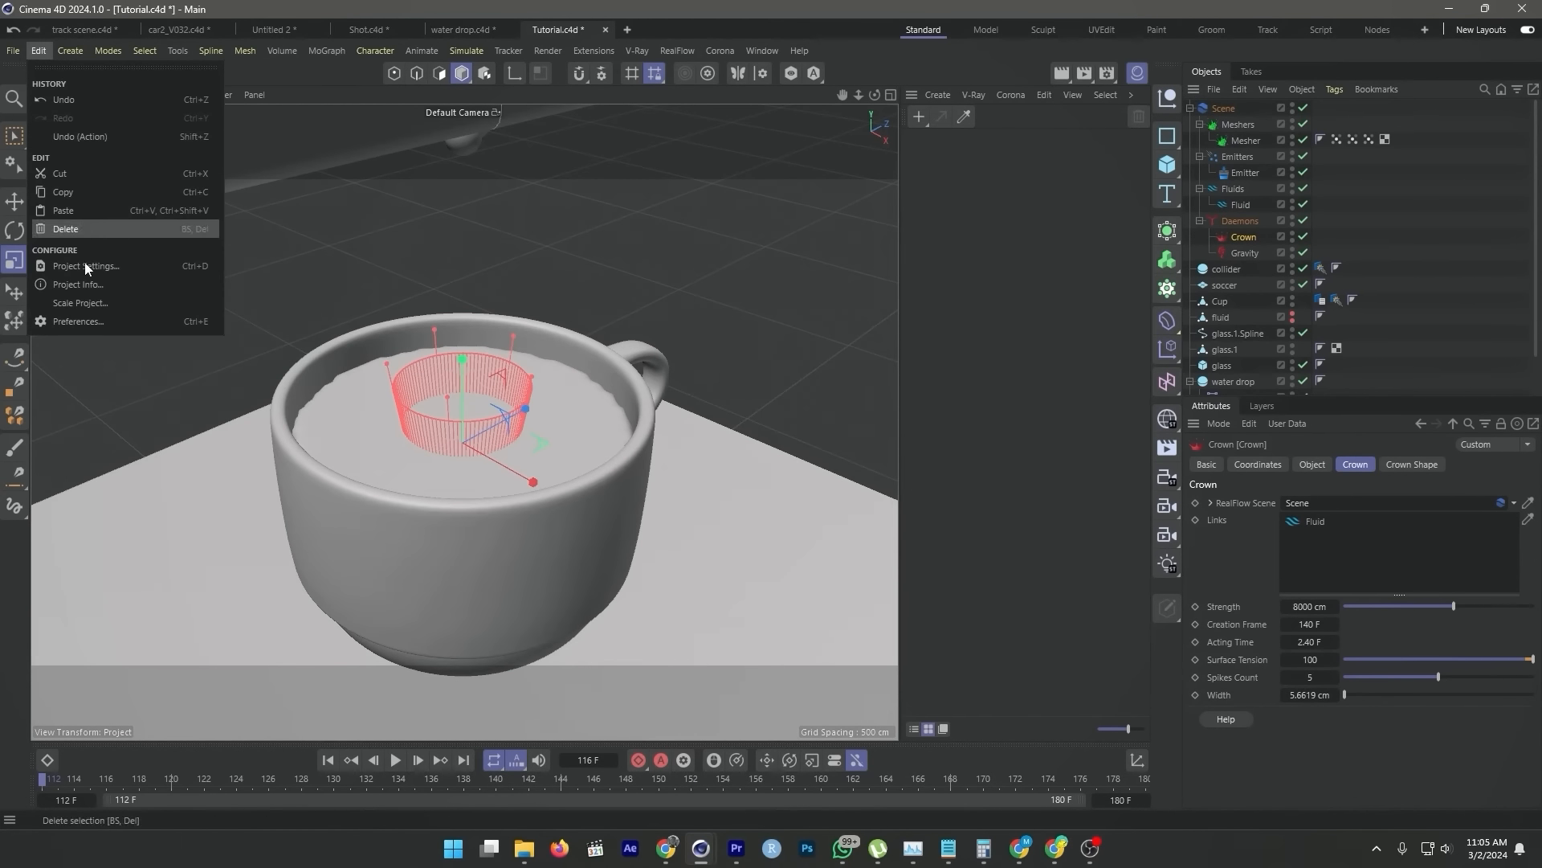
click(90, 300)
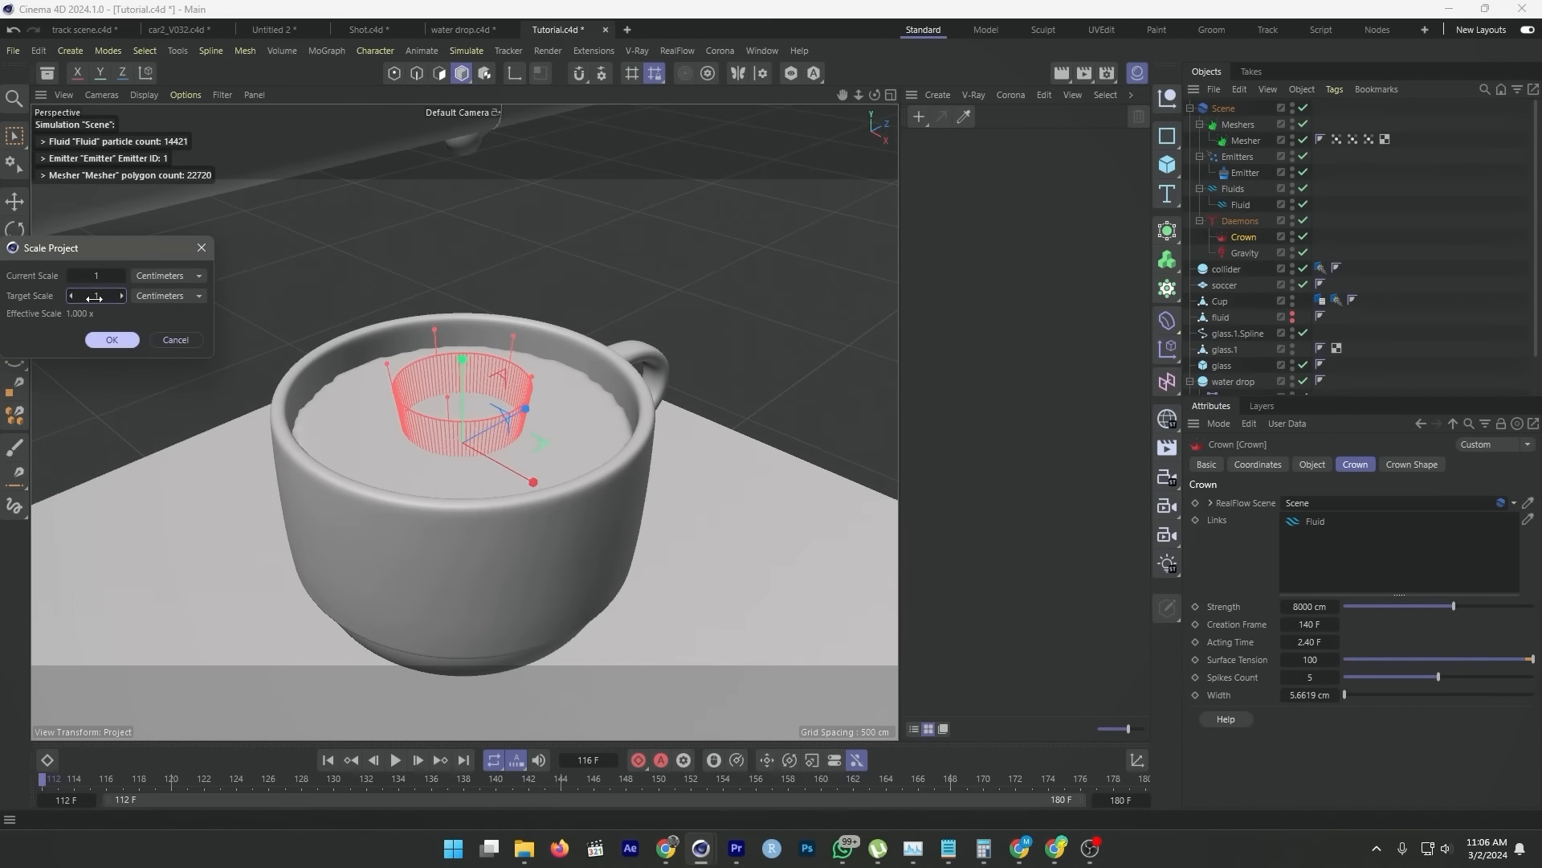
text(2)
click(111, 339)
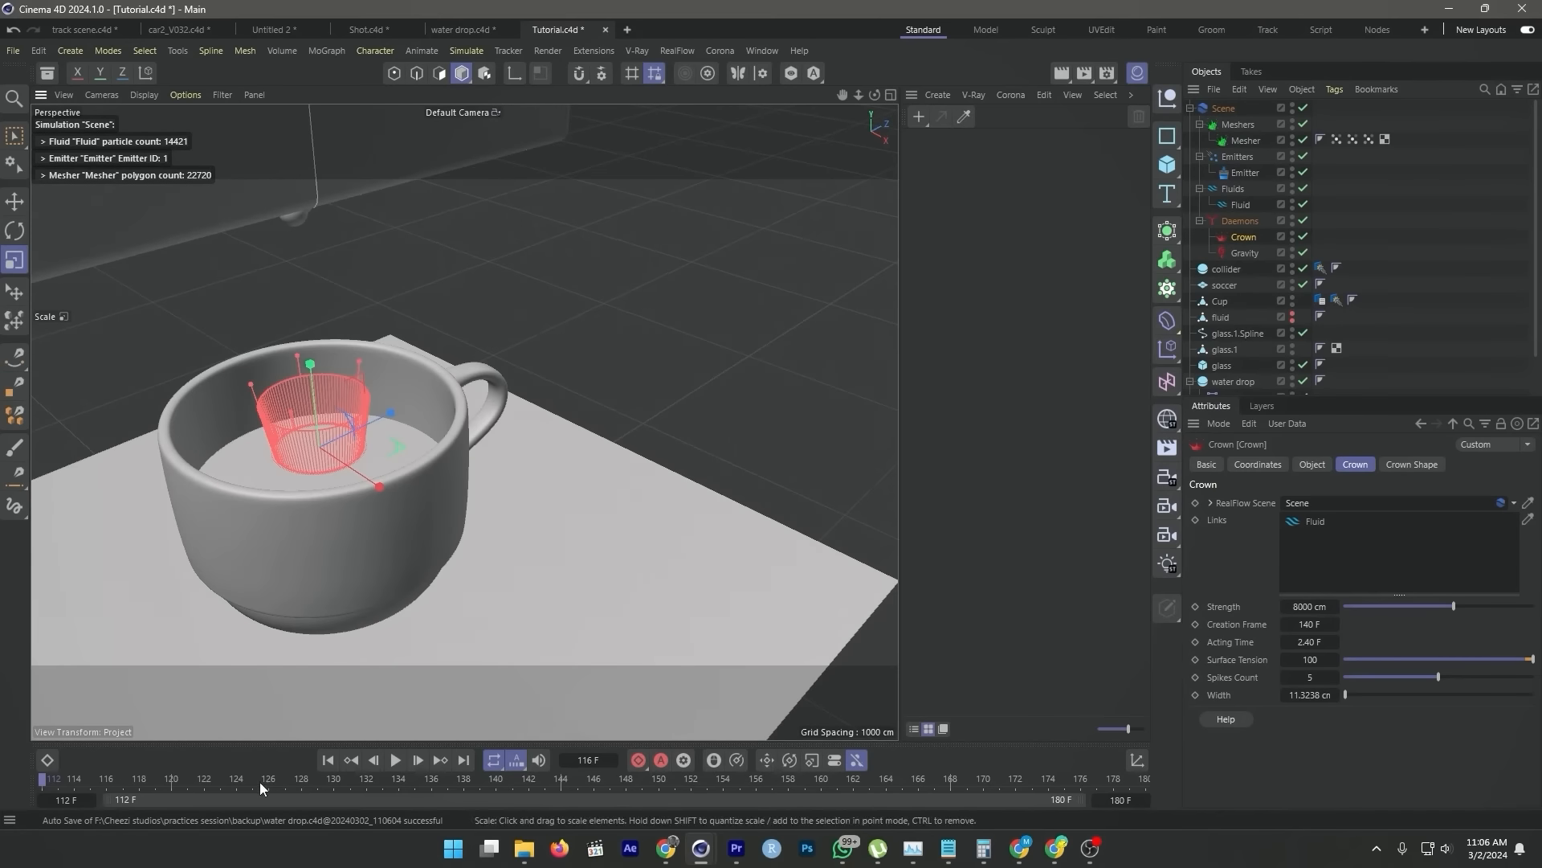
click(394, 760)
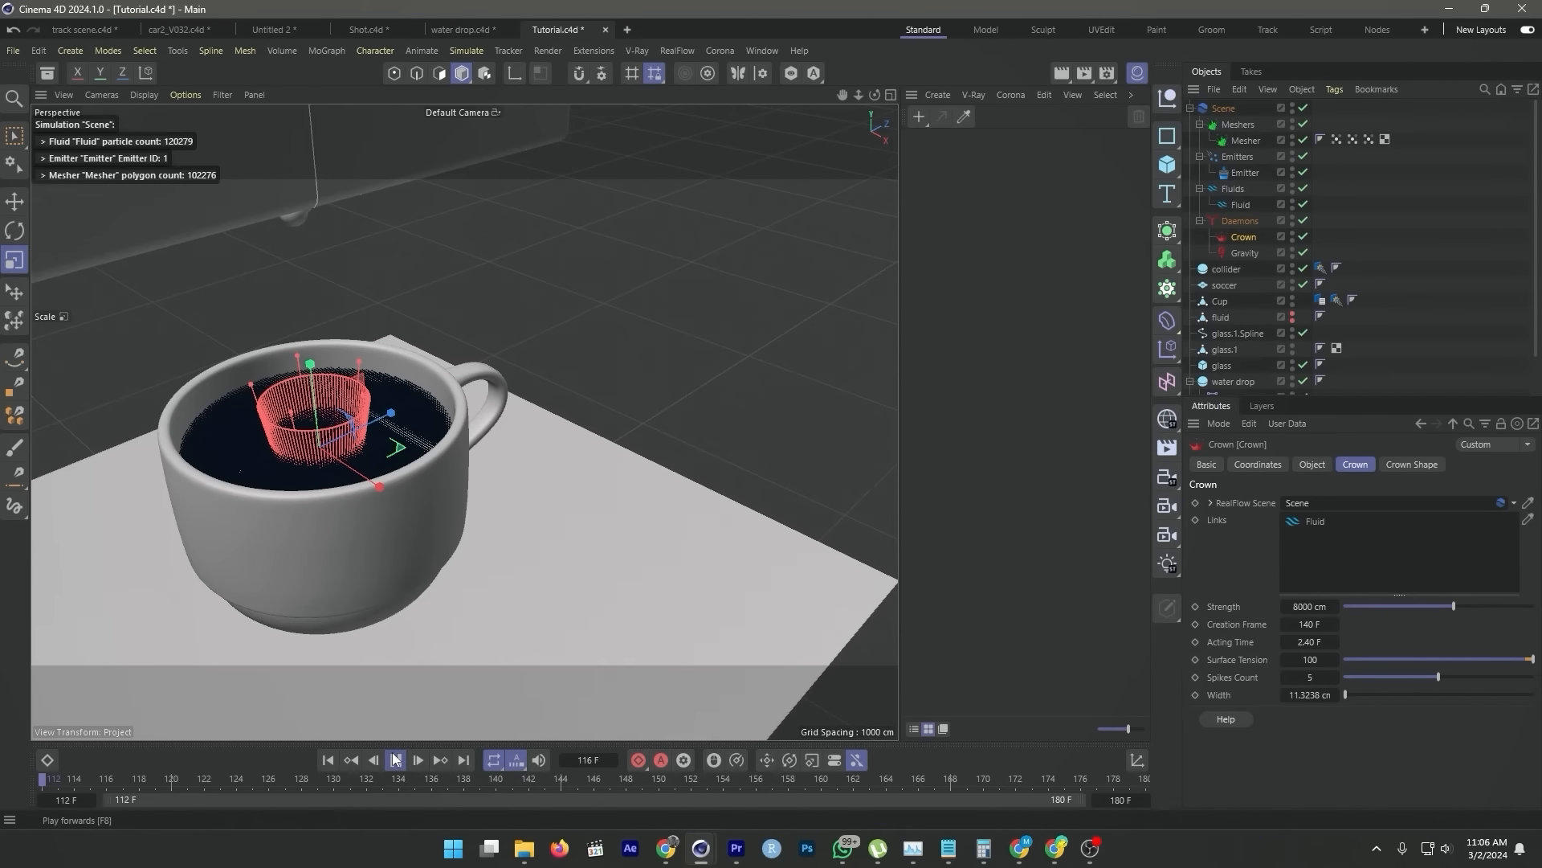
- Set the Crown daemon's acting time to 3 frames and its creation frame to 137
scroll(255, 421, up, 2)
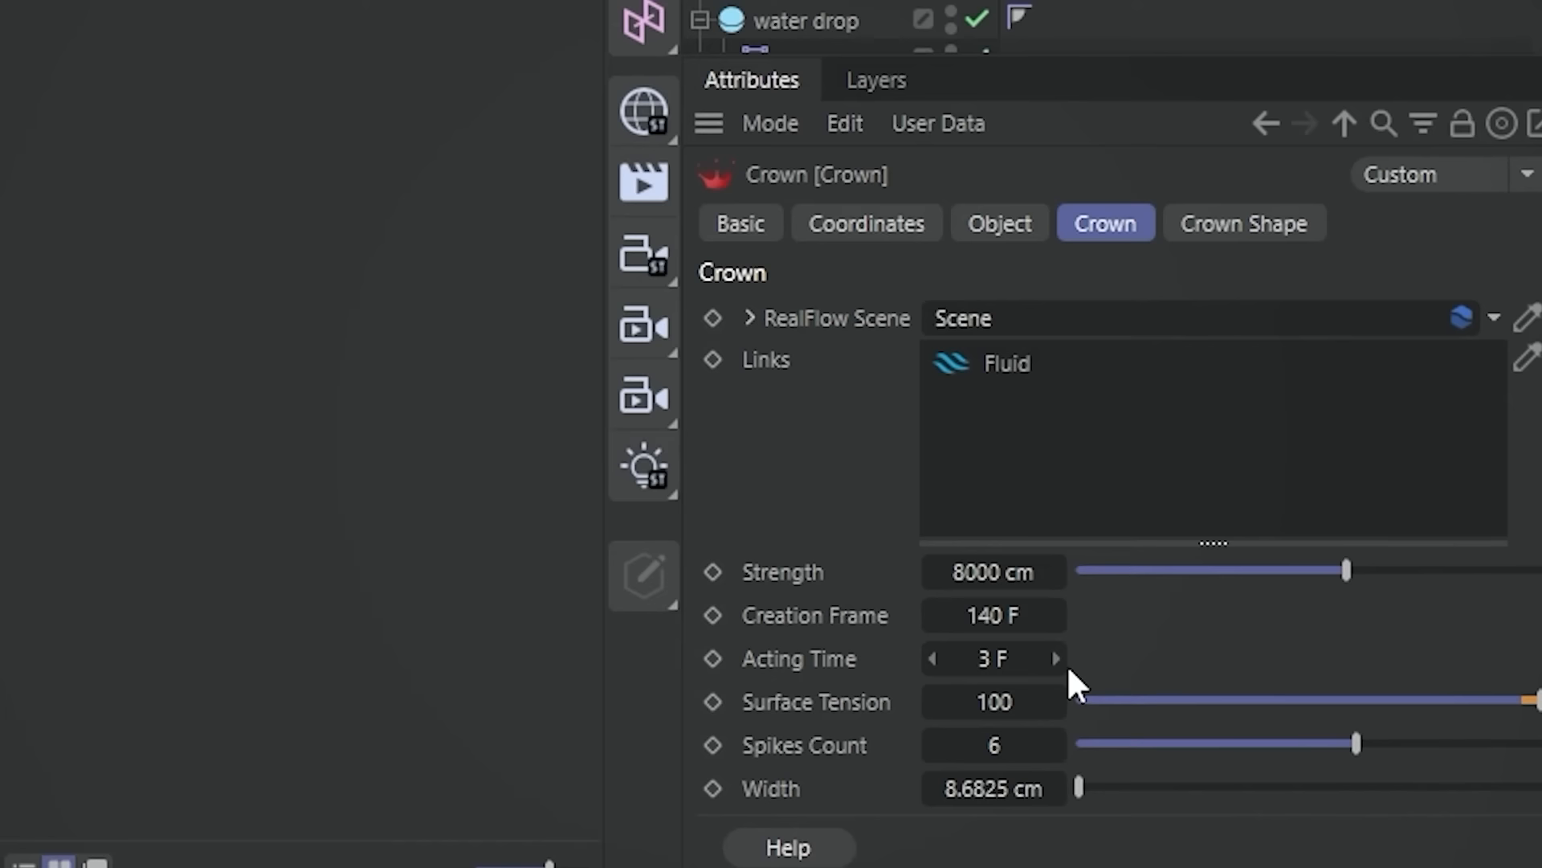
click(1334, 641)
double_click(1310, 641)
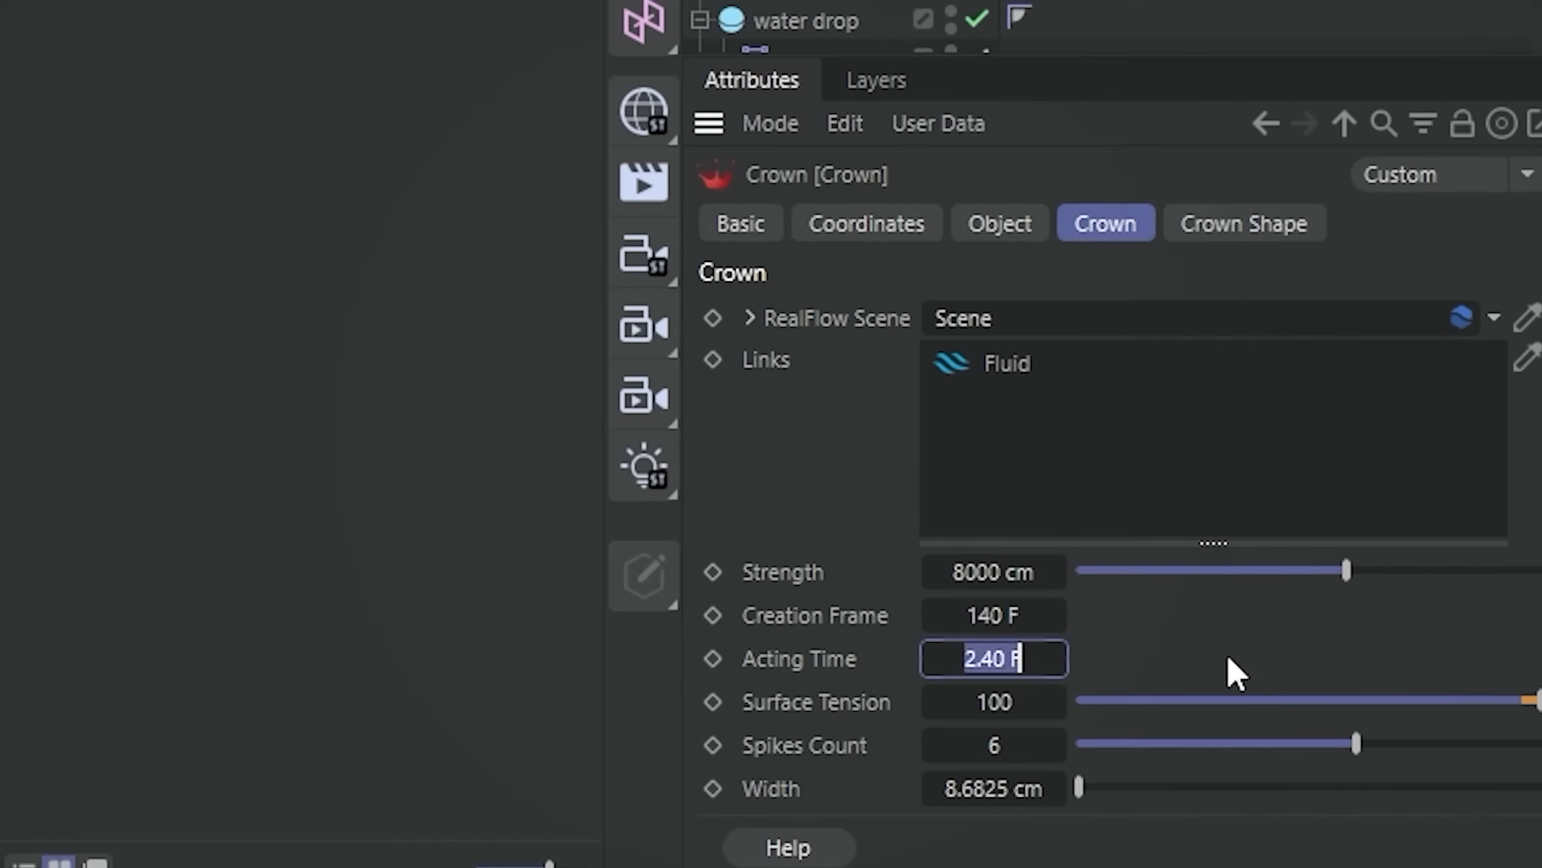
text(3)
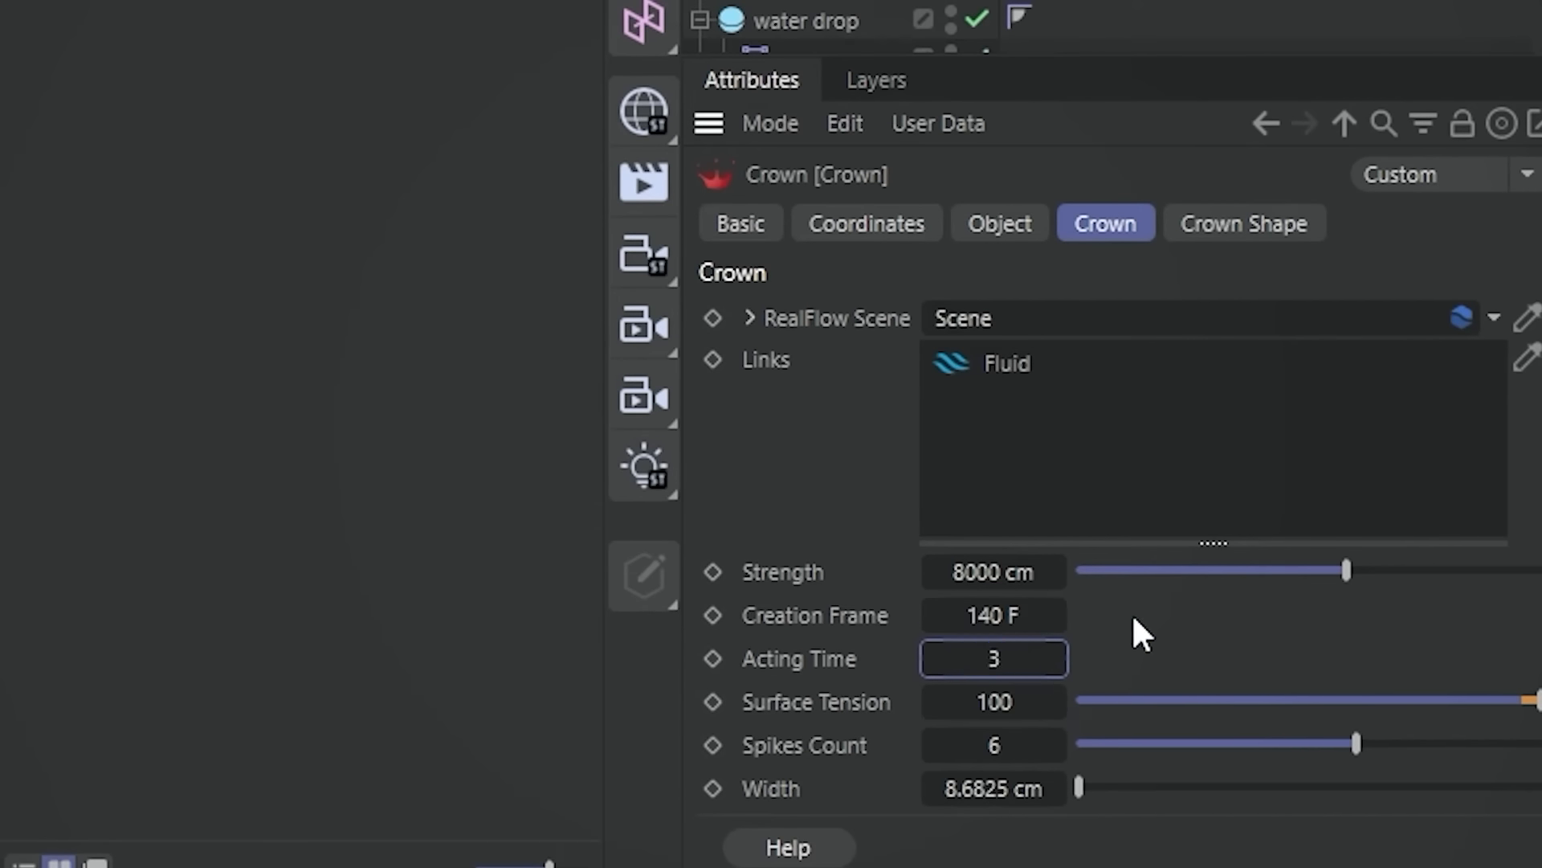
key(Return)
double_click(991, 614)
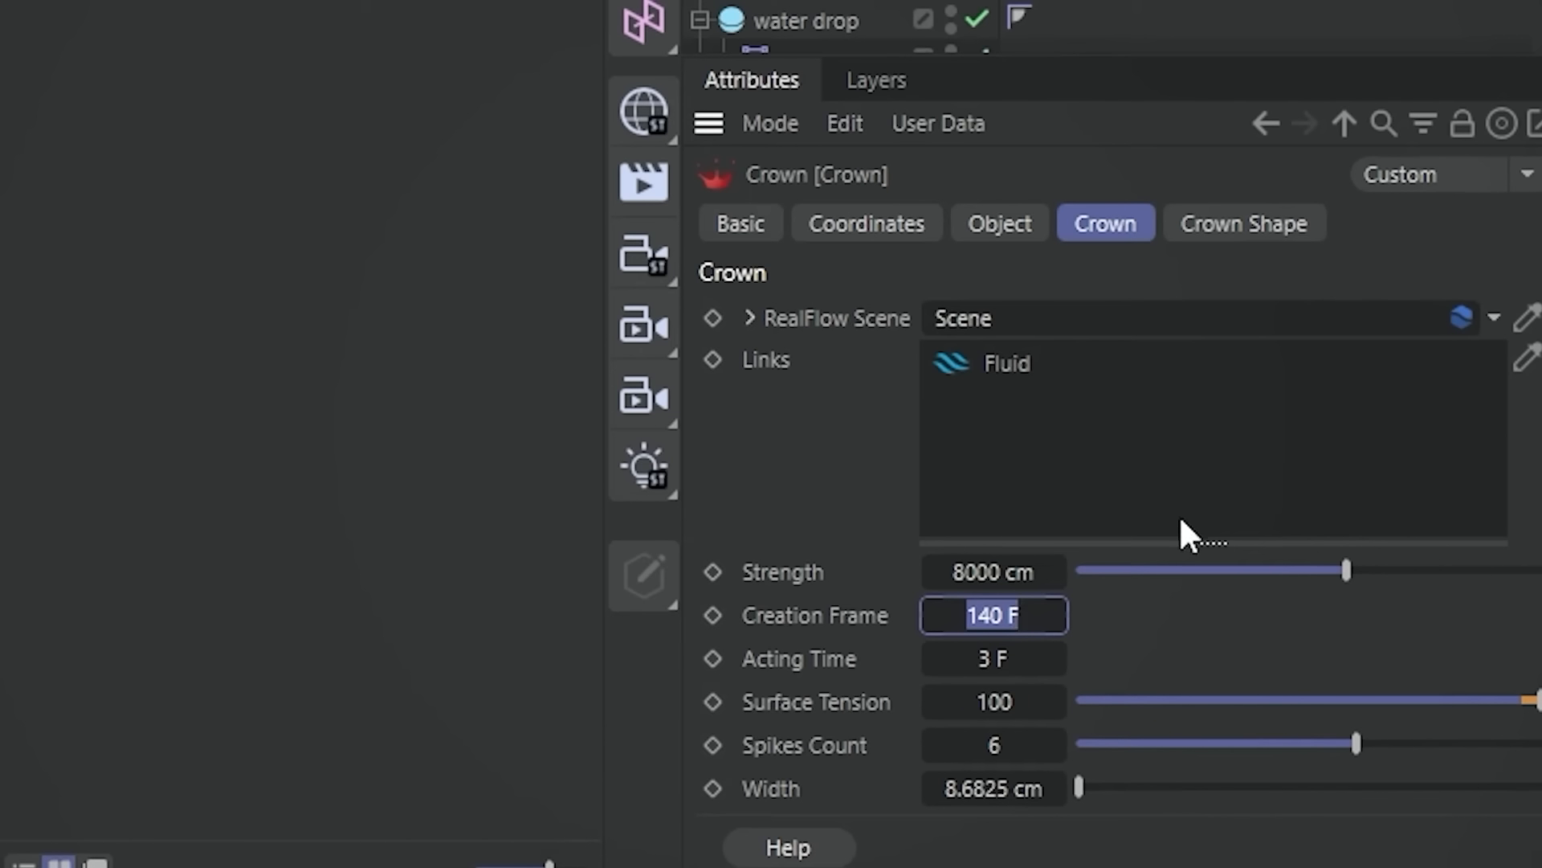
text(1)
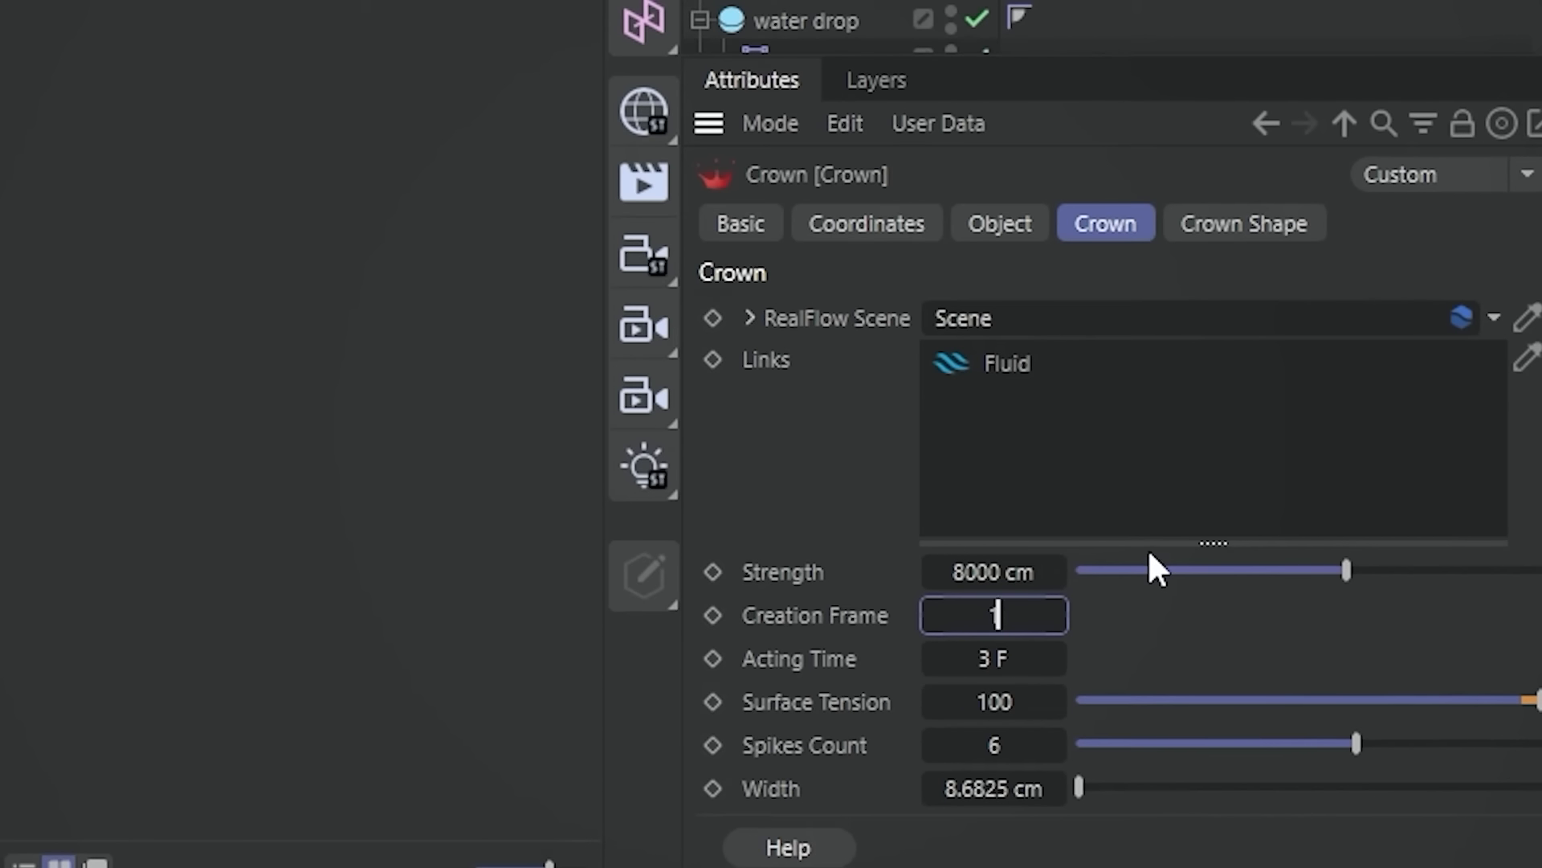
text(37)
key(Return)
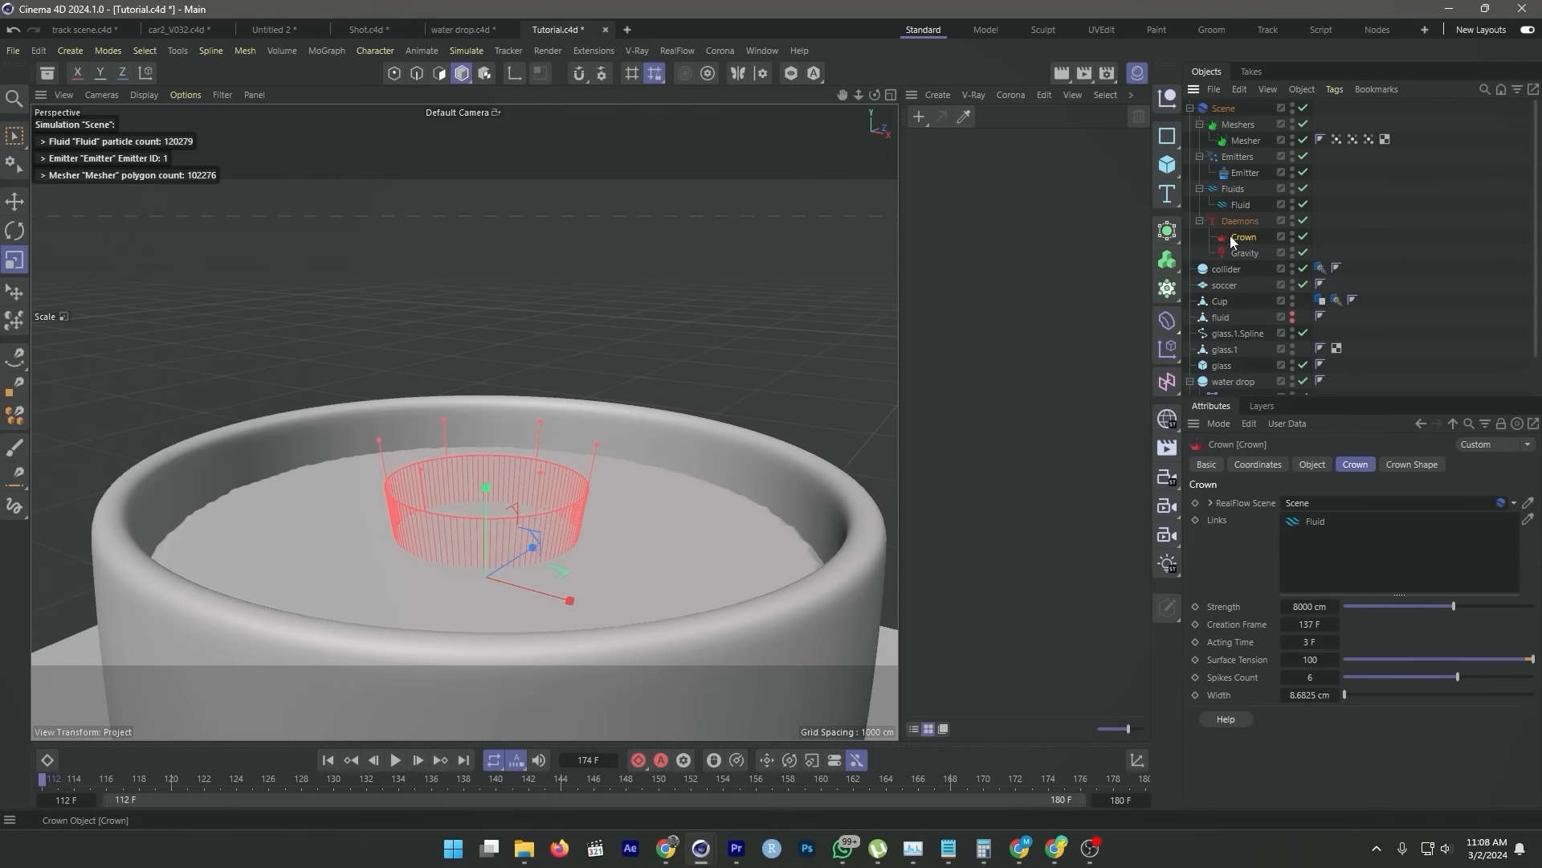
- Scale the Crown daemon down to a width of about 6 cm and set its strength to 11000 cm
drag(657, 468, 483, 490)
key(e)
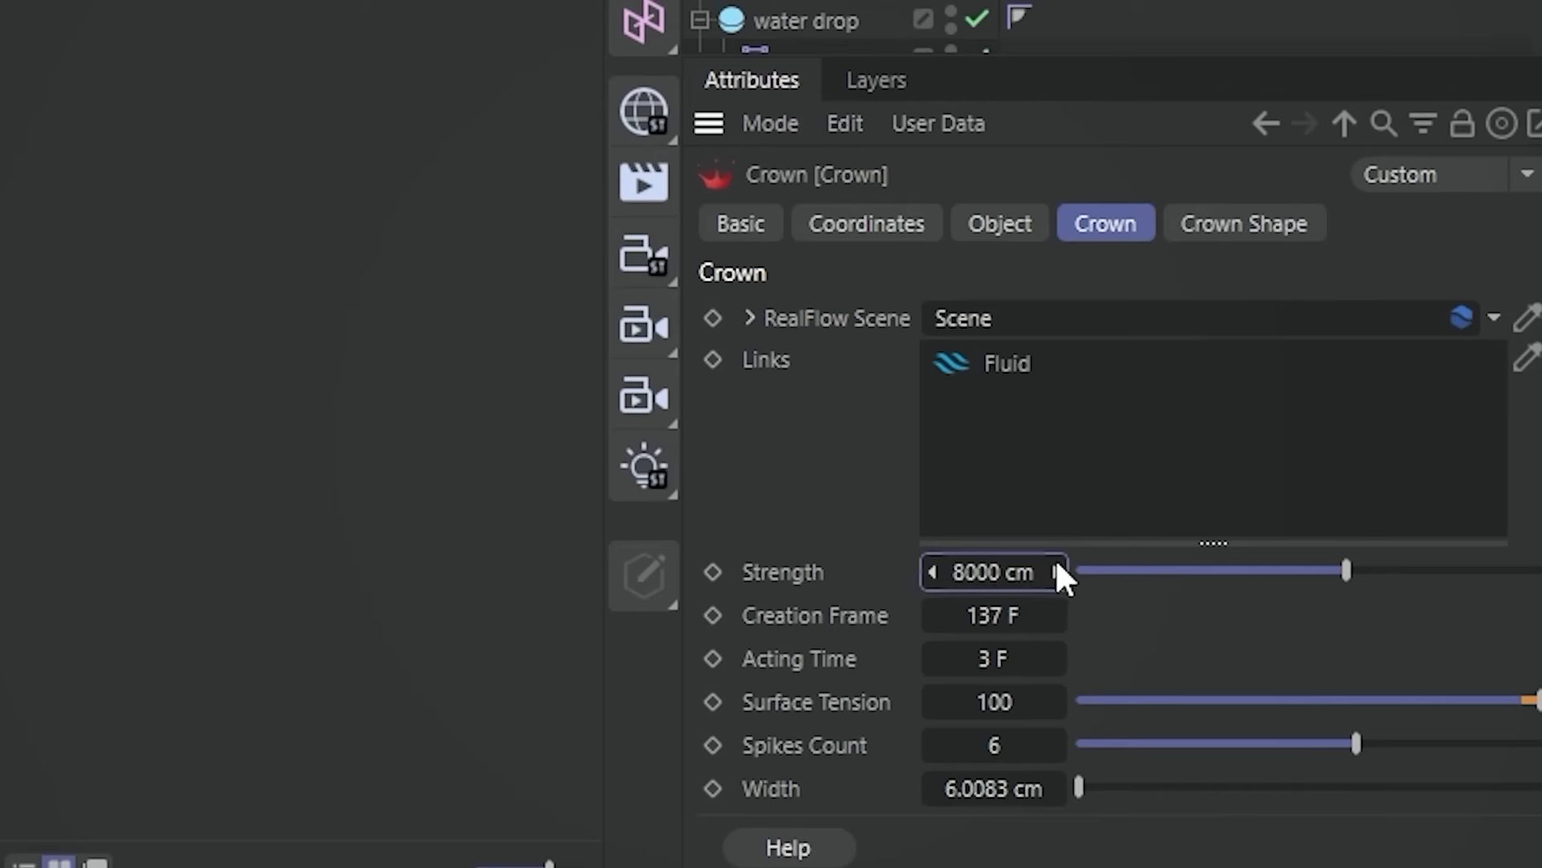
click(1005, 572)
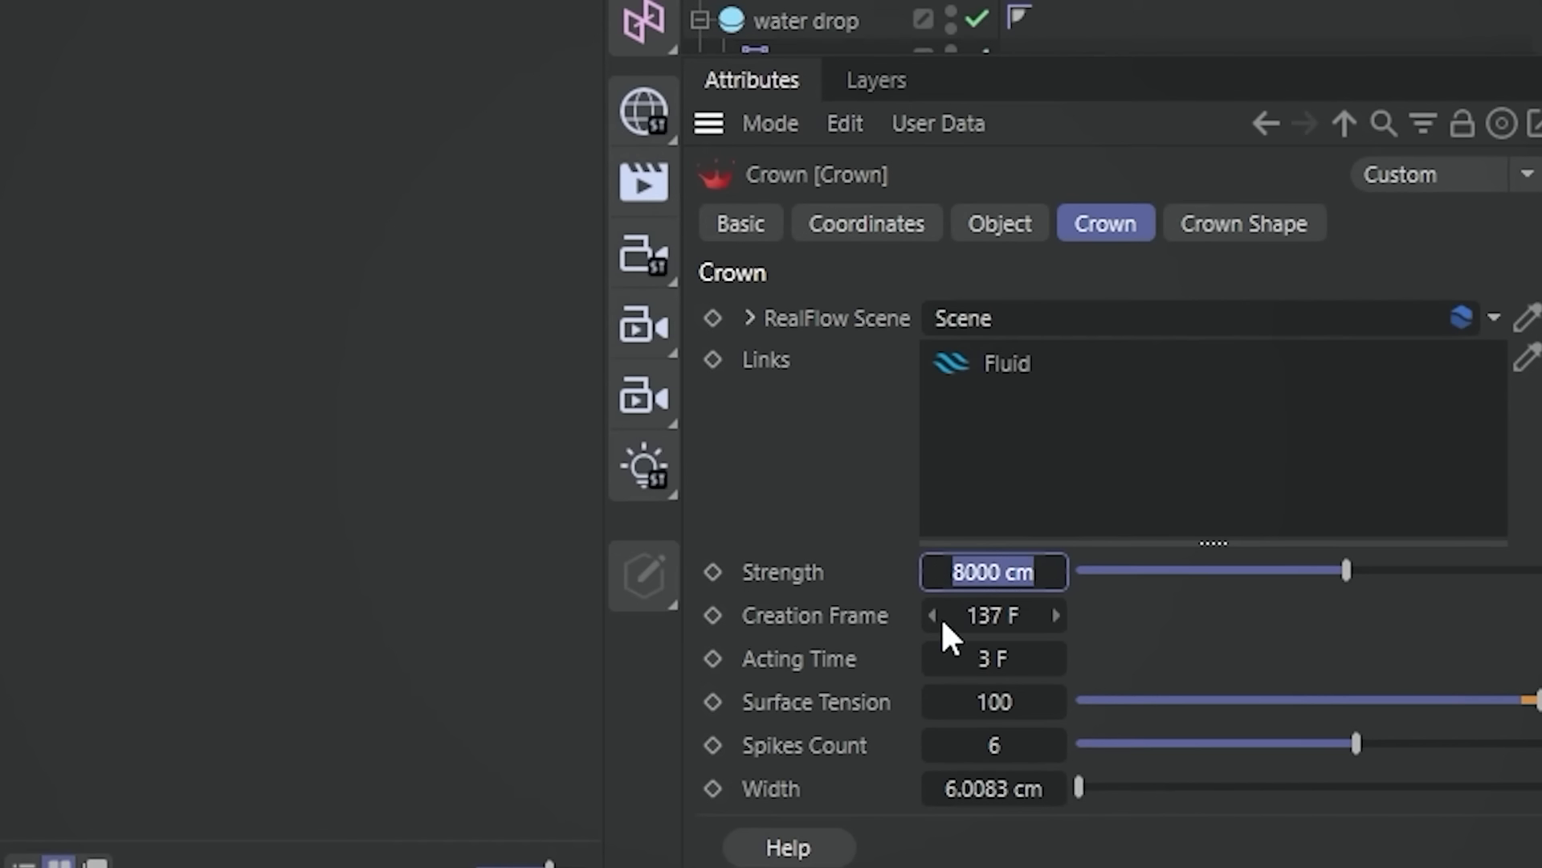
text(110)
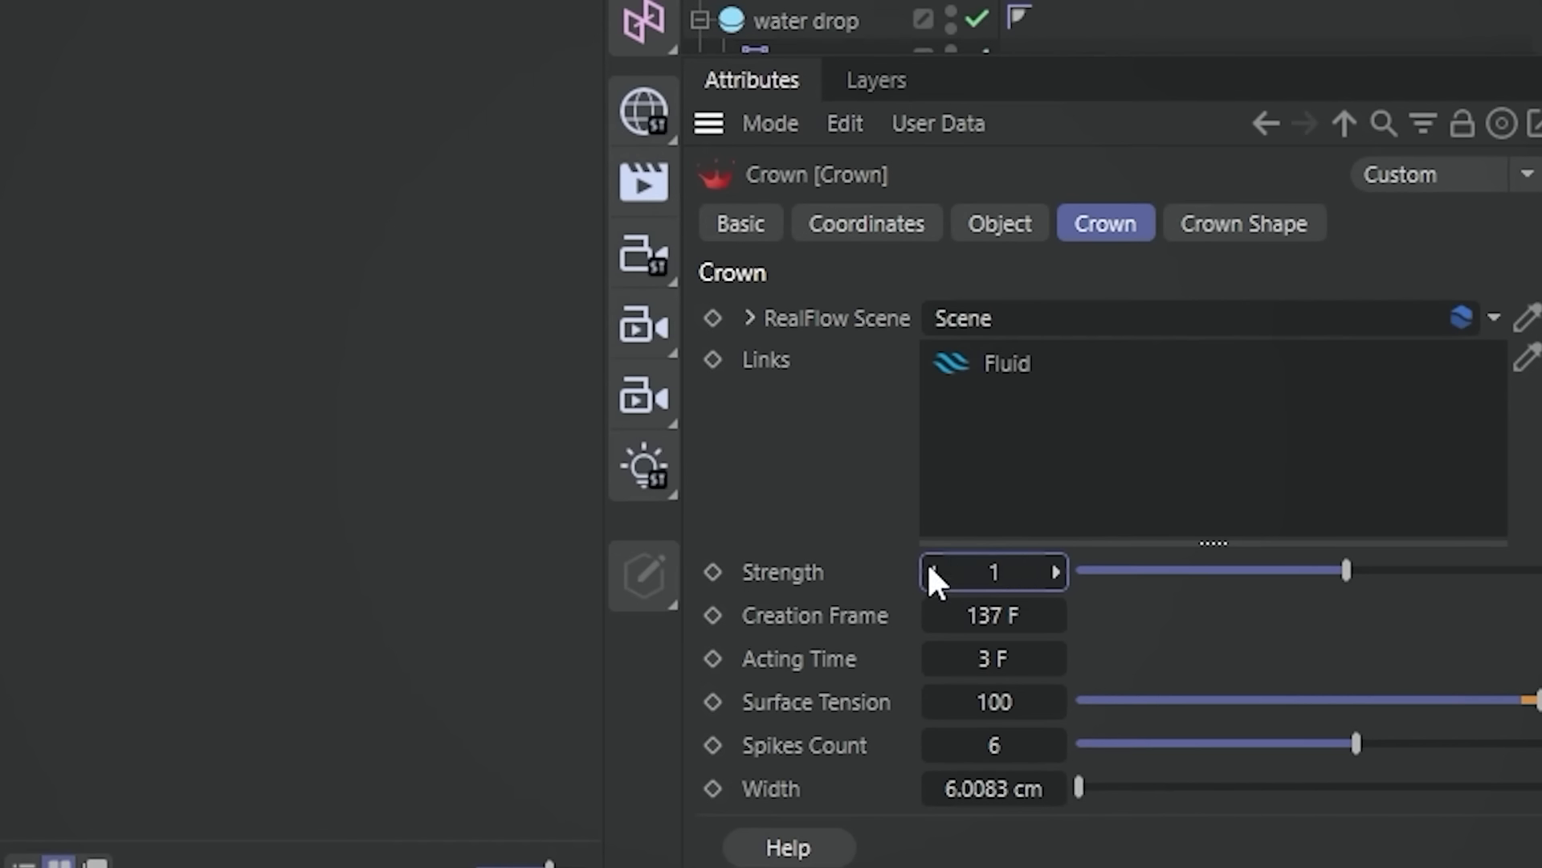
text(00)
key(Return)
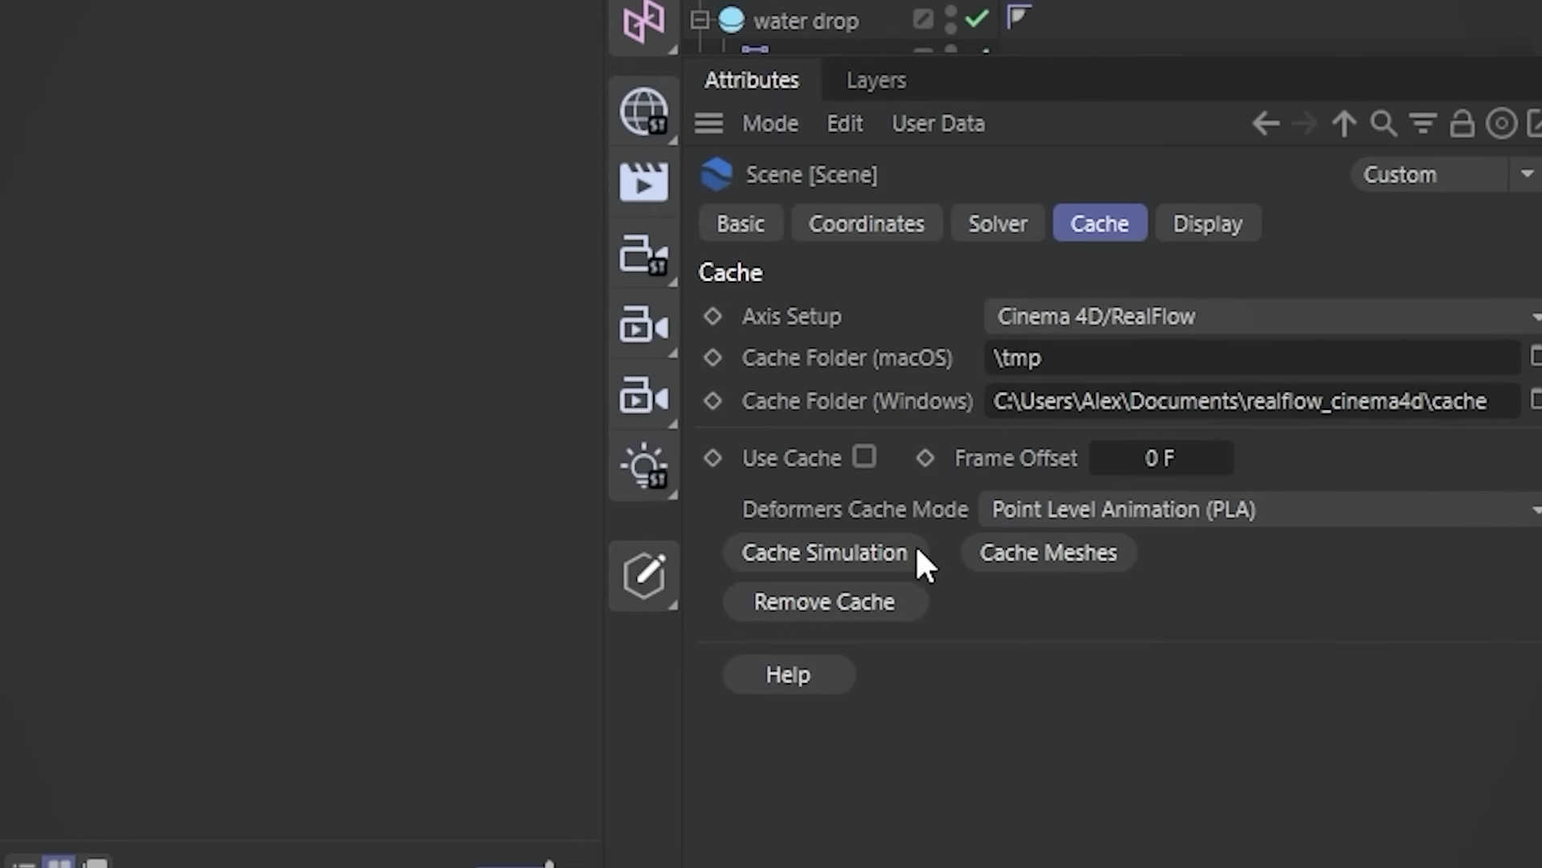
- Cache the RealFlow scene's simulation, play it back and set the timeline's start frame to 0
click(905, 547)
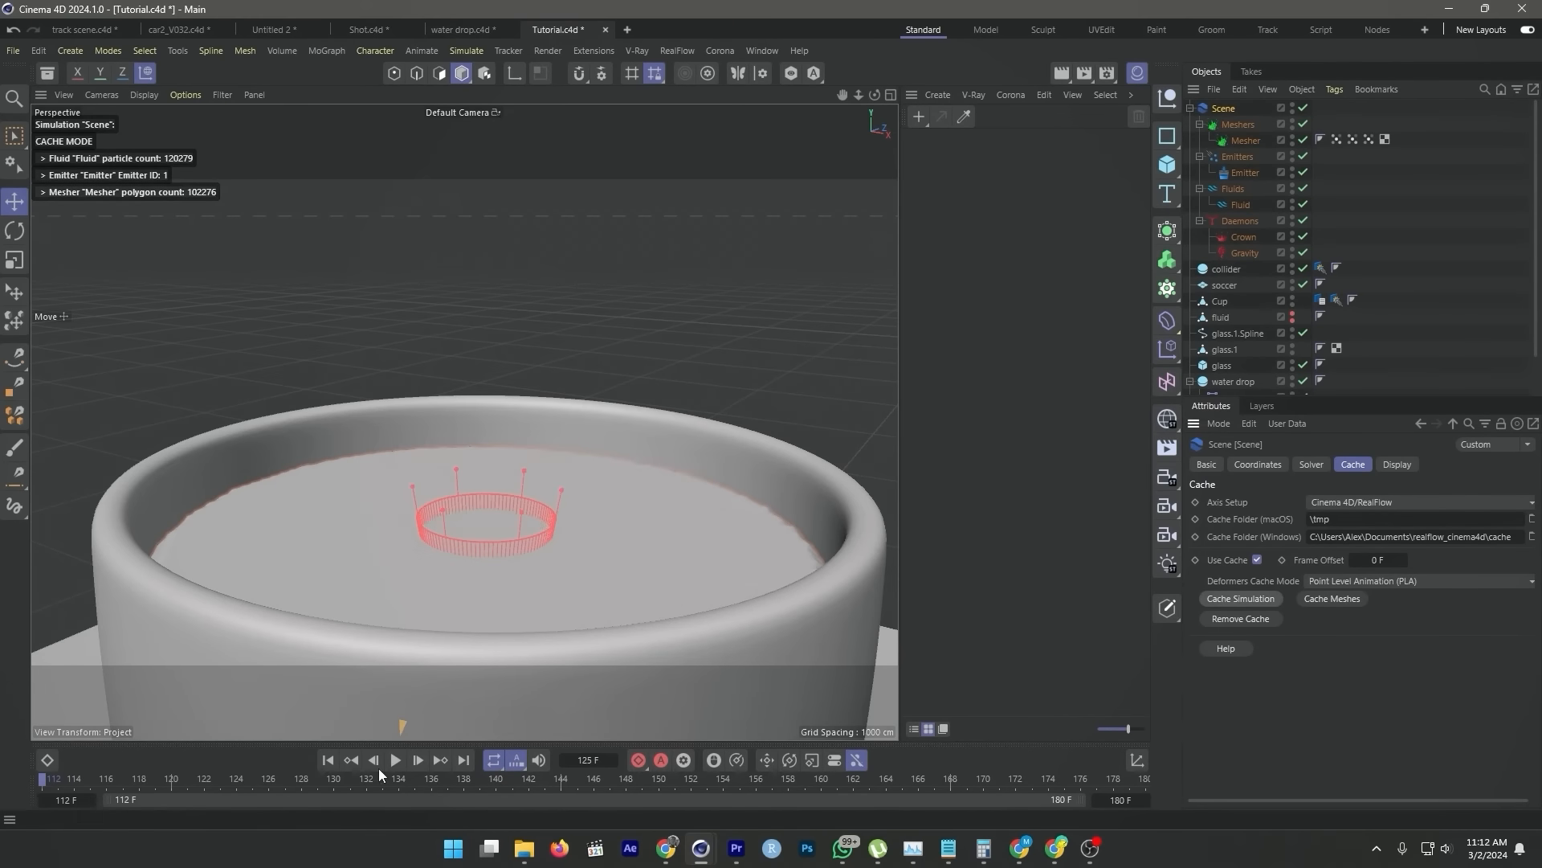
click(400, 763)
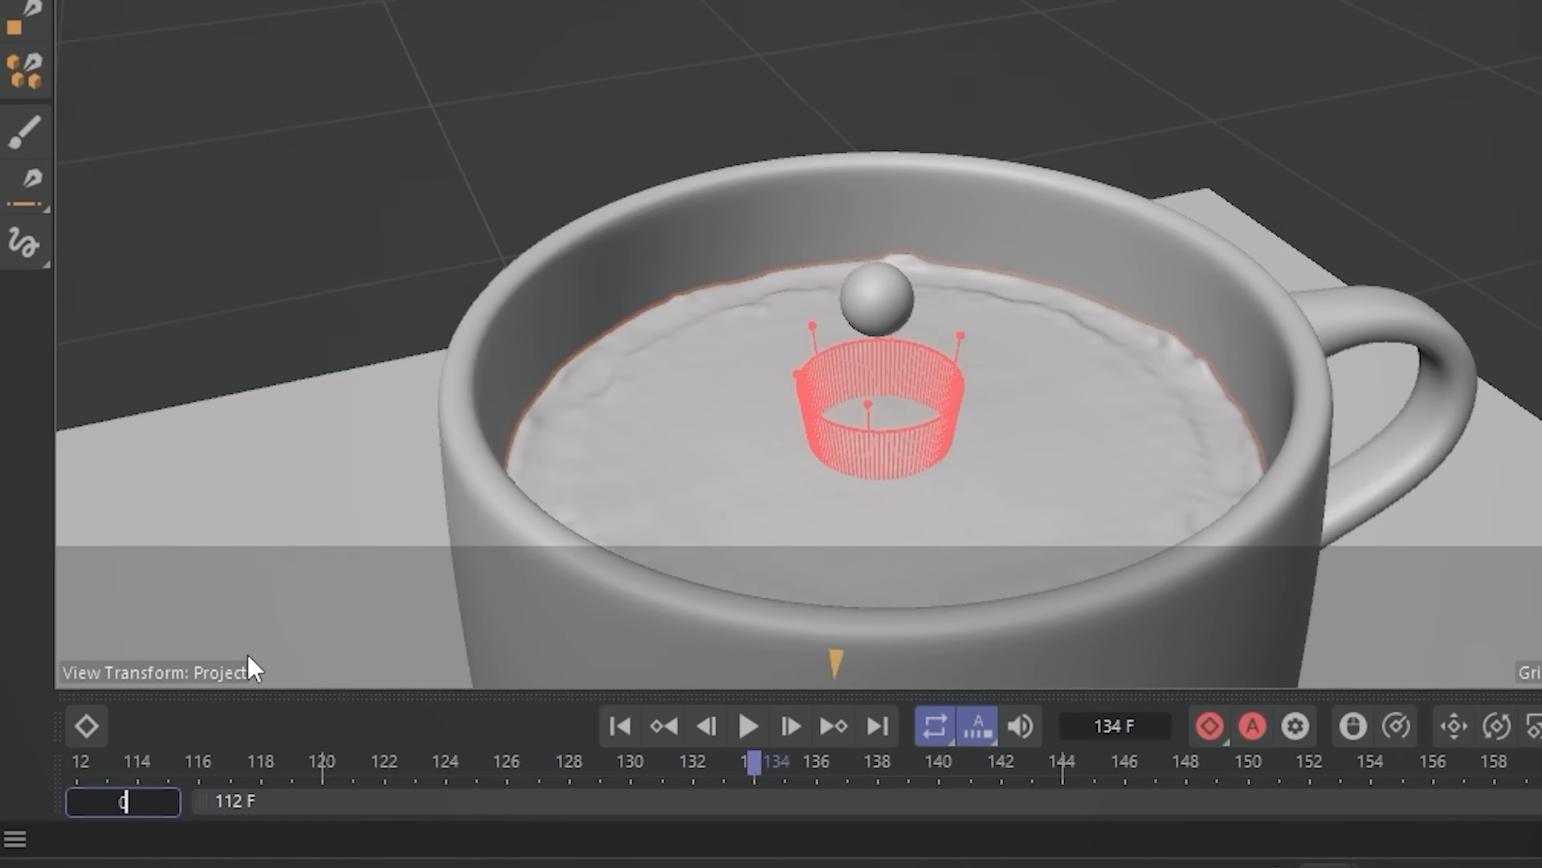
key(Return)
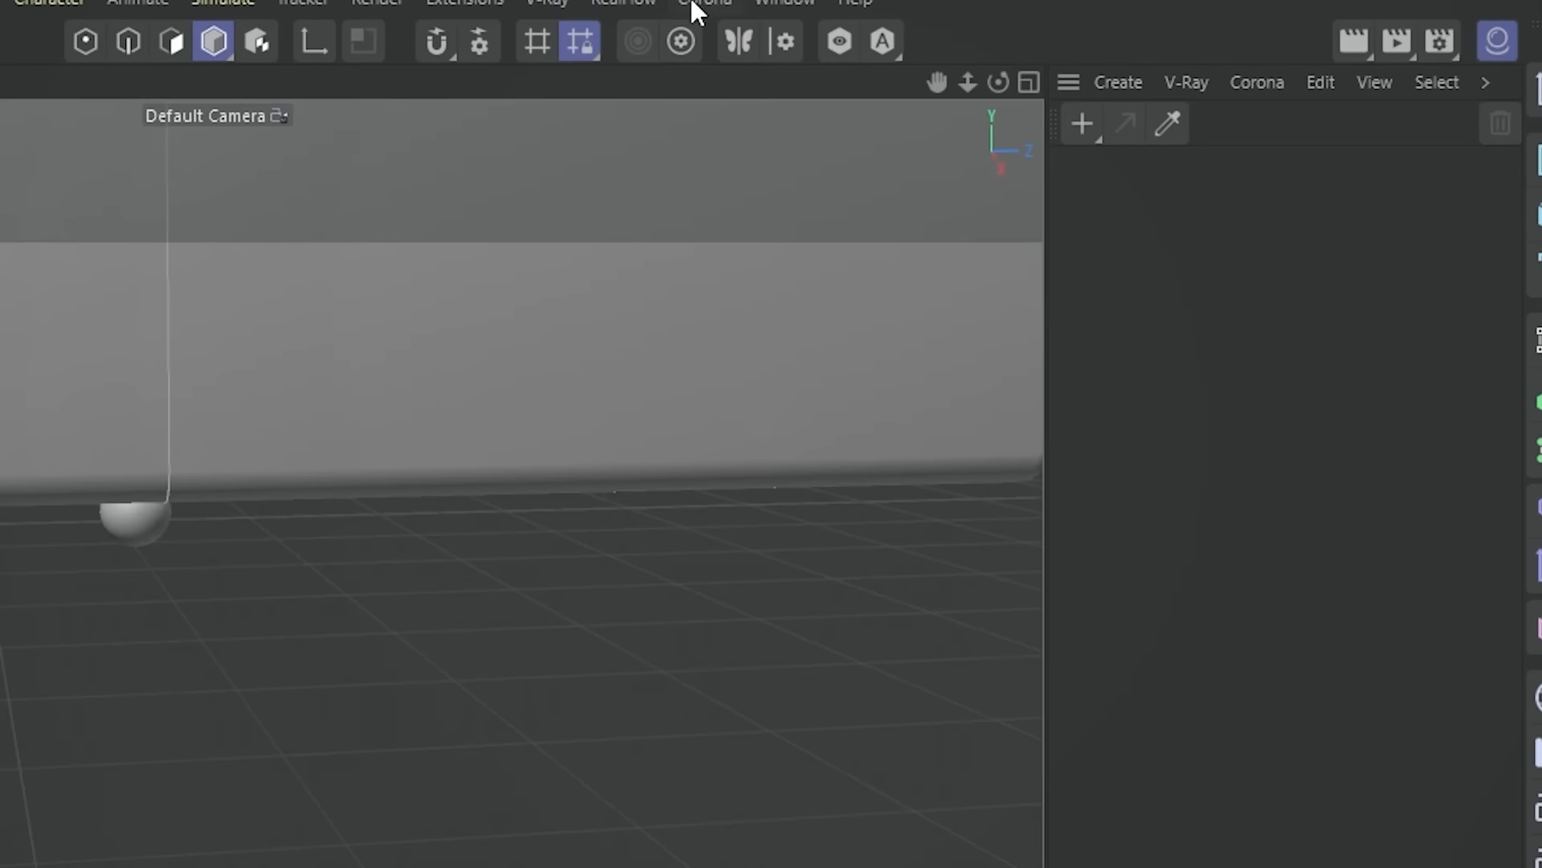
- Add a Corona camera, look through it and set its focal length to Portrait (80 mm)
click(720, 49)
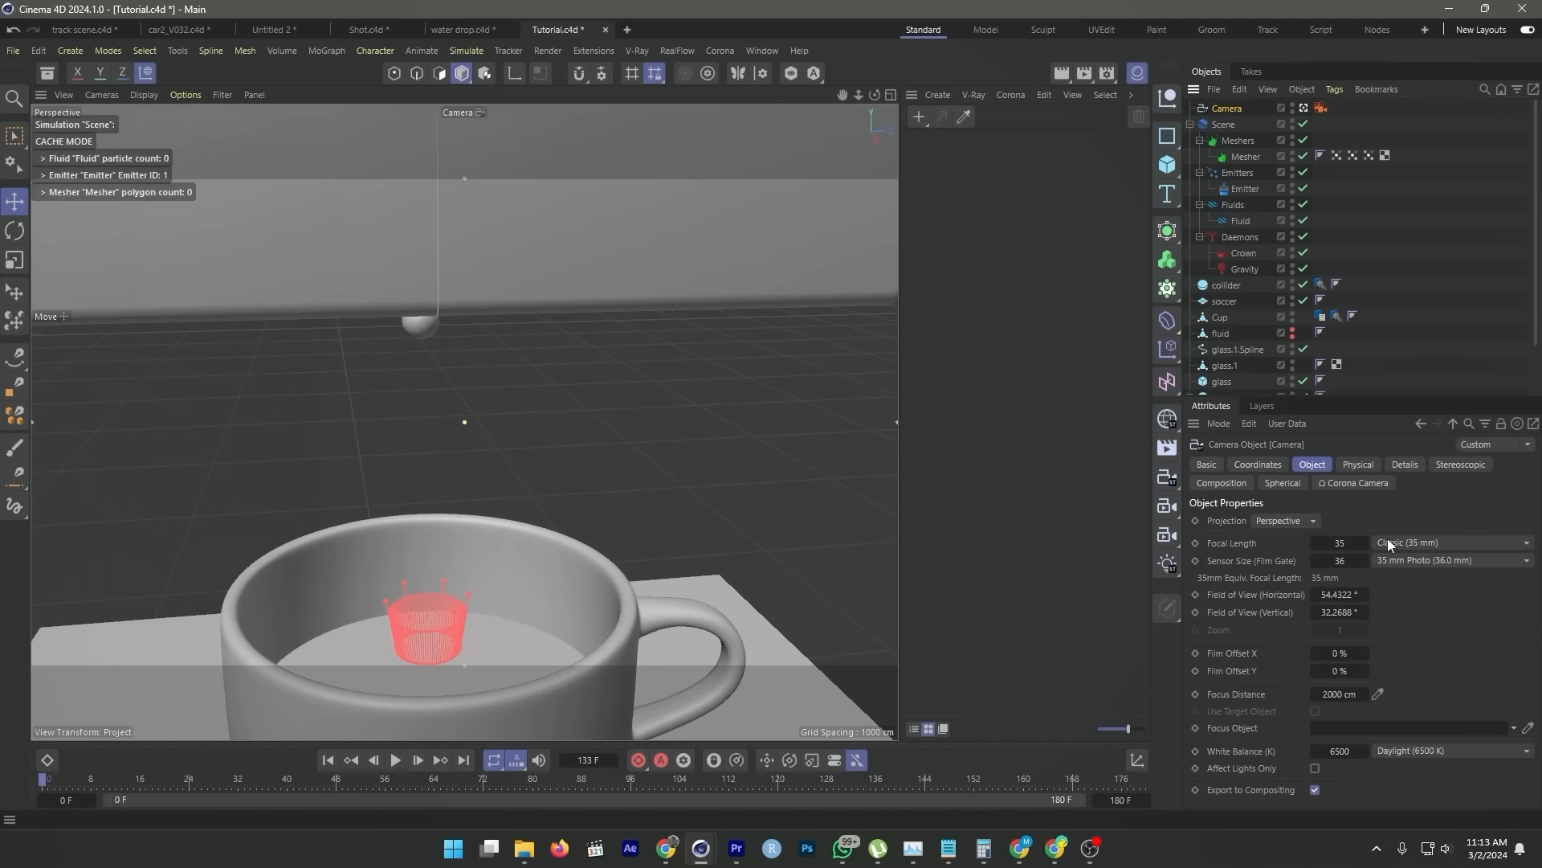
click(1386, 538)
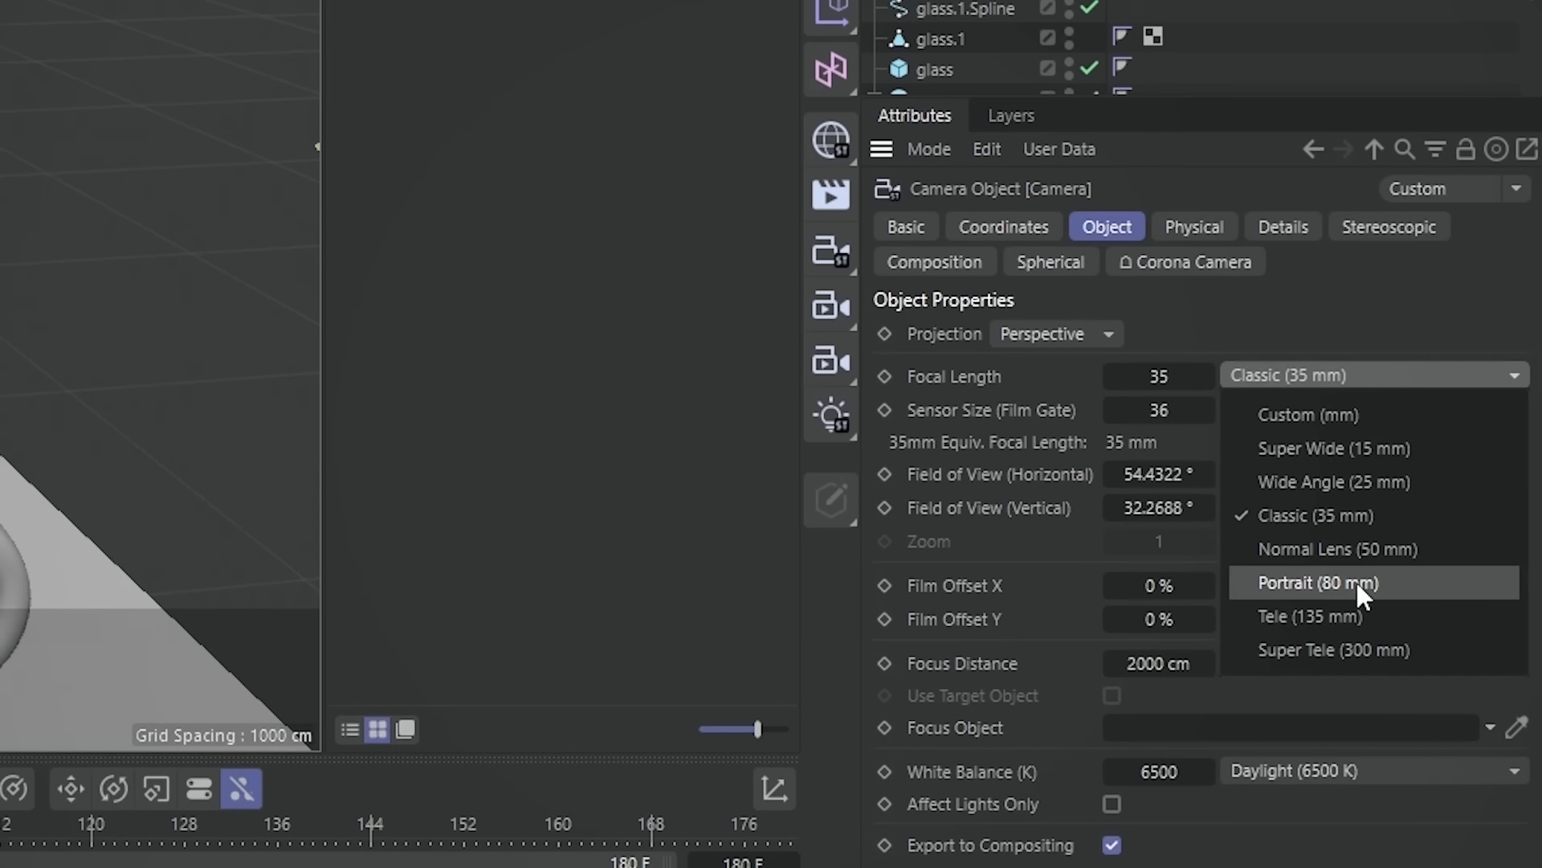
click(1438, 650)
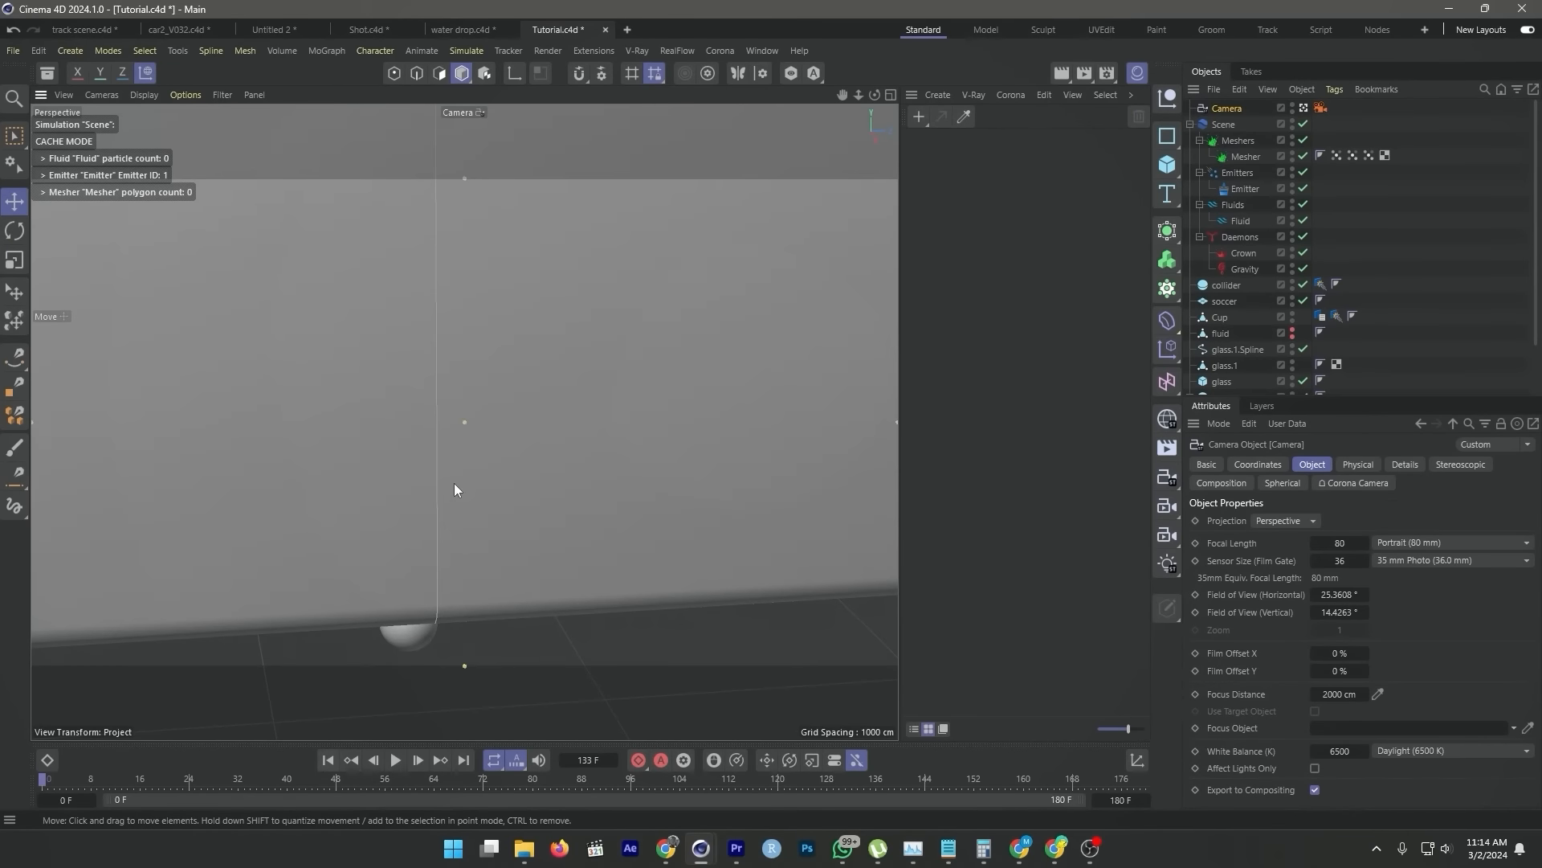
- Frame the water drop with the camera and keyframe the camera at frames 0, 96 and 114 to follow the drop down the glass
alt+middle_drag(586, 210, 563, 482)
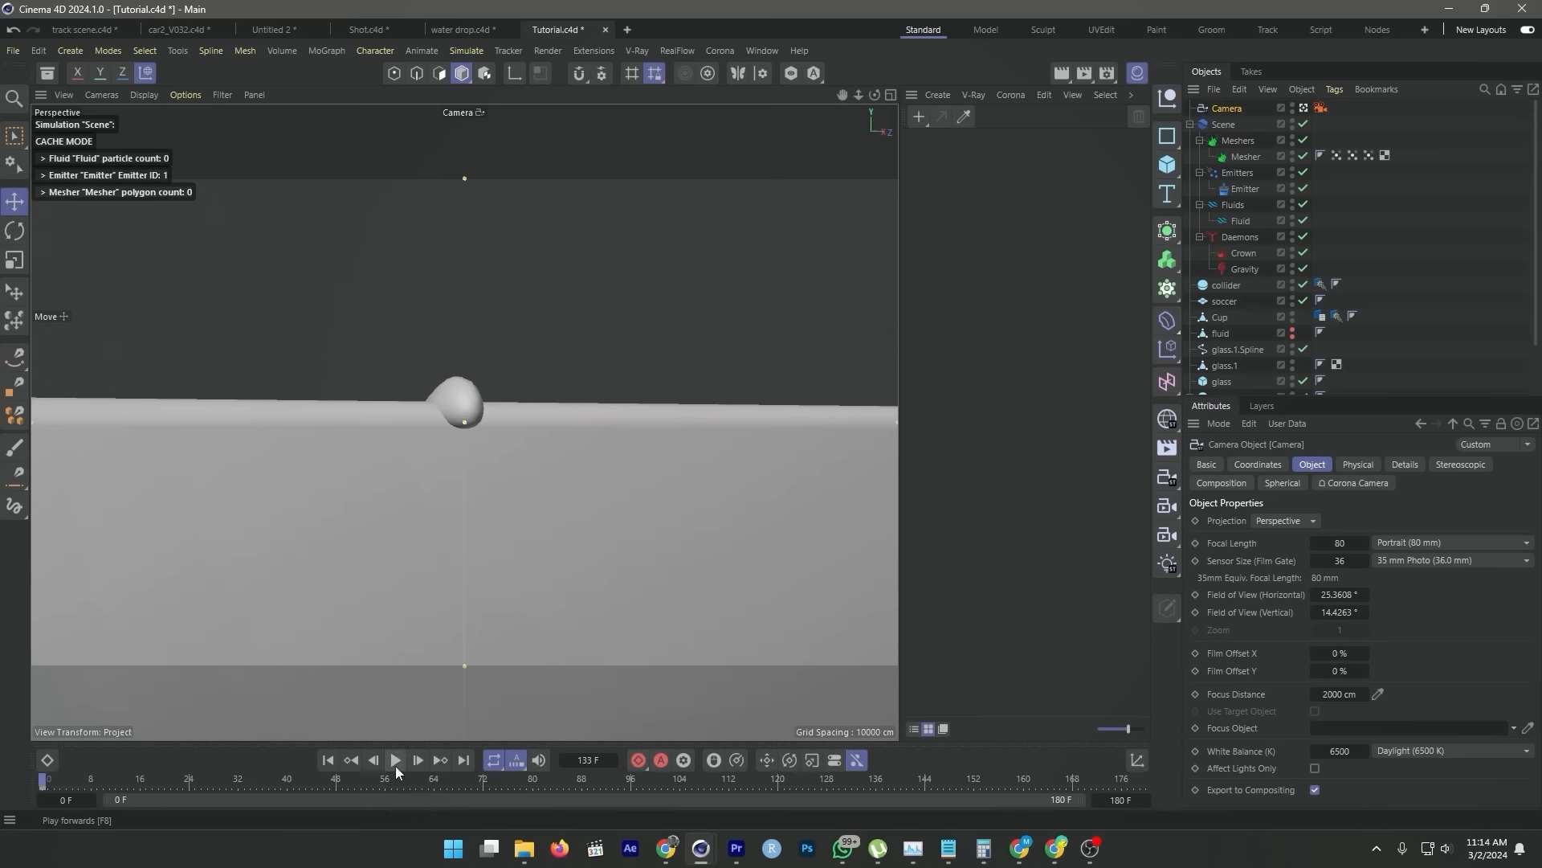
drag(157, 780, 530, 799)
drag(648, 809, 629, 809)
alt+middle_drag(510, 678, 495, 354)
alt+middle_drag(489, 590, 508, 345)
alt+middle_drag(476, 454, 487, 432)
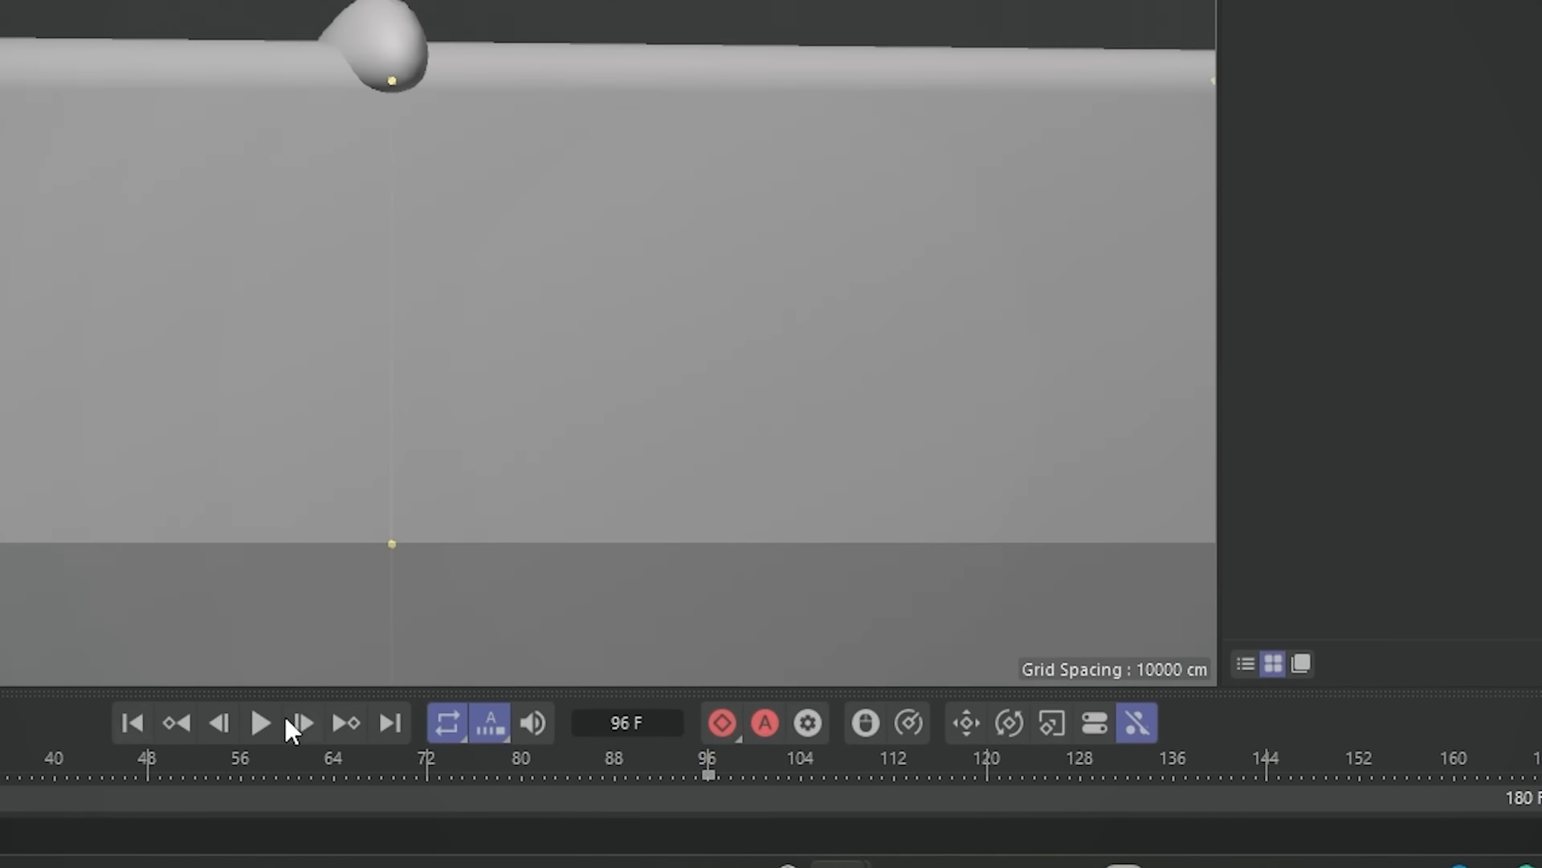
click(261, 723)
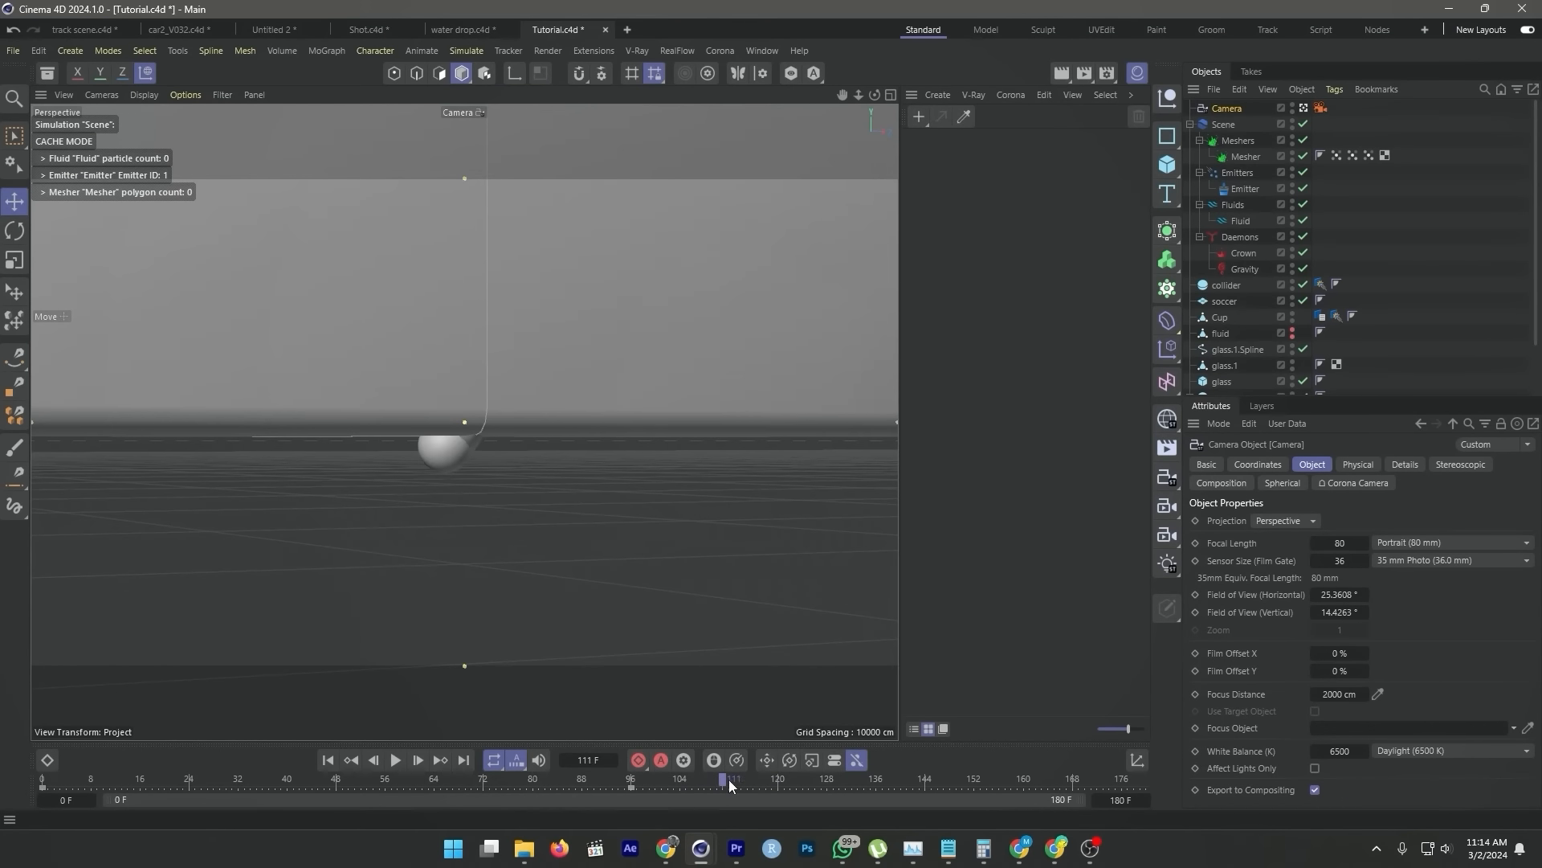
mouse_move(729, 781)
mouse_down()
mouse_move(774, 782)
mouse_move(740, 781)
mouse_up()
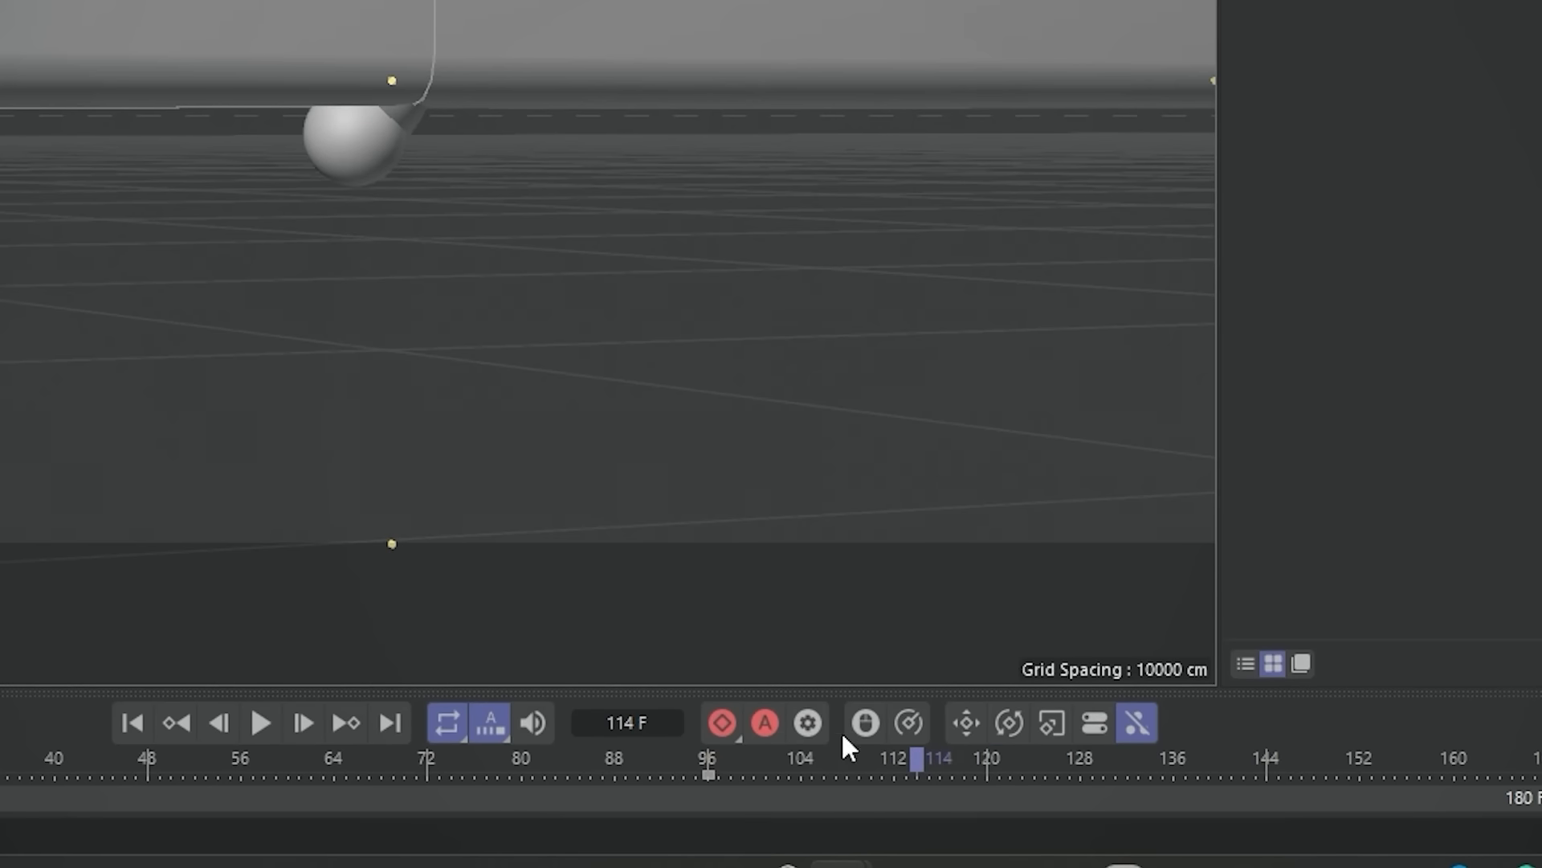
- Keyframe the camera's pitch rotation at about -9.45° on frame 153 so it looks down at the cup, and play the animation
drag(919, 765, 1341, 789)
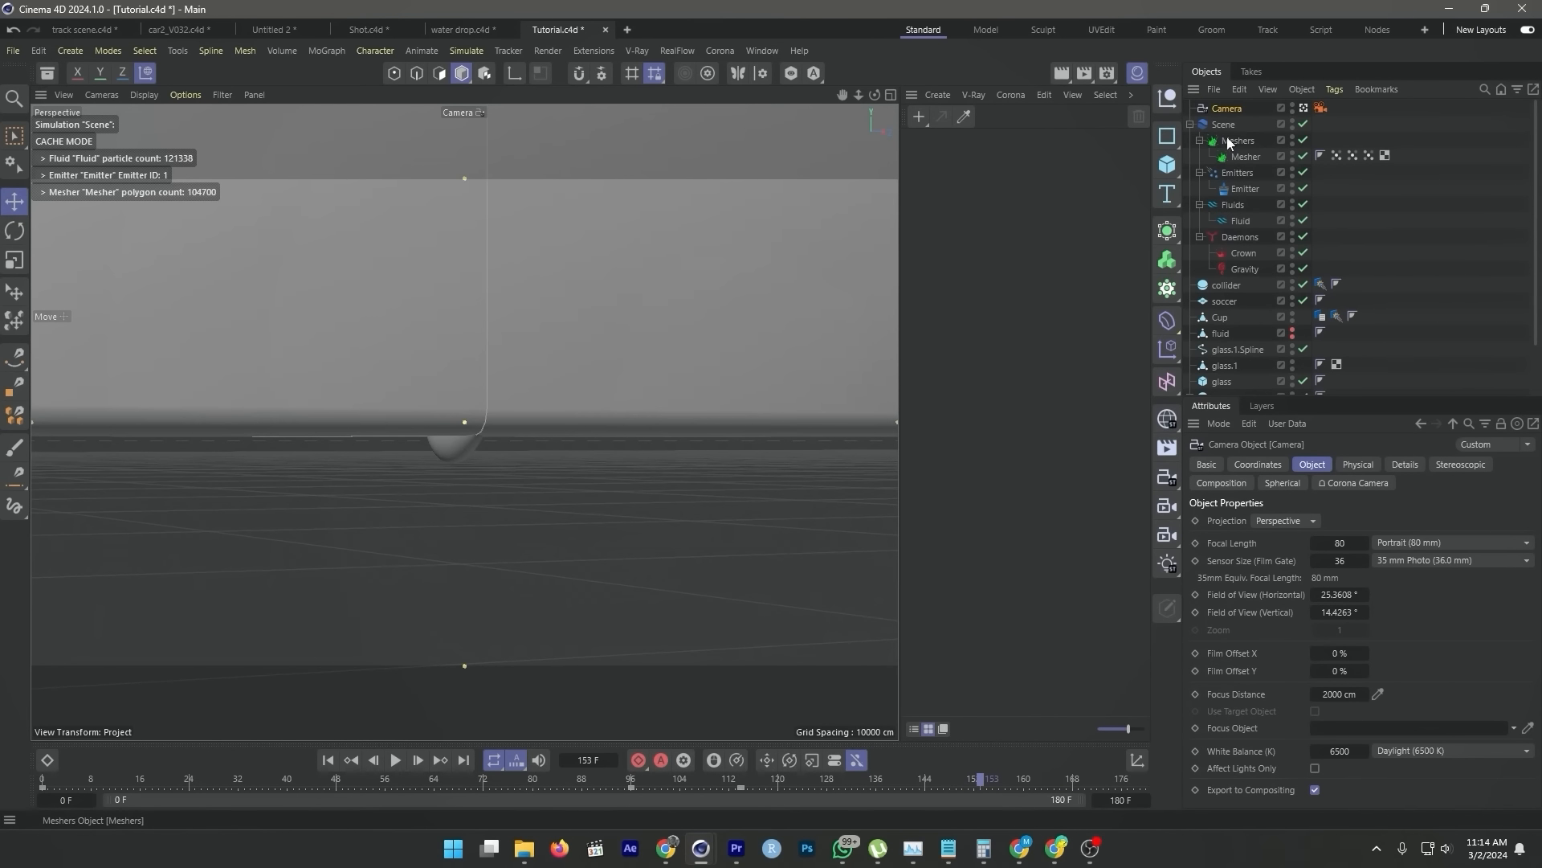
click(1258, 465)
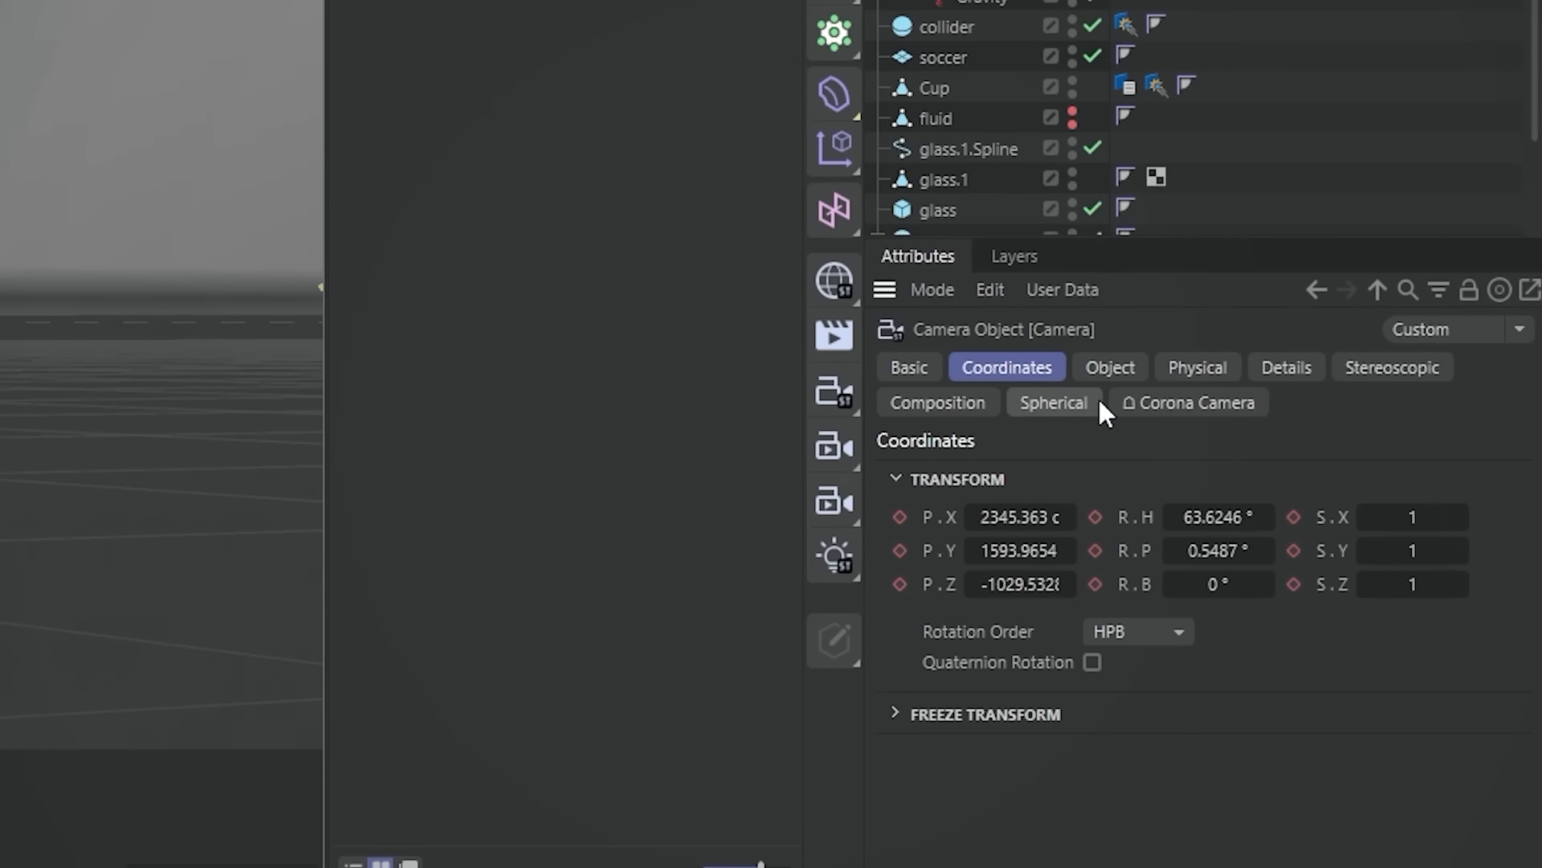
drag(1368, 562, 1349, 562)
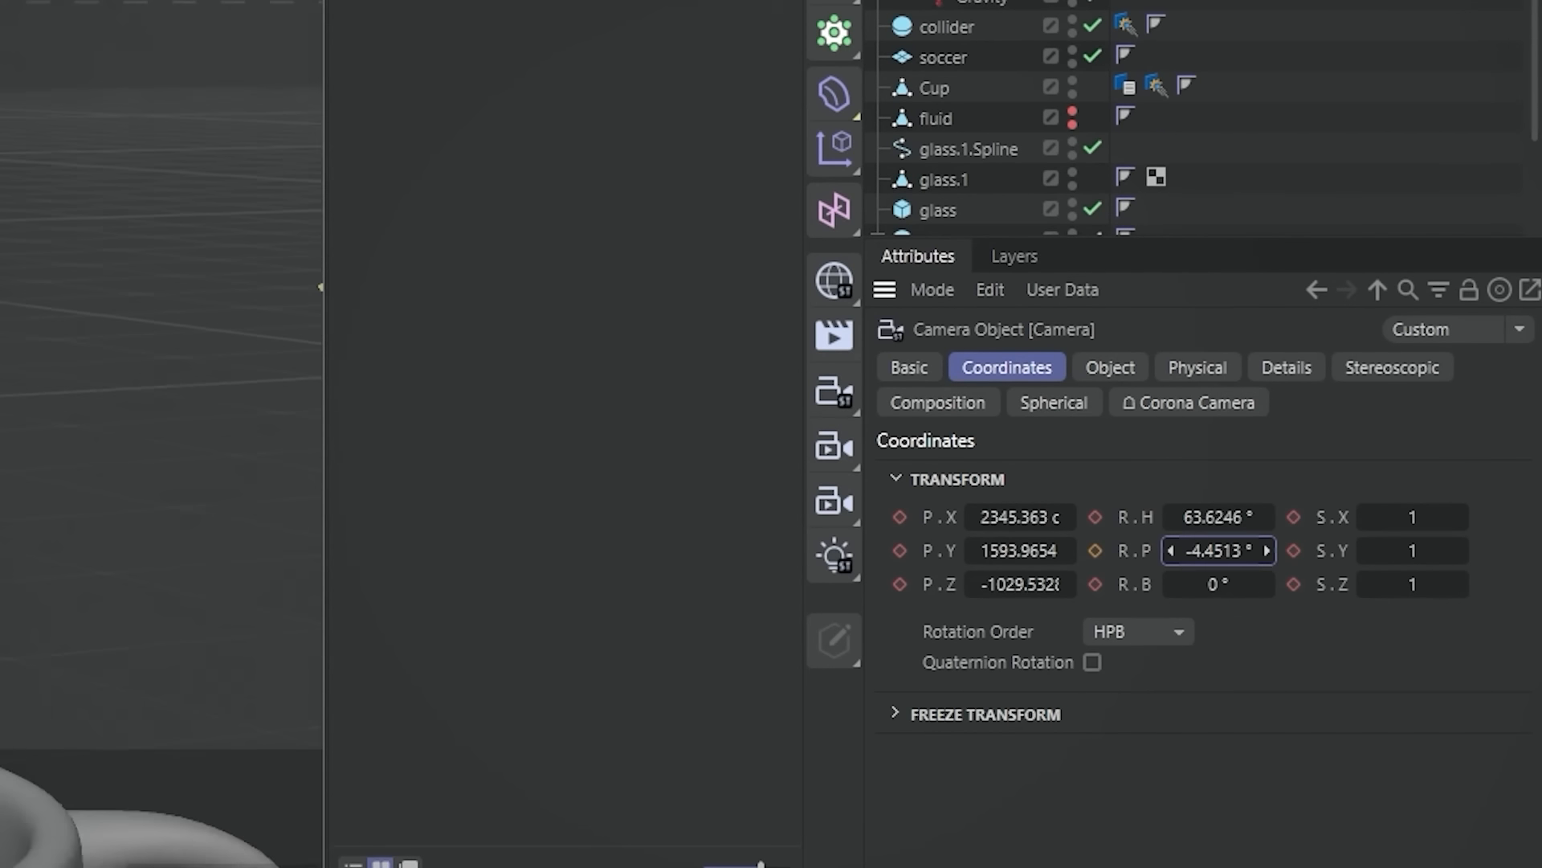
drag(1212, 545, 1225, 543)
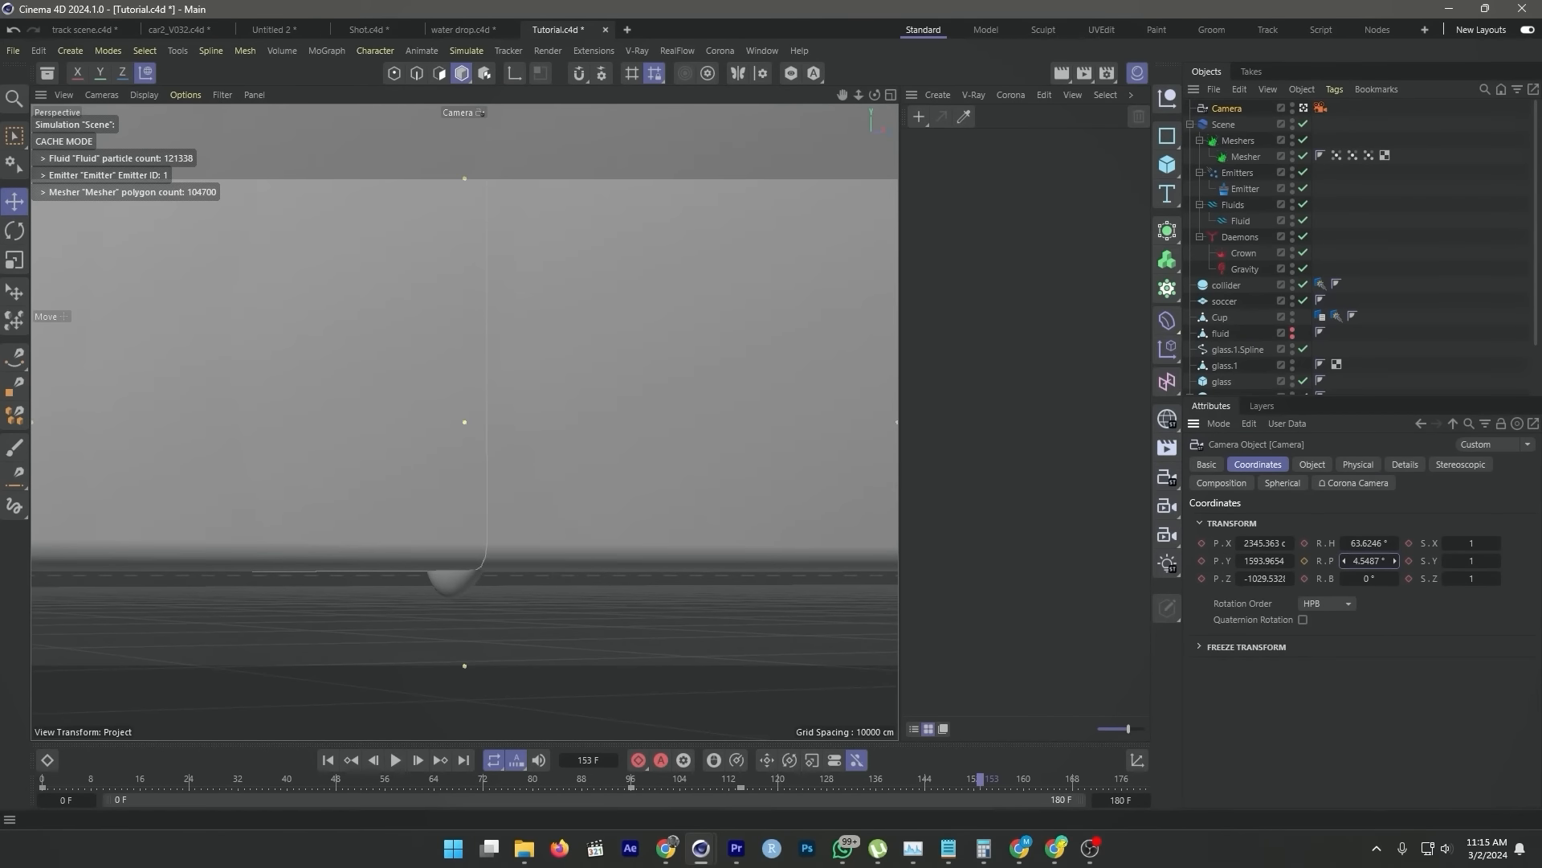
drag(1370, 561, 1359, 560)
click(1304, 562)
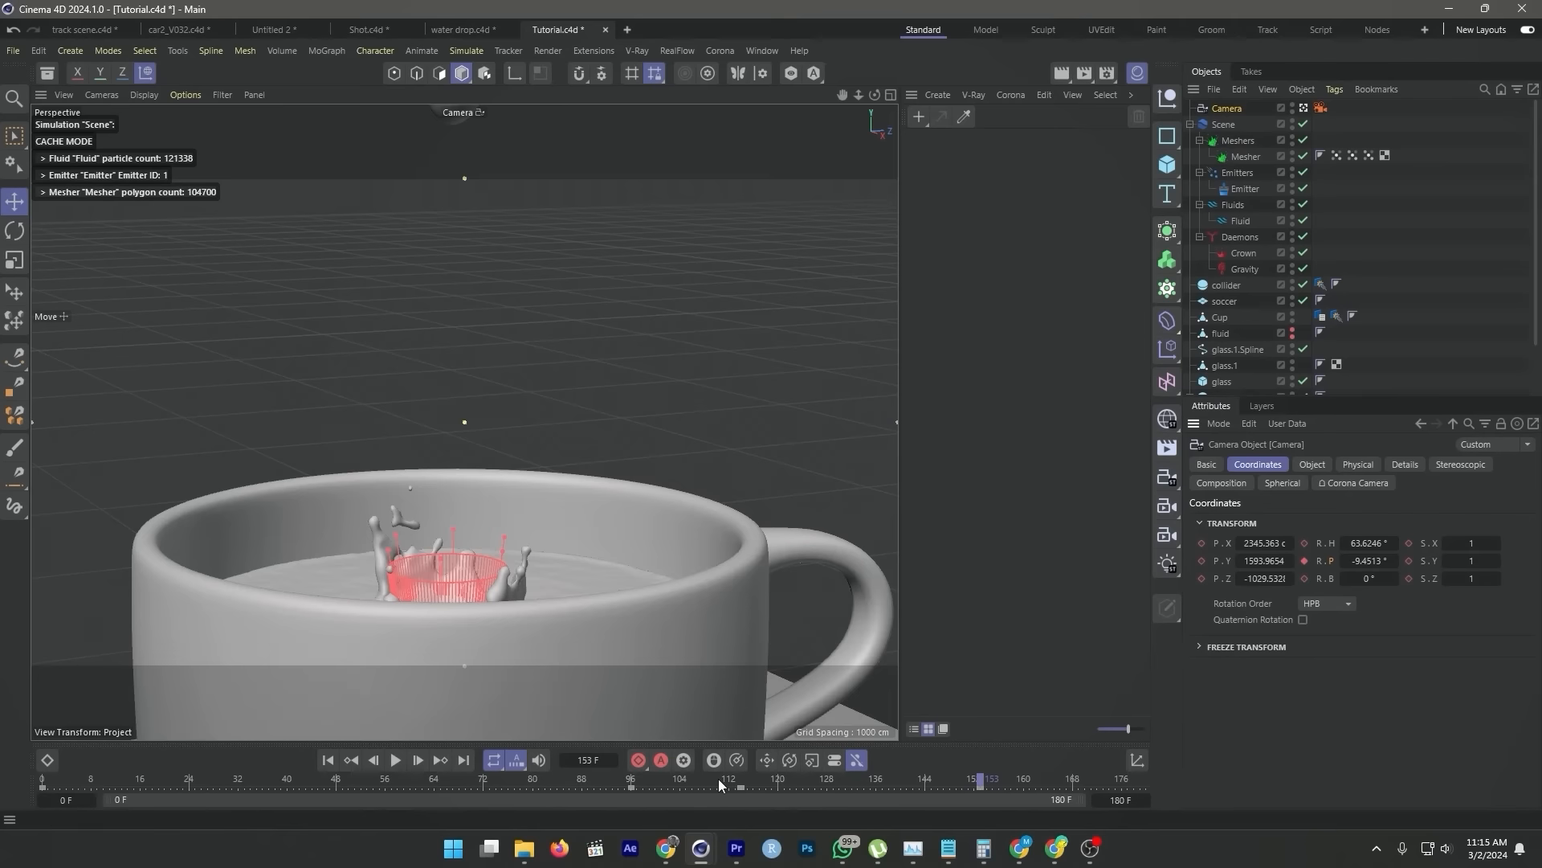
key(F8)
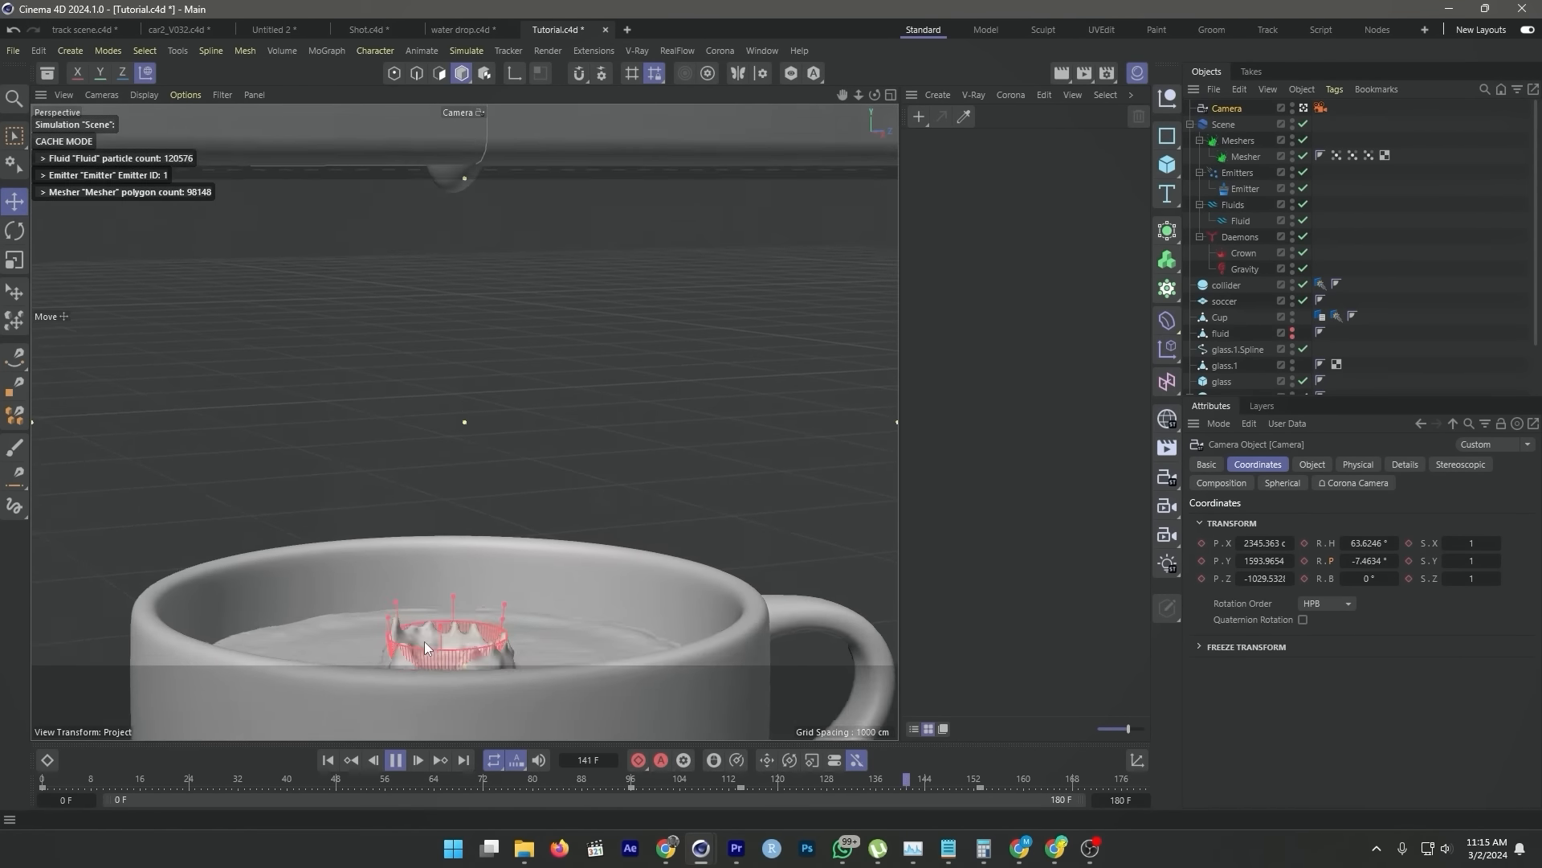
key(F8)
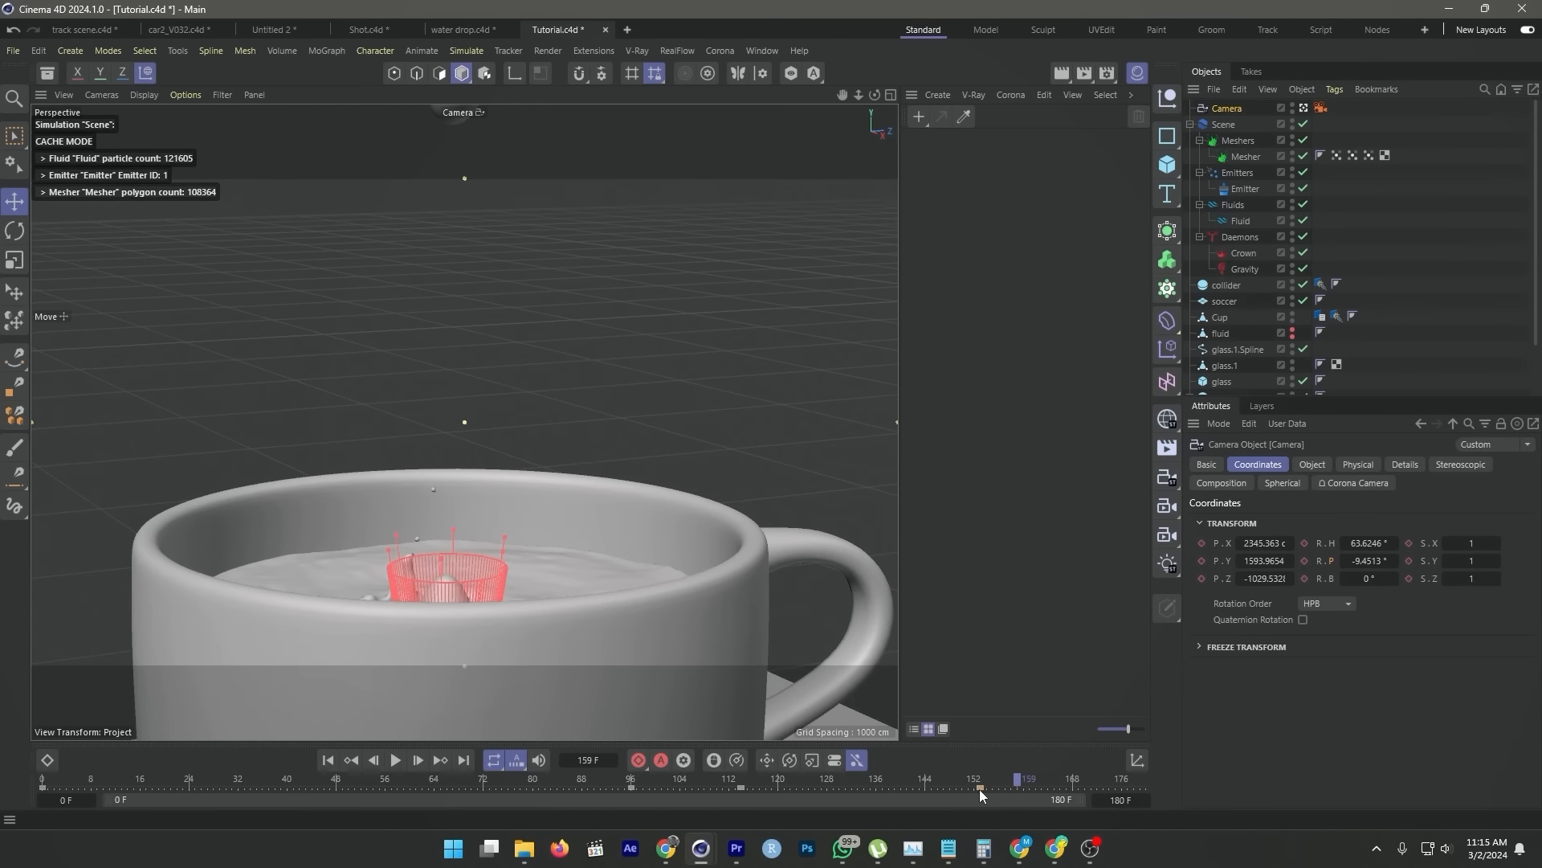
- Move the camera's pitch keyframe to frame 141, play the animation and return to frame 141
drag(980, 789, 909, 793)
click(709, 779)
key(F8)
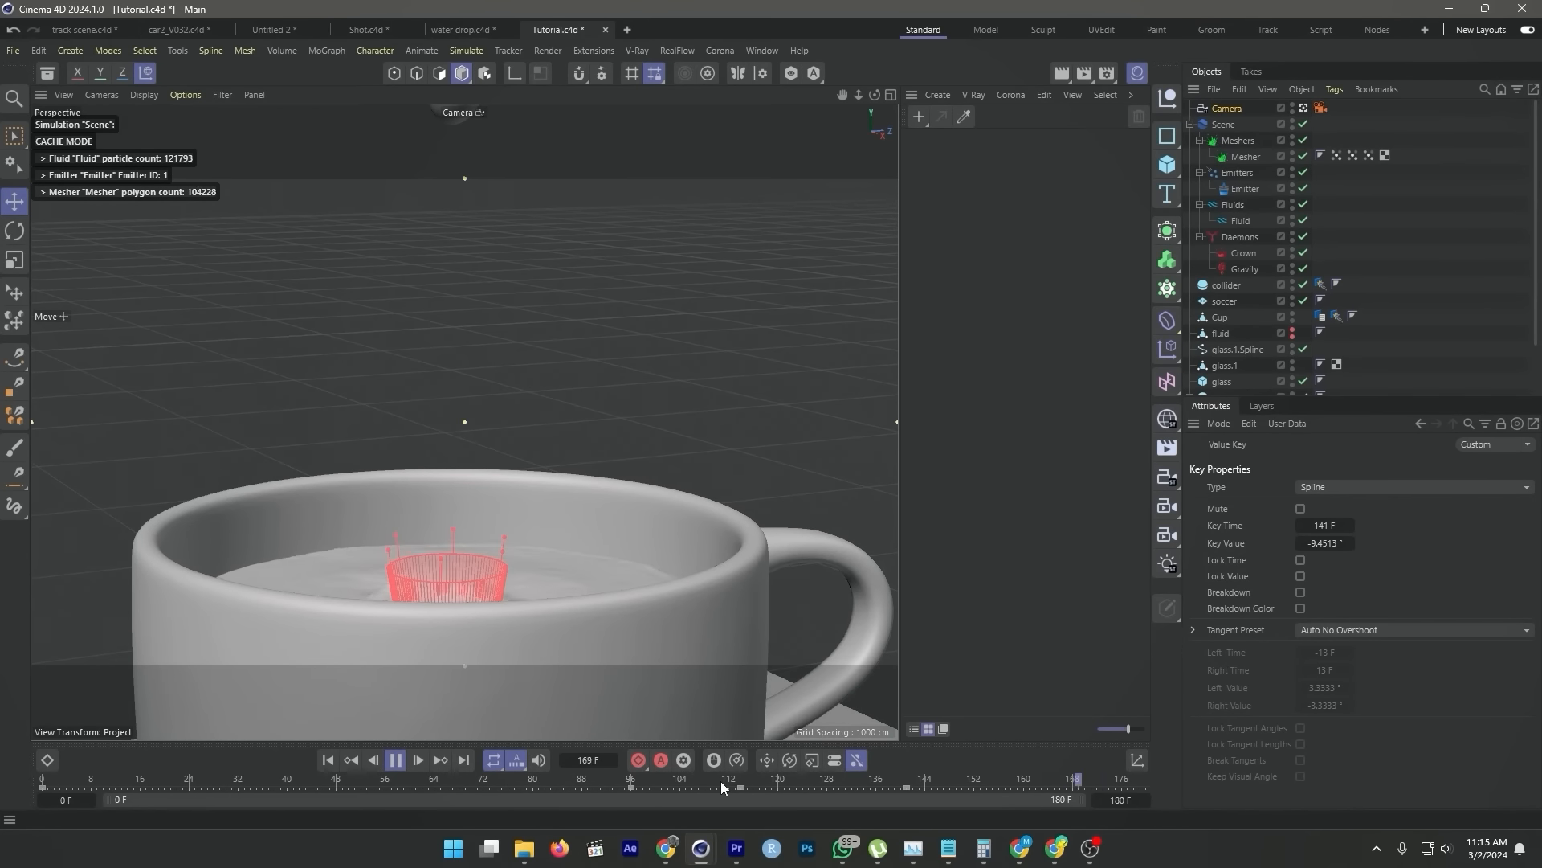
click(904, 779)
click(396, 759)
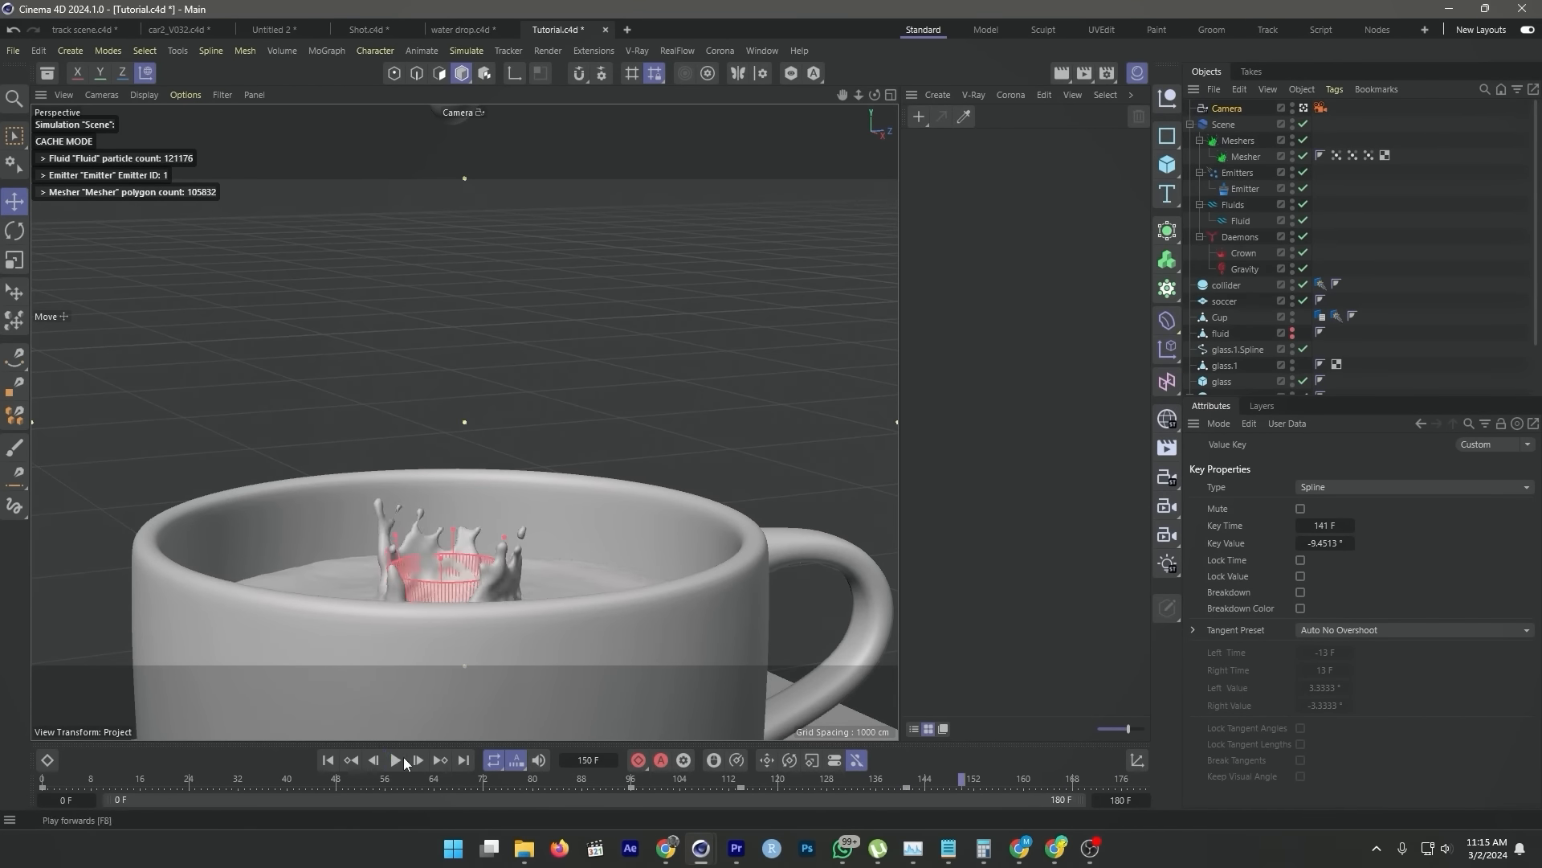
click(907, 780)
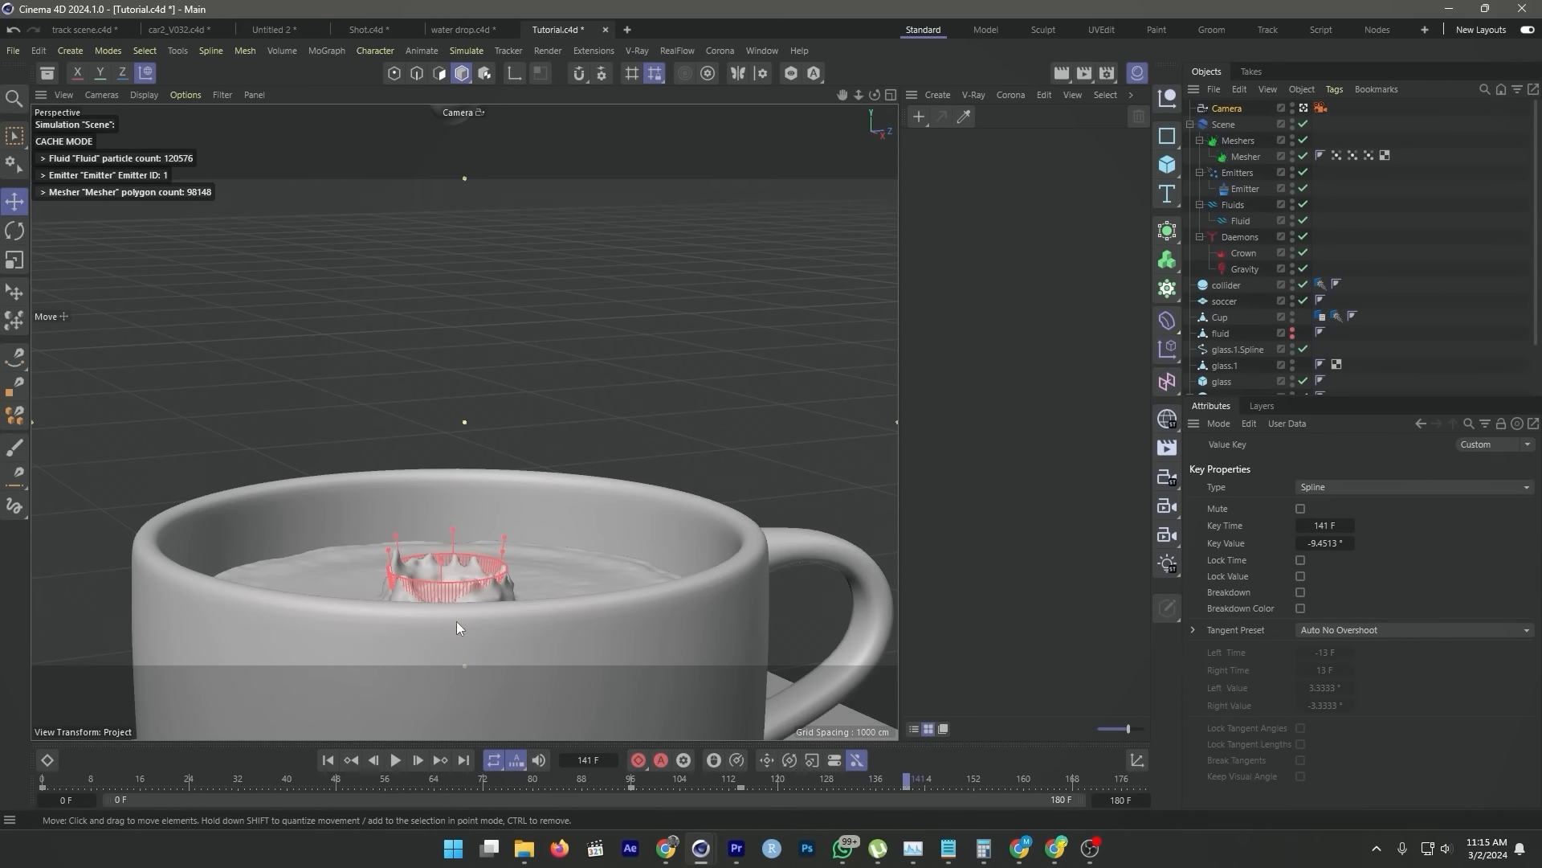
- Reframe the camera on frame 141 to look further down at the splash in the cup, keyframe it and play the animation
alt+drag(451, 594, 465, 504)
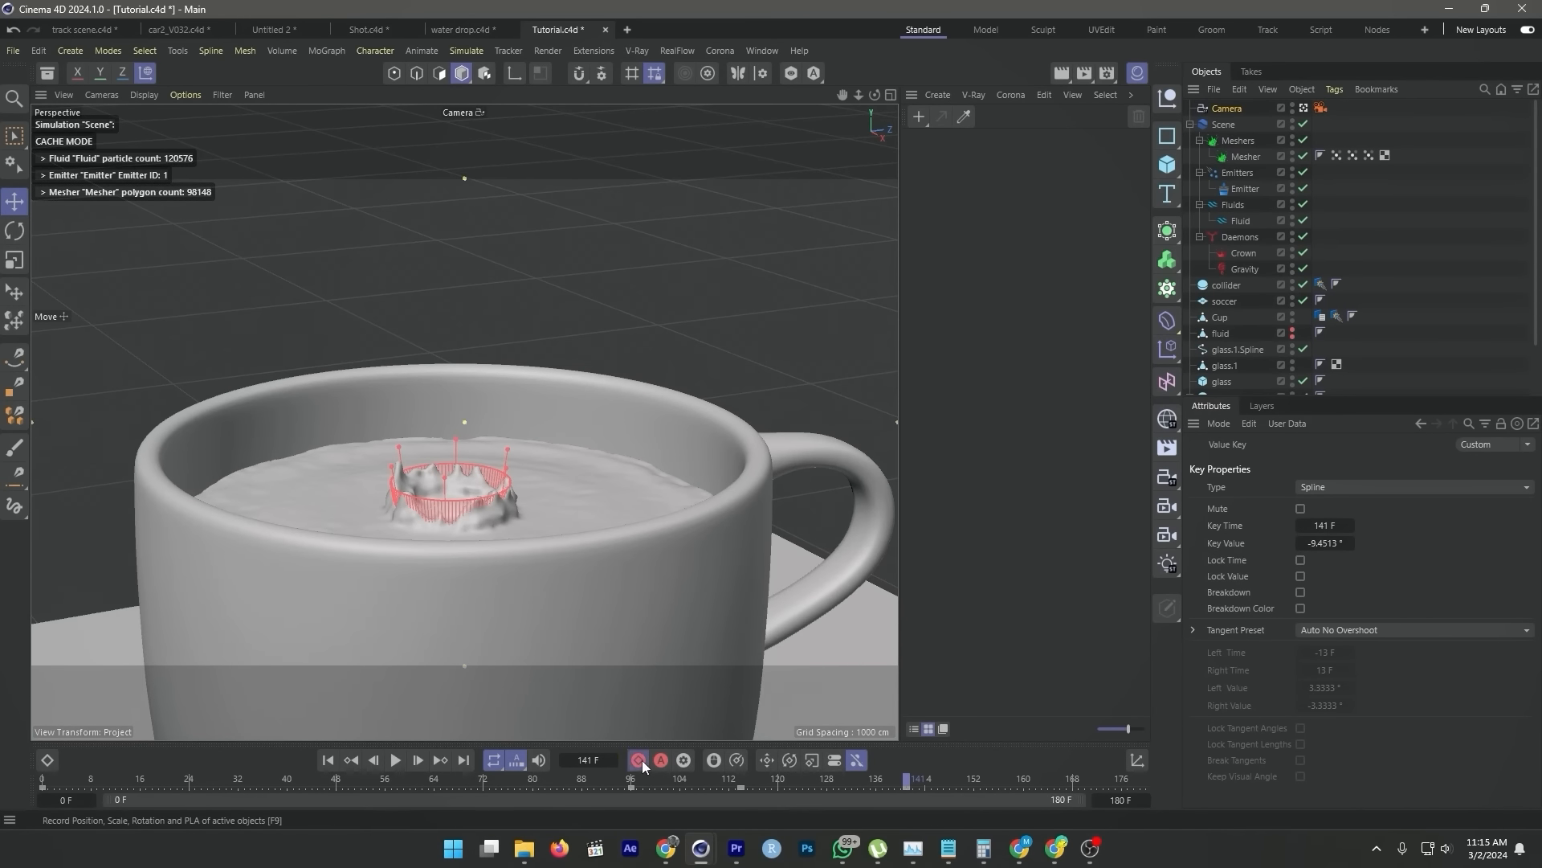
drag(799, 783, 554, 779)
key(F8)
click(847, 781)
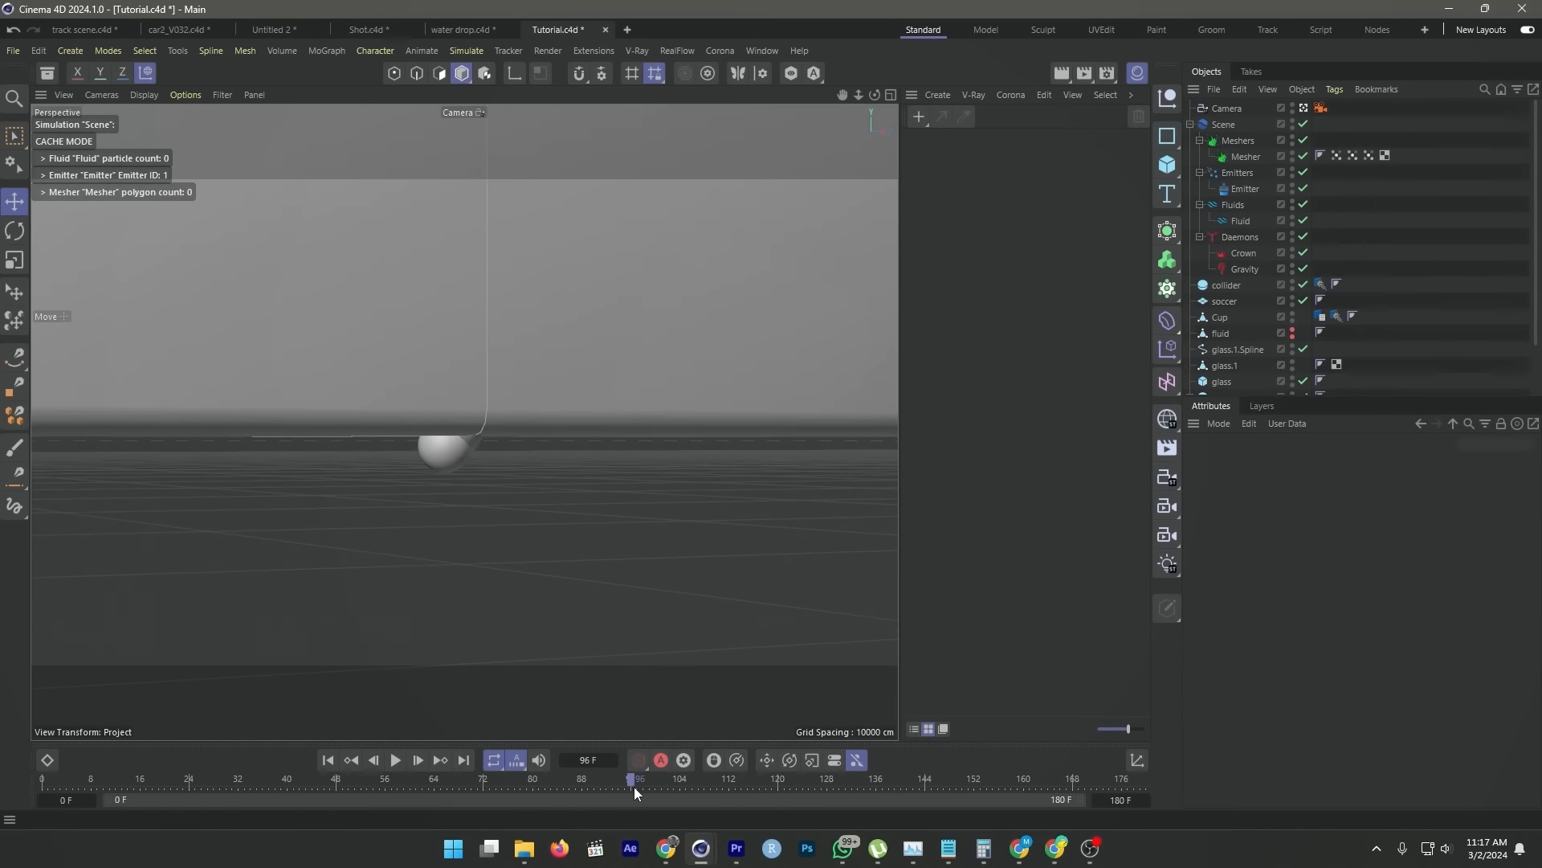
- Keyframe the camera's focal length at 80 mm on frame 96 and at Tele (135 mm) on frame 180, then play from the start
click(1218, 108)
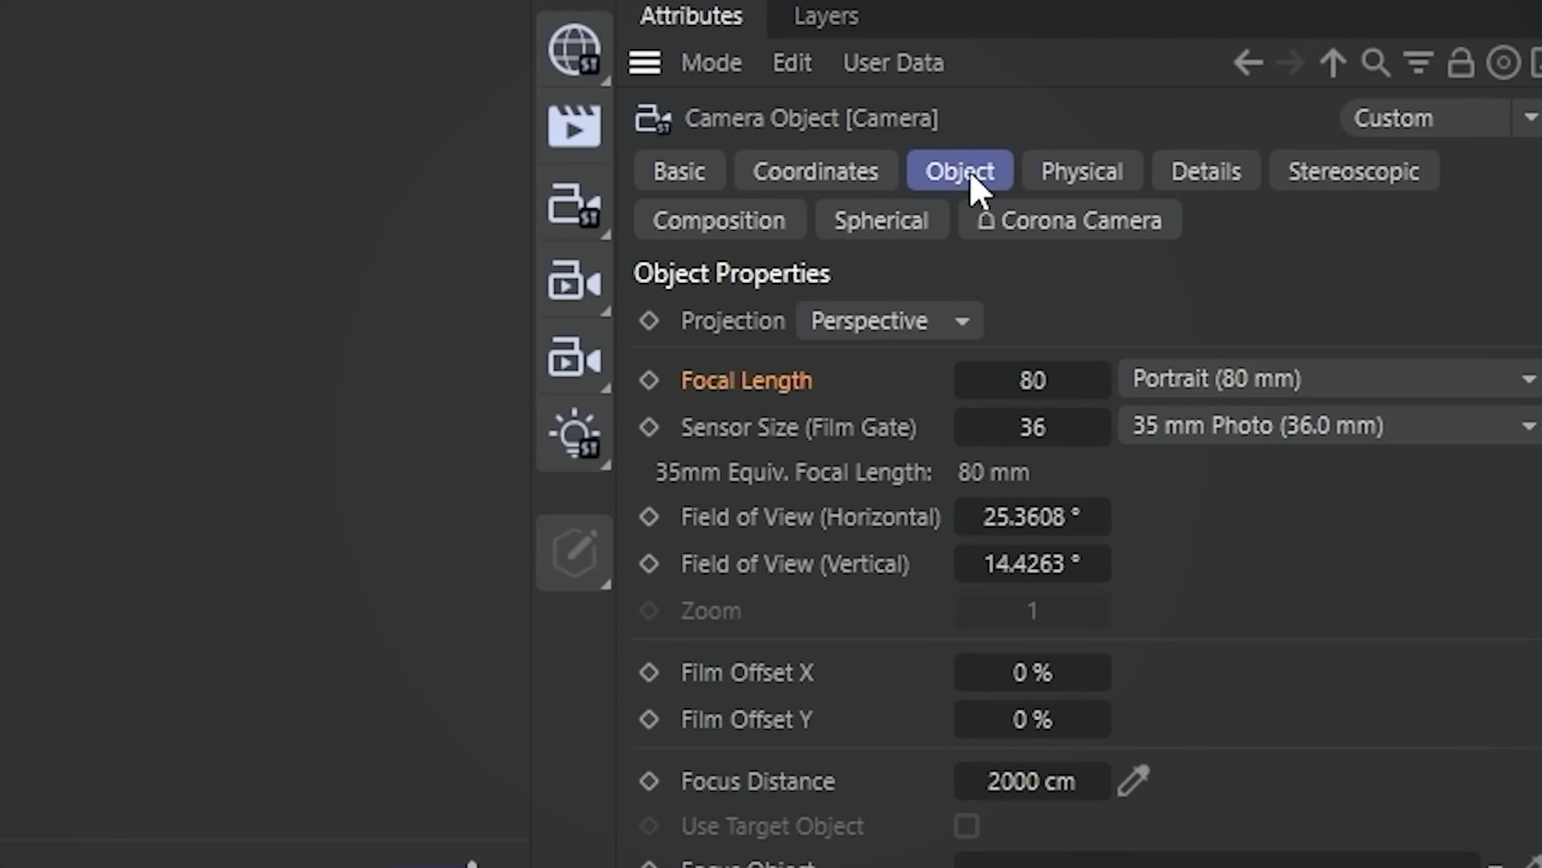
click(649, 380)
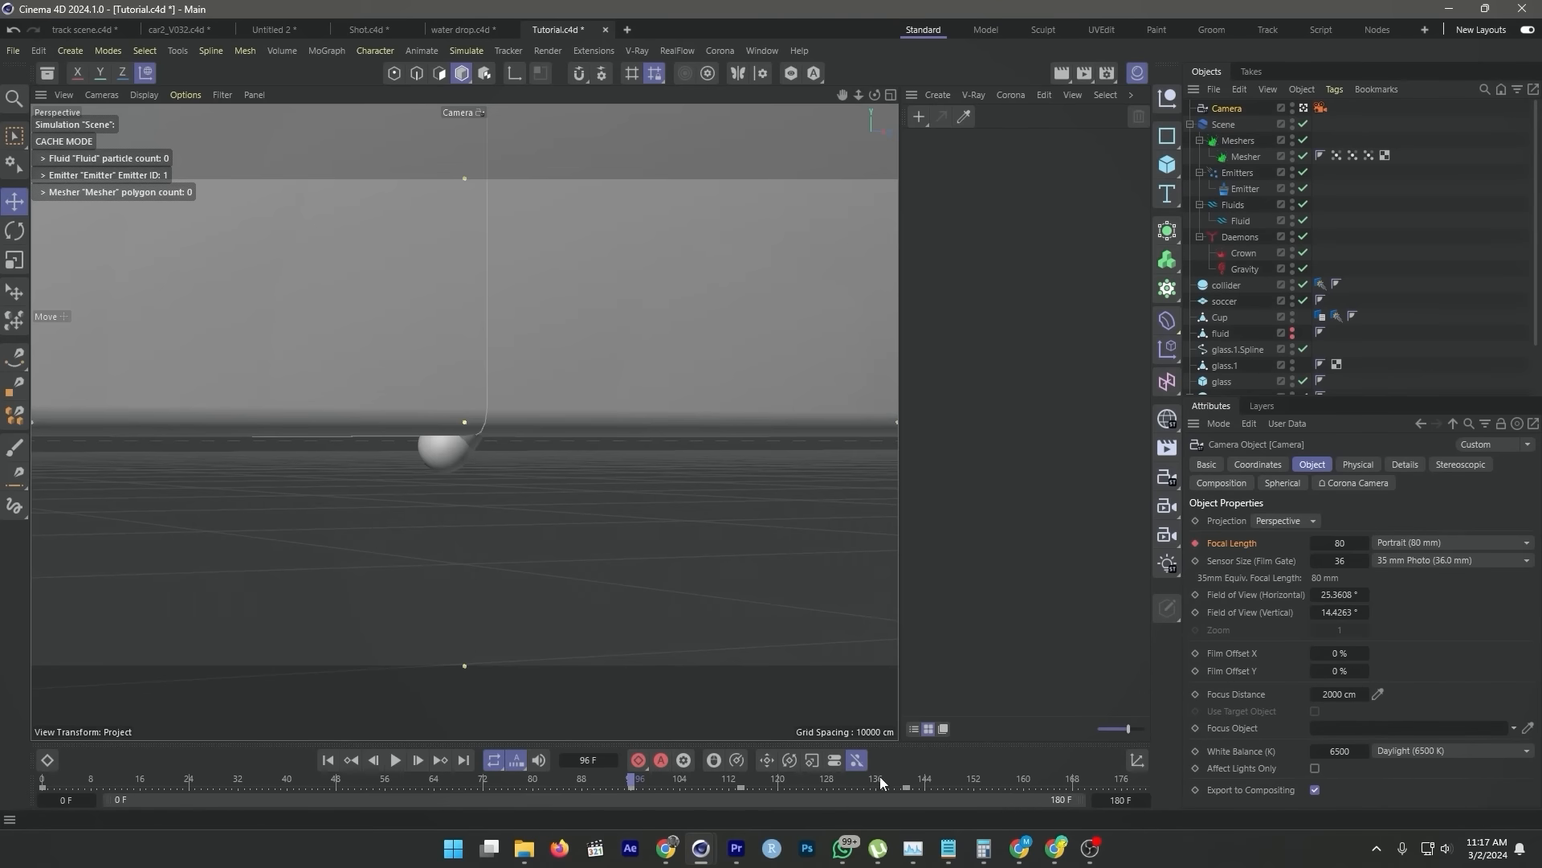
click(944, 779)
drag(1091, 776, 1173, 781)
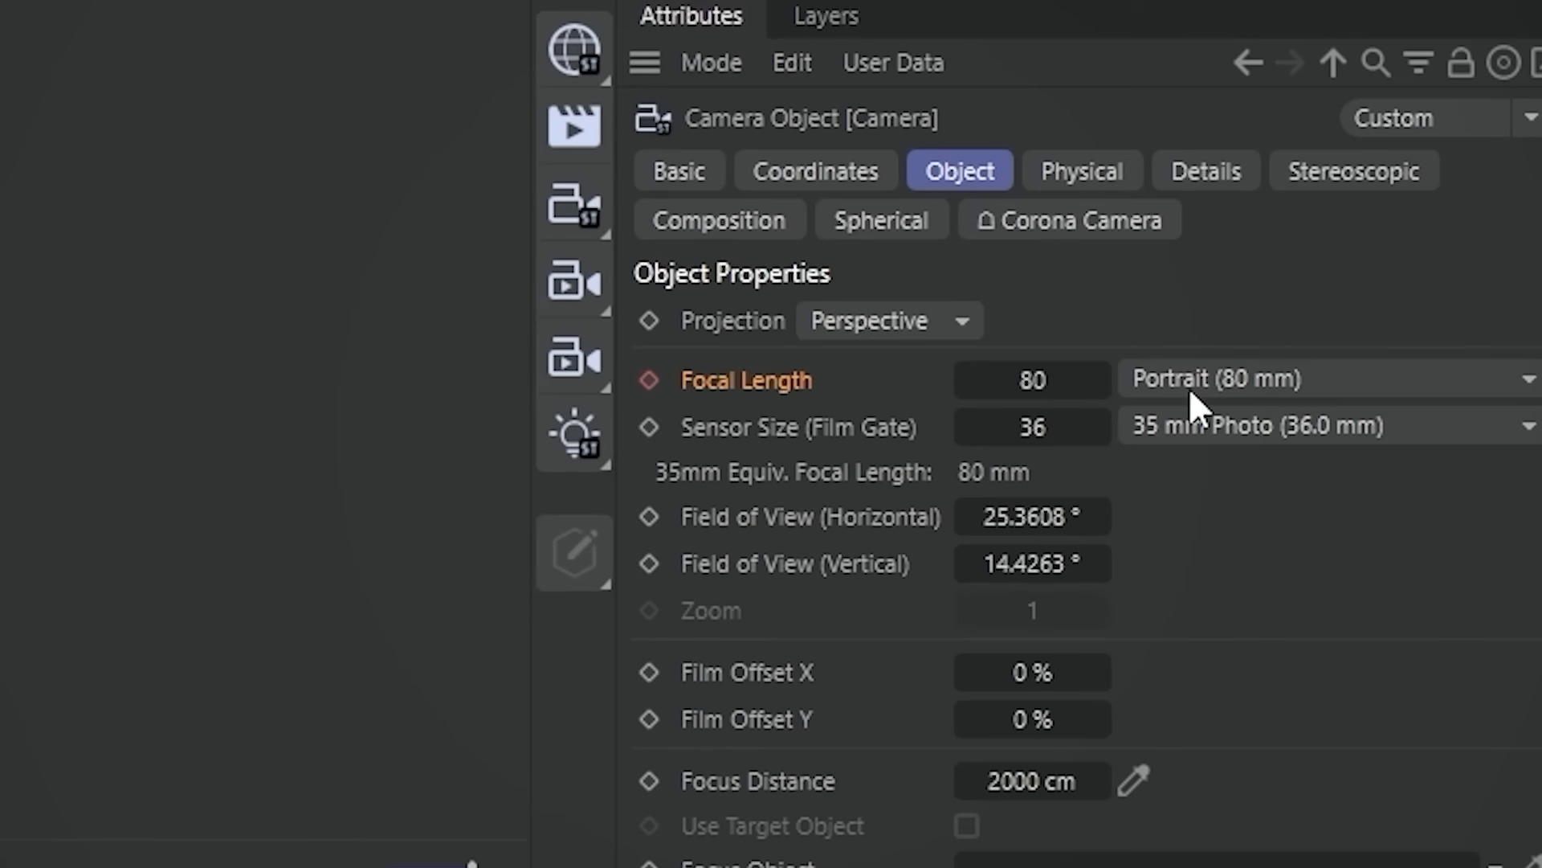
click(1191, 389)
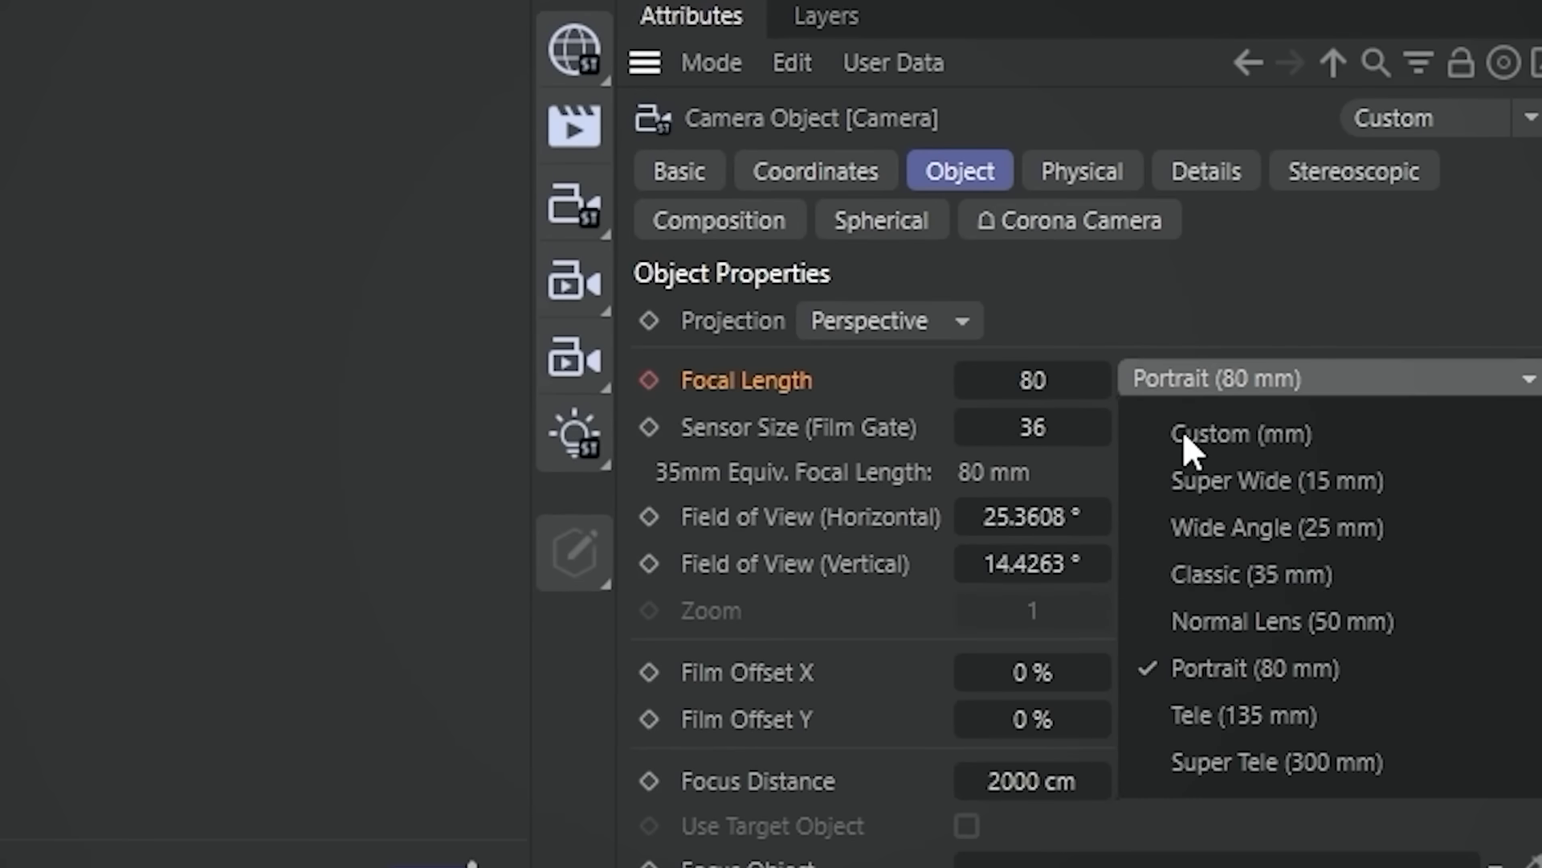
click(1245, 715)
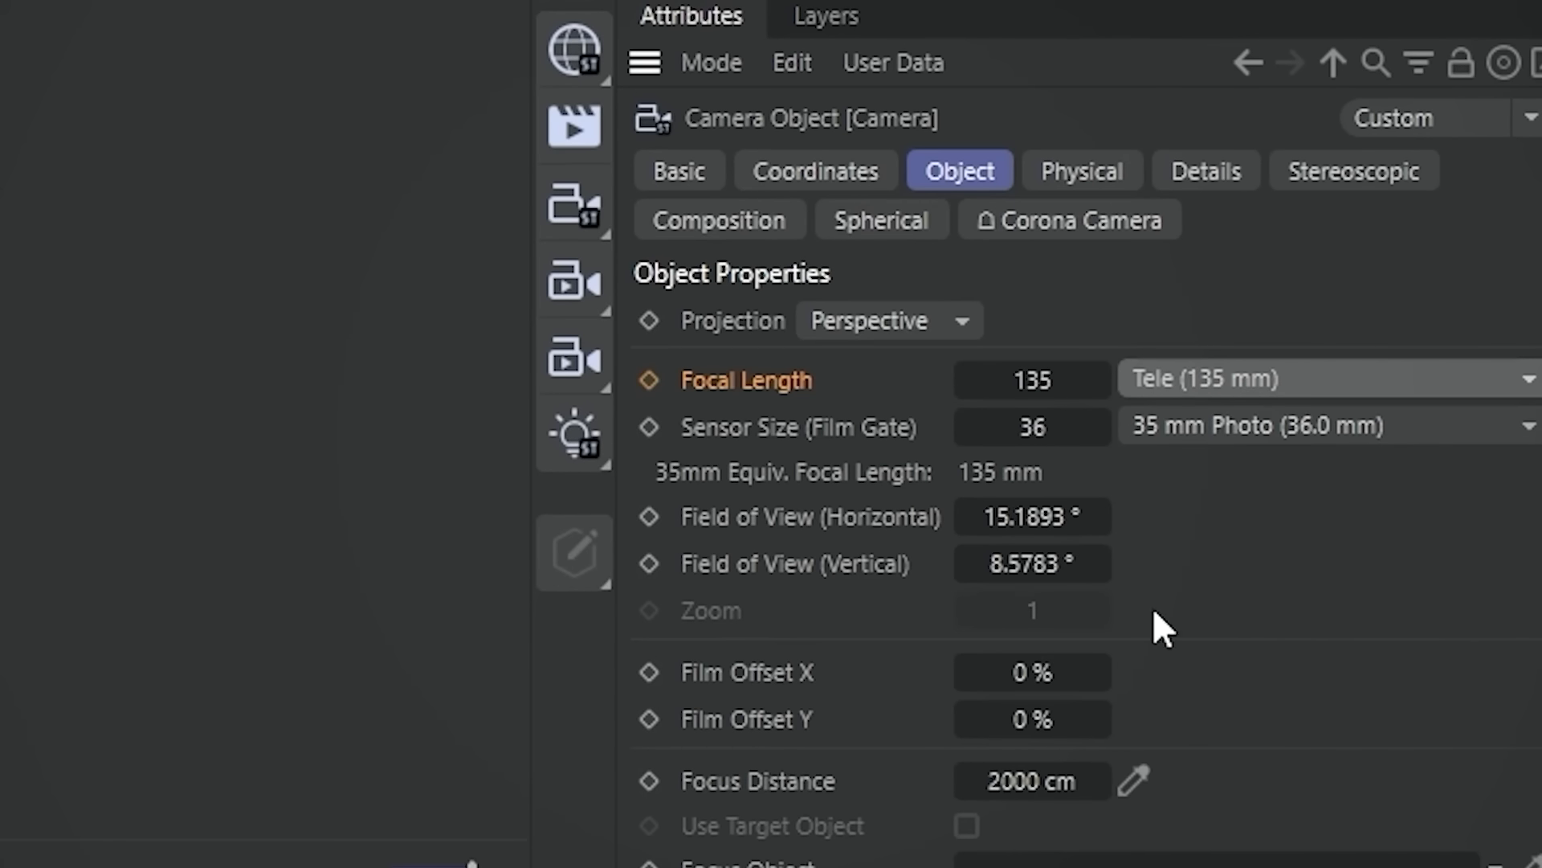
click(652, 386)
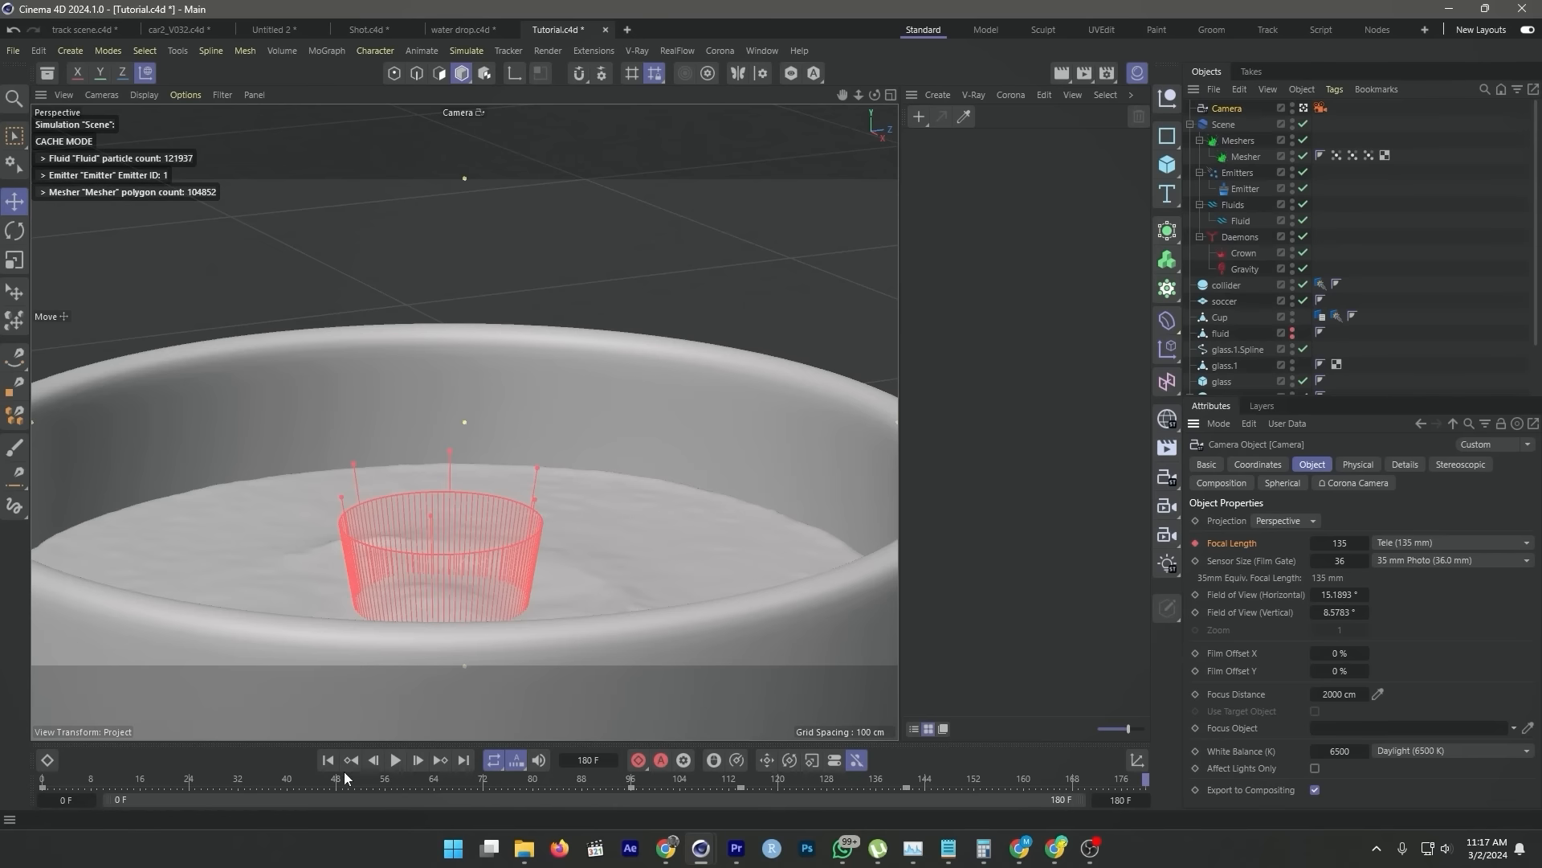
click(330, 762)
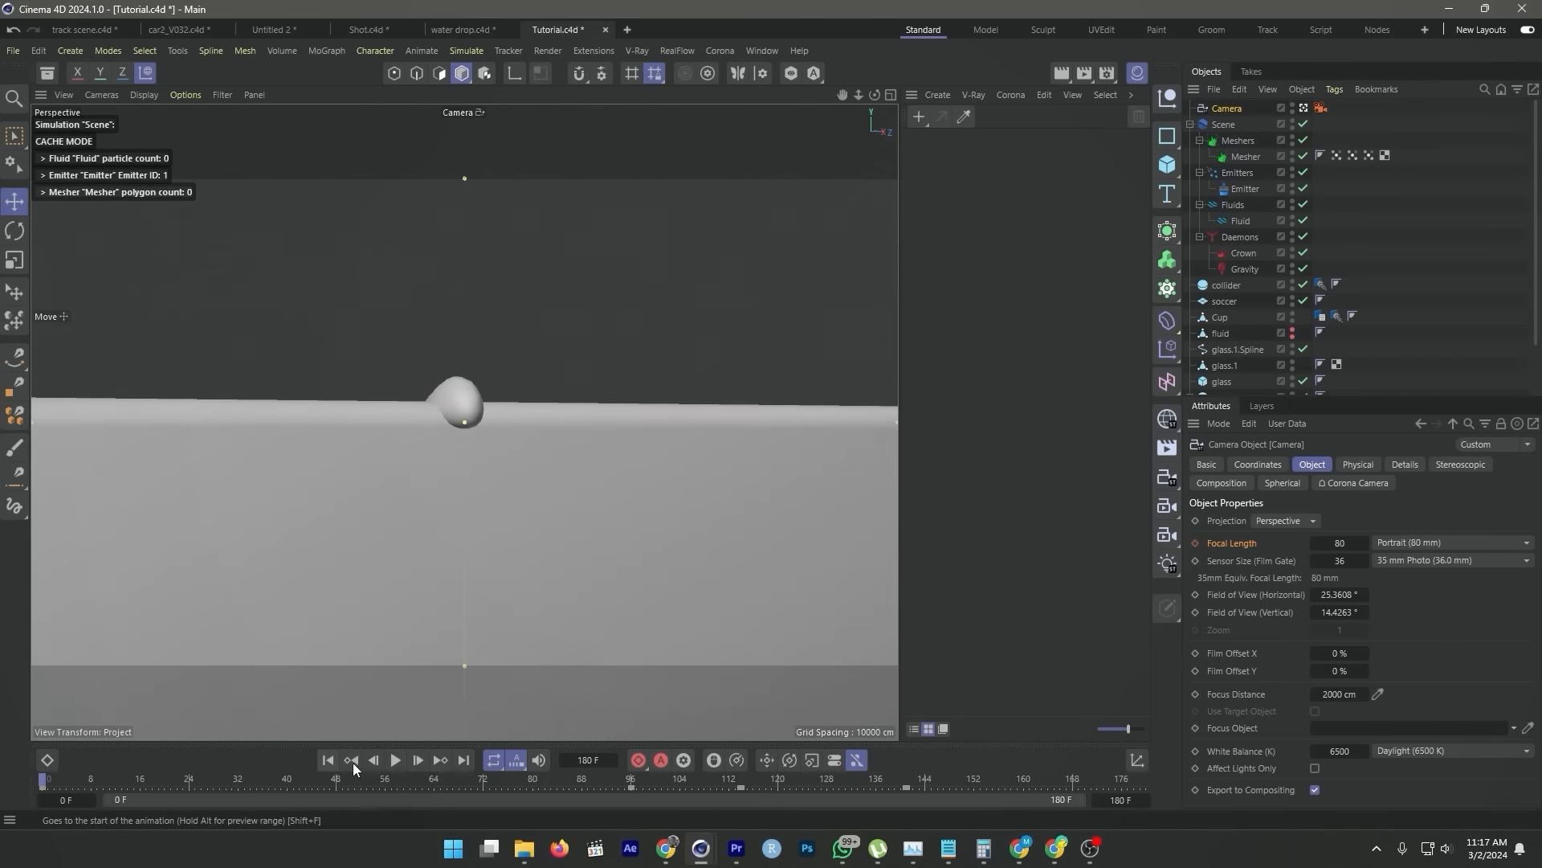
click(396, 760)
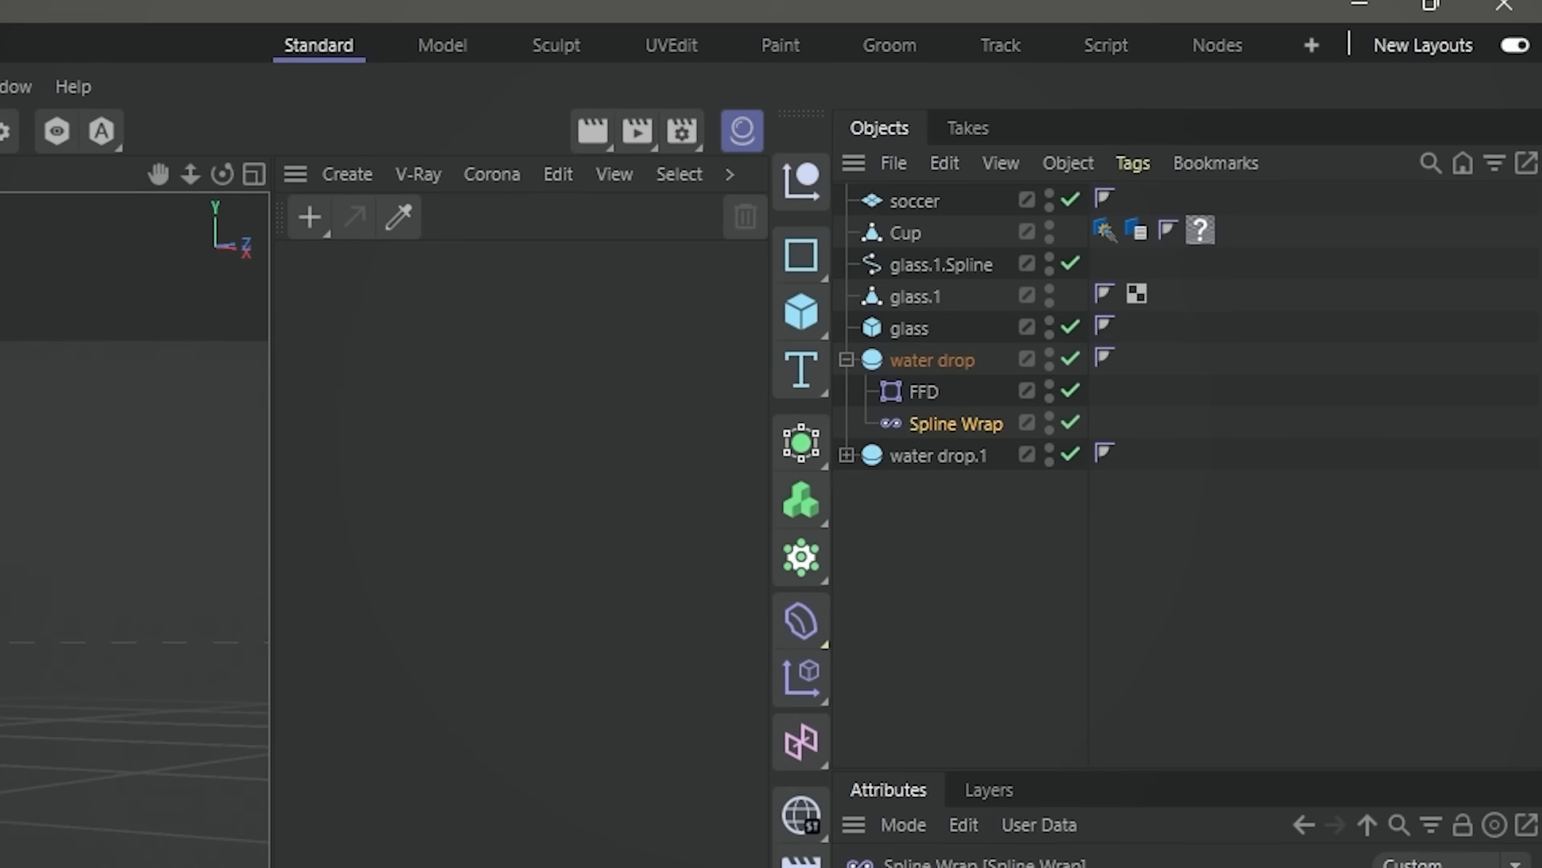
- Bend glass.1.Spline into a wavy path by adding two points, offsetting them to opposite sides and applying Soft Interpolation
click(941, 264)
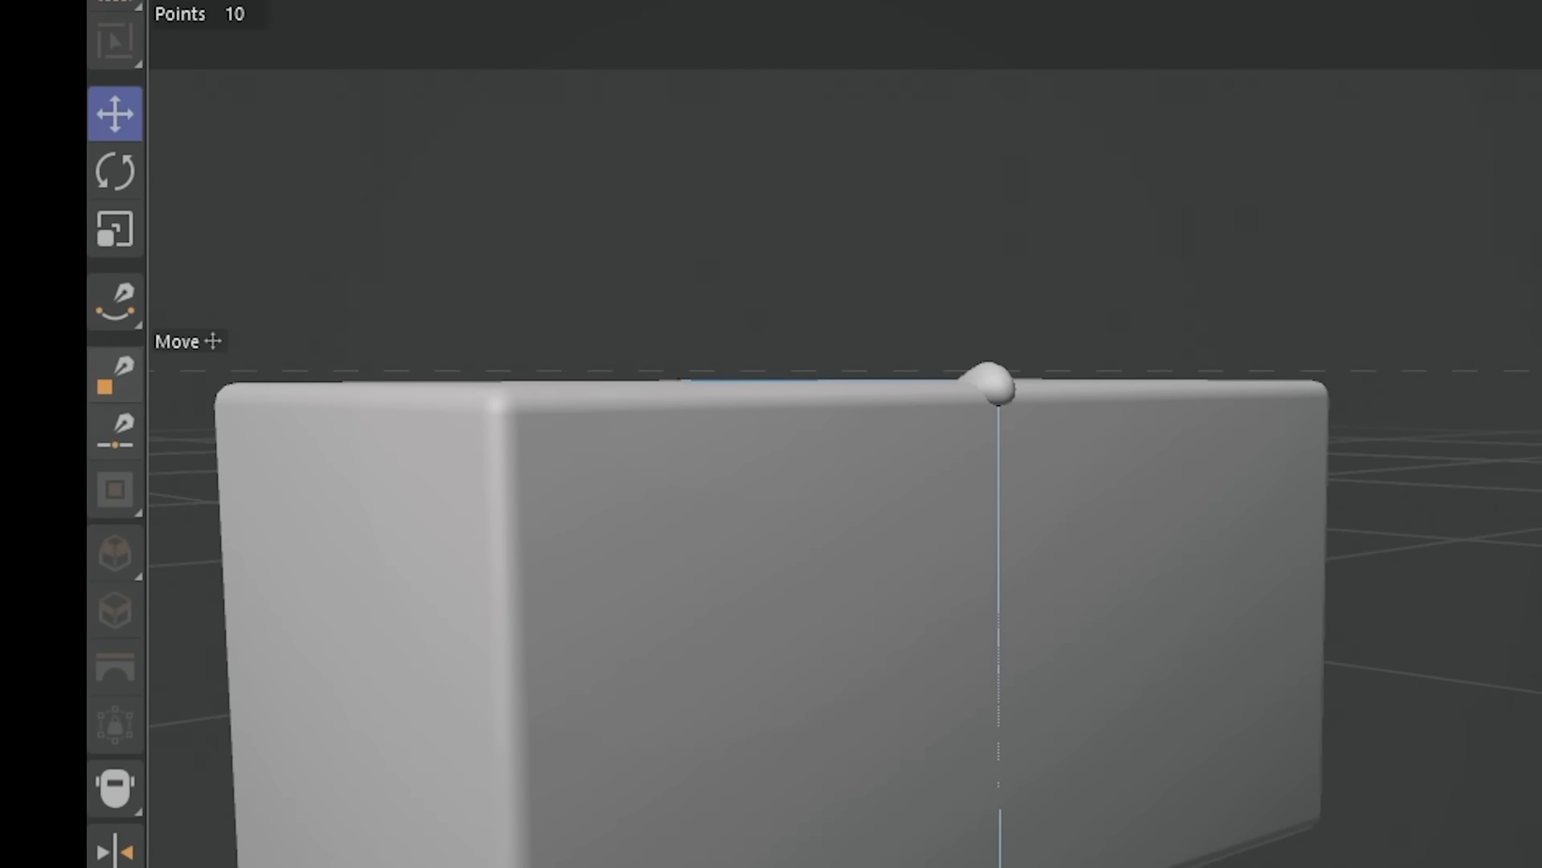
click(115, 430)
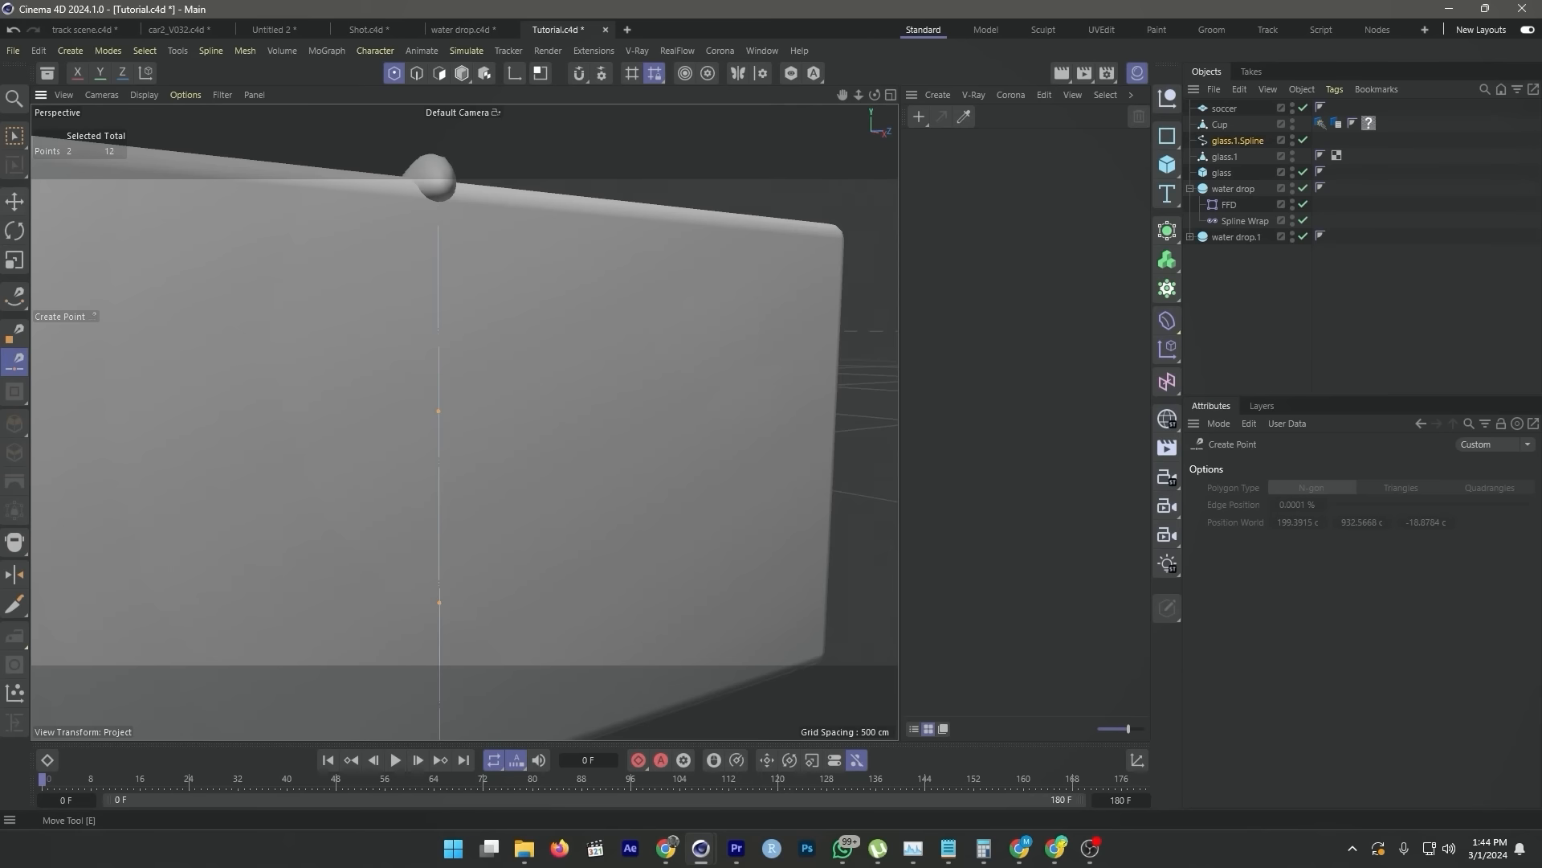
key(e)
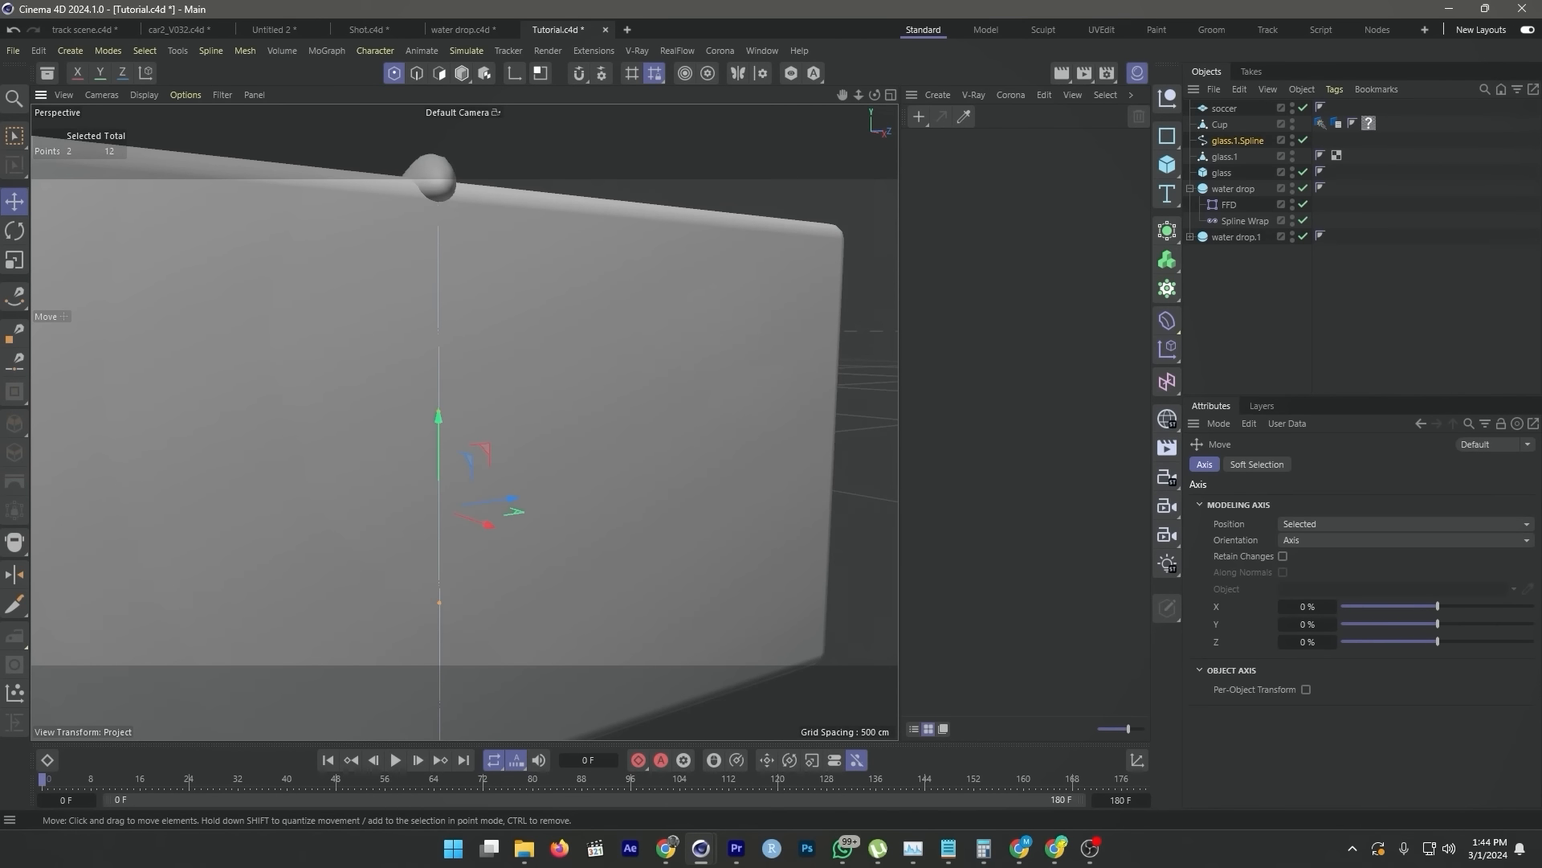
drag(513, 407, 542, 406)
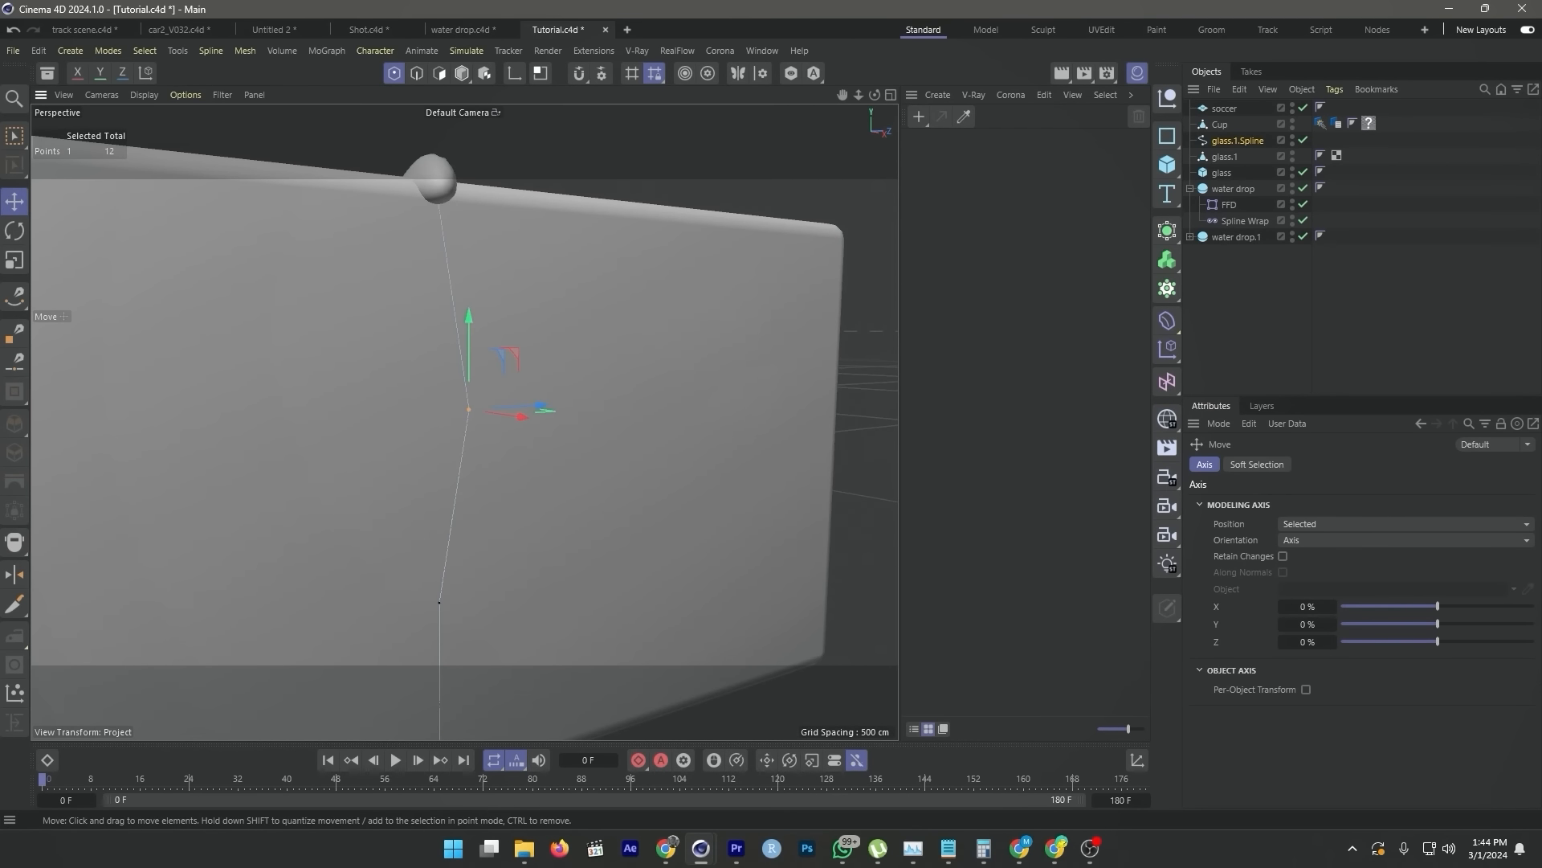
drag(515, 608, 464, 618)
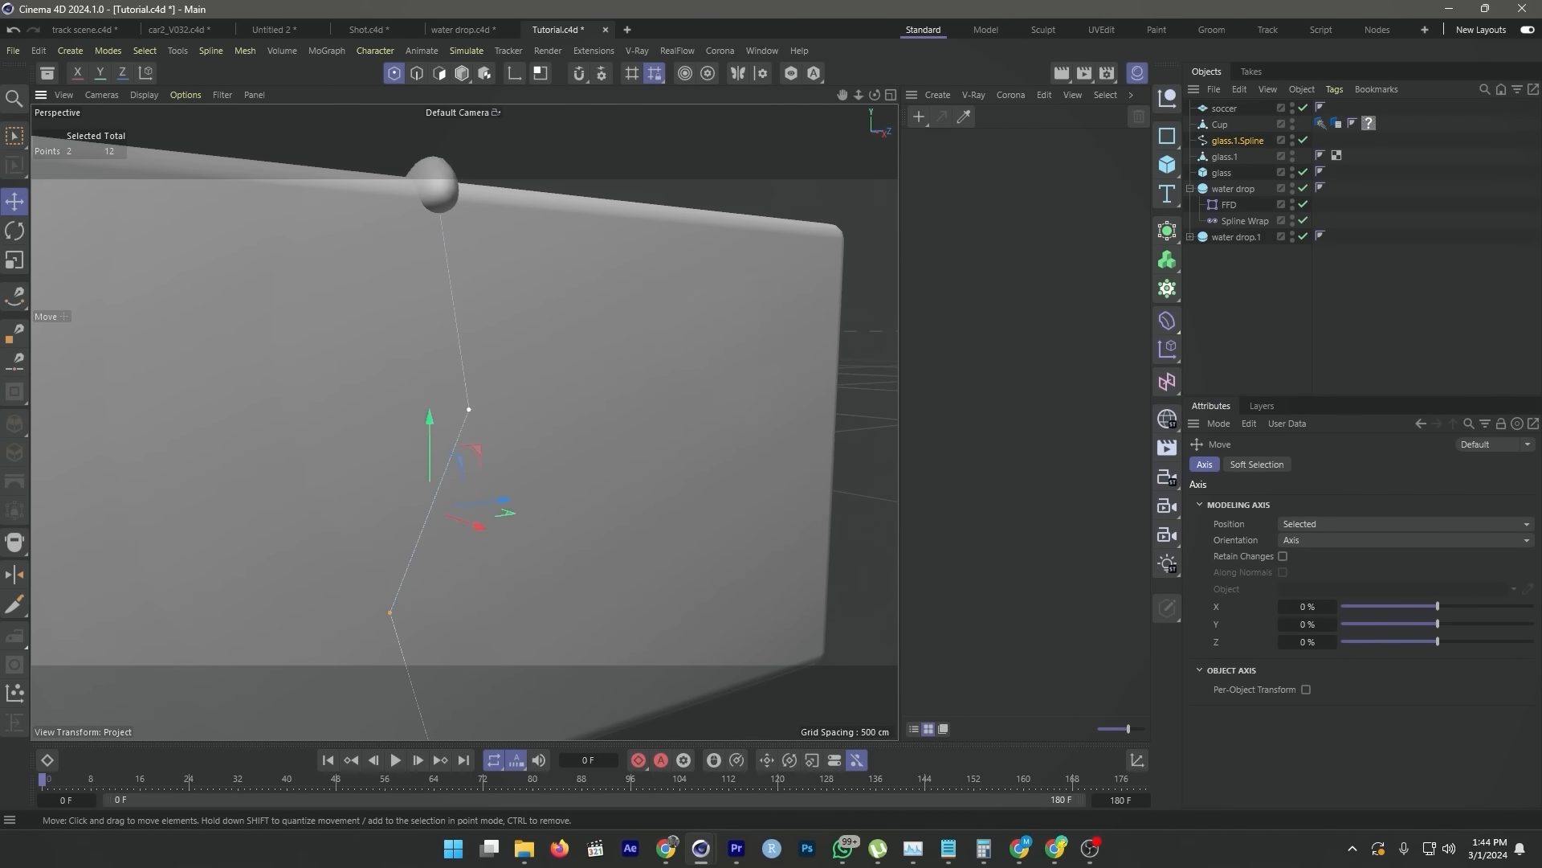
right_click(466, 618)
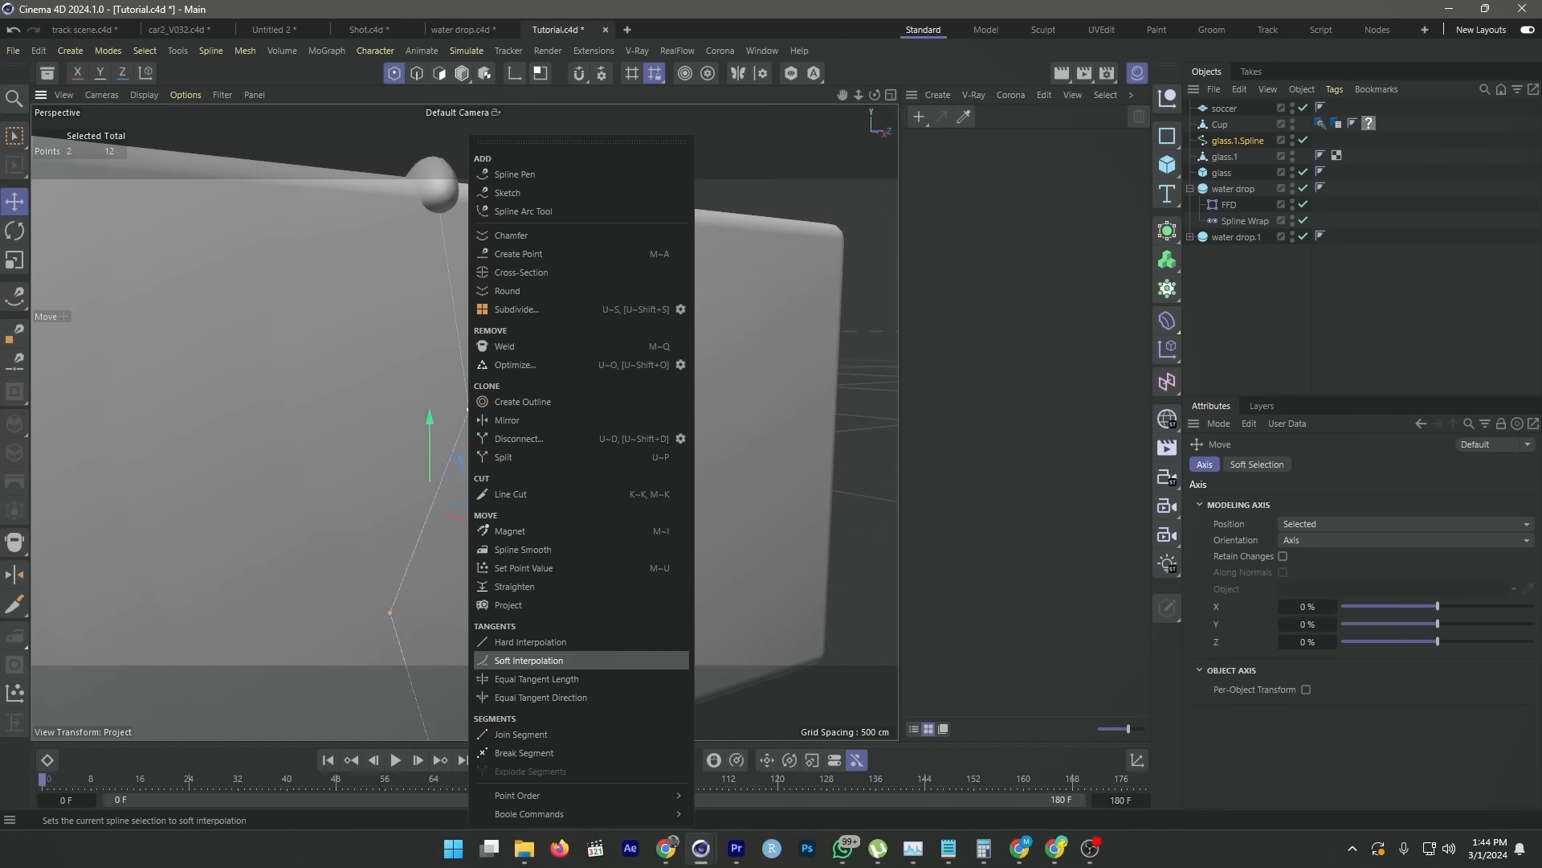
click(528, 659)
- Preview the water drop sliding along the wavy spline, and undo the spline's bend
scroll(473, 387, down, 2)
click(439, 73)
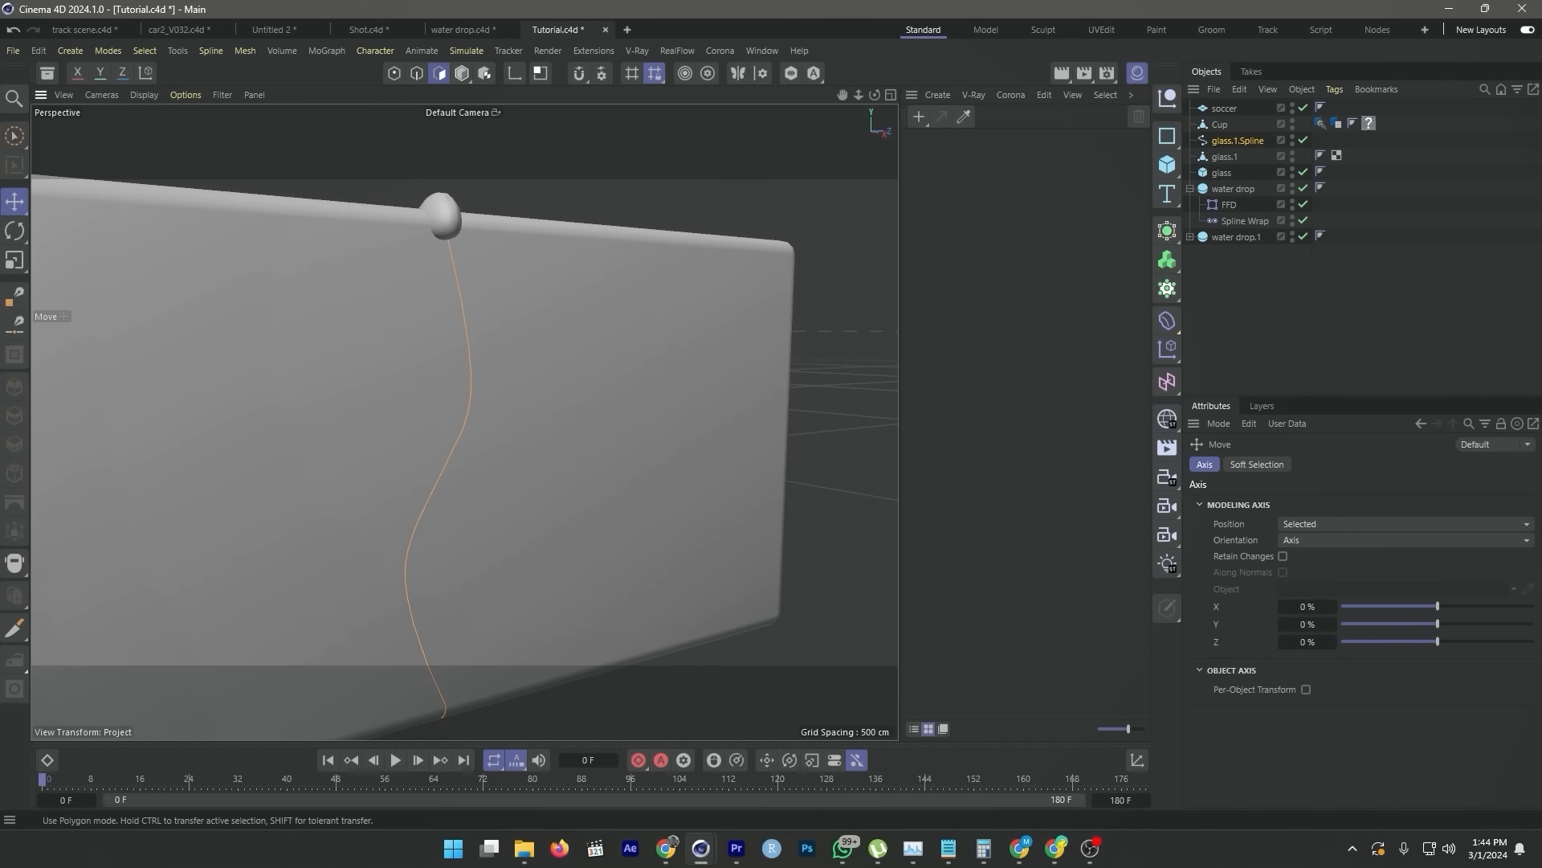
click(462, 73)
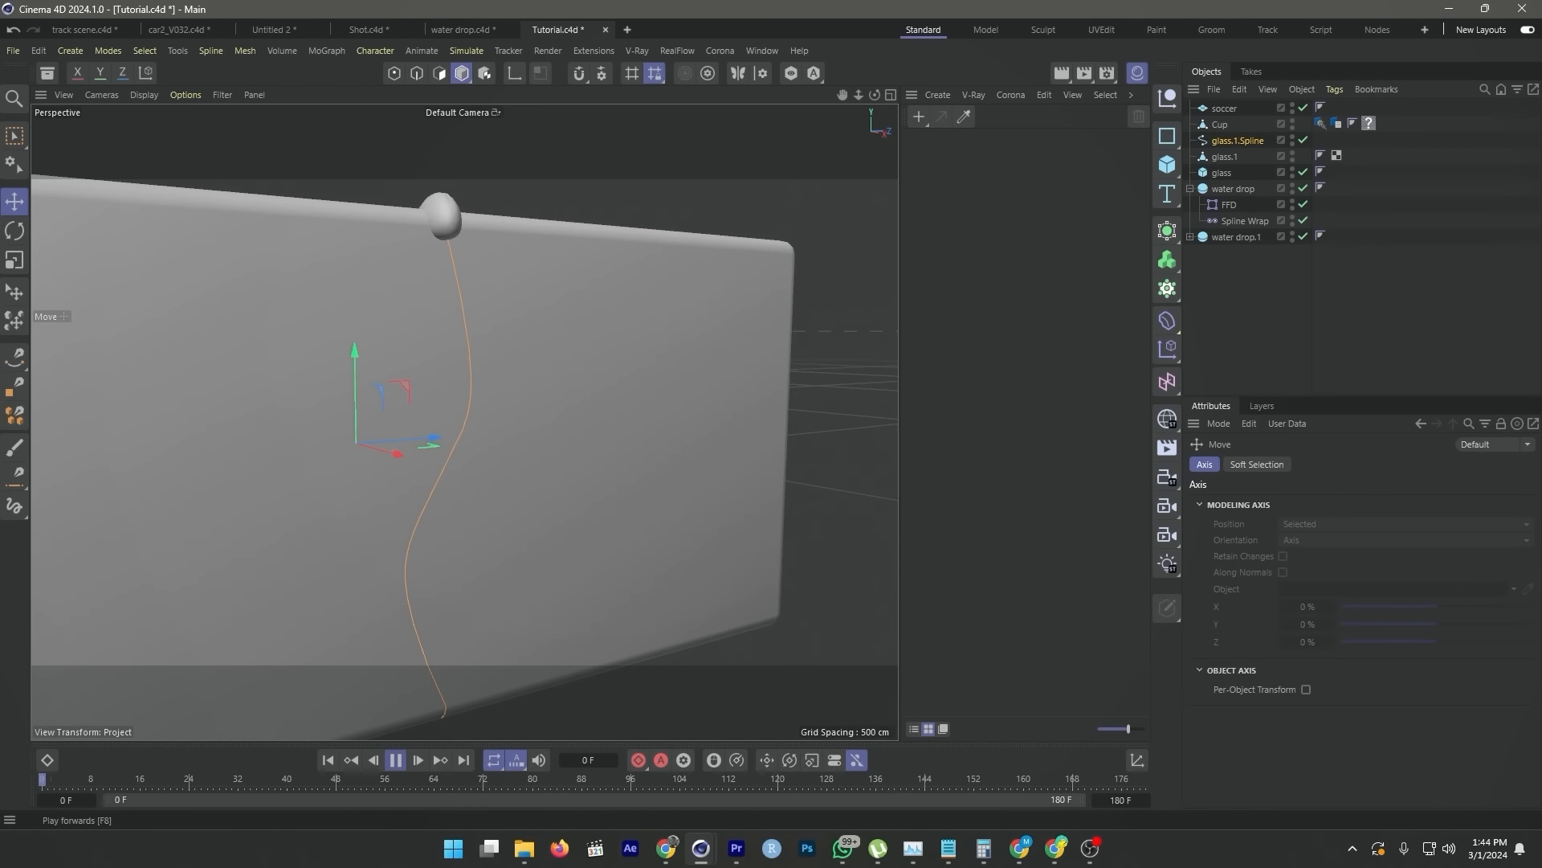
scroll(344, 561, down, 4)
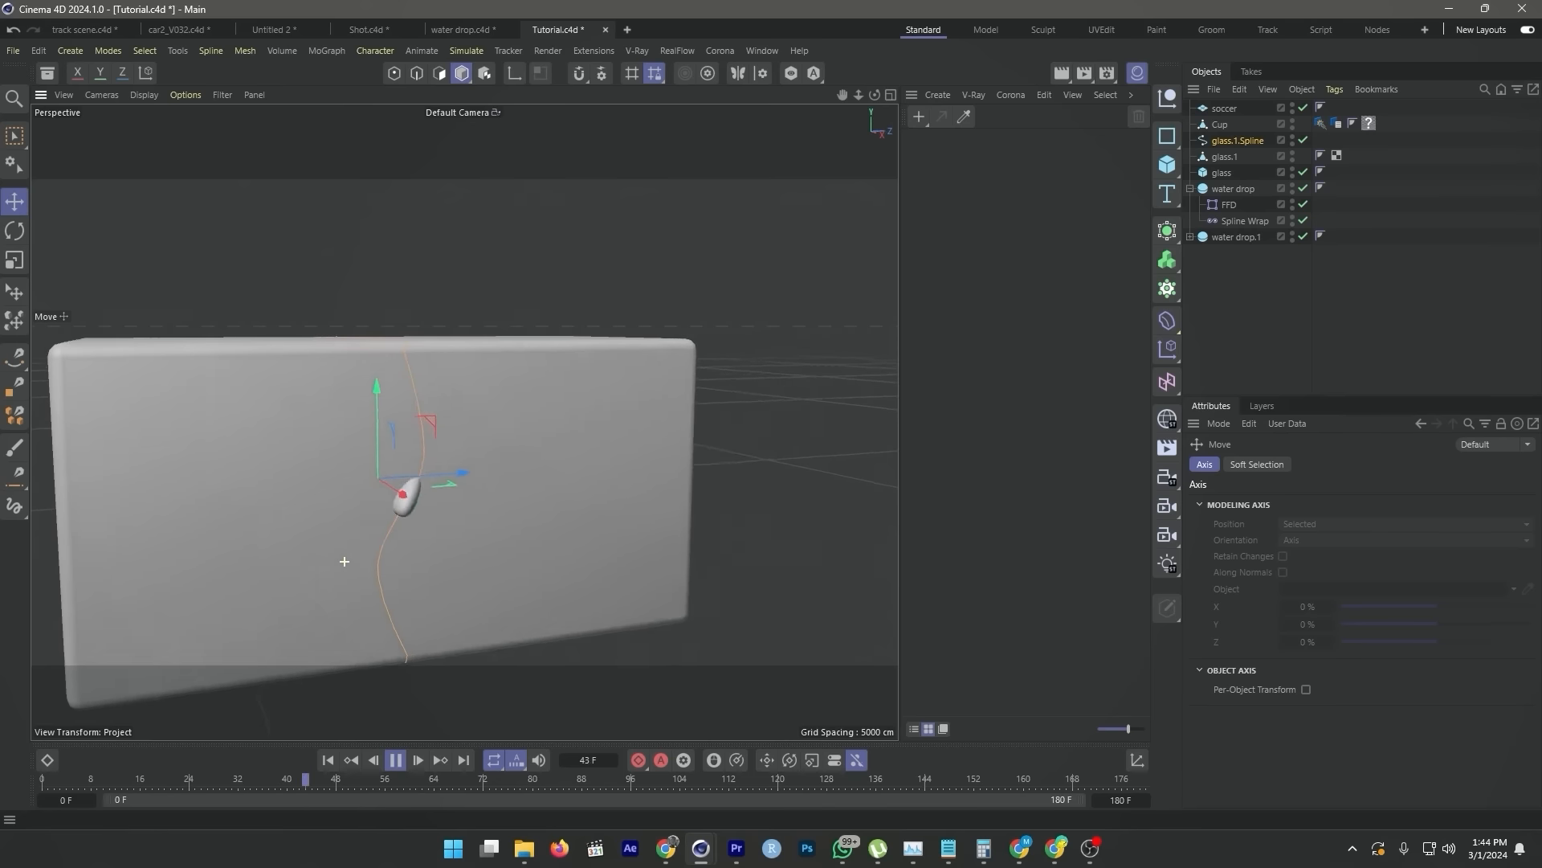
alt+drag(343, 561, 344, 560)
scroll(411, 604, down, 2)
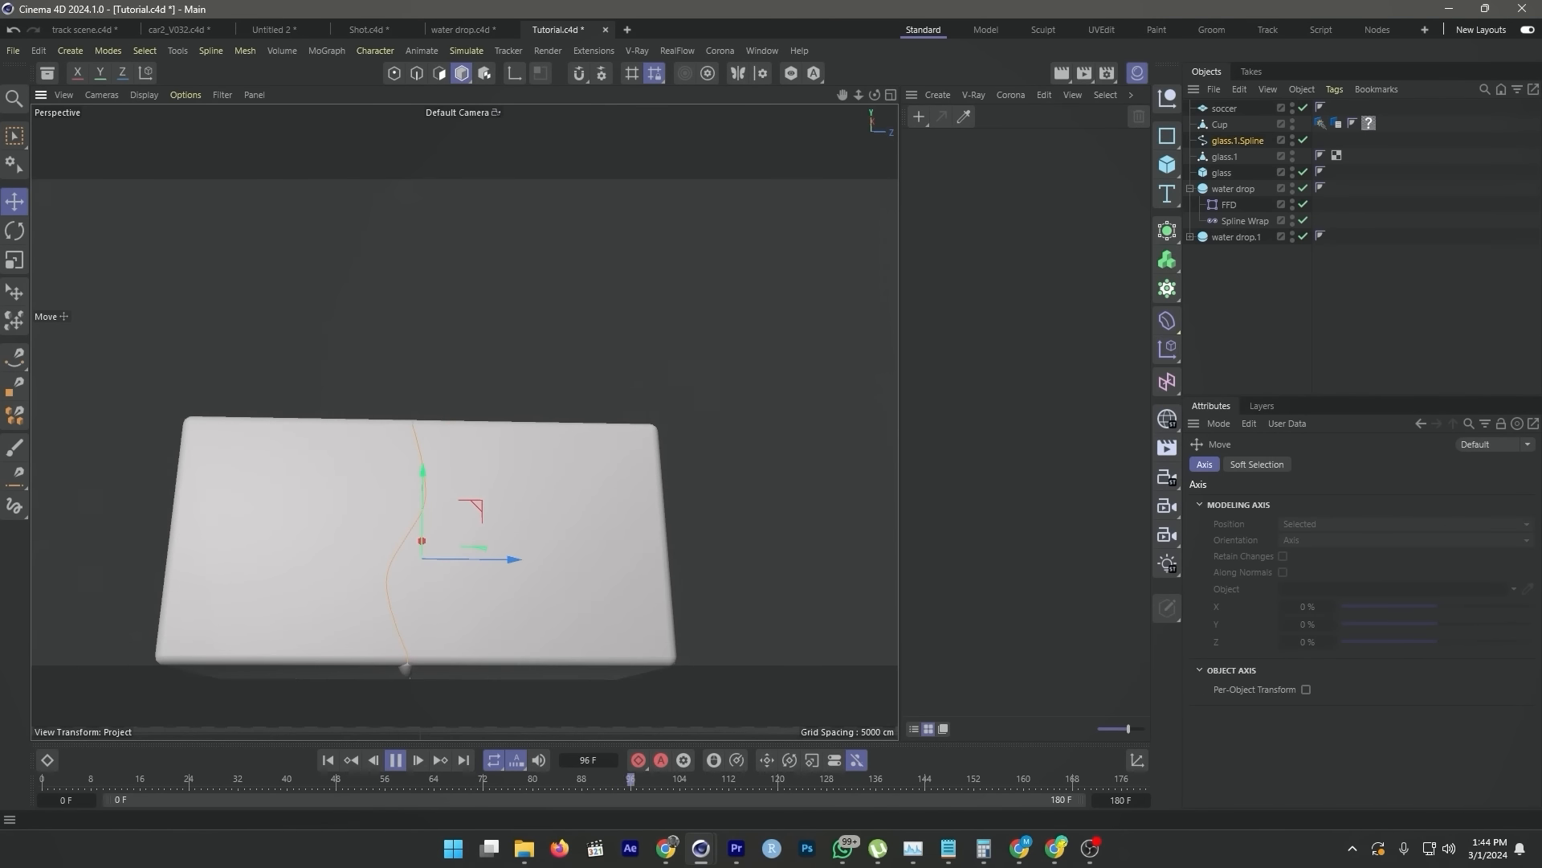
key(ctrl+z)
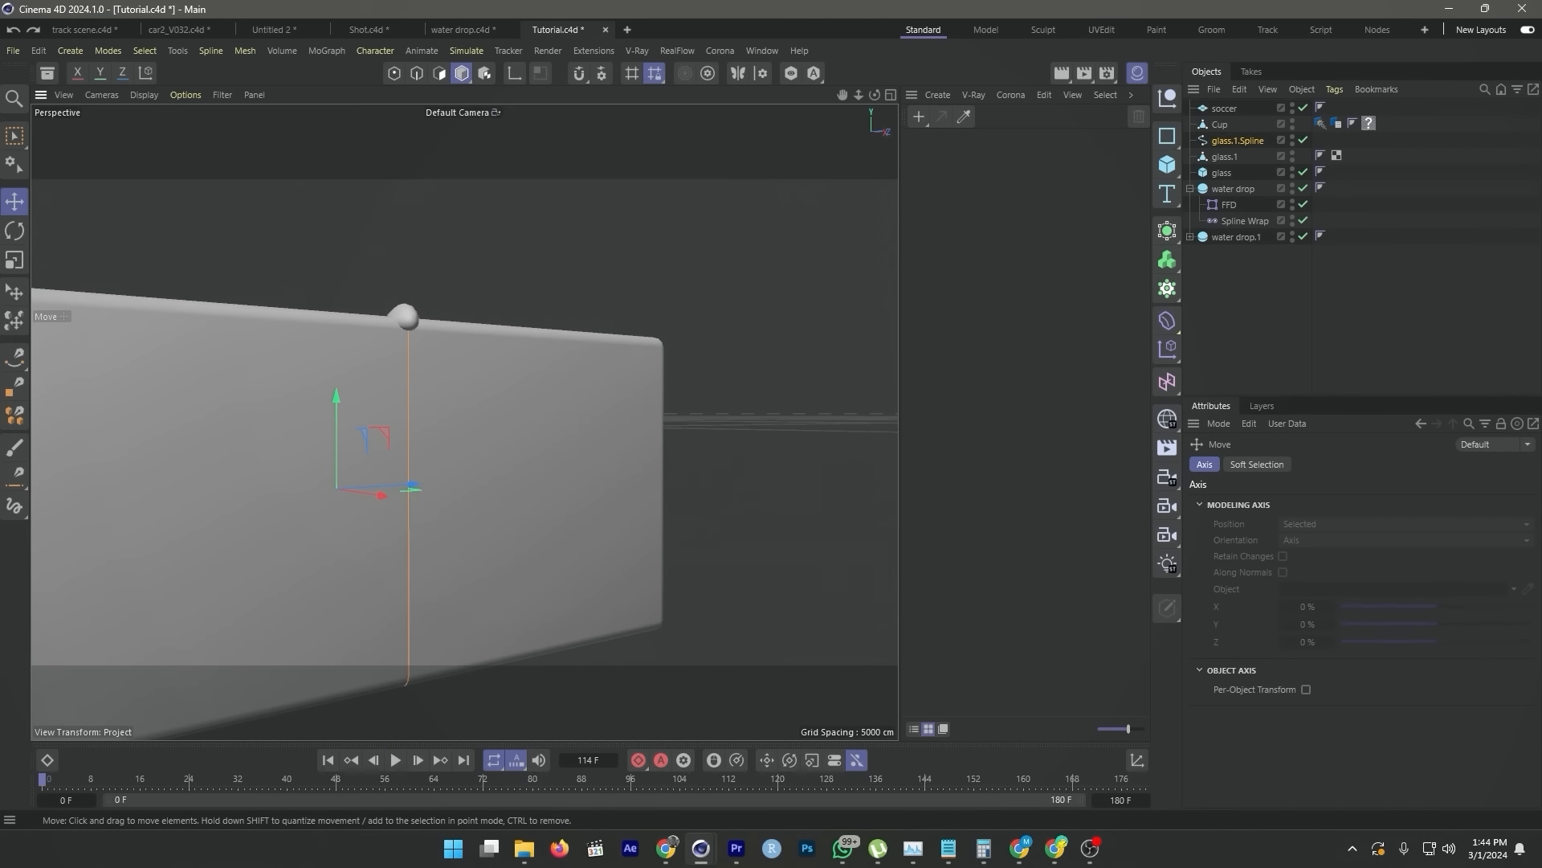
scroll(452, 519, down, 2)
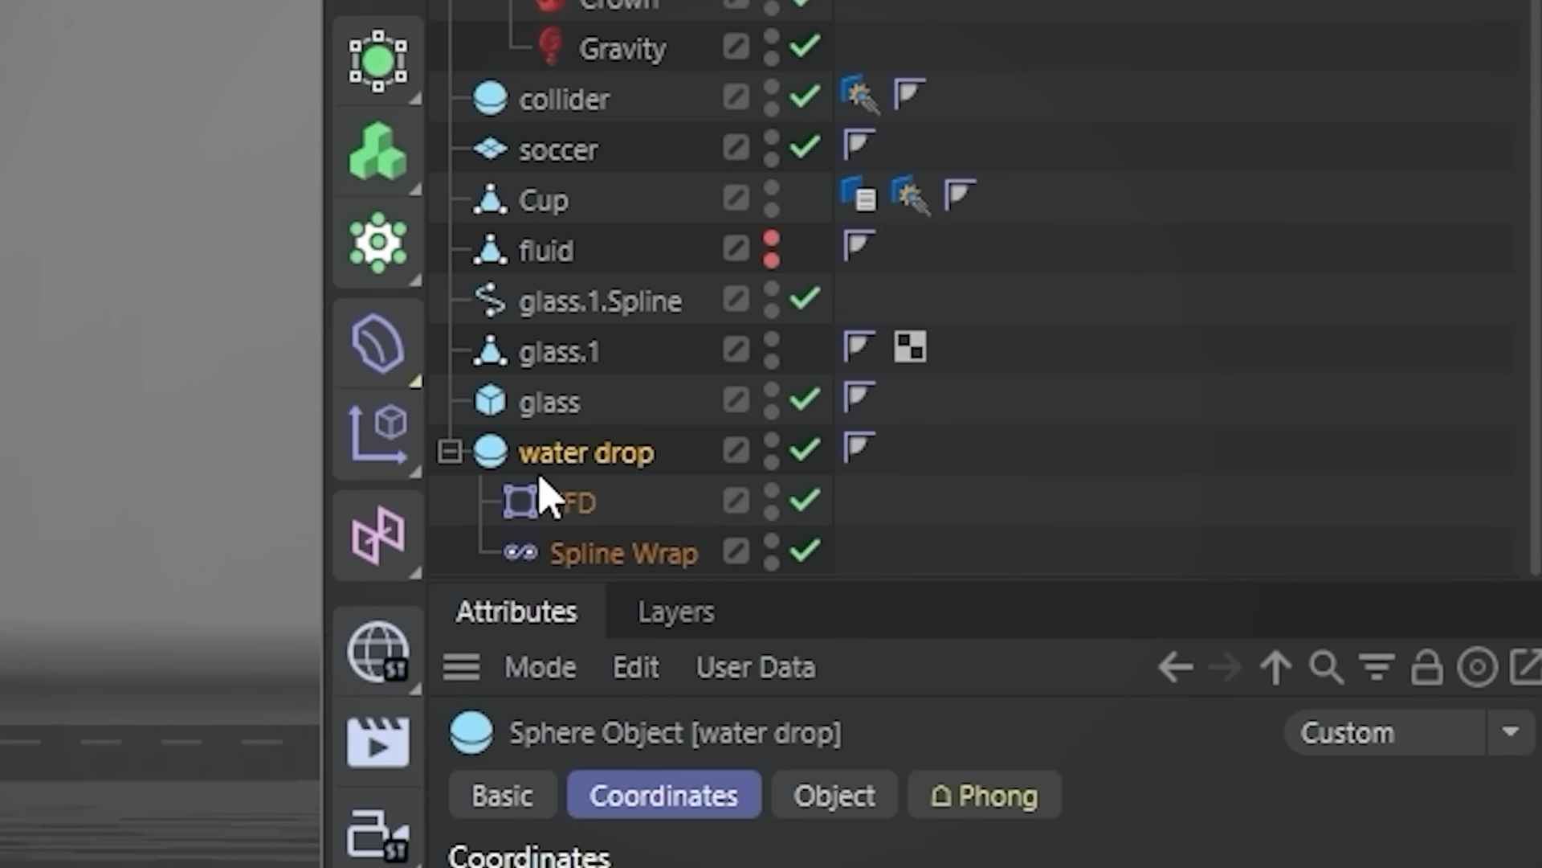
- Create a polygon copy of the water drop with Connect Objects, parent it to collider, and hide collider while keeping the copy visible
right_click(540, 490)
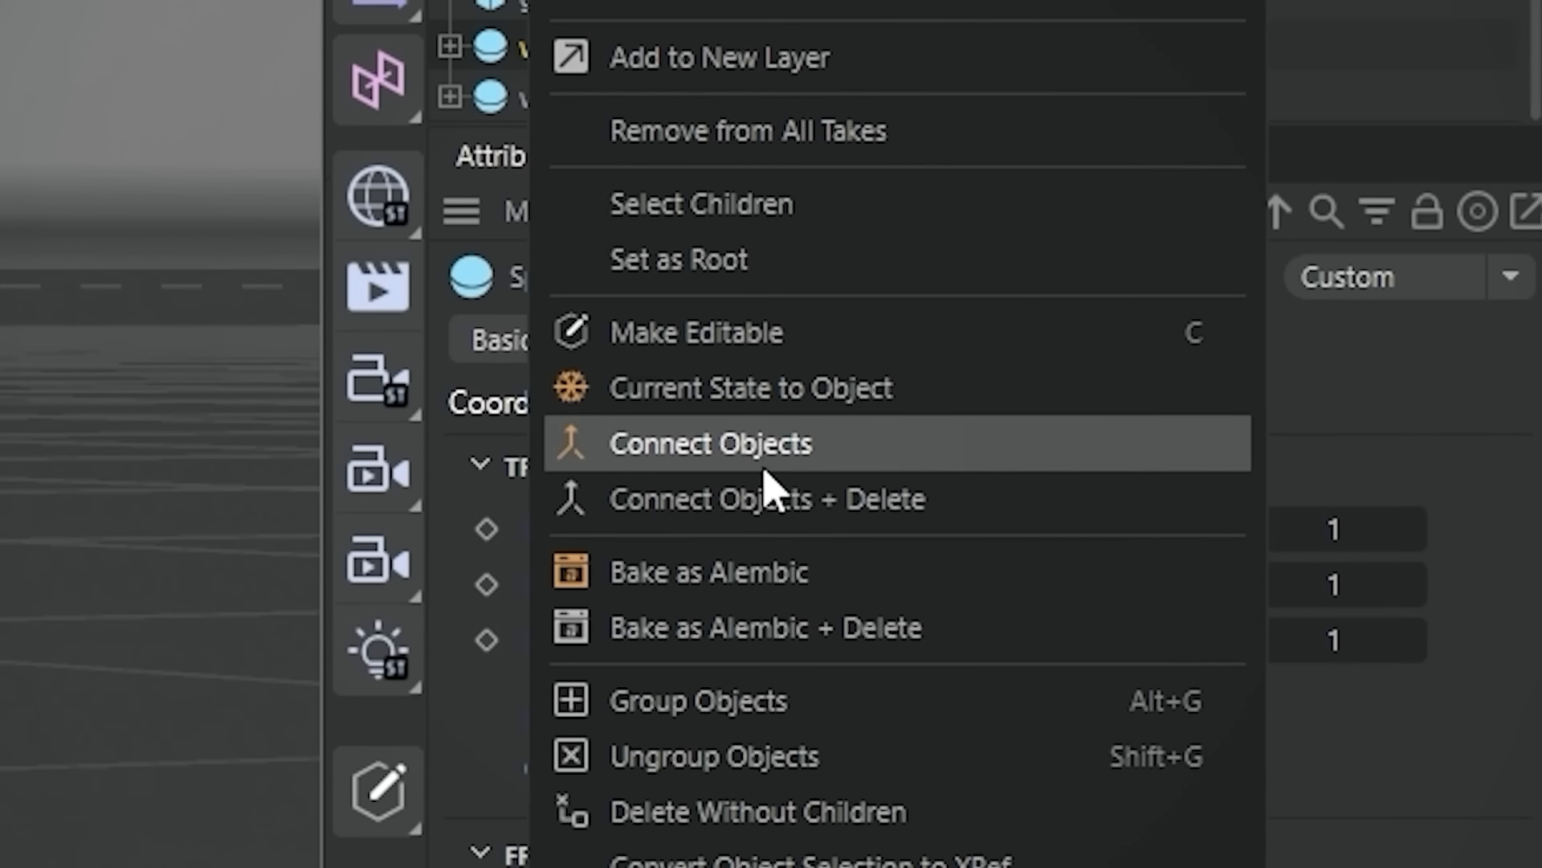
click(763, 462)
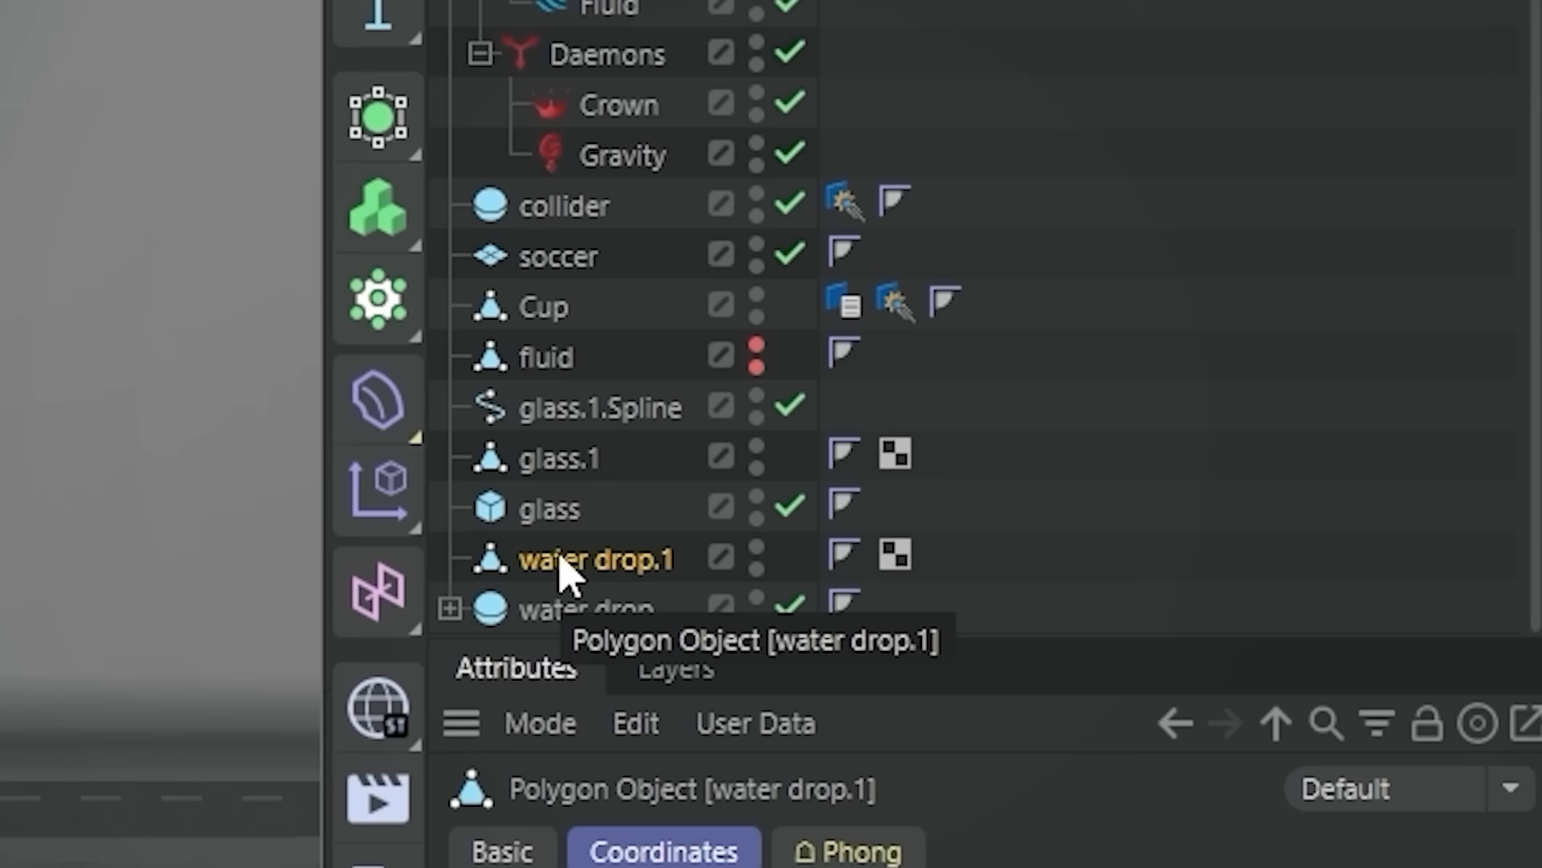
drag(1225, 370, 1241, 258)
click(779, 193)
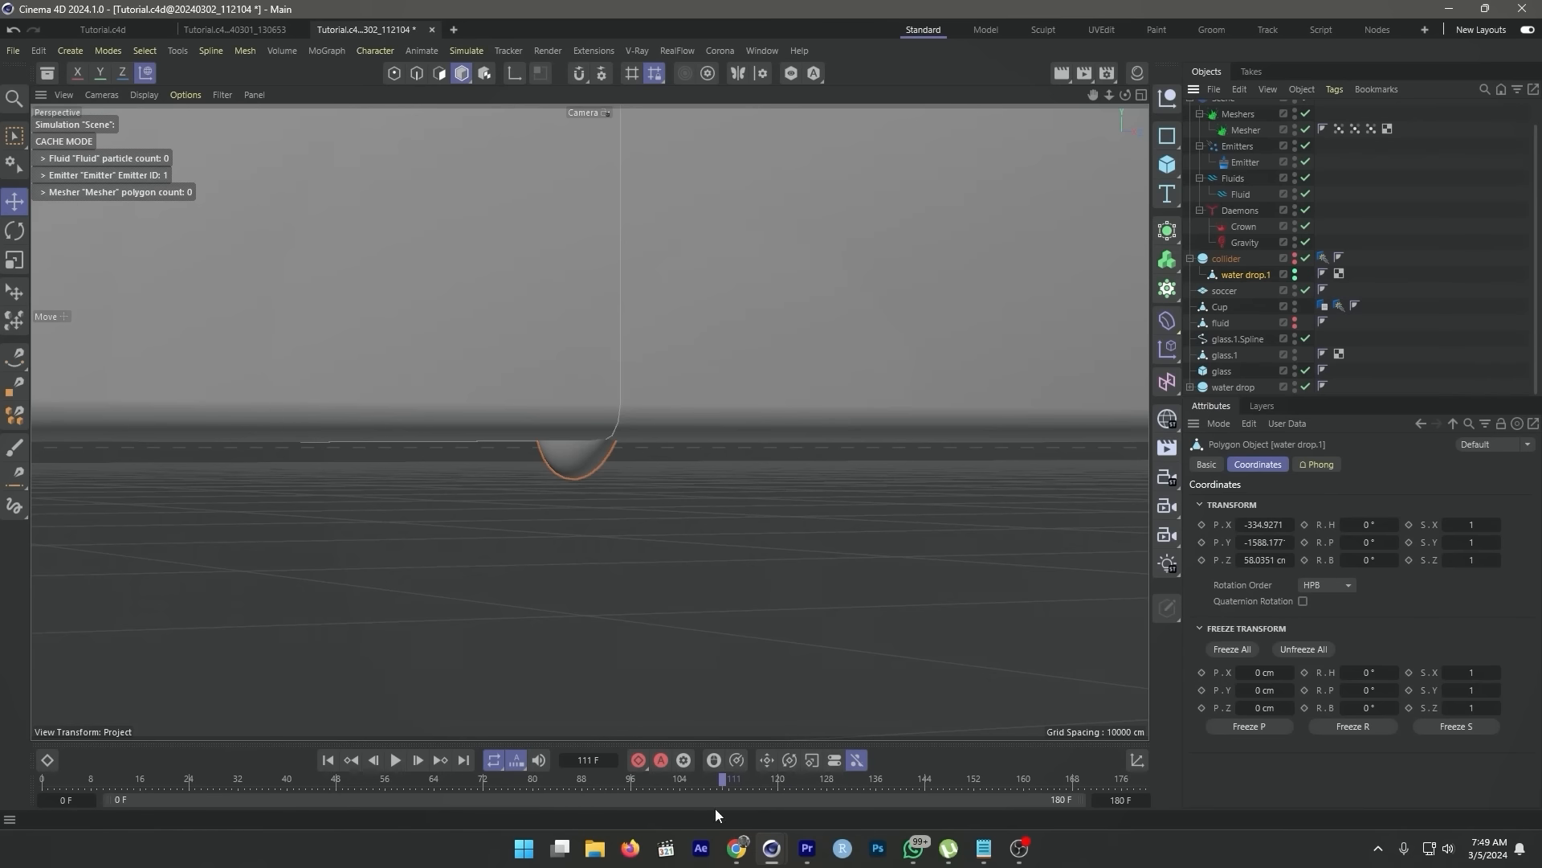
- Keyframe the X, Y and Z scale of water drop.1 at 1 on frame 96
mouse_move(701, 779)
mouse_down()
mouse_move(522, 788)
mouse_move(686, 789)
mouse_up()
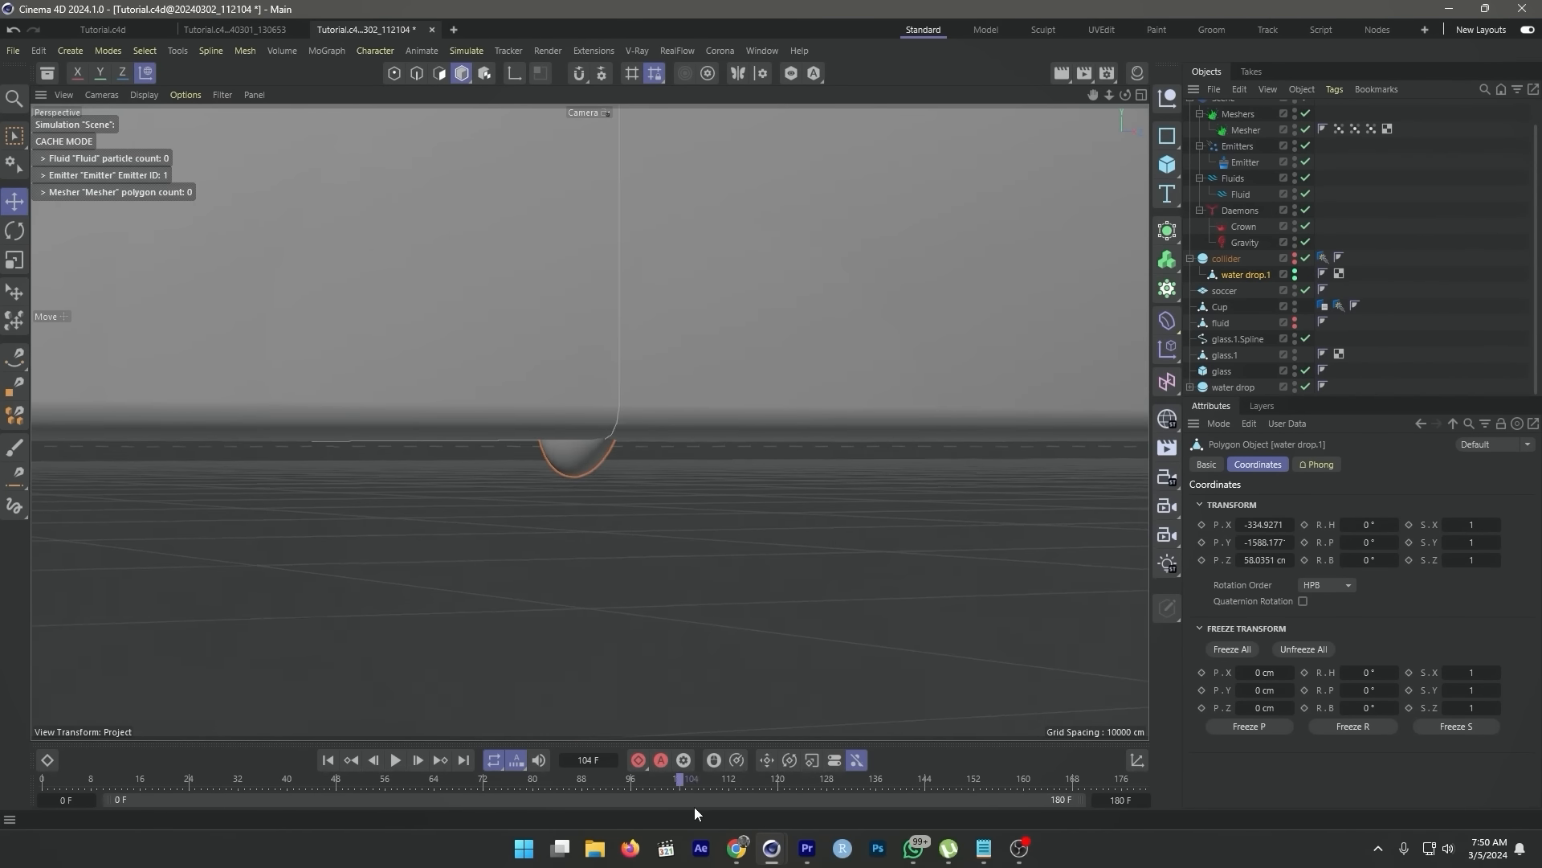
drag(694, 813, 782, 803)
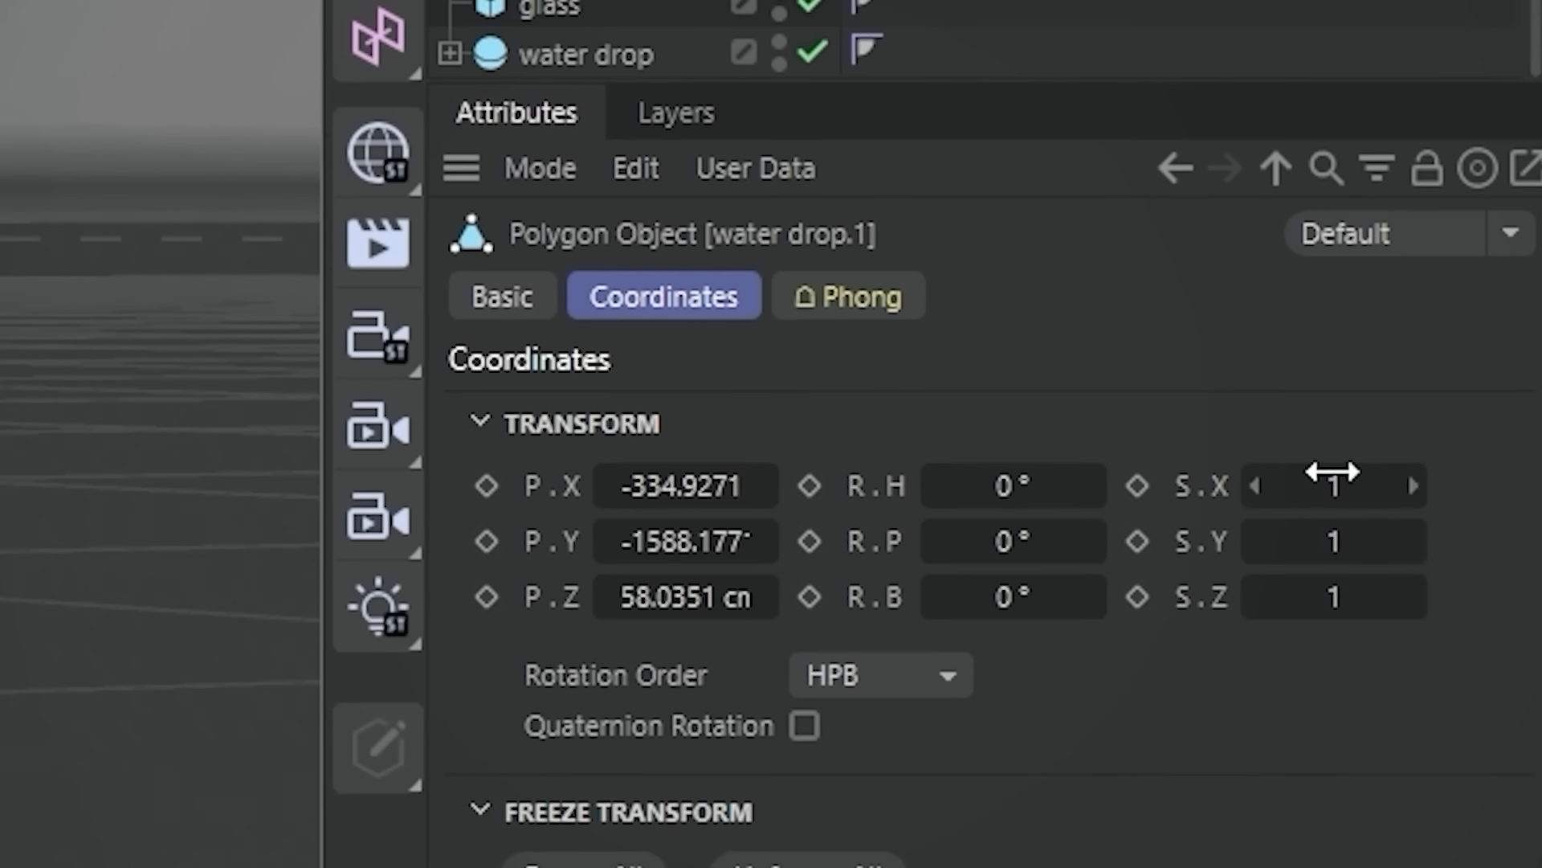
click(1409, 524)
click(1136, 541)
click(1137, 596)
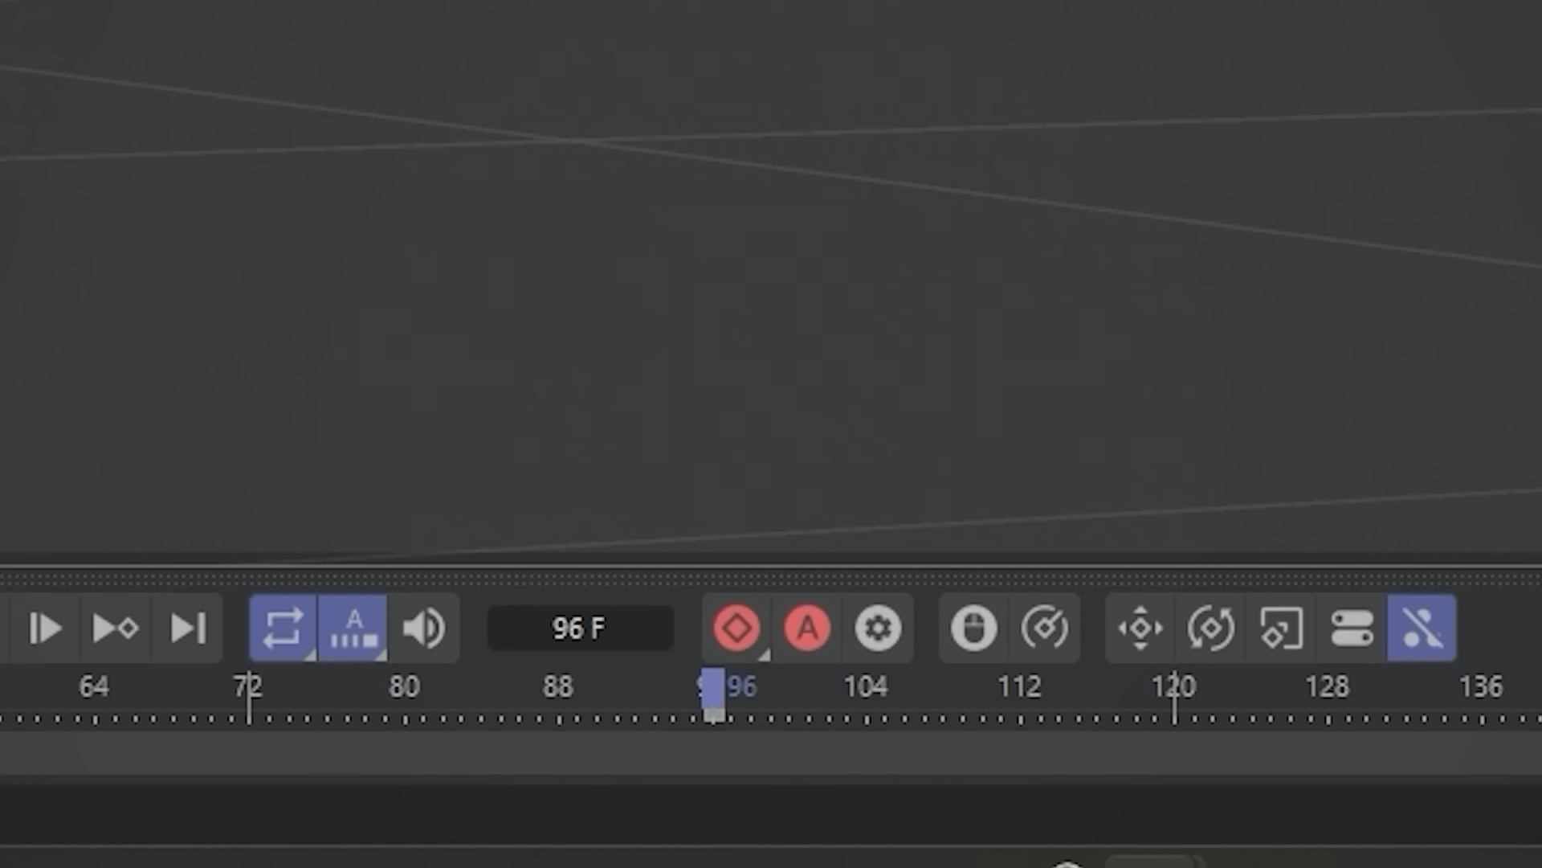
- Keyframe the X, Y and Z scale of water drop.1 at 0 on frame 95, and step forward to frame 96
key(f)
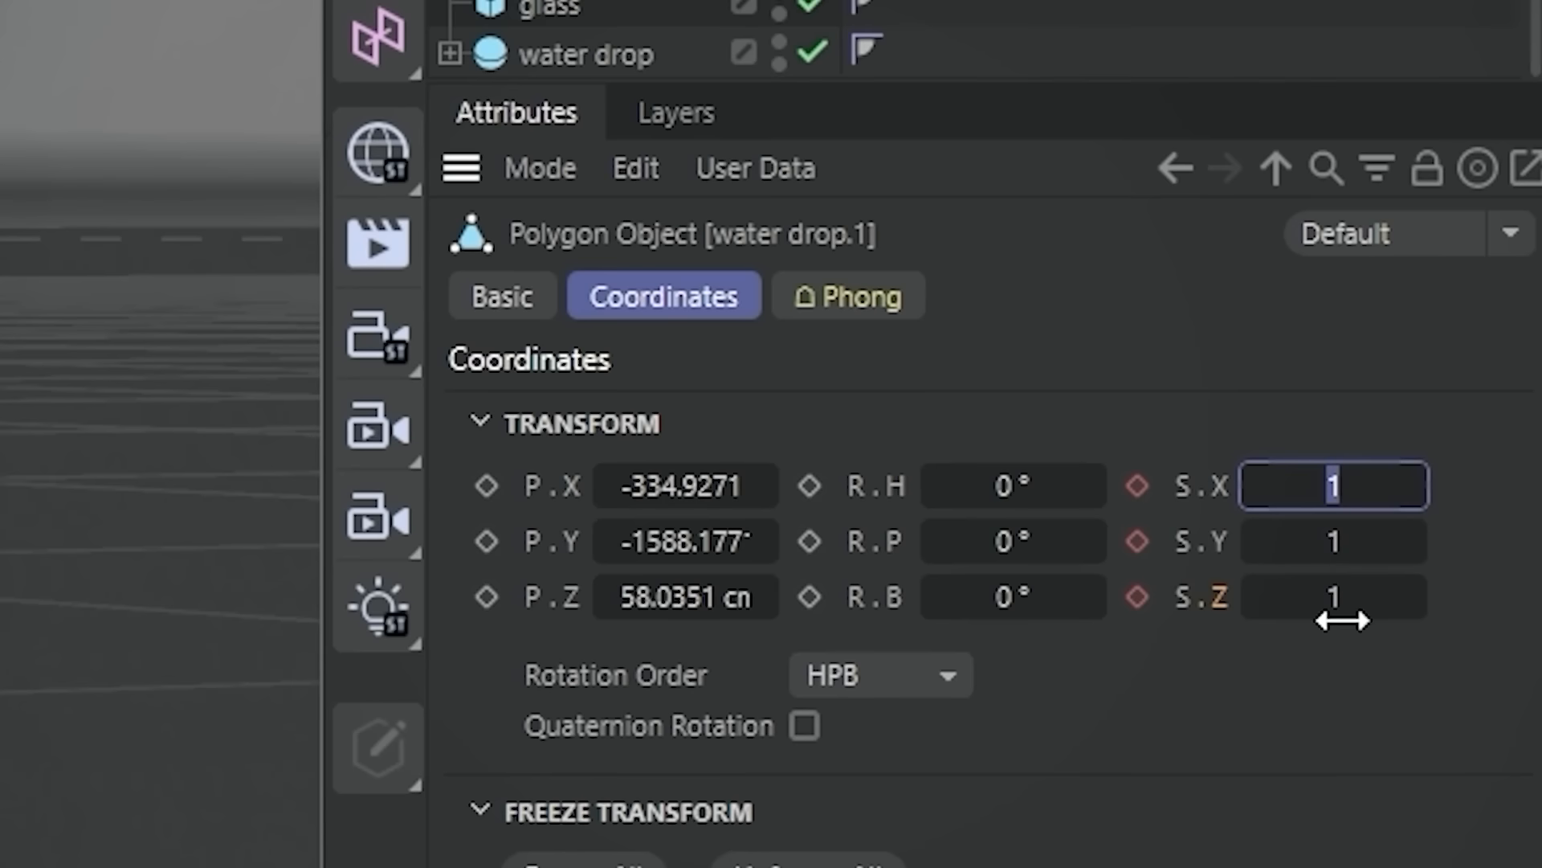
text(0)
key(Tab)
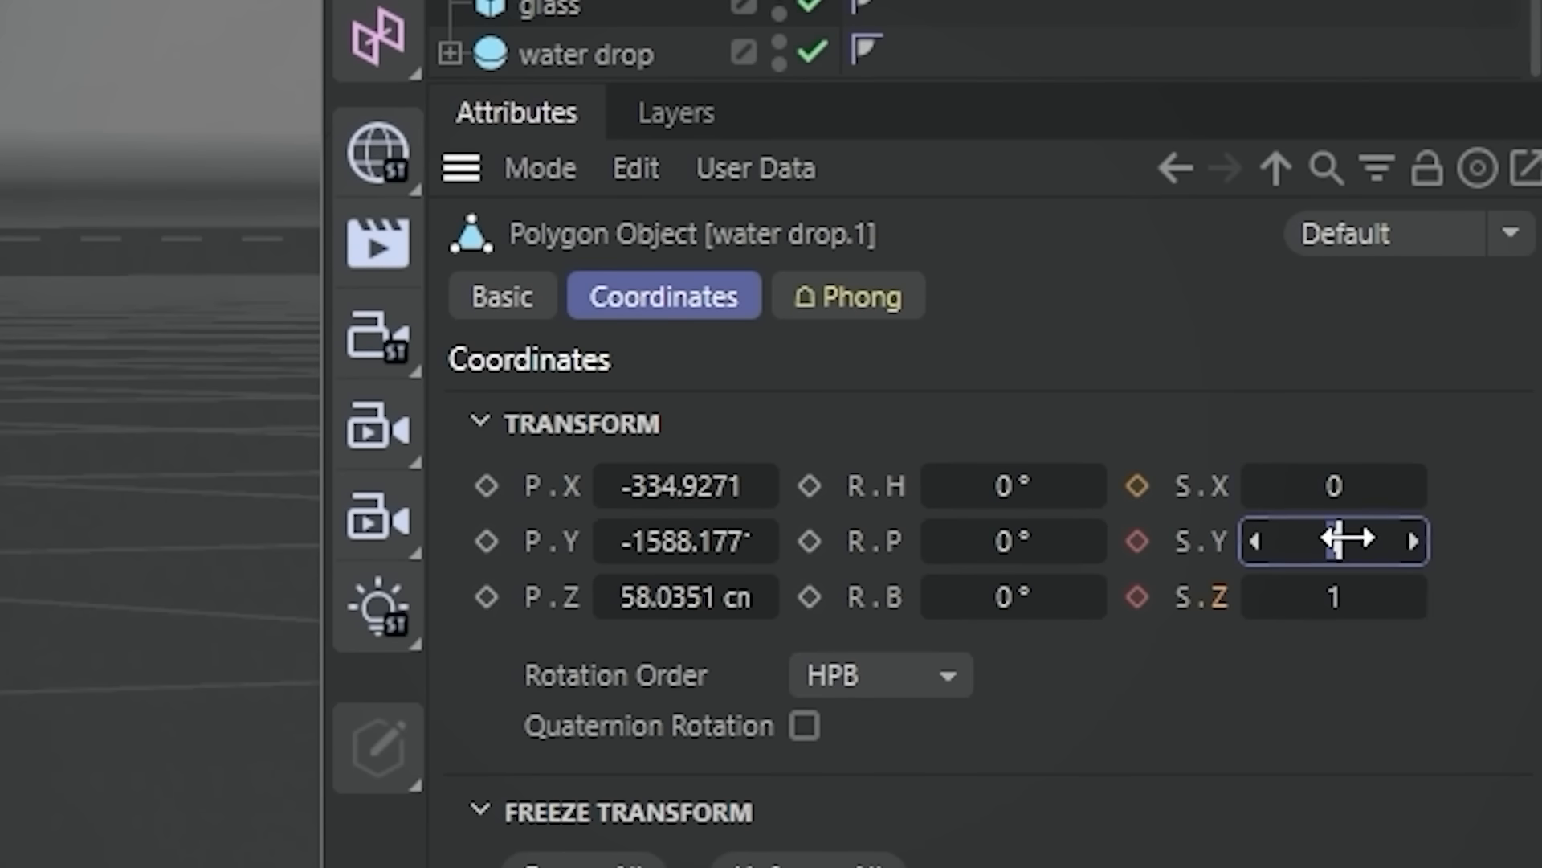
text(0)
key(Tab)
text(0)
key(Return)
click(1137, 596)
click(1138, 486)
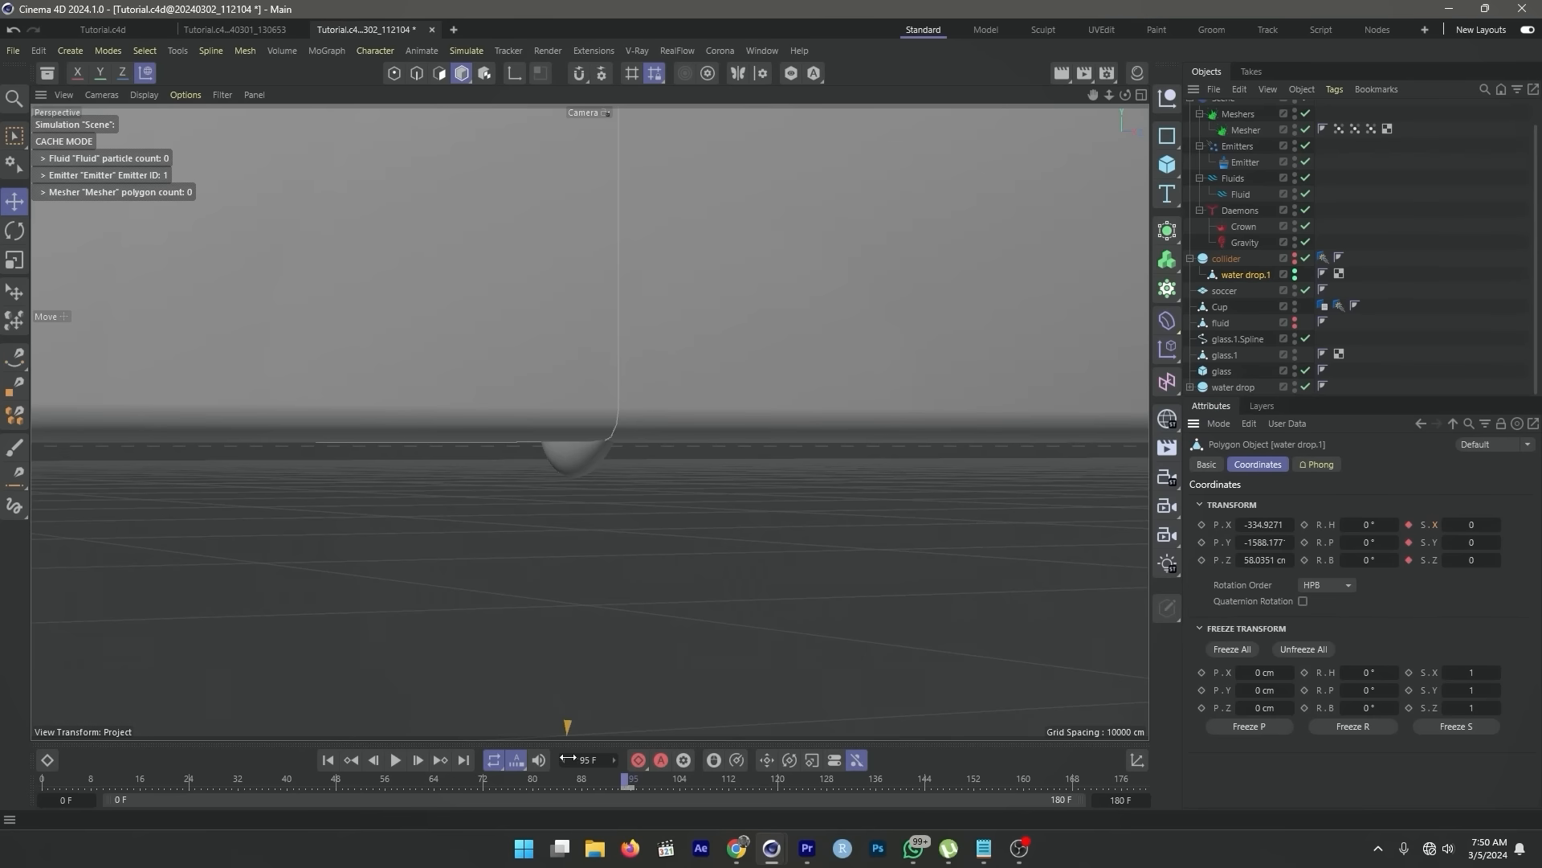
click(418, 759)
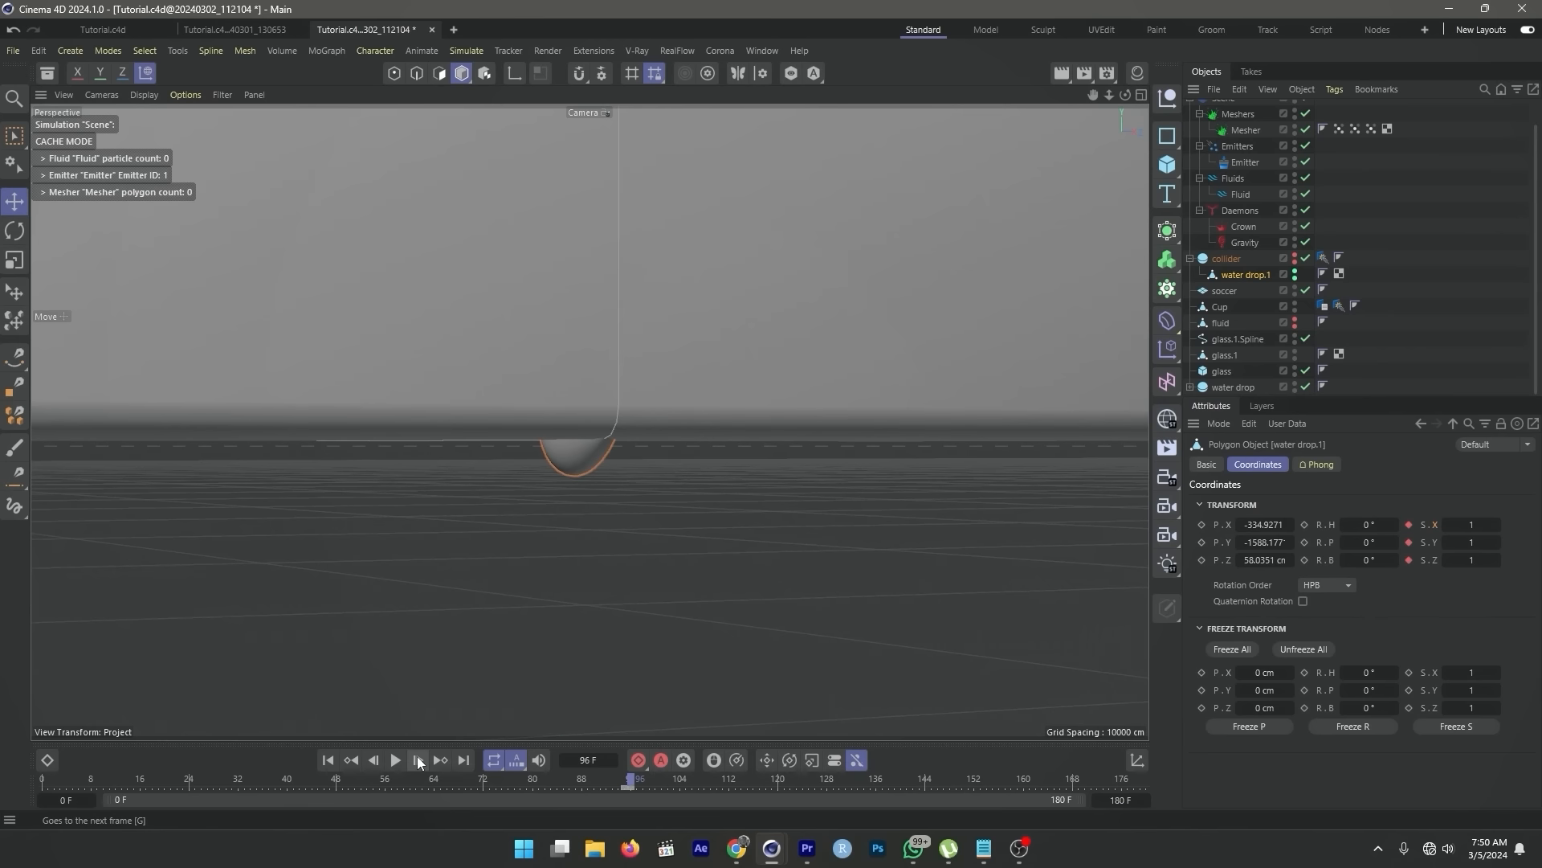
- Keyframe the X, Y and Z scale of the original water drop at 1 on frame 95, and advance to frame 96
click(1241, 389)
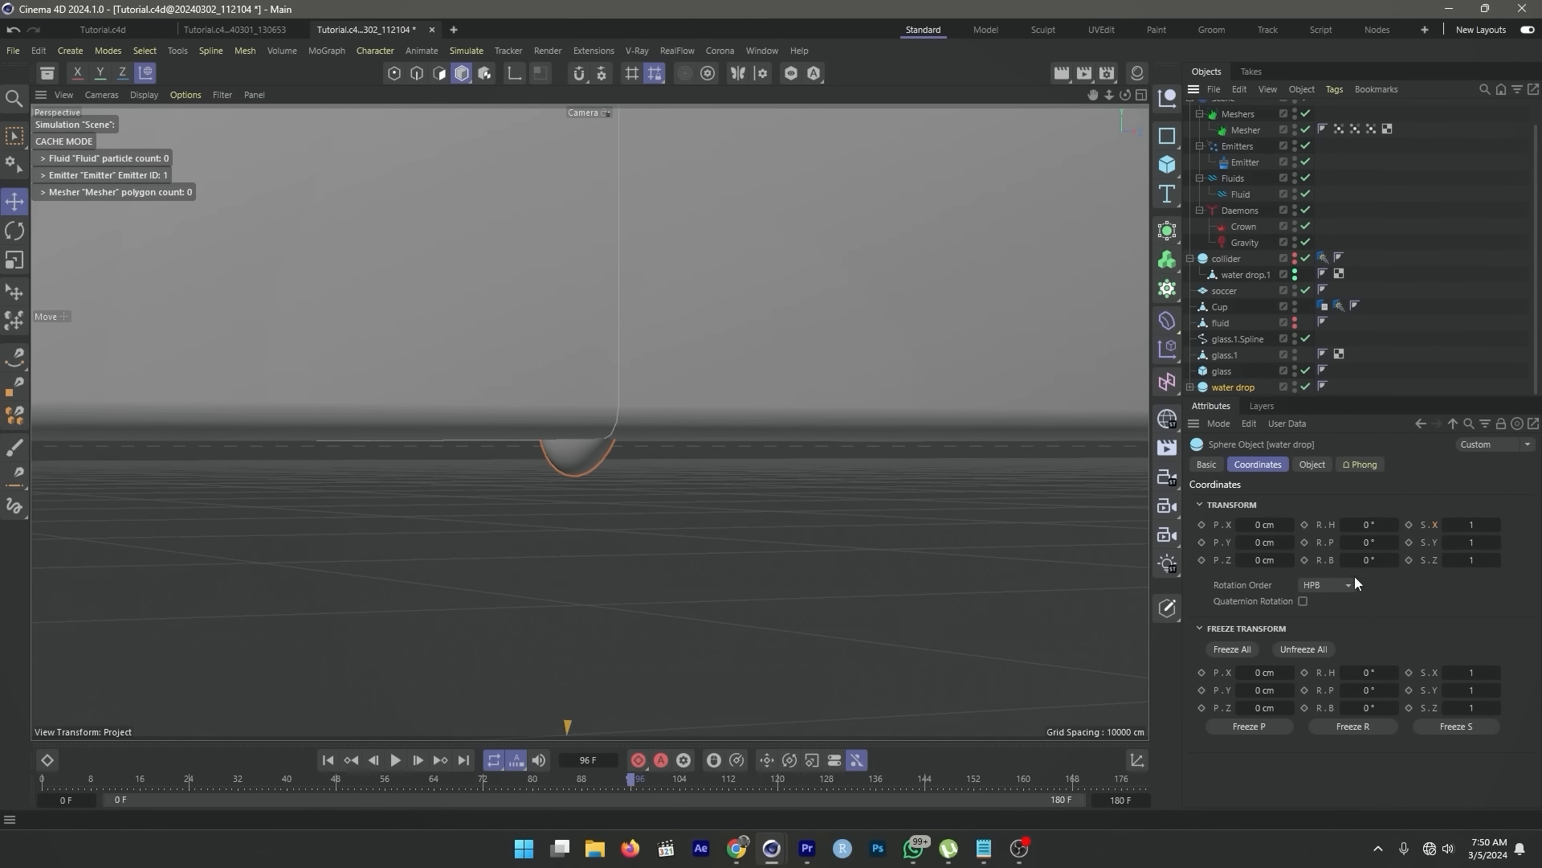
click(374, 760)
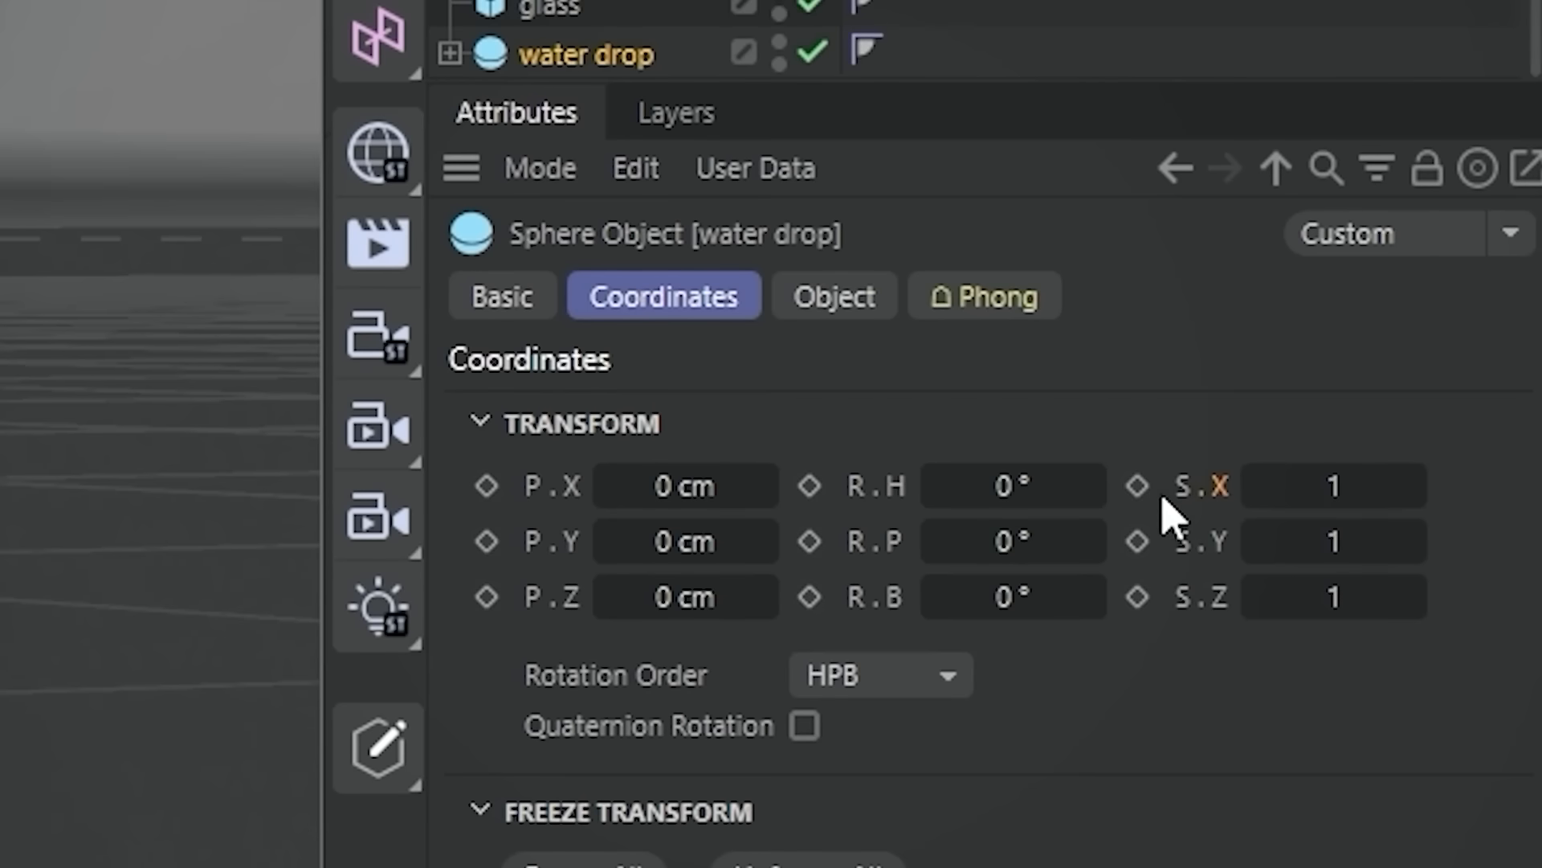
click(1140, 482)
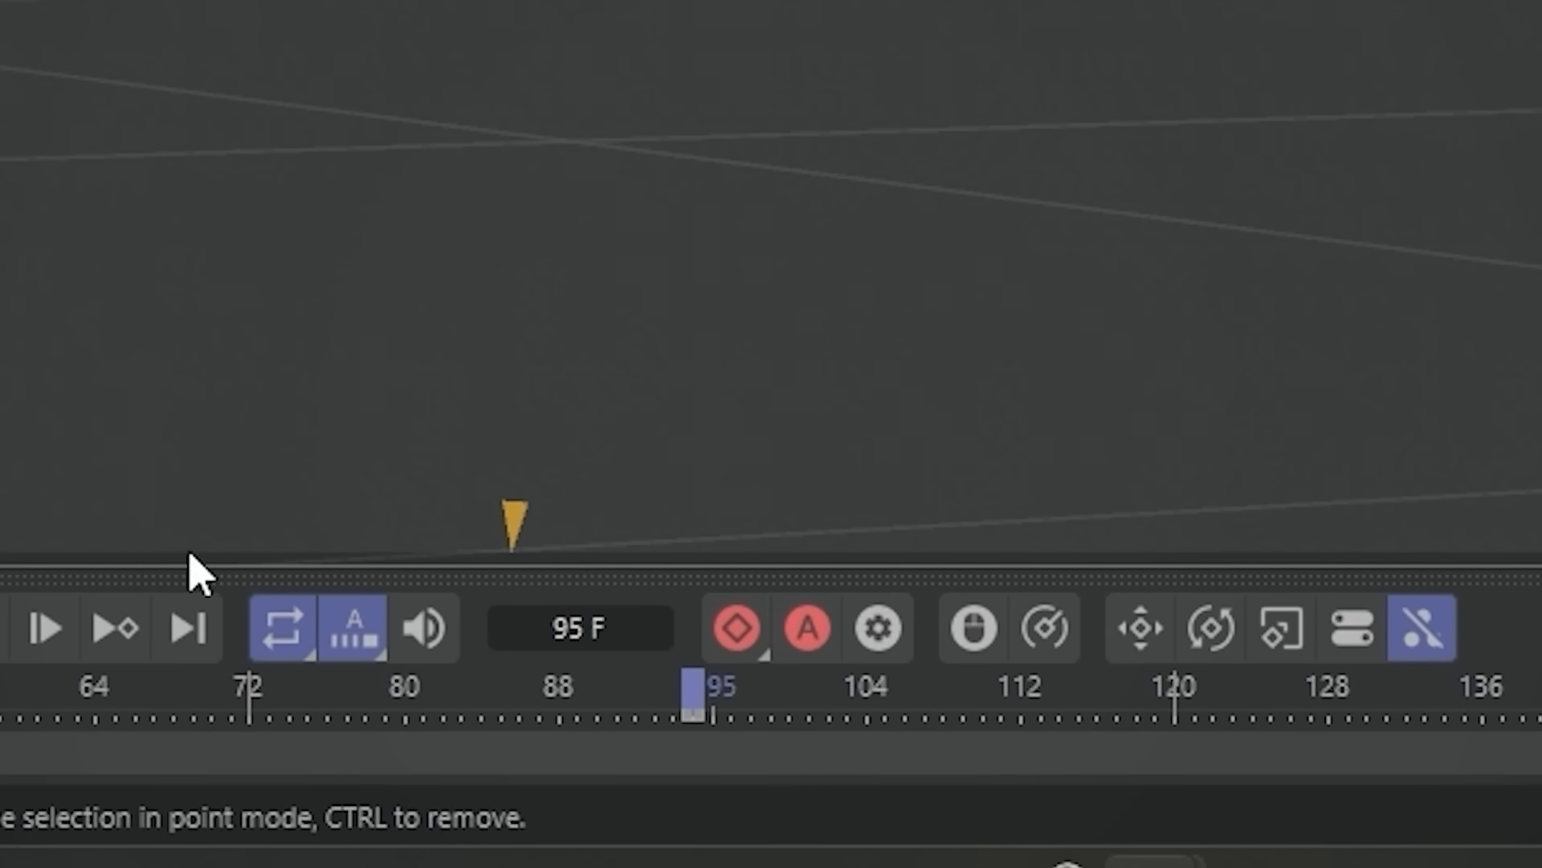
click(62, 627)
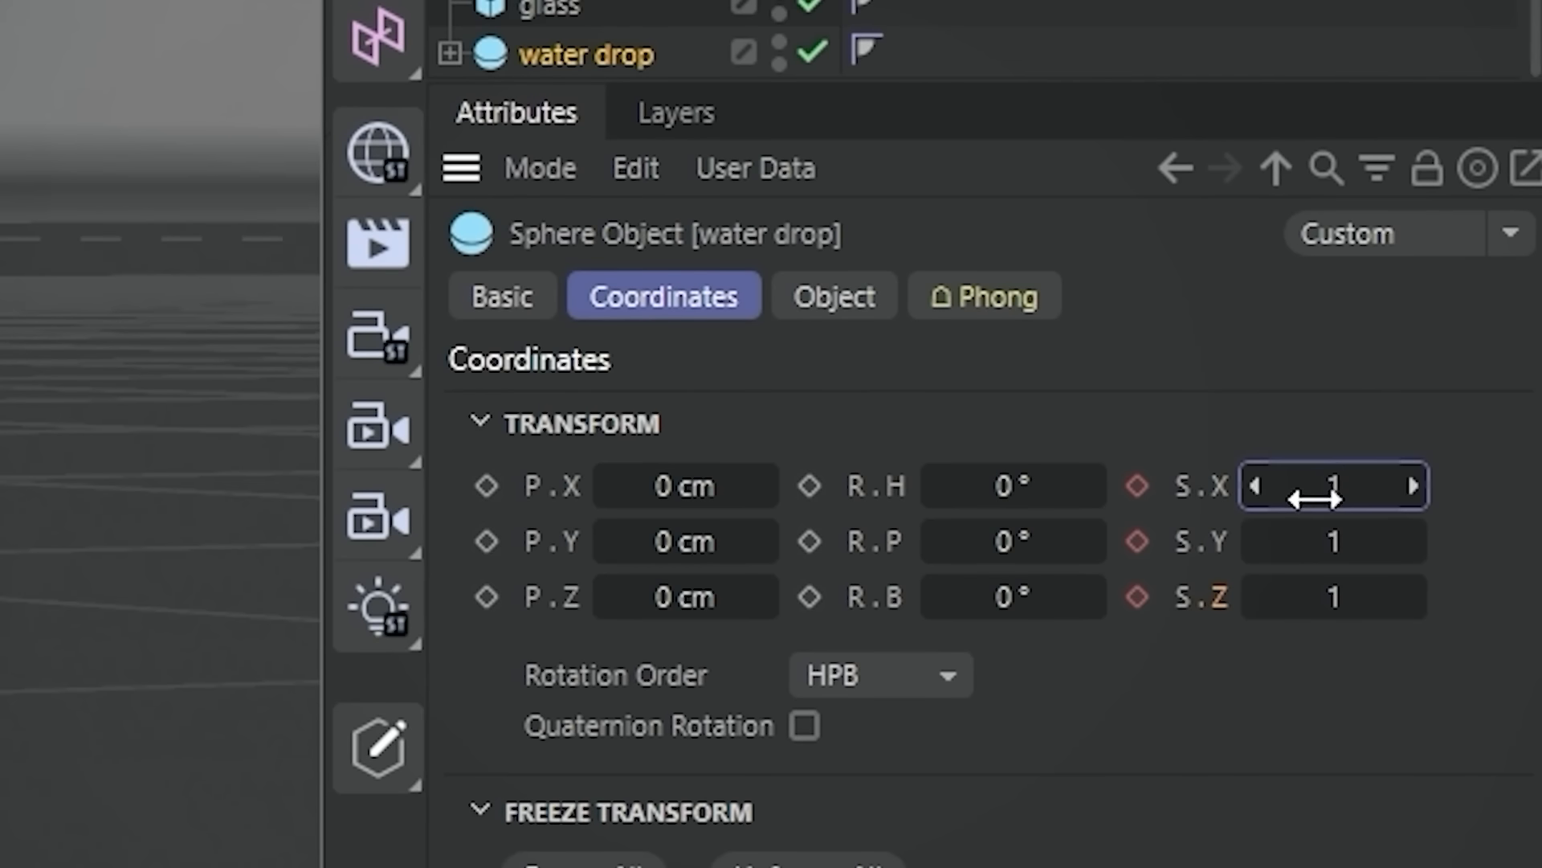
- Keyframe the X, Y and Z scale of the original water drop at 0 on frame 96
double_click(1315, 499)
text(0)
double_click(1318, 534)
text(0)
double_click(1326, 601)
text(0)
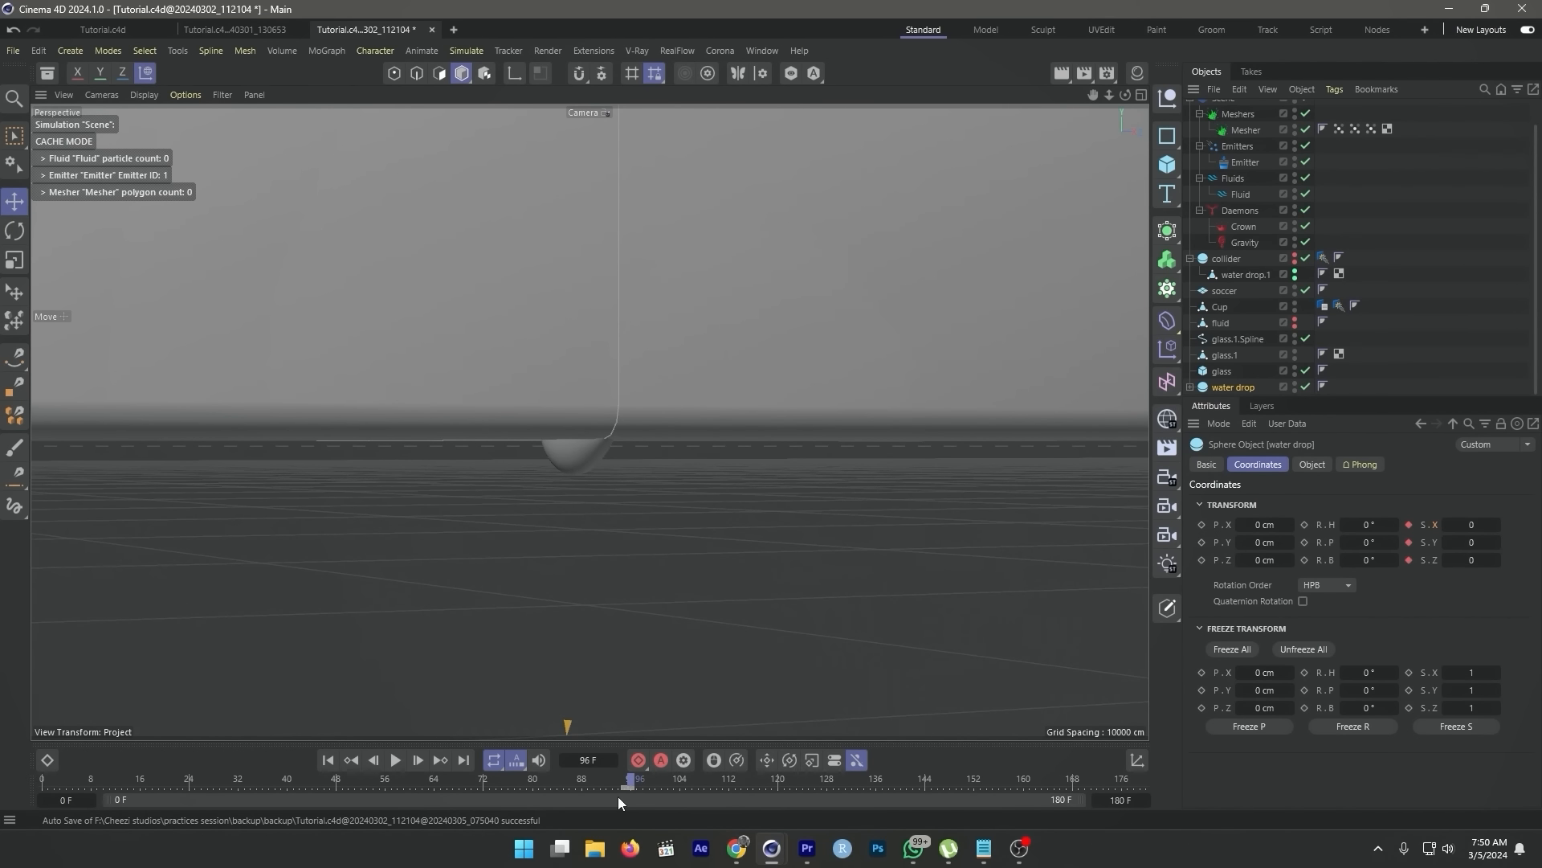
- Add a Smoothing deformer as a child of water drop.1, checking the falling drop at frame 125
drag(619, 796, 808, 783)
click(1232, 274)
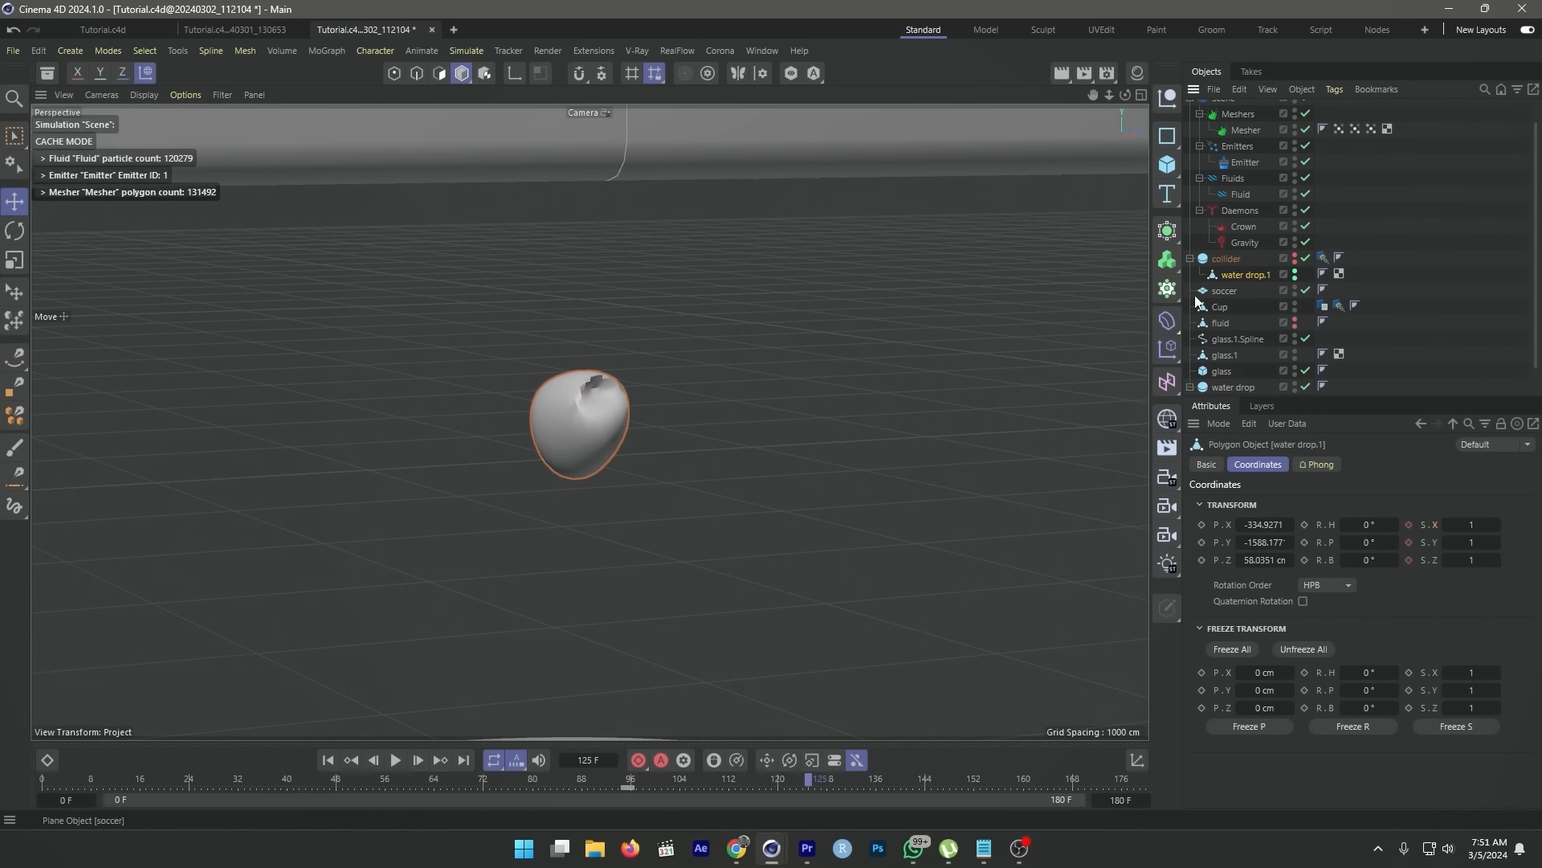
drag(1240, 290, 1239, 274)
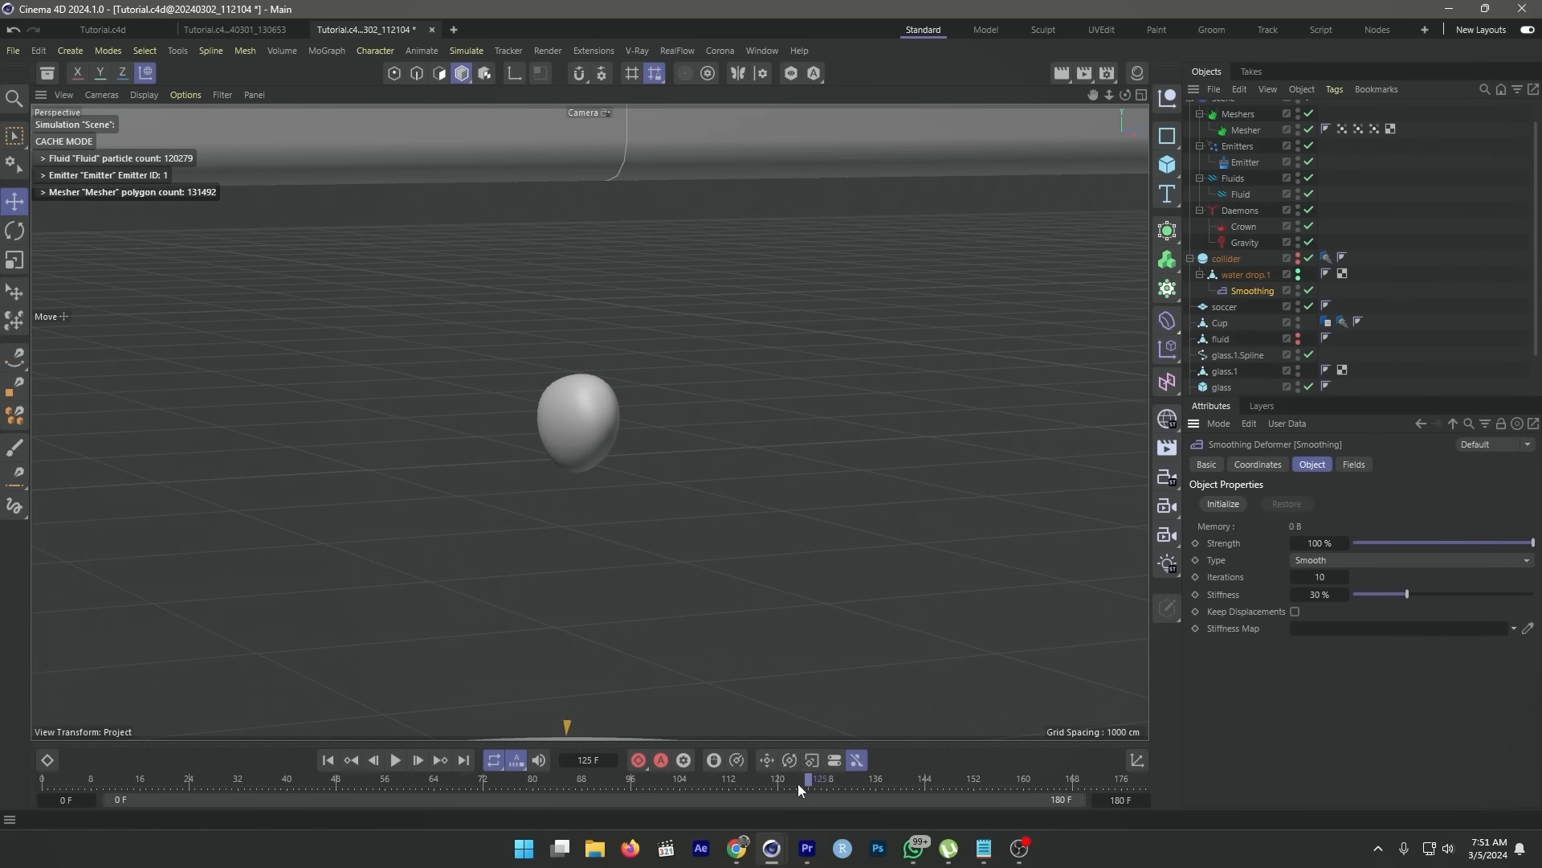
- Keyframe the Smoothing deformer's strength at 0% on frame 96
drag(798, 783, 633, 786)
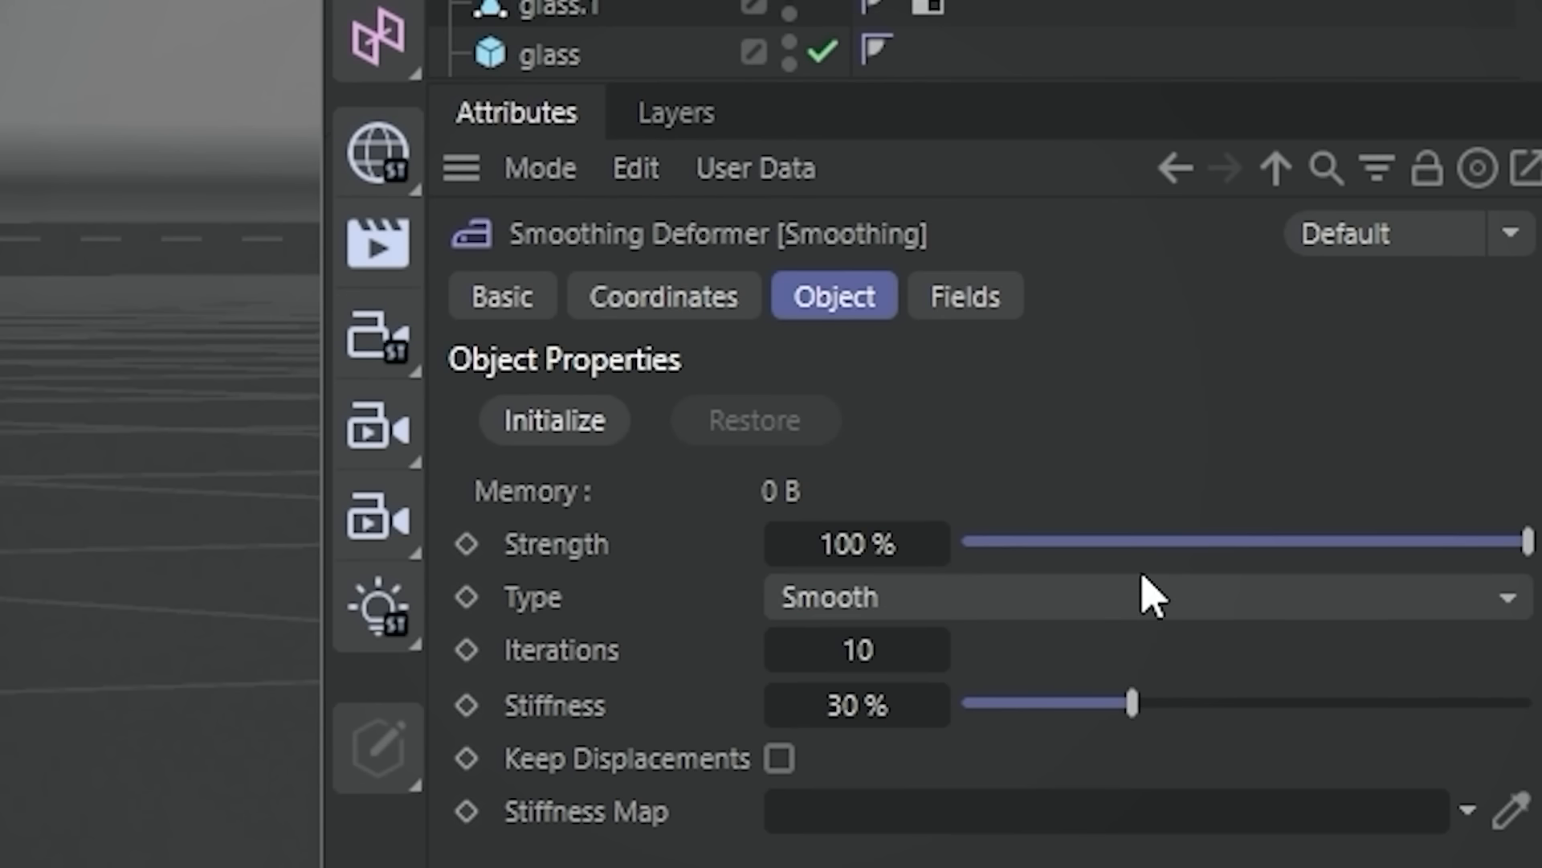
drag(1129, 541, 654, 568)
click(467, 545)
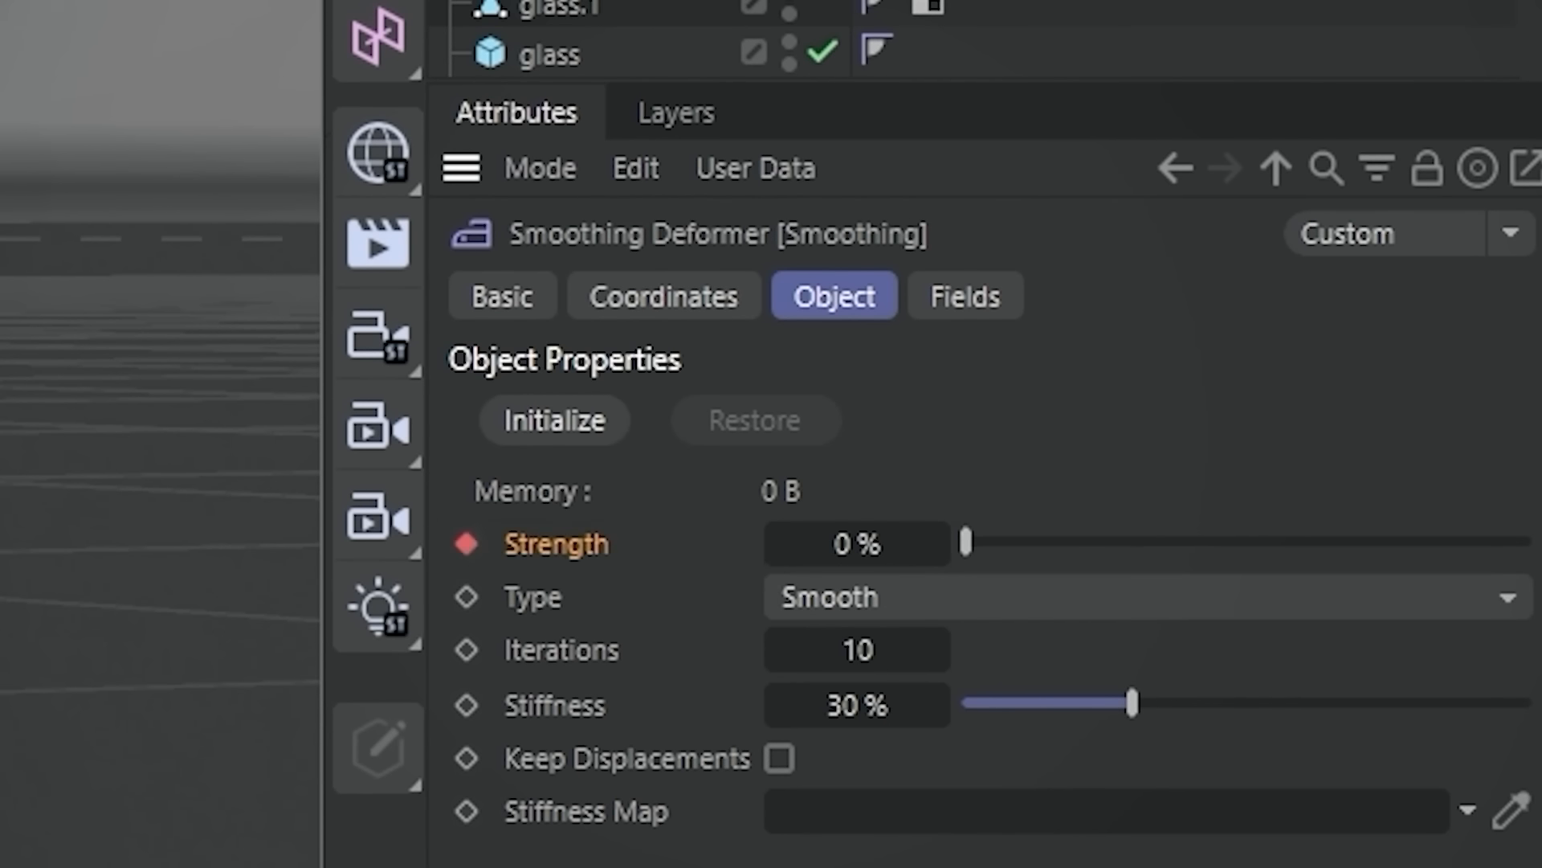
- Keyframe the Smoothing strength at 100% on frame 128, and adjust the deformer's iterations to 24 and its stiffness
click(1293, 713)
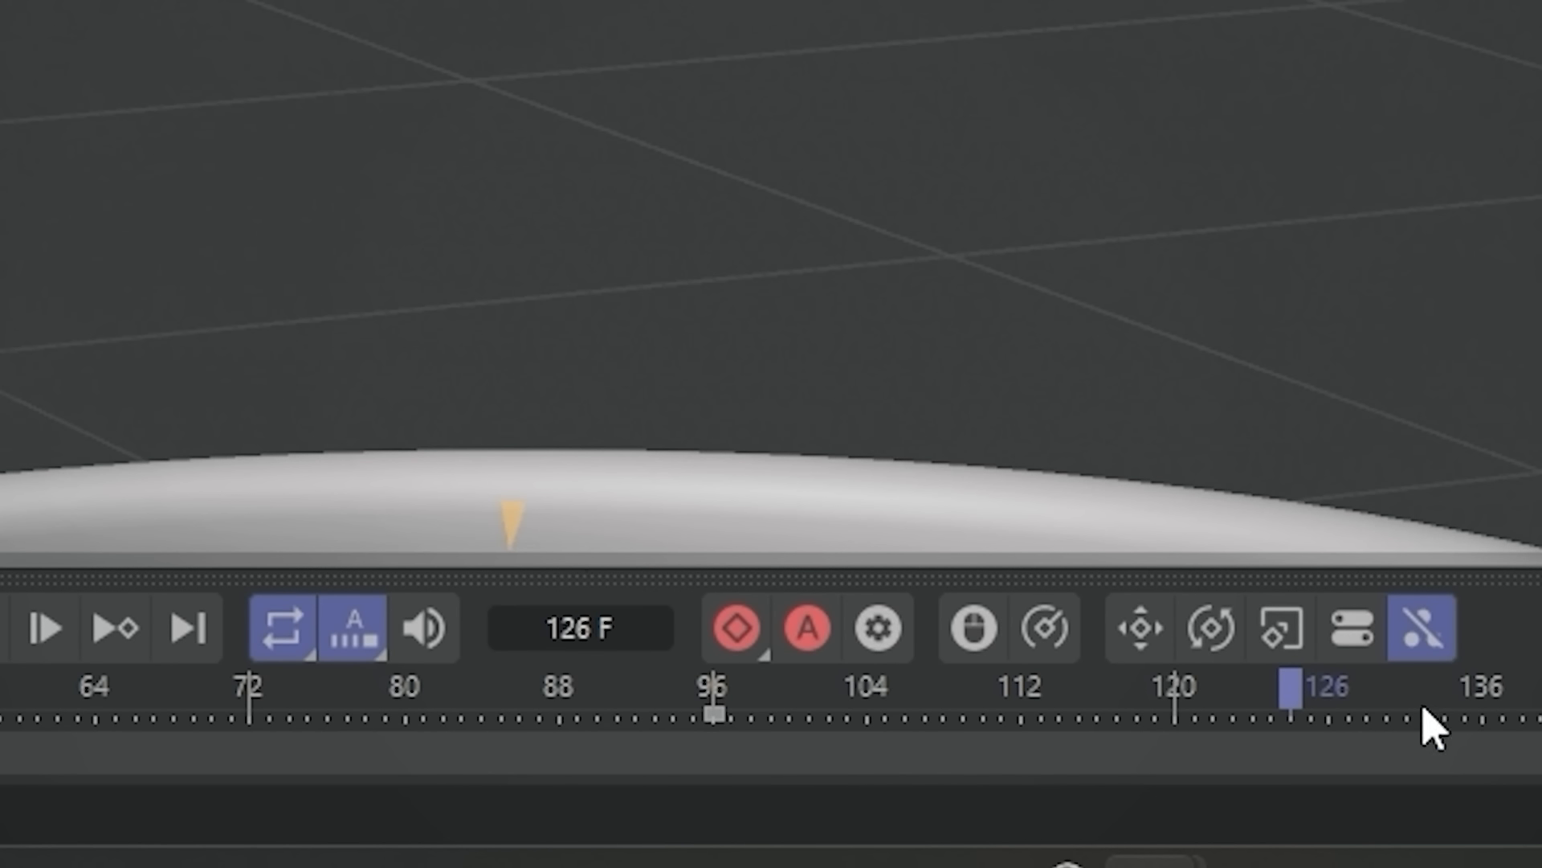
drag(1307, 718, 1336, 734)
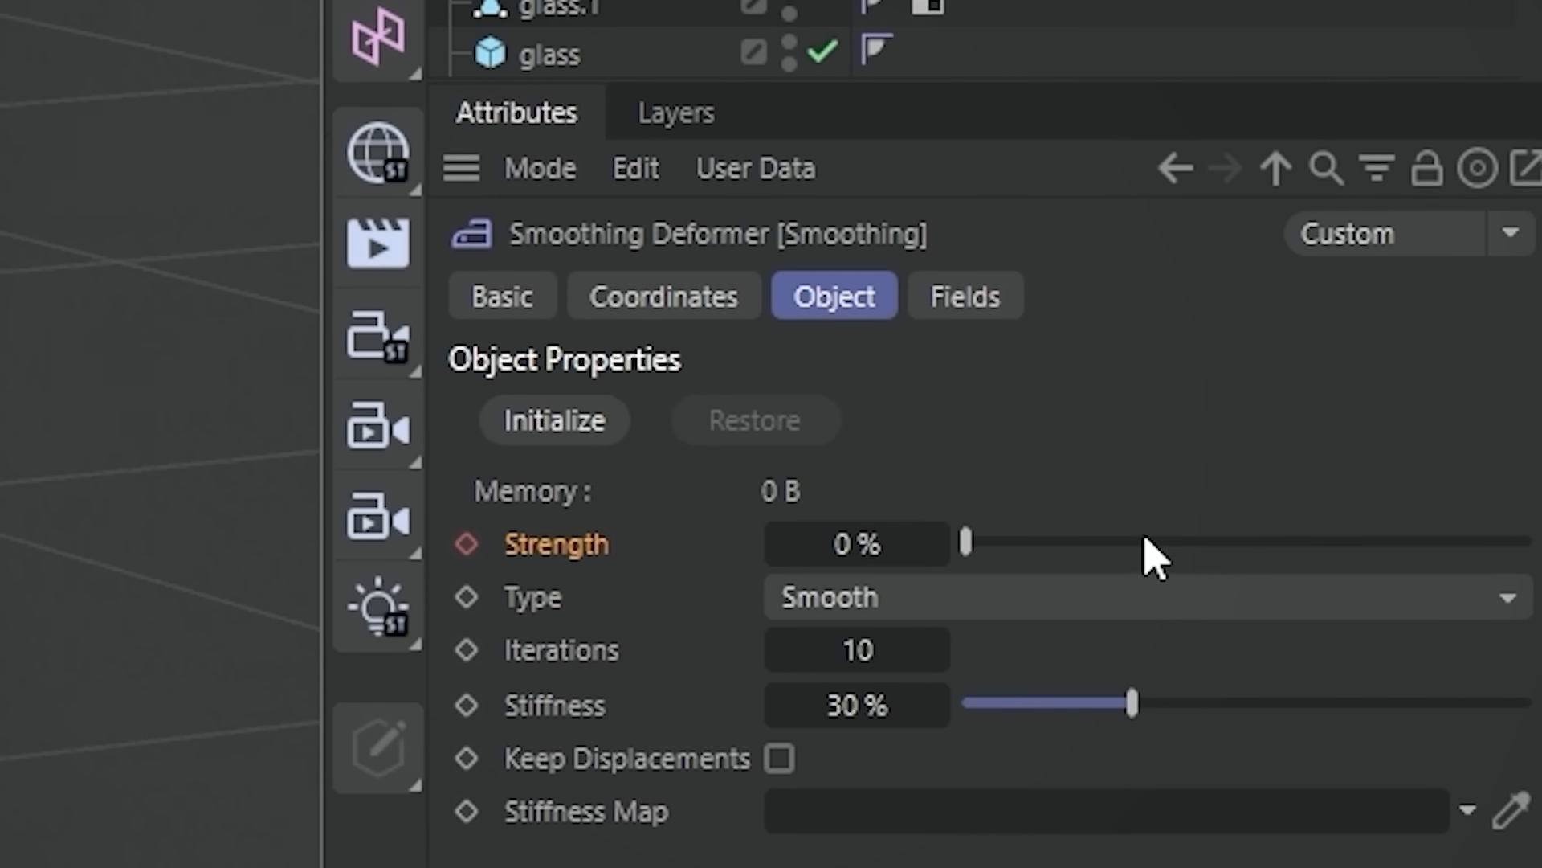
drag(1144, 540, 1535, 541)
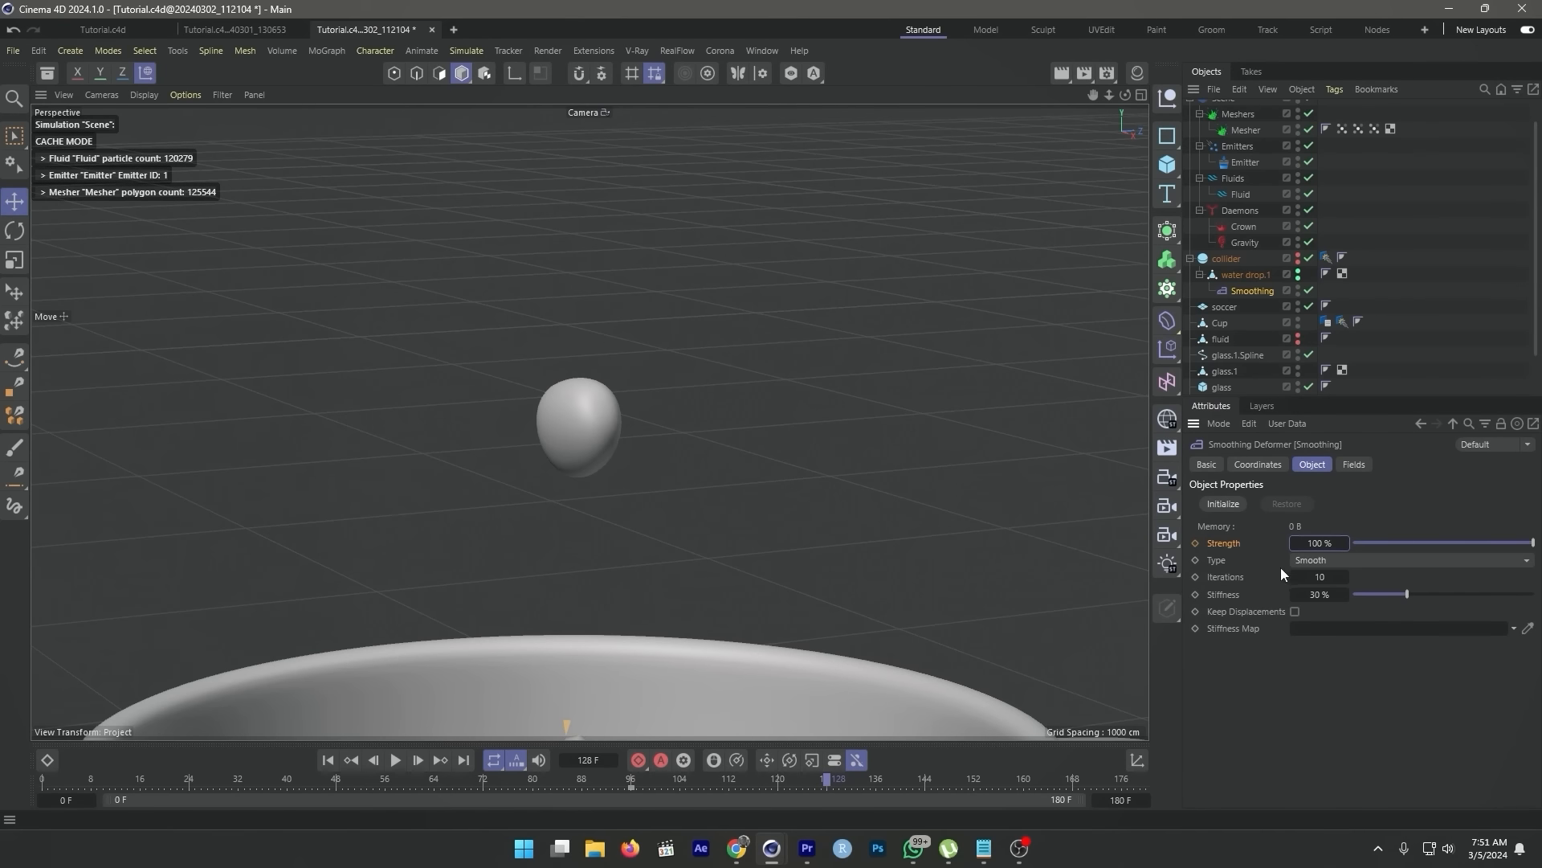
click(1195, 542)
mouse_move(1310, 578)
mouse_down()
mouse_move(1340, 578)
mouse_move(1310, 579)
mouse_up()
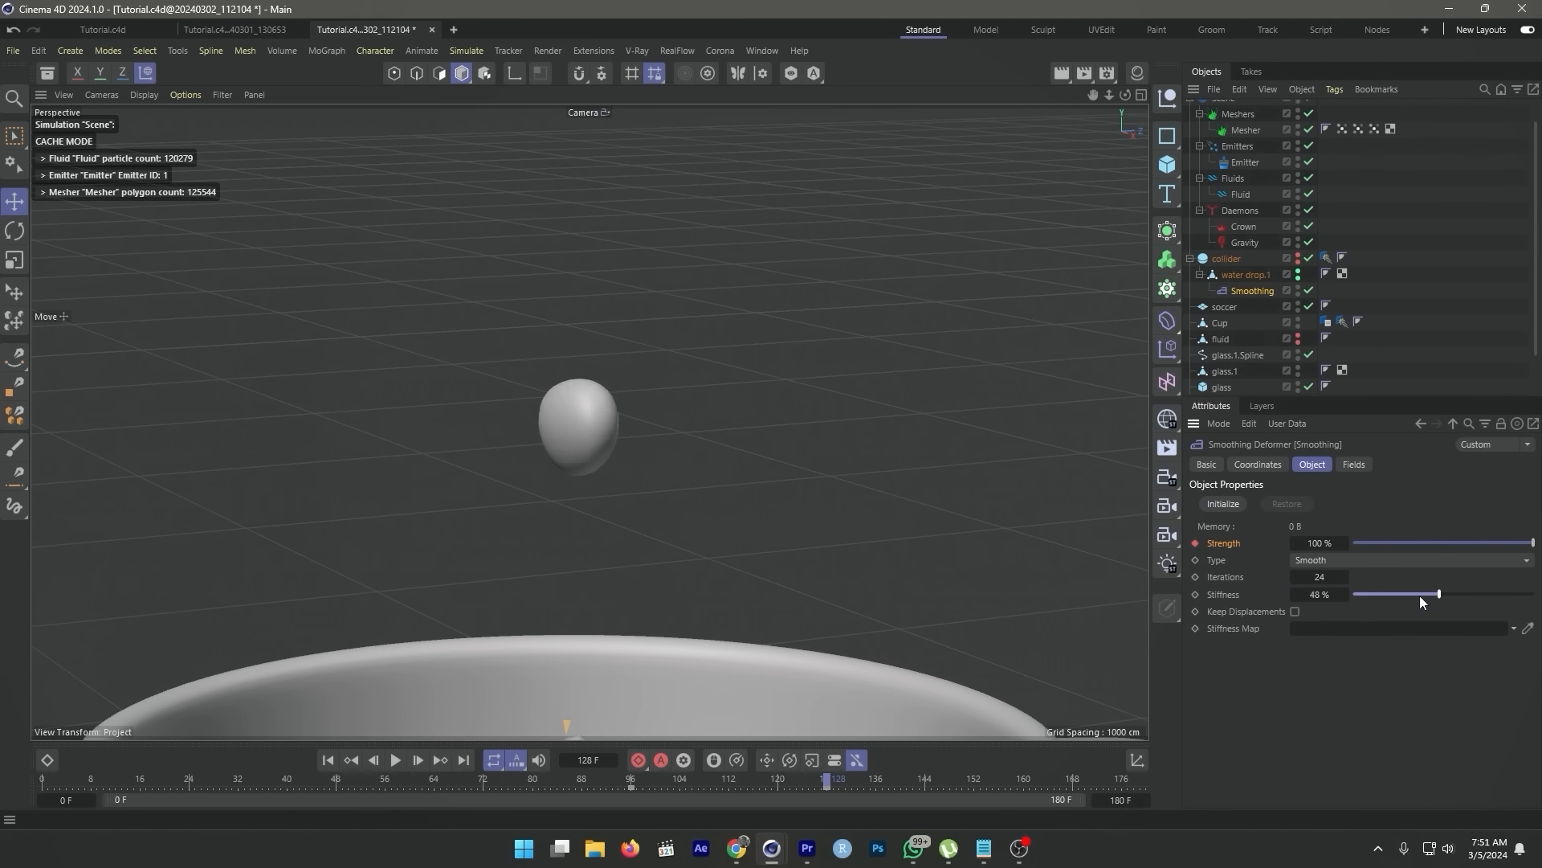
drag(1419, 595, 1377, 596)
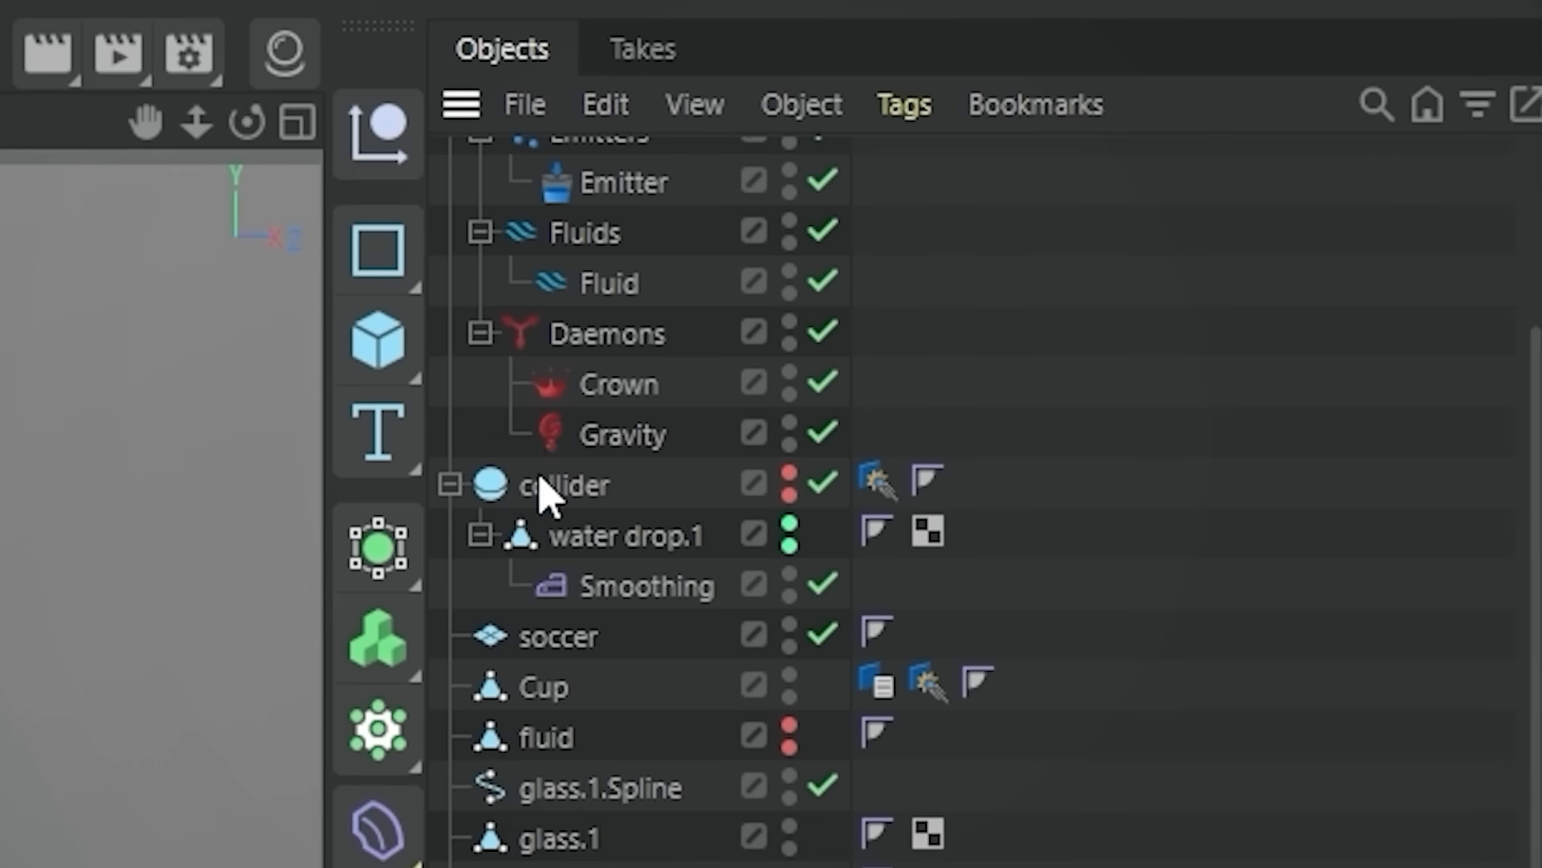
- Retime the Smoothing strength keyframes to frames 112 and 128, and play back the drop's fall into the cup
click(567, 495)
click(599, 596)
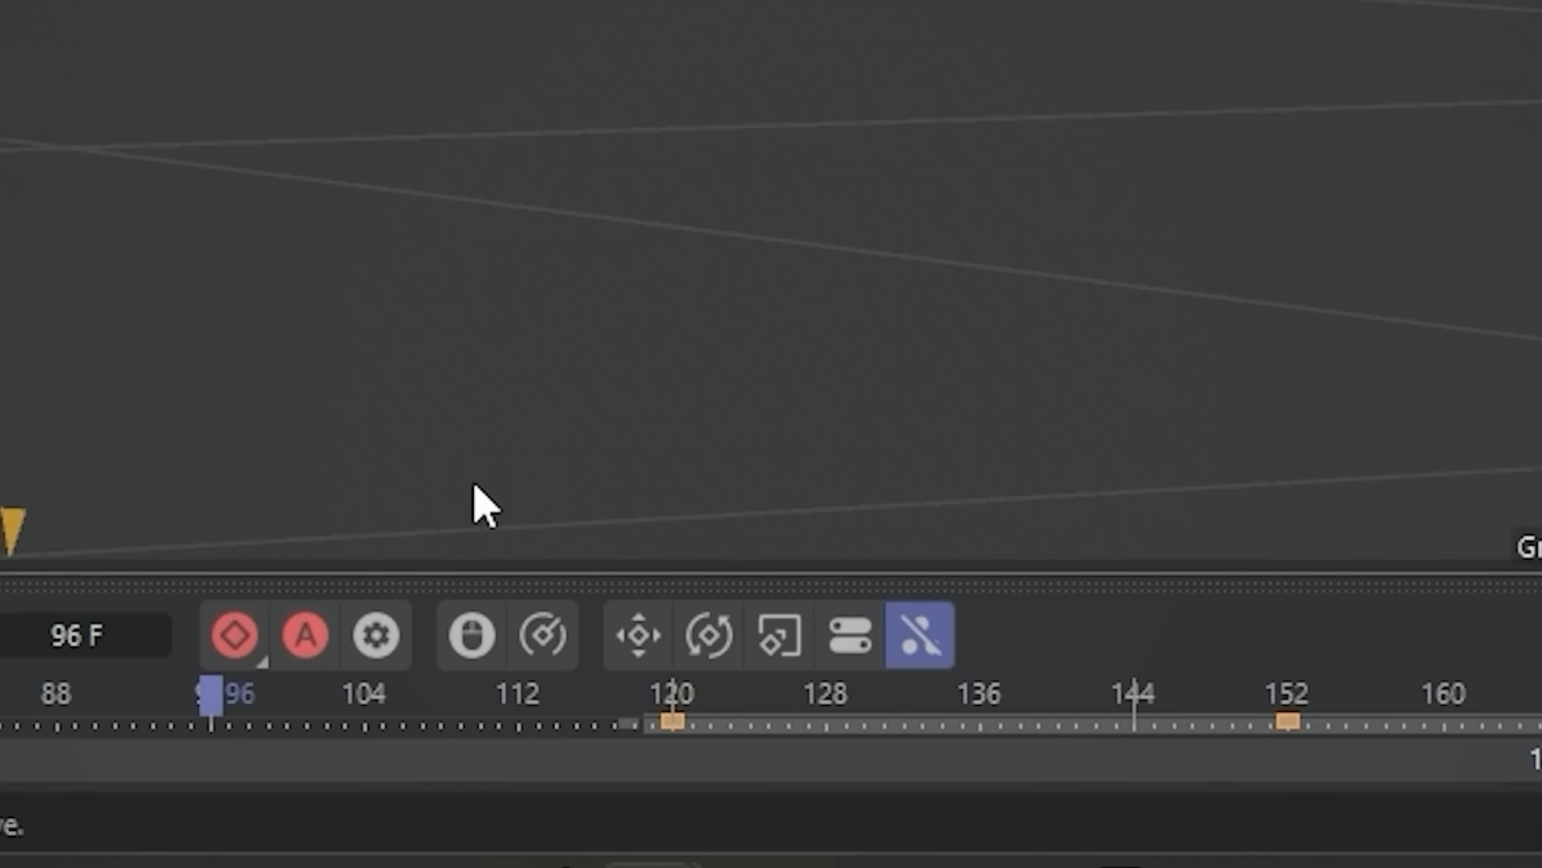
drag(764, 739, 616, 758)
key(g)
click(423, 721)
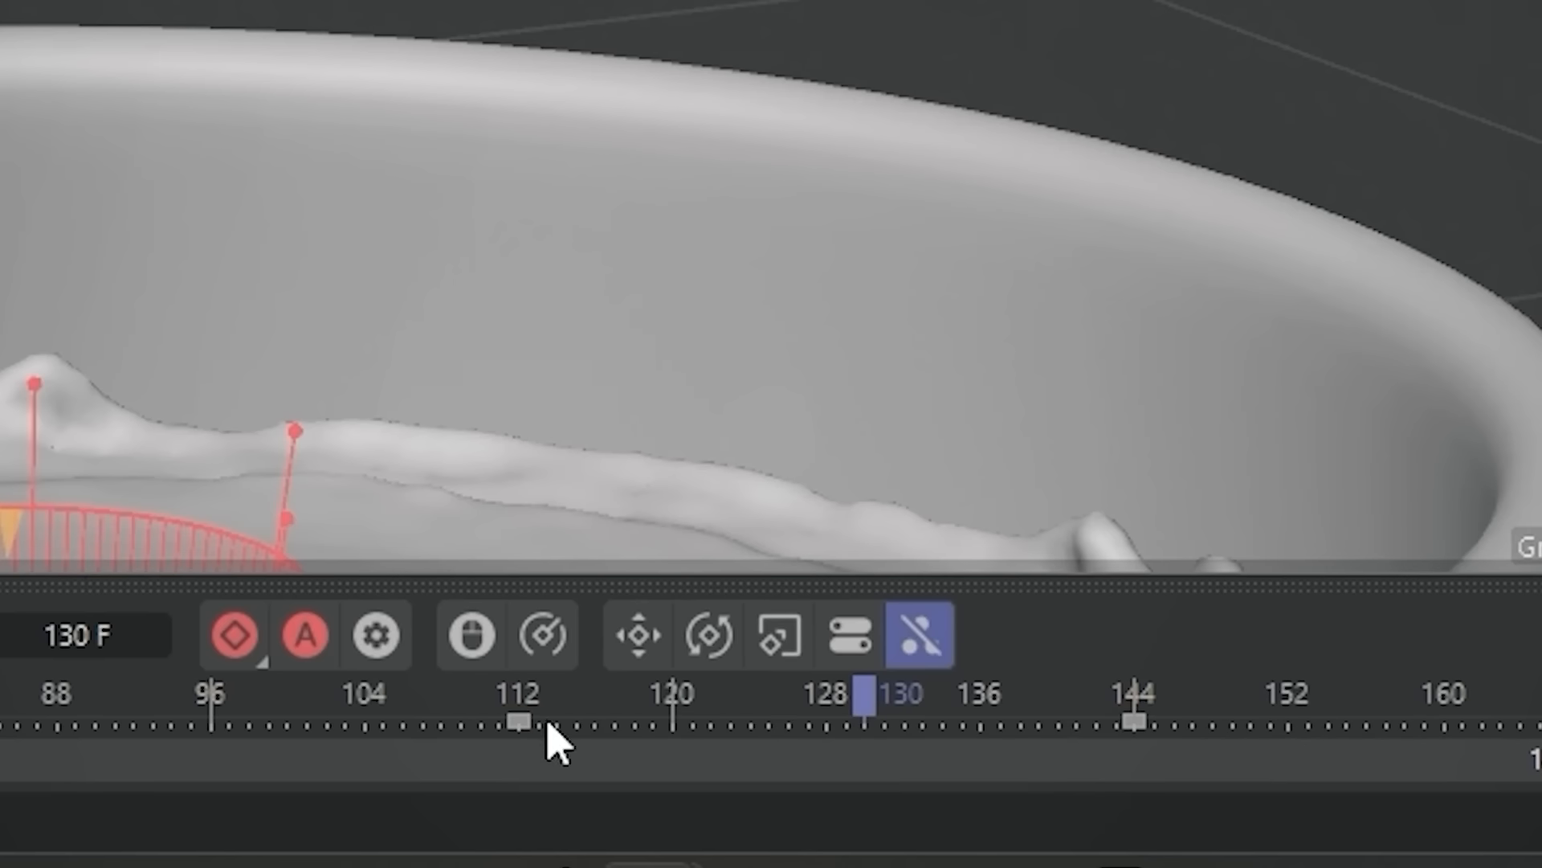
drag(1134, 723, 832, 744)
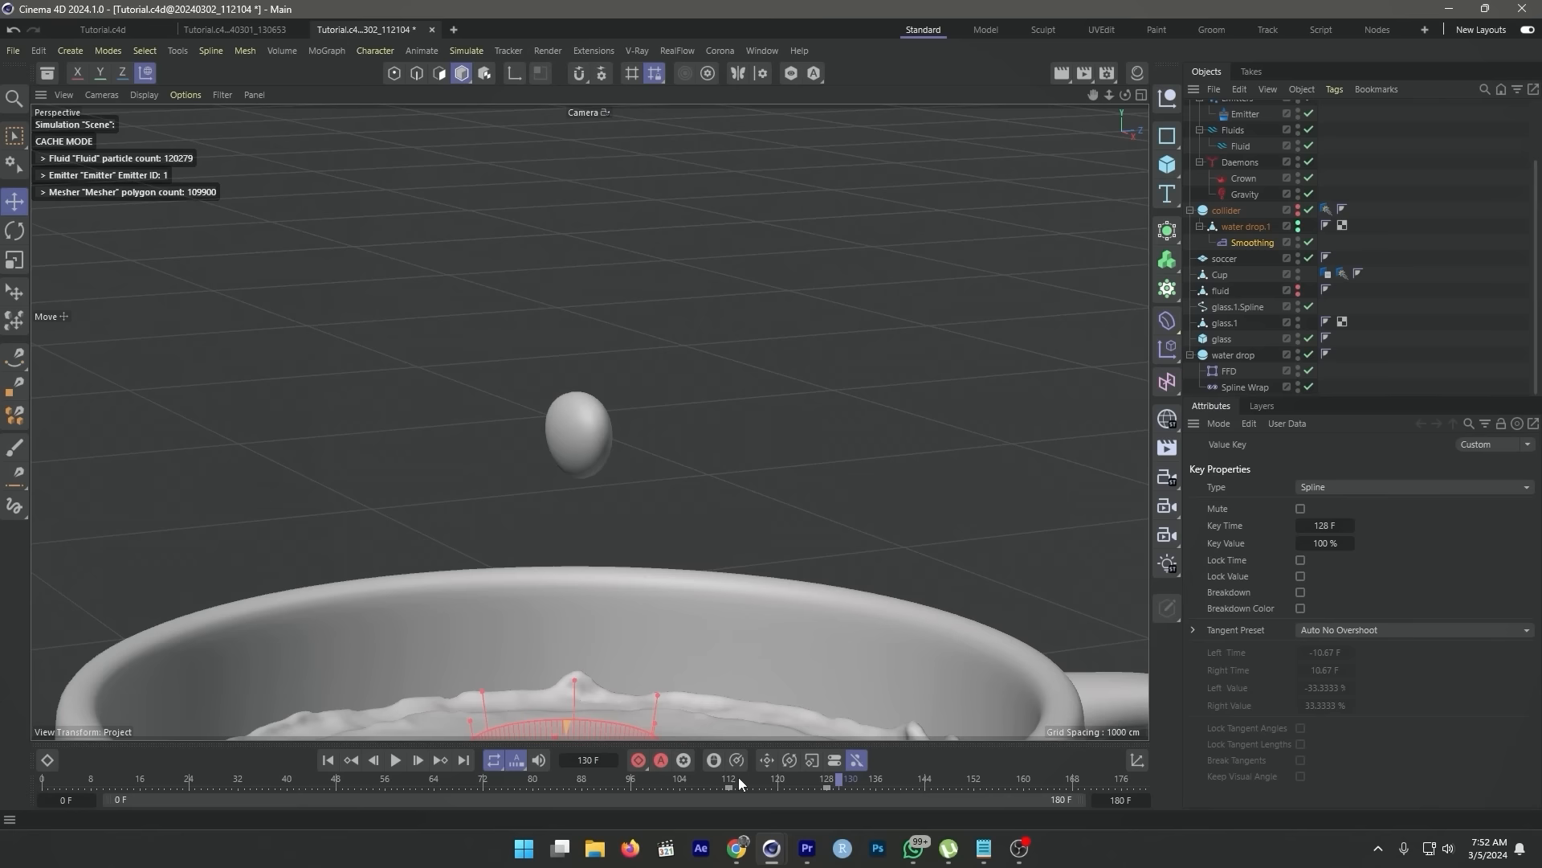
click(697, 778)
key(F8)
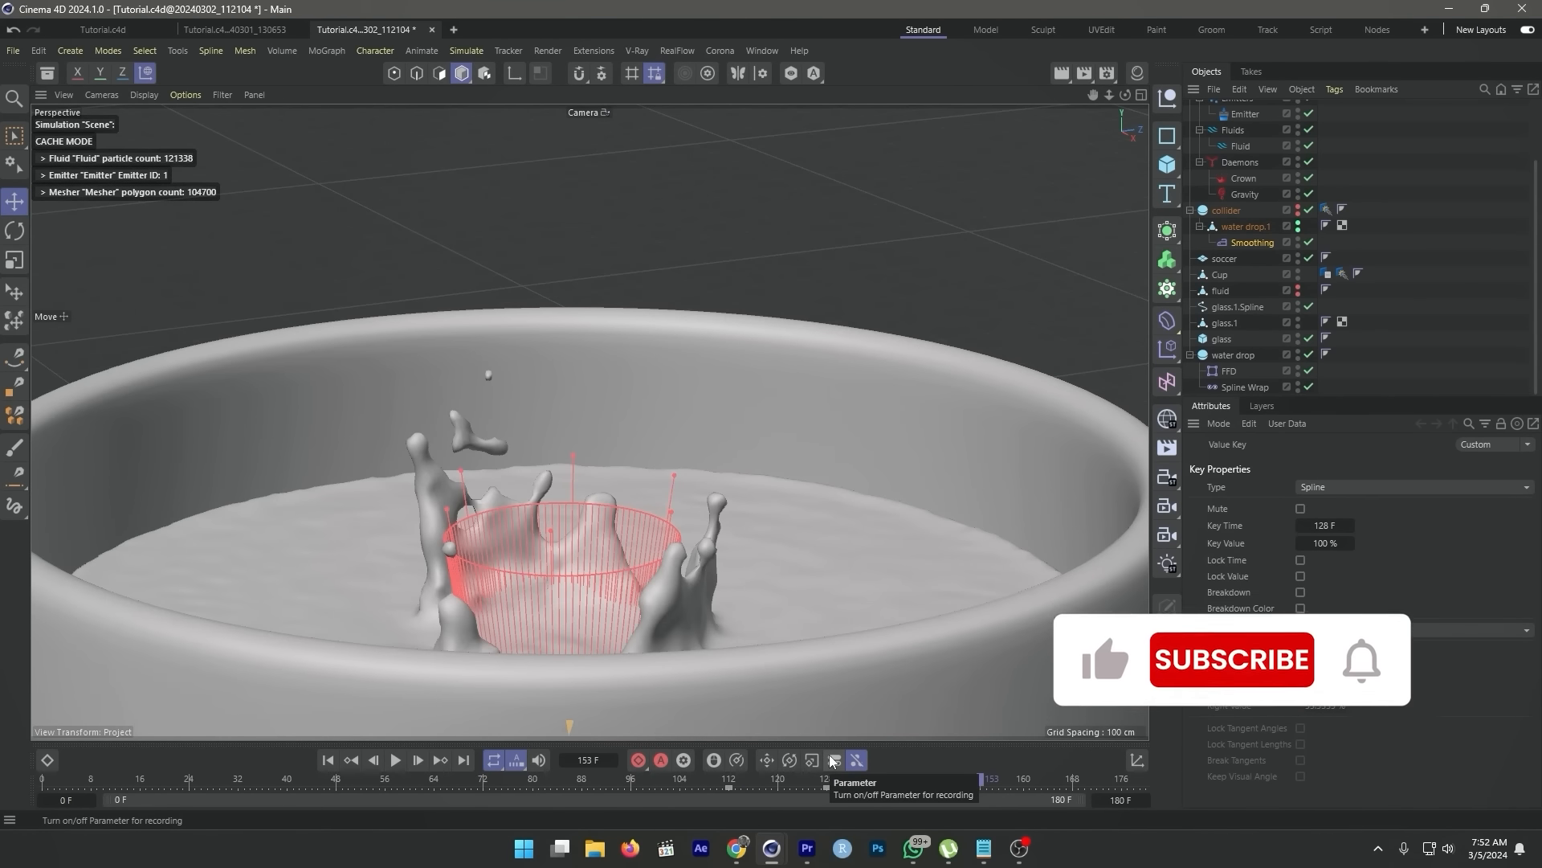